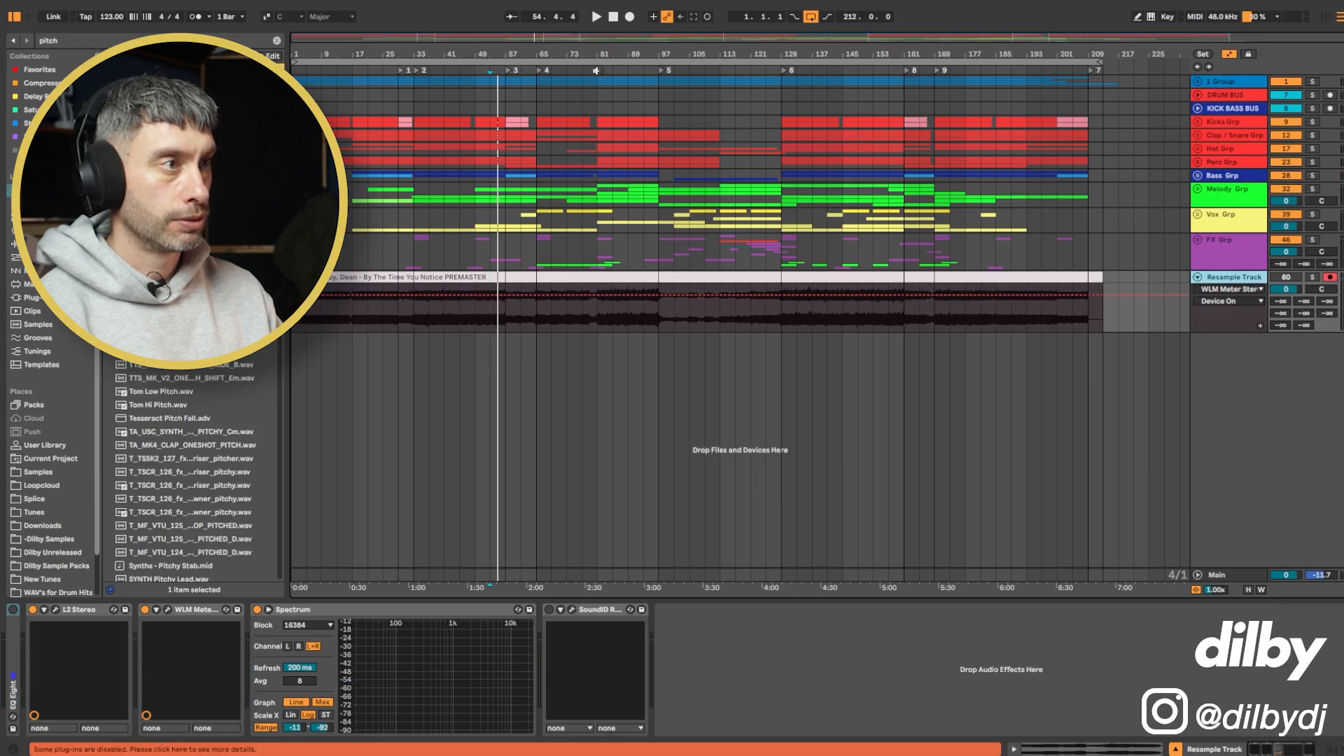
# - Play the arrangement briefly from around bar 75 to hear the section before marker 5
pyautogui.click(576, 72)
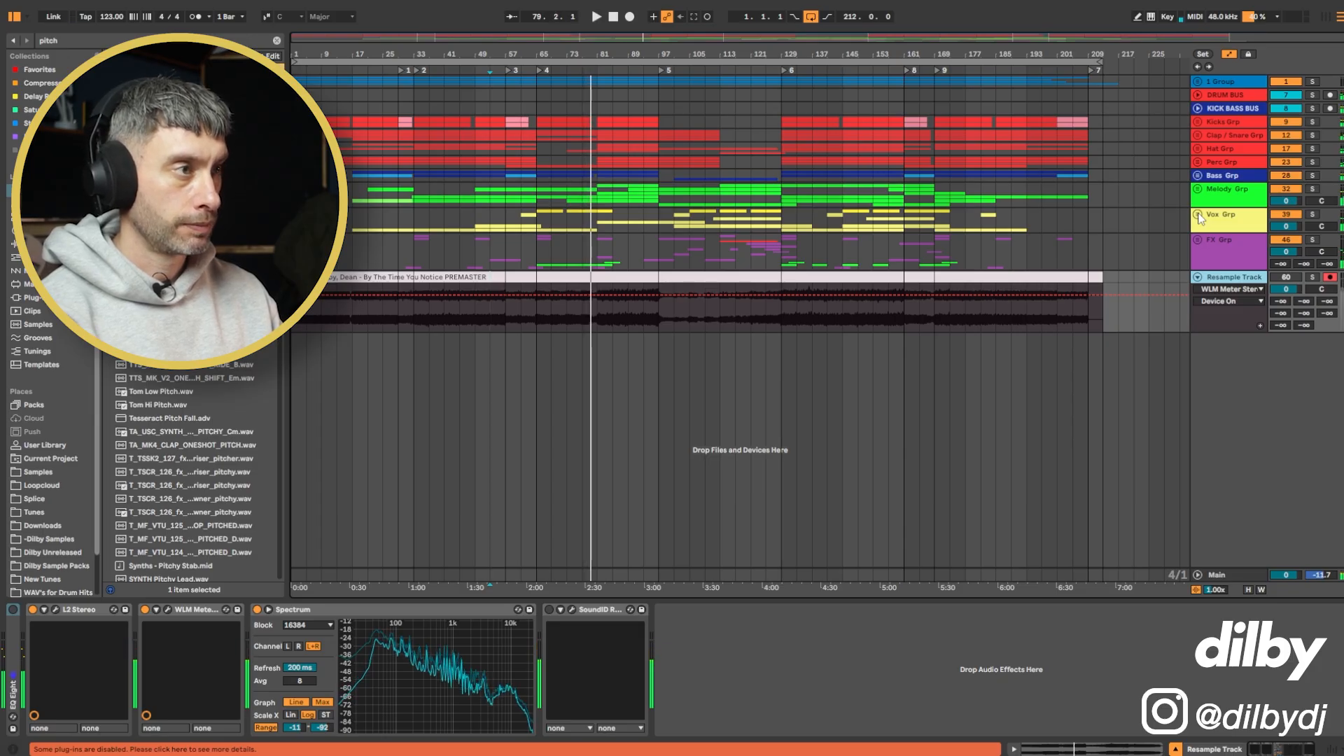
pyautogui.press('space')
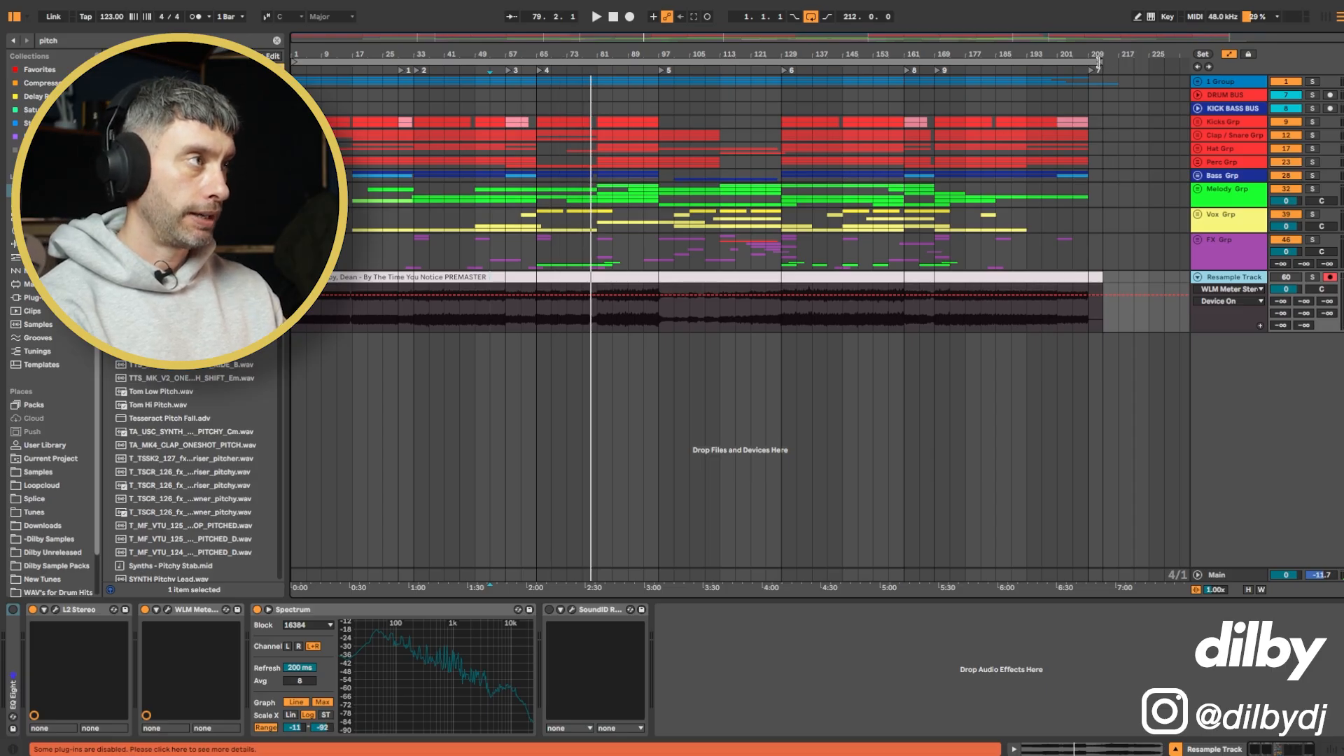
# - Extend the arrangement loop to 240 bars and select all the time it covers
pyautogui.moveTo(1098, 61); pyautogui.dragTo(1147, 62)
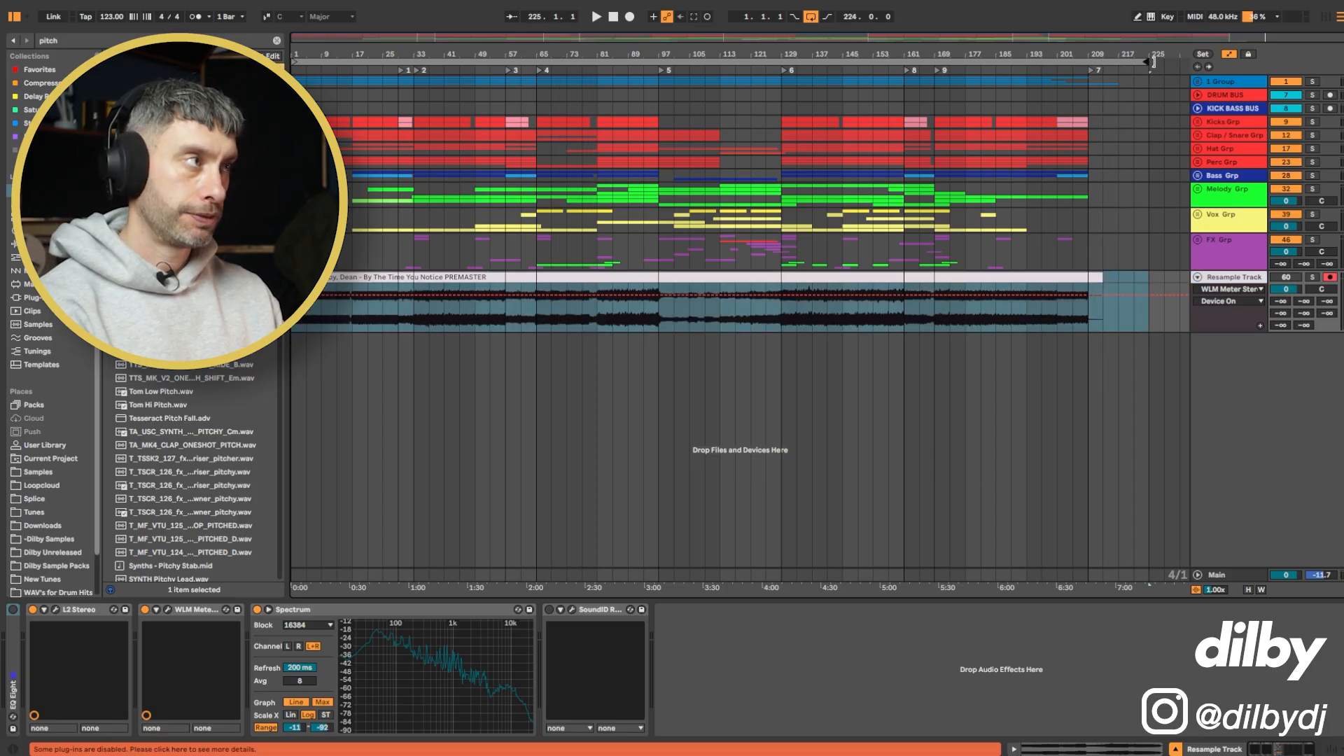
pyautogui.click(1096, 62)
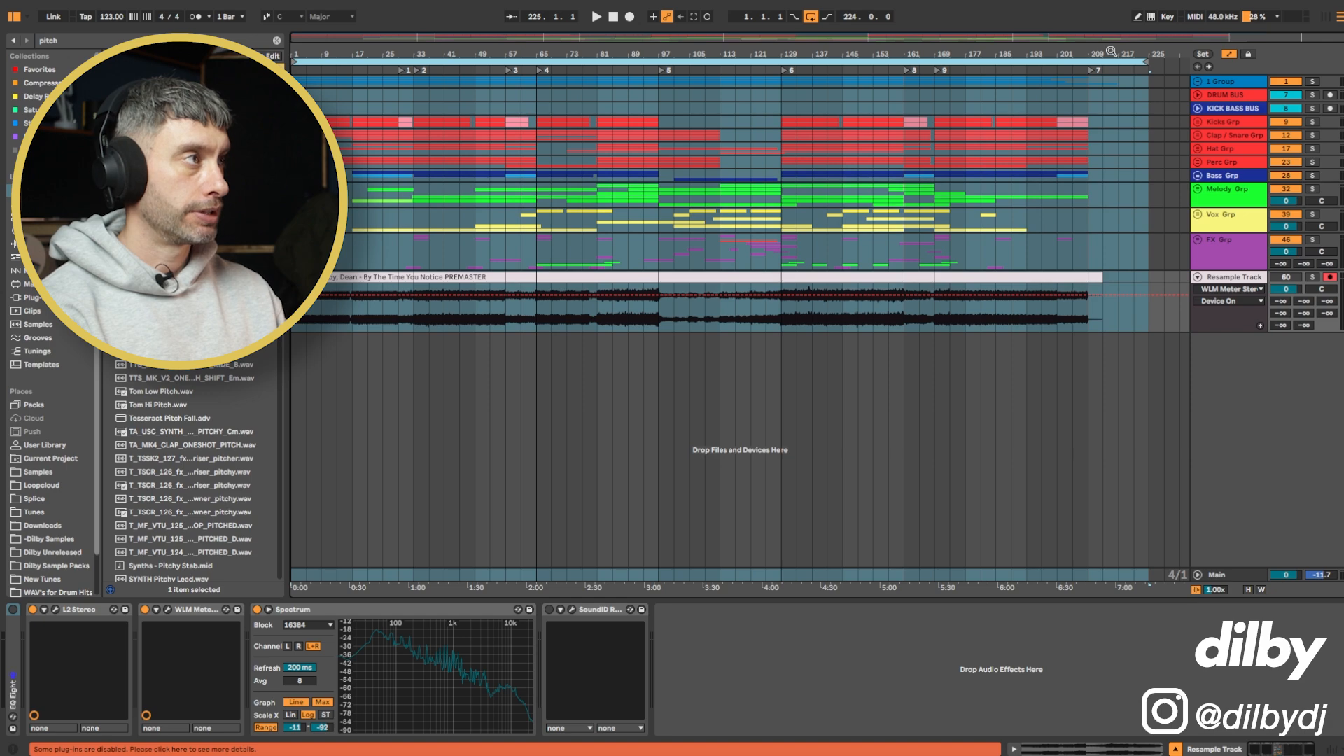
pyautogui.moveTo(1147, 62); pyautogui.dragTo(1070, 52)
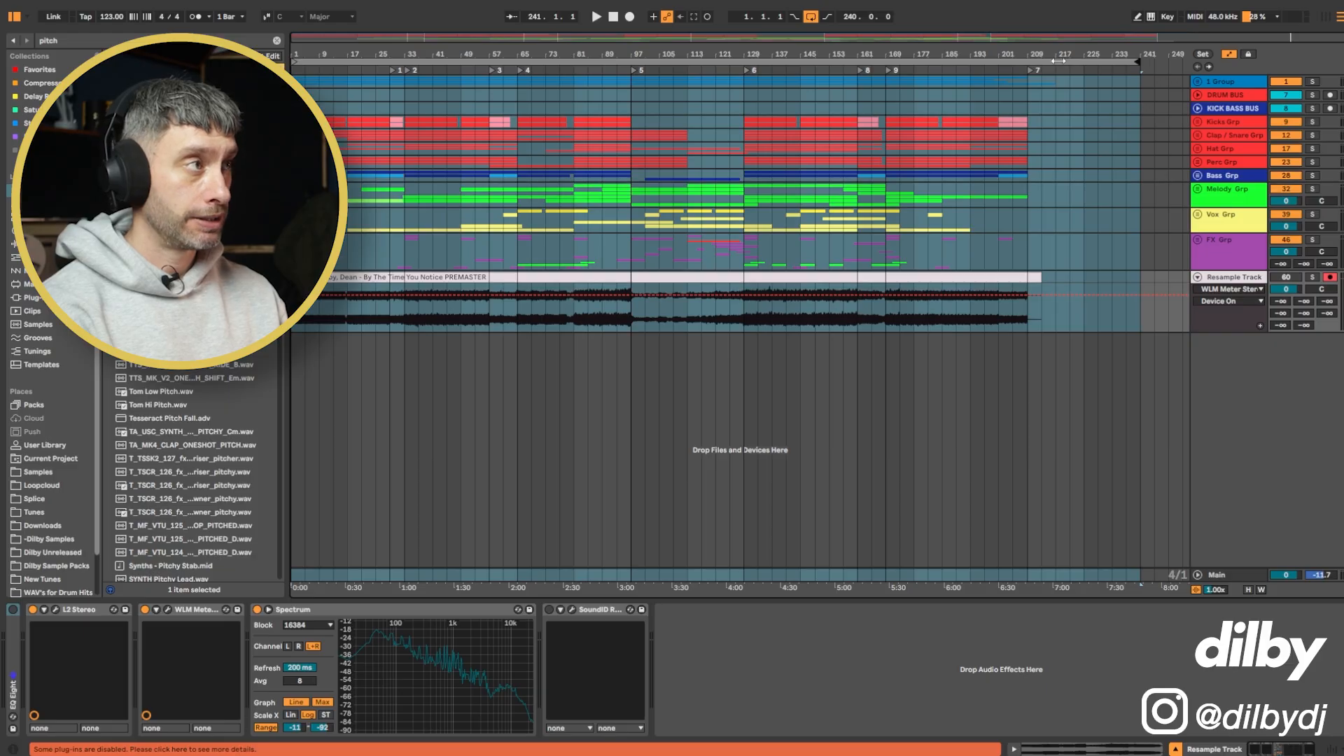
pyautogui.click(1058, 61)
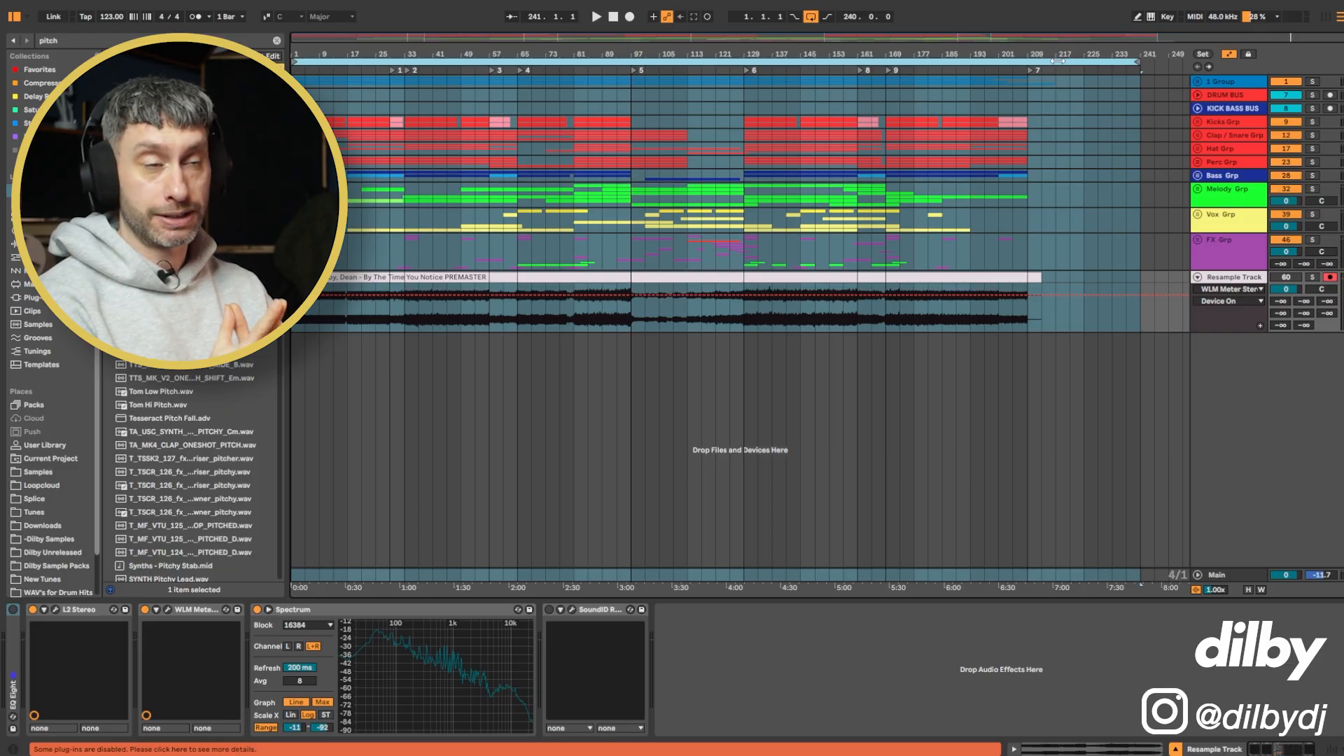
pyautogui.click(1137, 326)
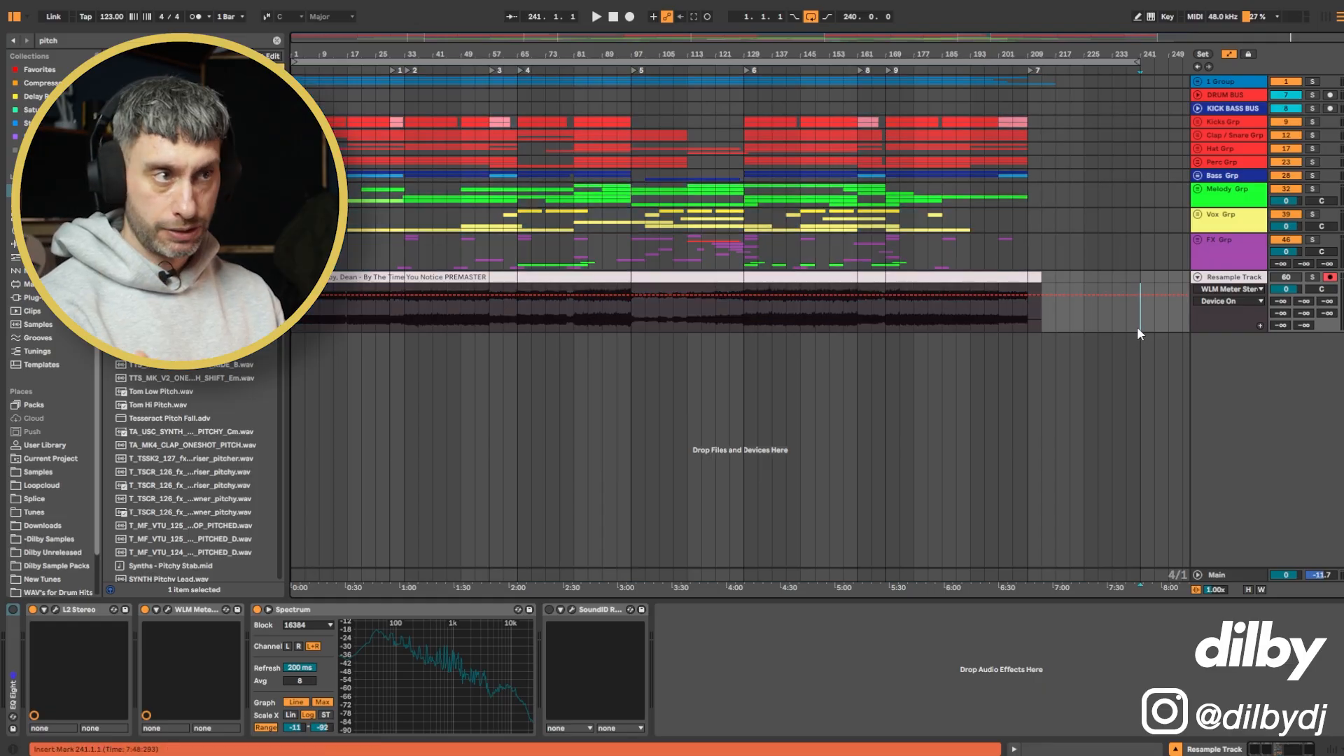
pyautogui.click(1062, 61)
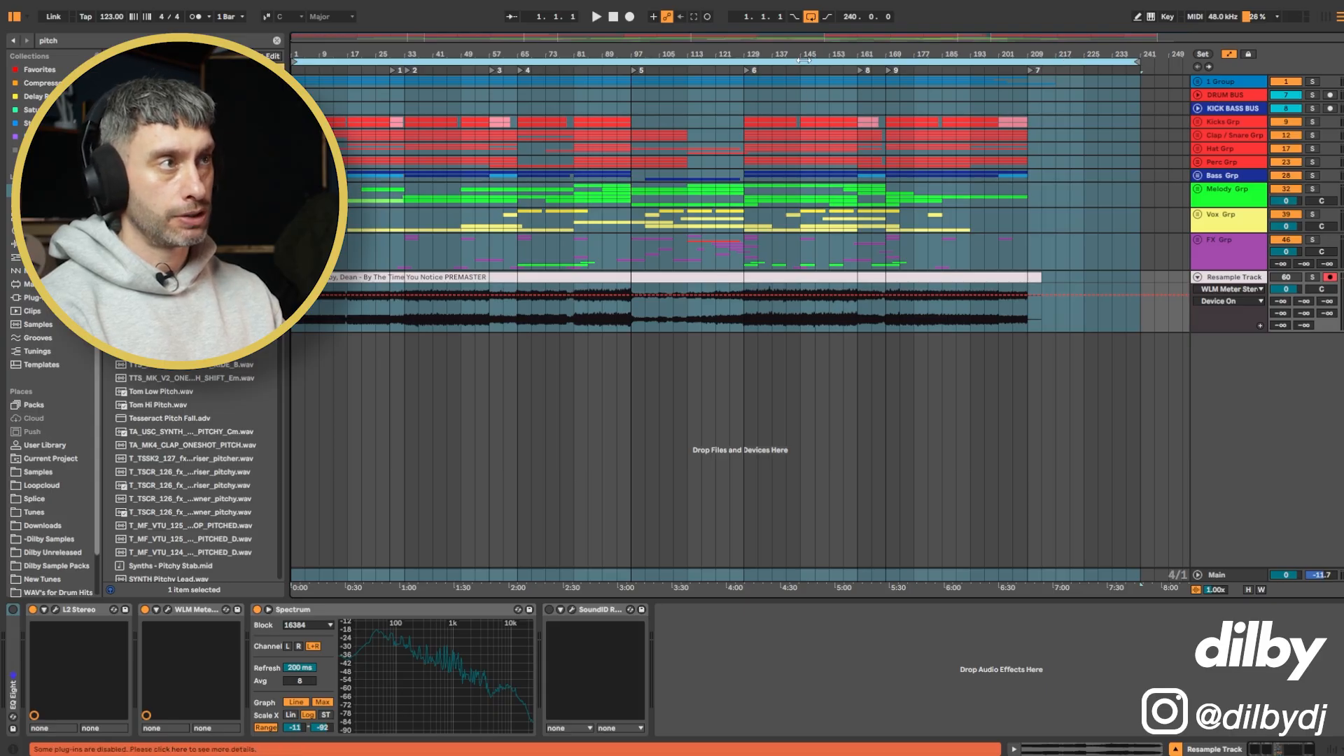
# - Duplicate the 240-bar loop's time across all tracks, including the empty bars 209 to 241 after the song's end
pyautogui.moveTo(1139, 112); pyautogui.dragTo(1030, 112)
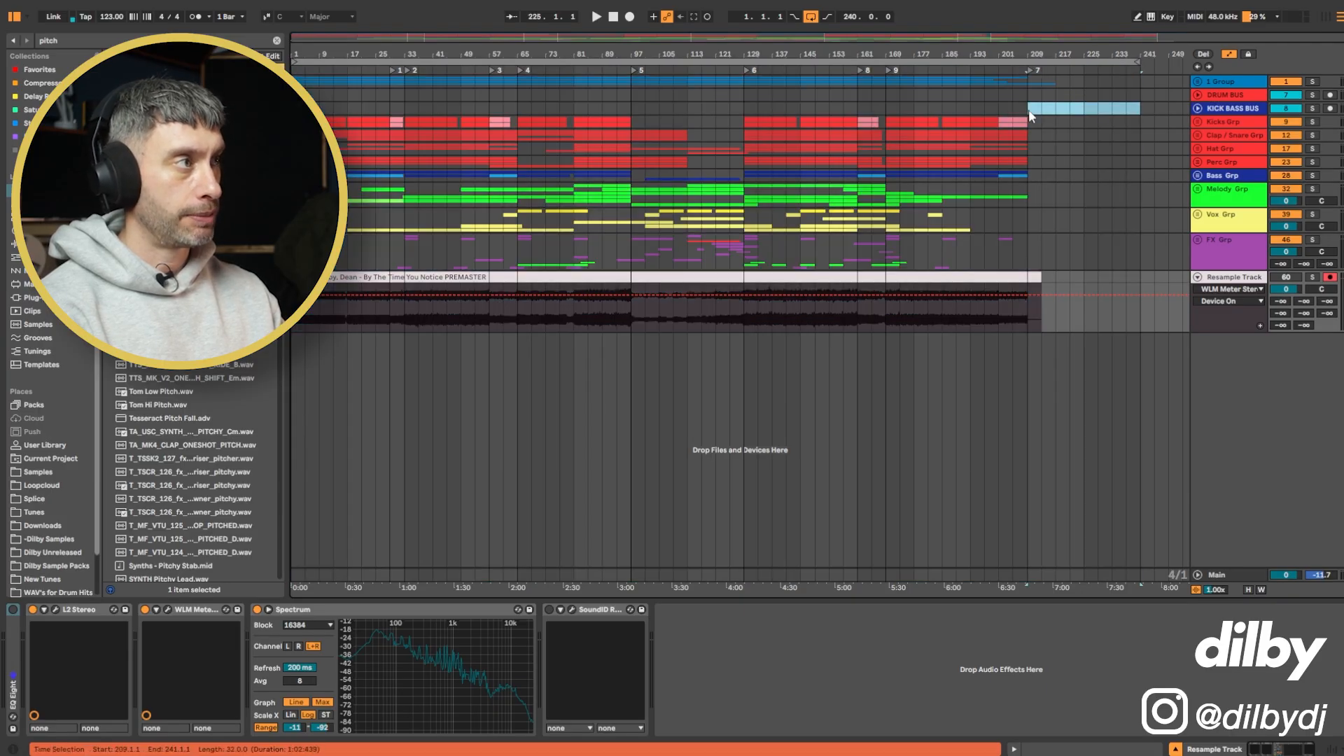
pyautogui.hotkey('ctrl', 'a')
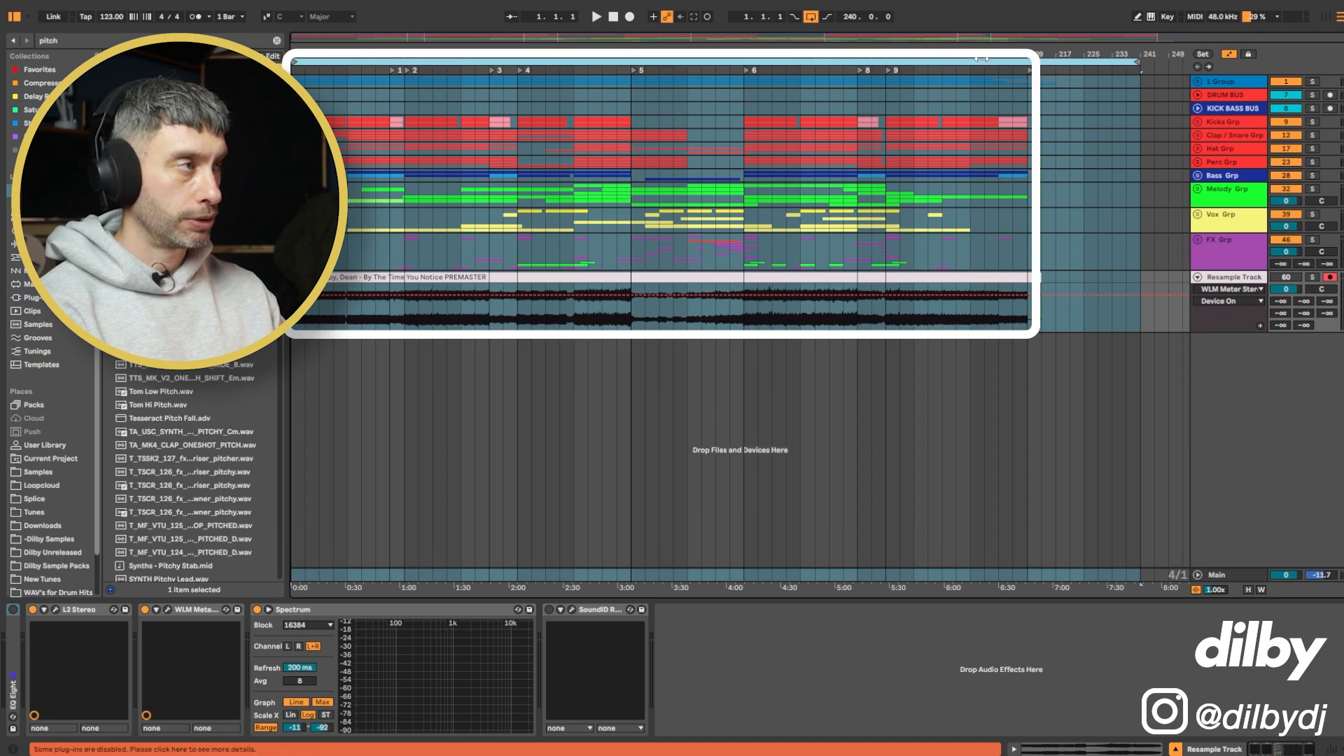
pyautogui.moveTo(1138, 108); pyautogui.dragTo(1028, 106)
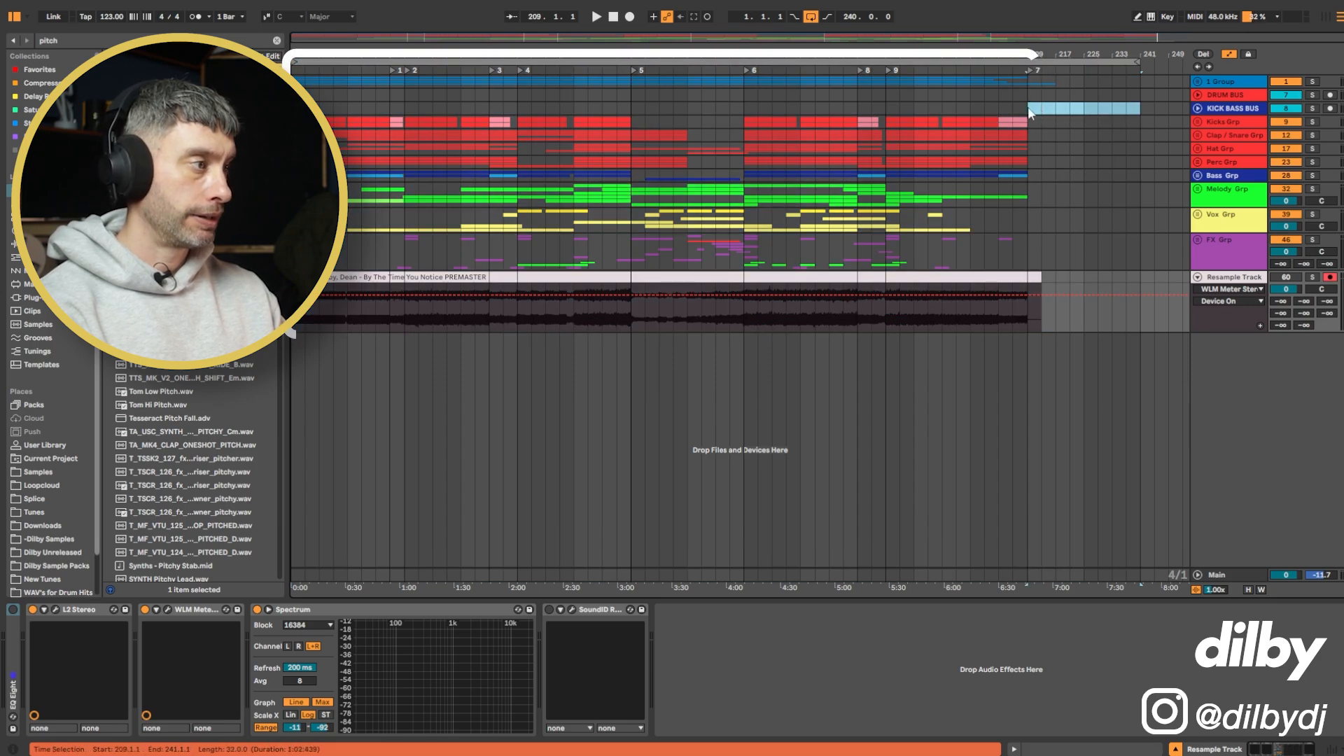
pyautogui.rightClick(1106, 61)
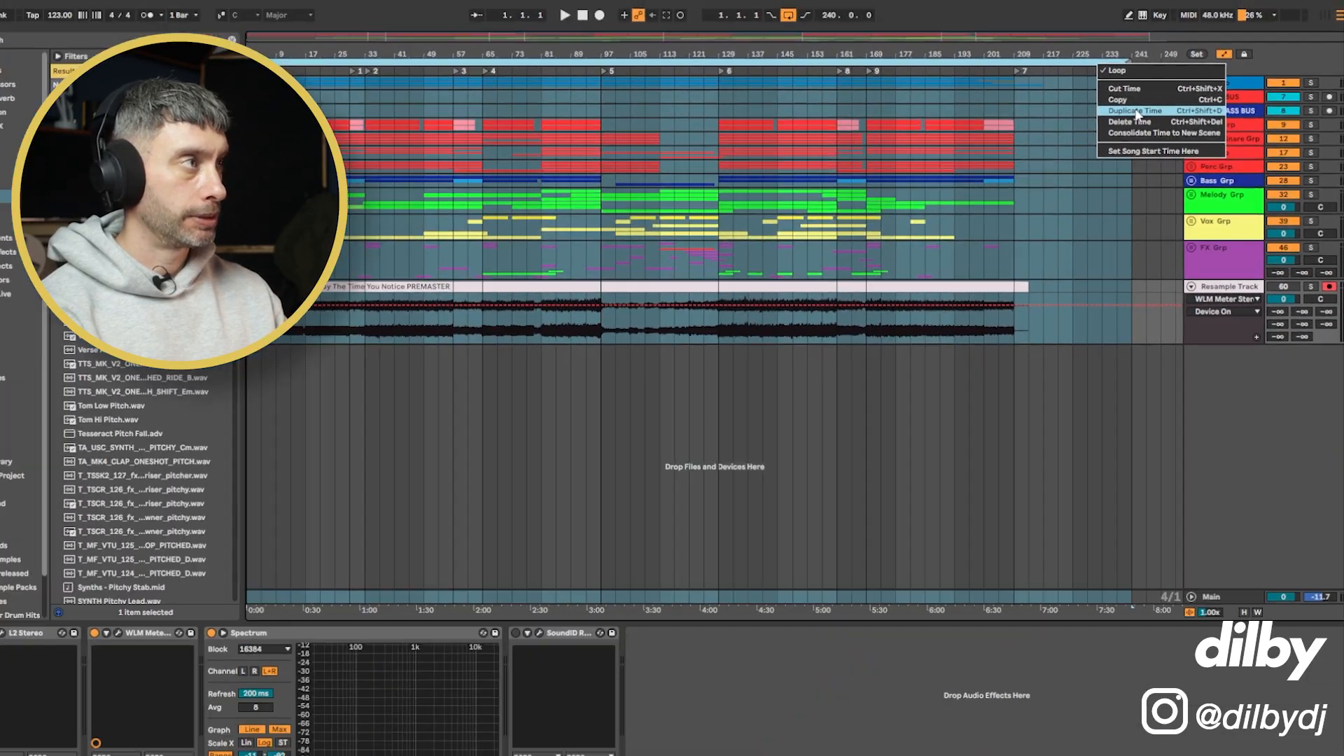
pyautogui.click(1004, 145)
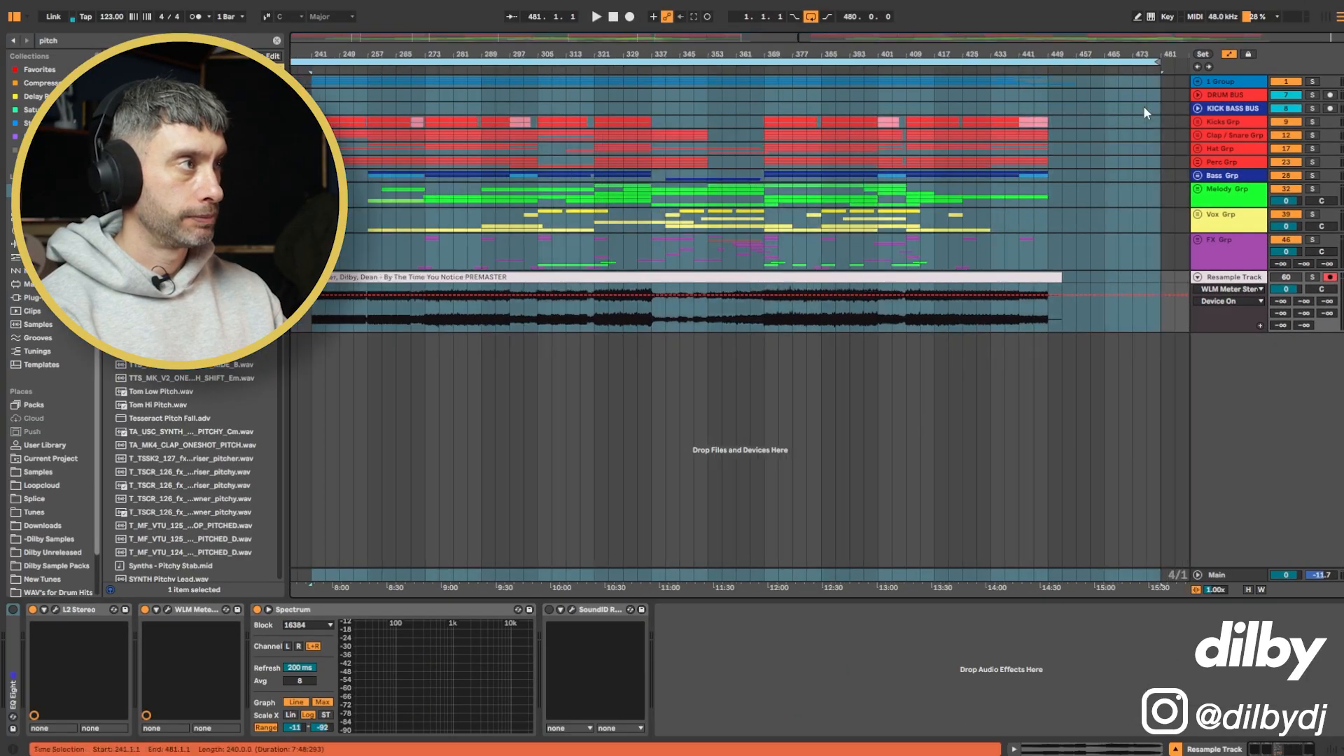
# - Compare the original arrangement with its duplicate, checking the gap between them and both PREMASTER clips on the Resample Track
pyautogui.press('w')
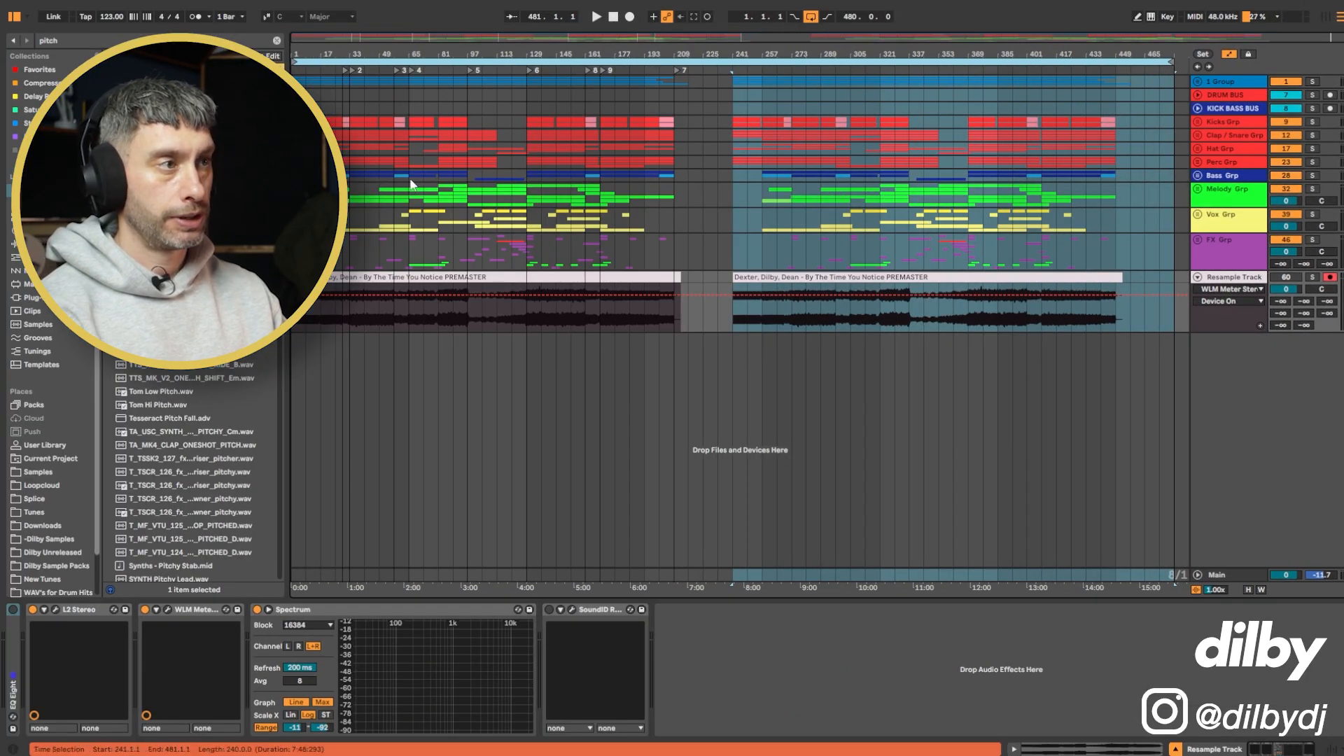
pyautogui.moveTo(729, 132); pyautogui.dragTo(674, 124)
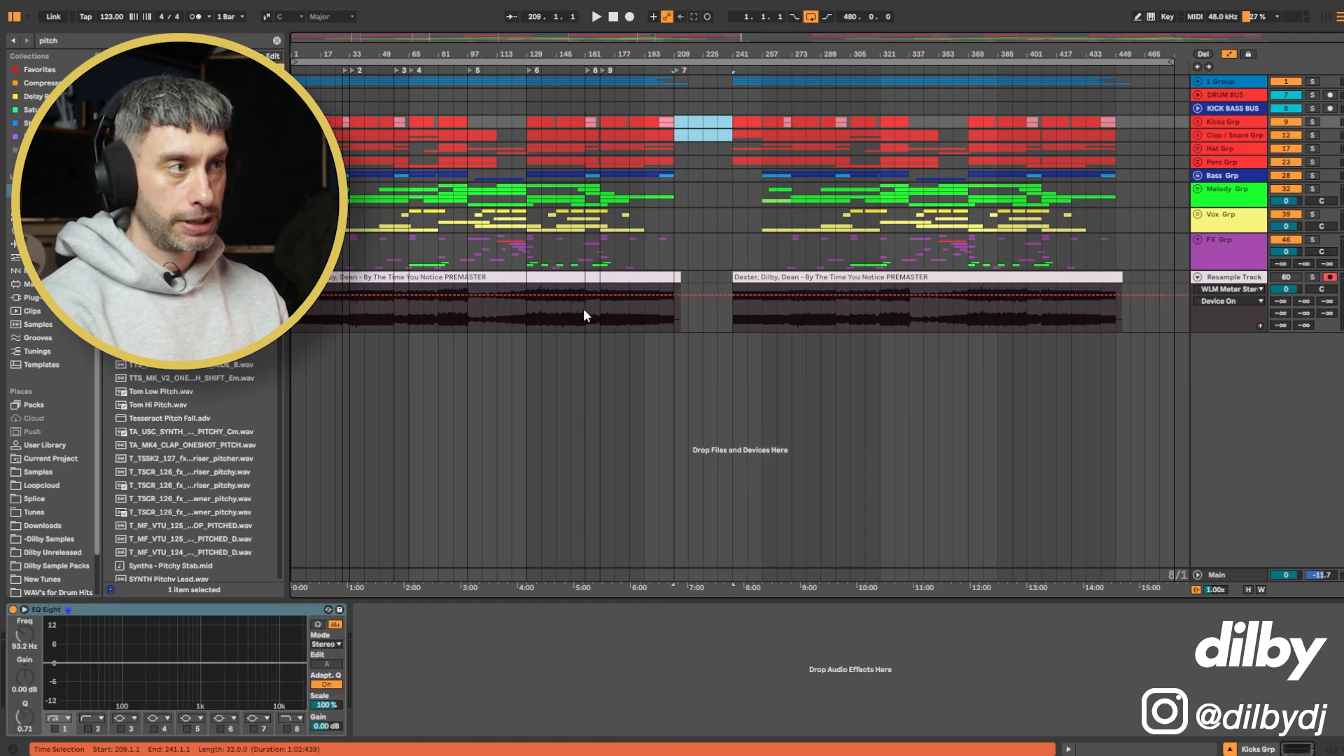
pyautogui.click(675, 278)
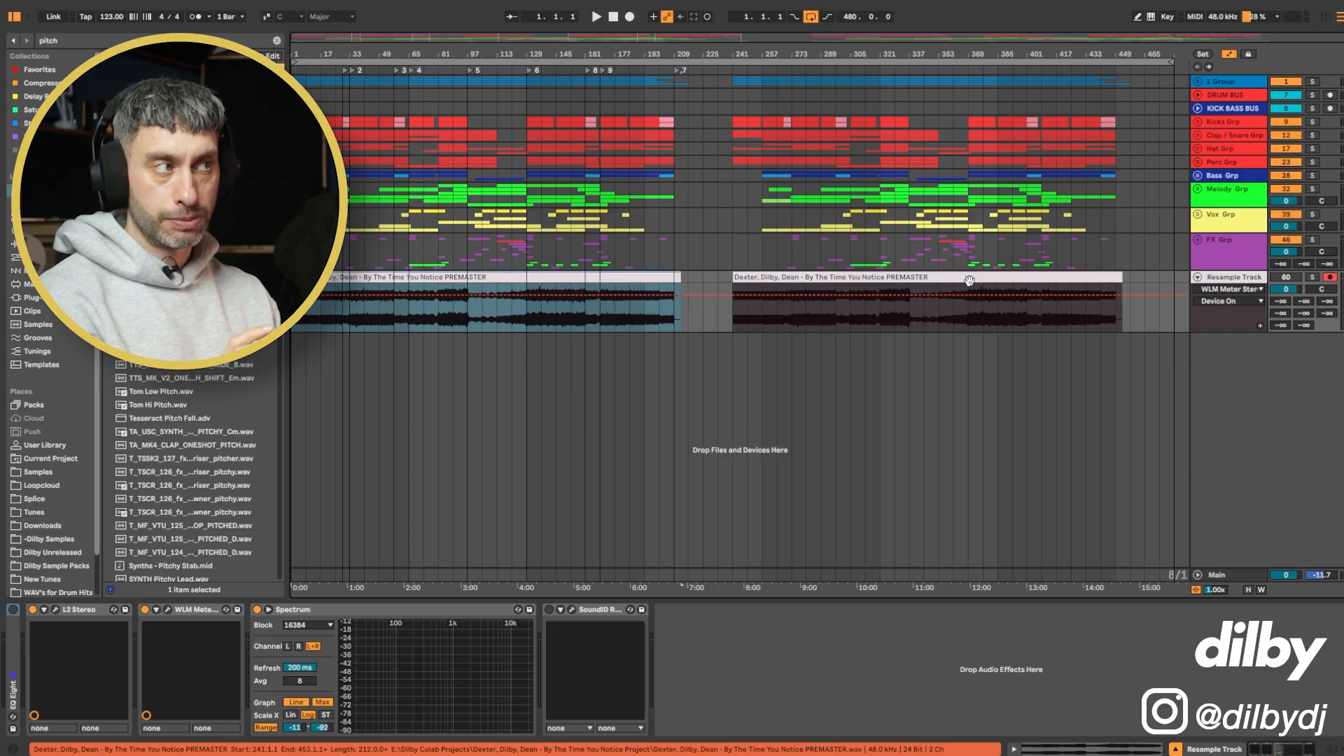
pyautogui.click(969, 280)
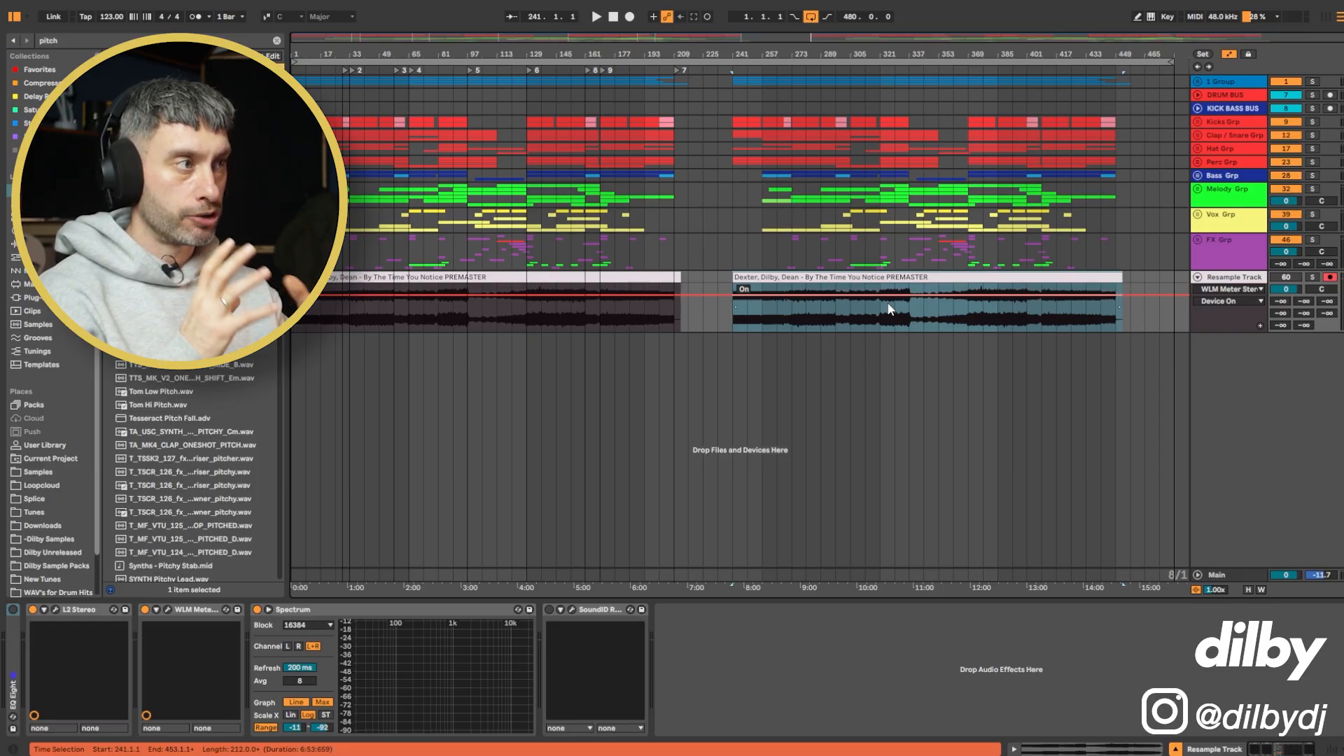
pyautogui.moveTo(847, 313); pyautogui.dragTo(896, 315)
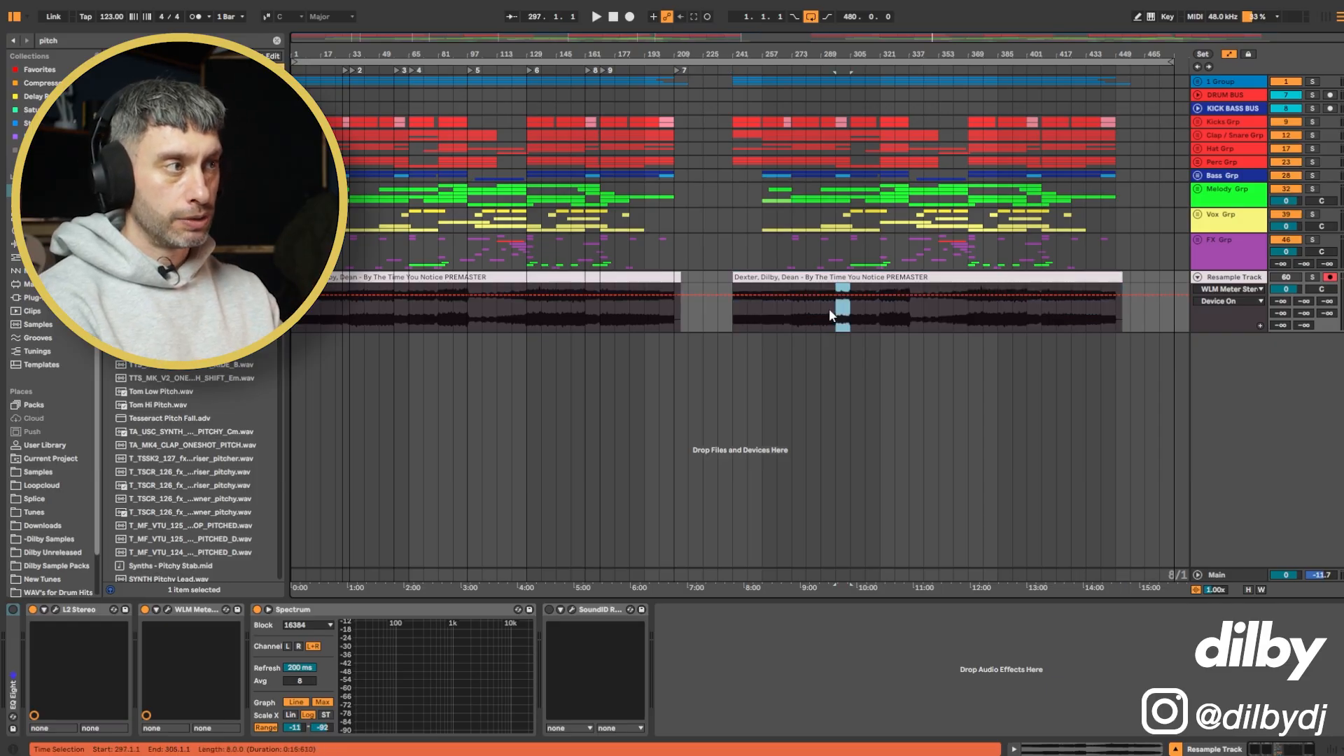
pyautogui.moveTo(782, 448); pyautogui.dragTo(1070, 422)
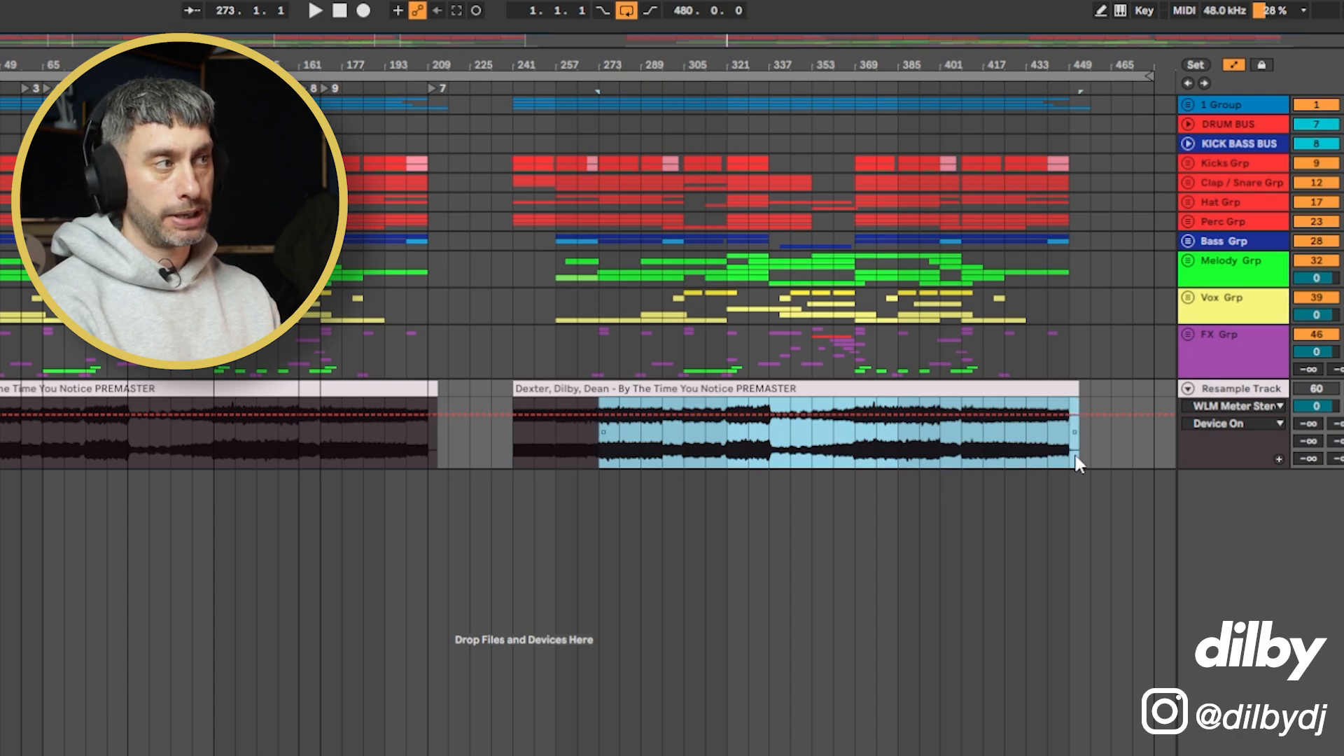
pyautogui.click(92, 388)
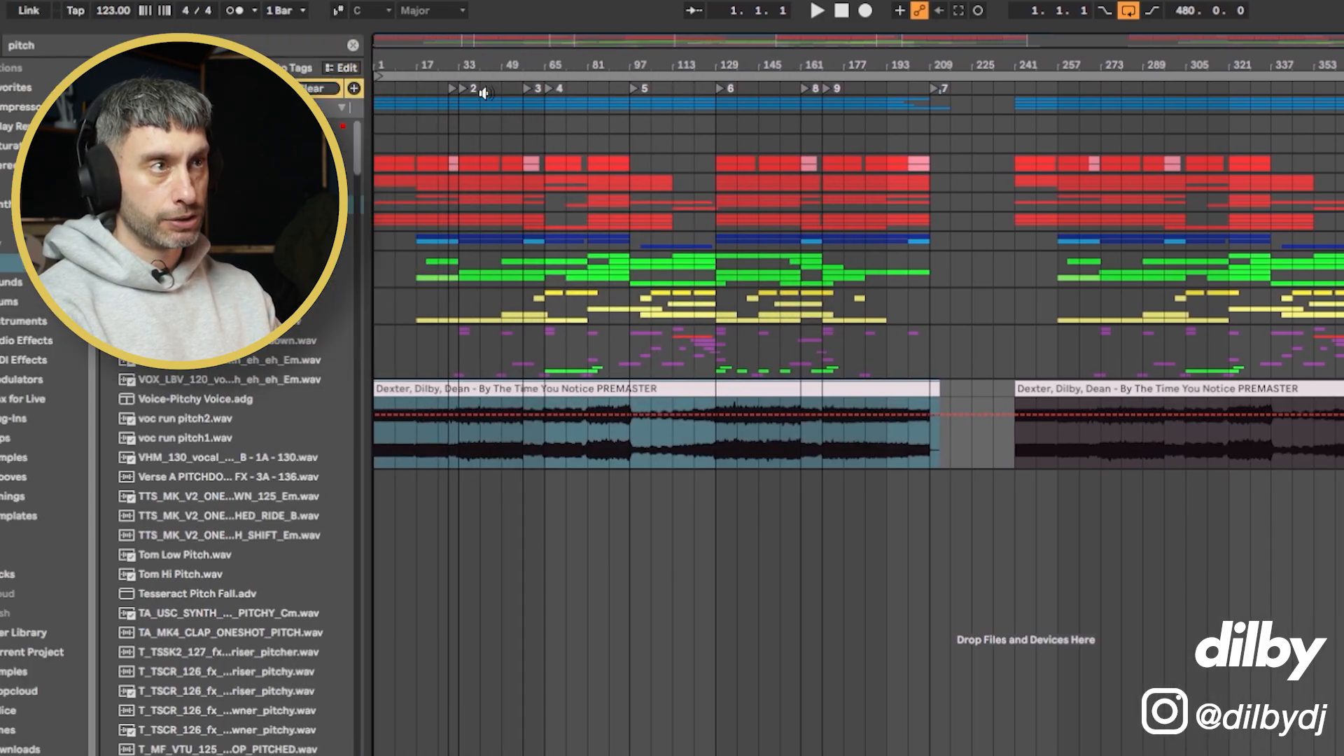
# - Unfold the Vox Grp and its 41 Main Vocal track in the original arrangement
pyautogui.moveTo(488, 66); pyautogui.dragTo(575, 61)
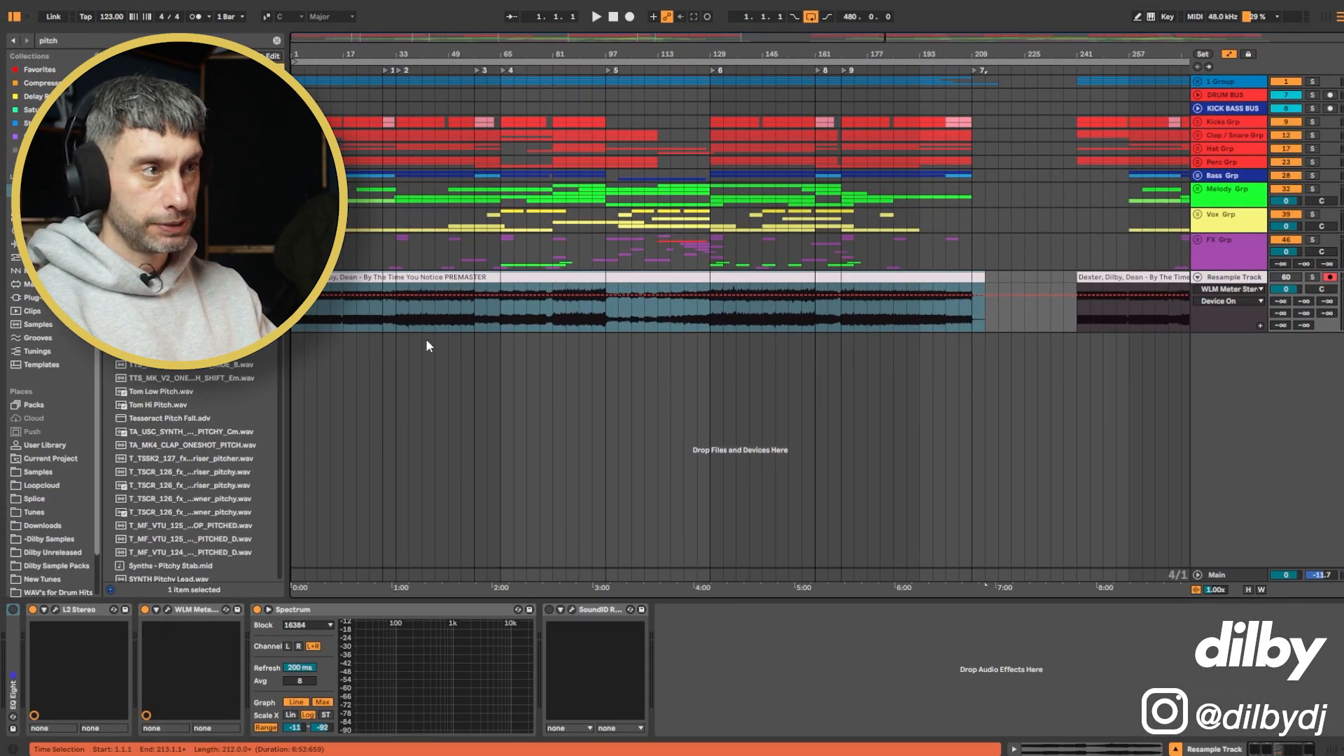
pyautogui.click(1198, 214)
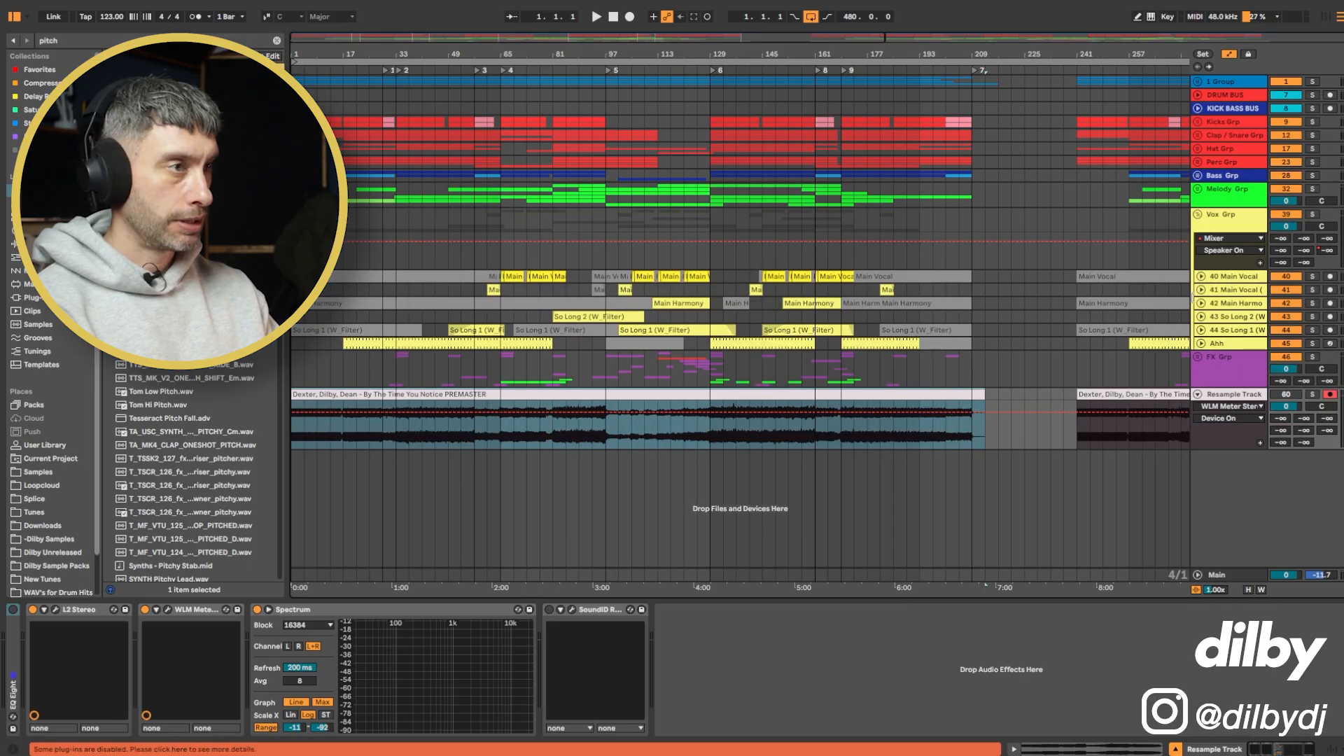
pyautogui.click(512, 271)
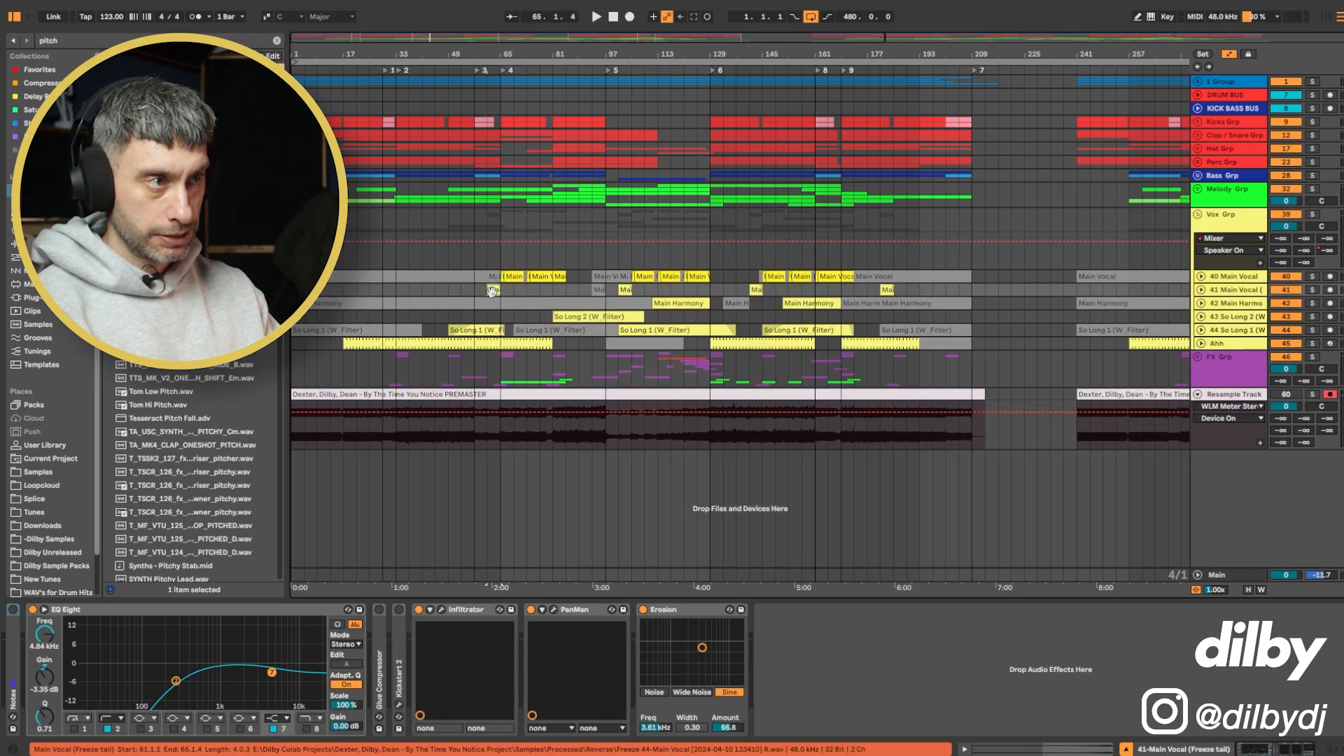
pyautogui.click(1235, 305)
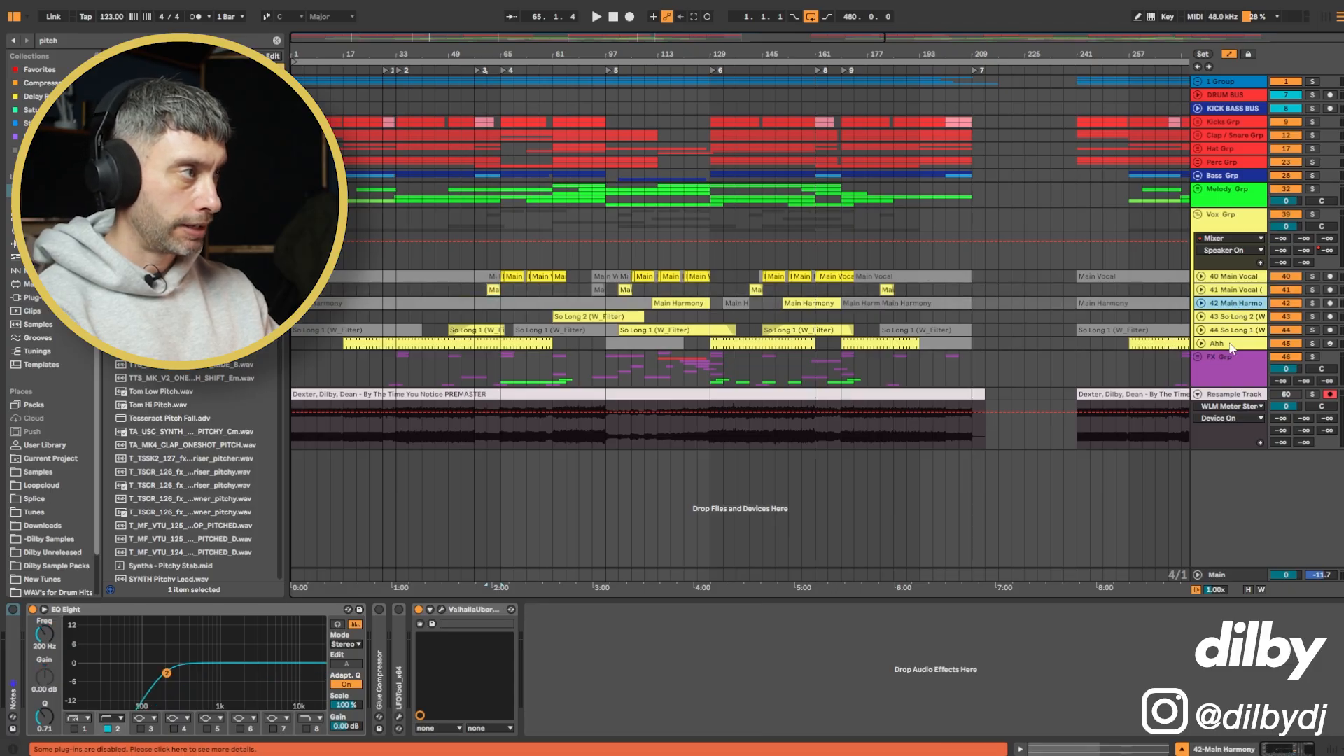
pyautogui.keyDown('shift'); pyautogui.click(1229, 344); pyautogui.keyUp('shift')
pyautogui.rightClick(1232, 301)
pyautogui.click(1116, 516)
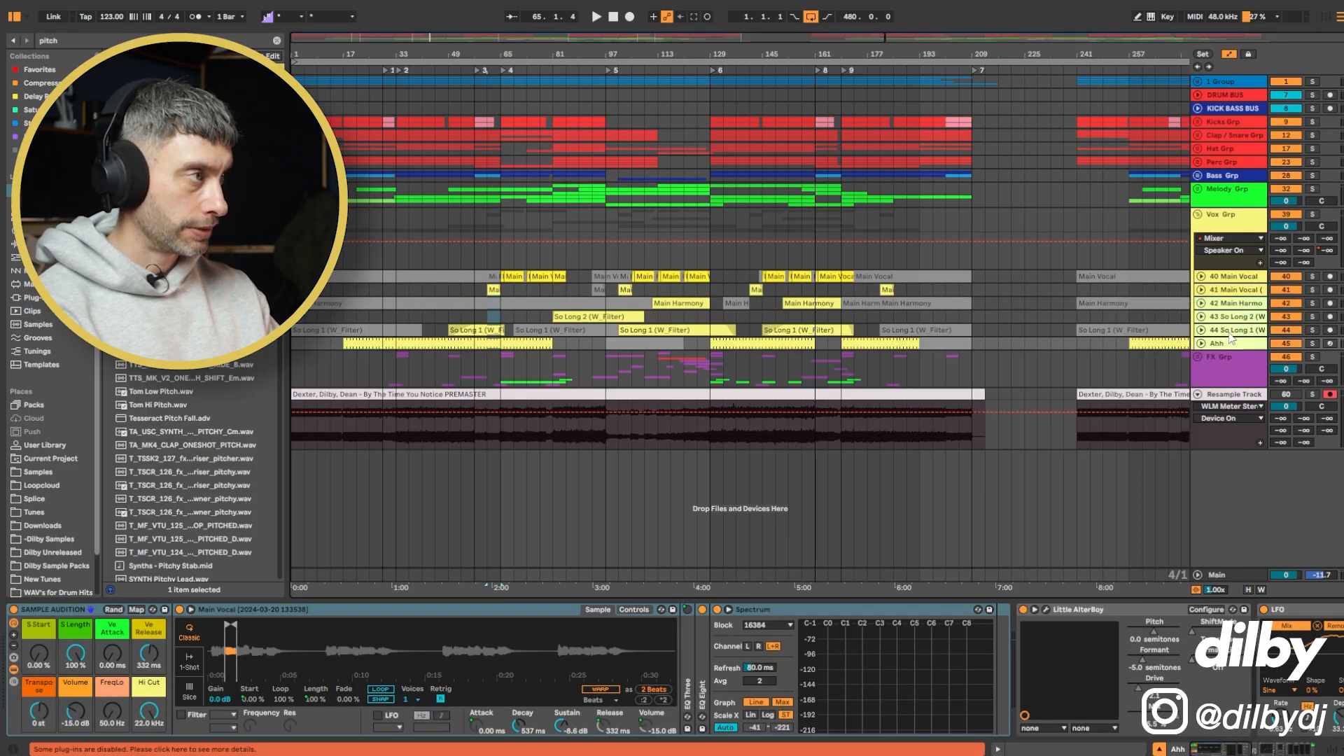
pyautogui.rightClick(1231, 339)
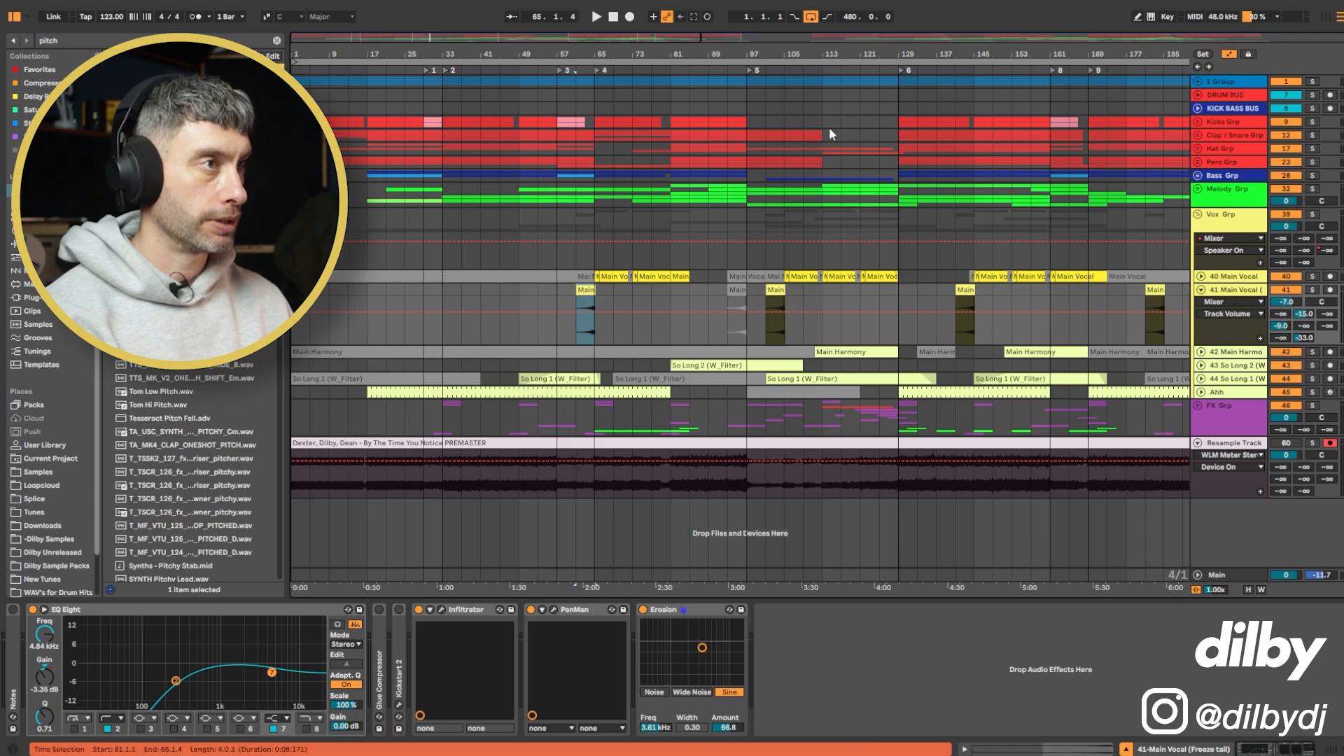
# - Play the vocal transition into marker 4, starting from bar 61
pyautogui.click(577, 221)
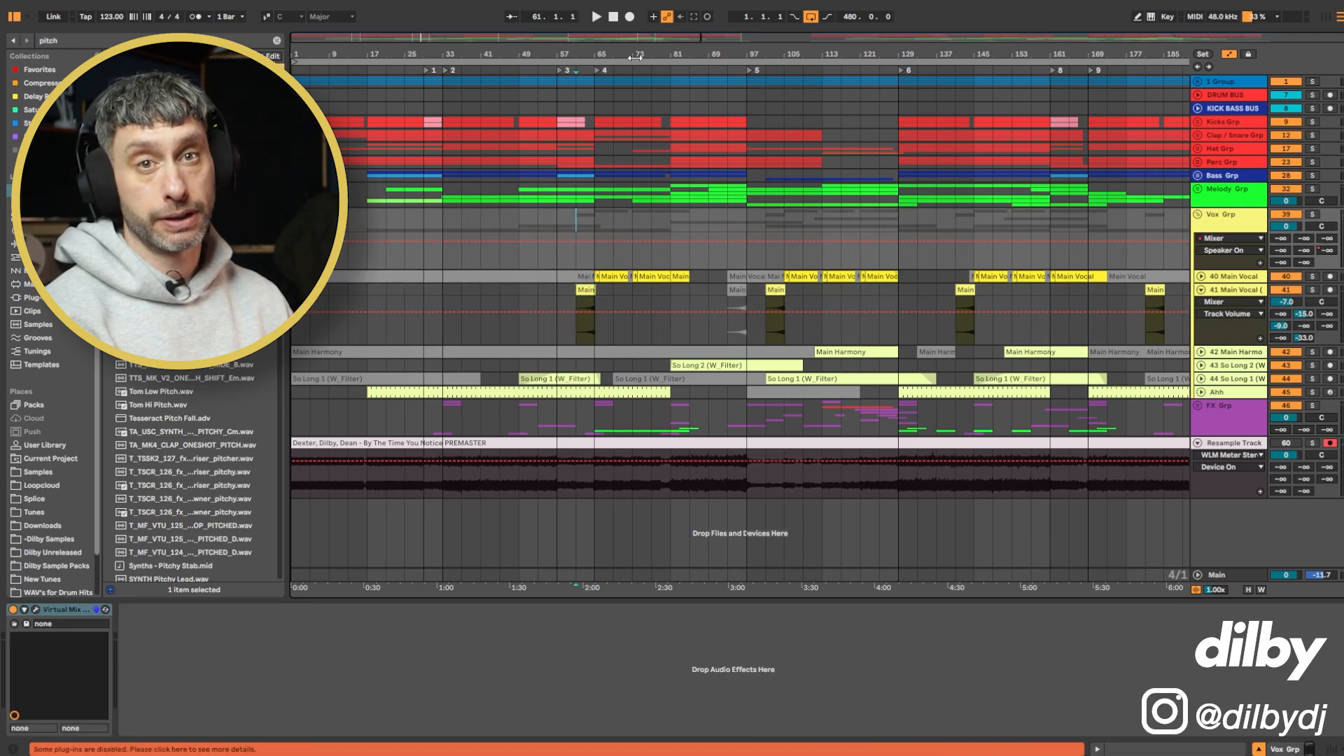
pyautogui.press('space')
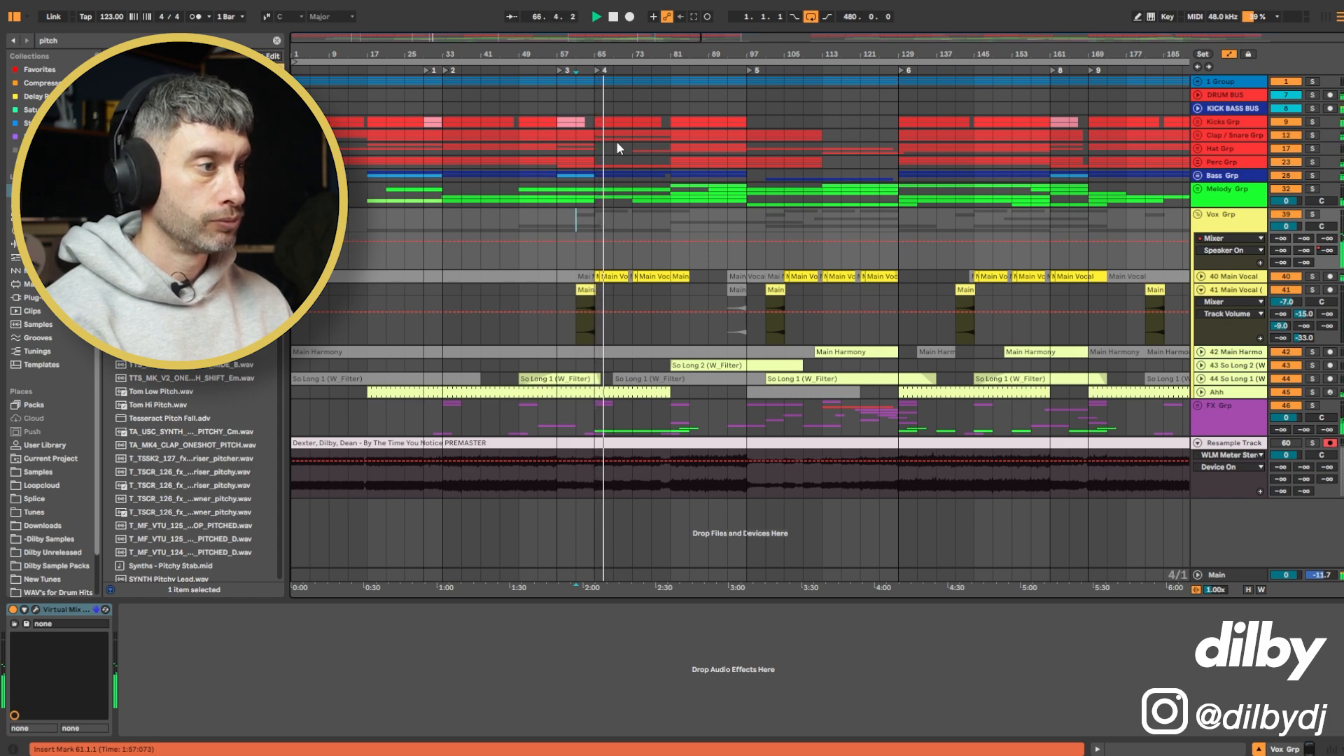
pyautogui.press('space')
# - Play the opening of the section at marker 4, starting from bar 65
pyautogui.moveTo(600, 54); pyautogui.dragTo(600, 70)
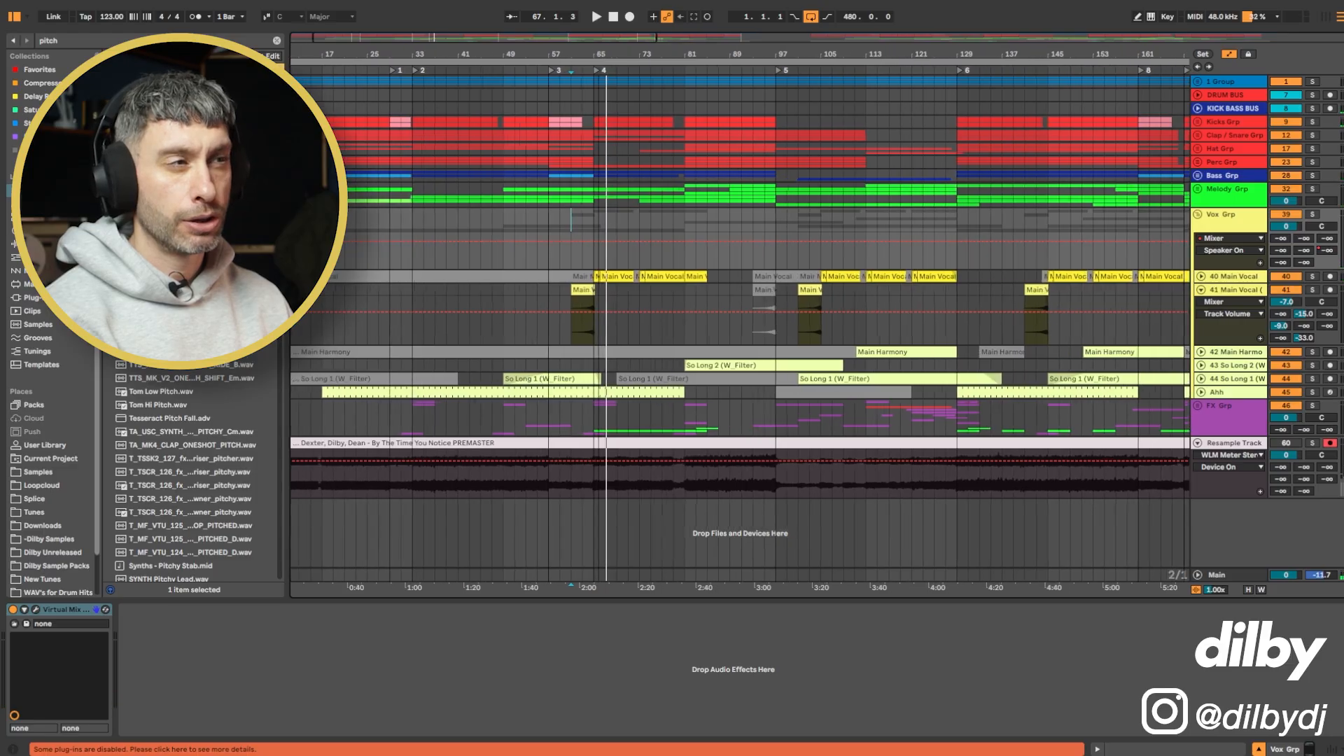
pyautogui.press('+')
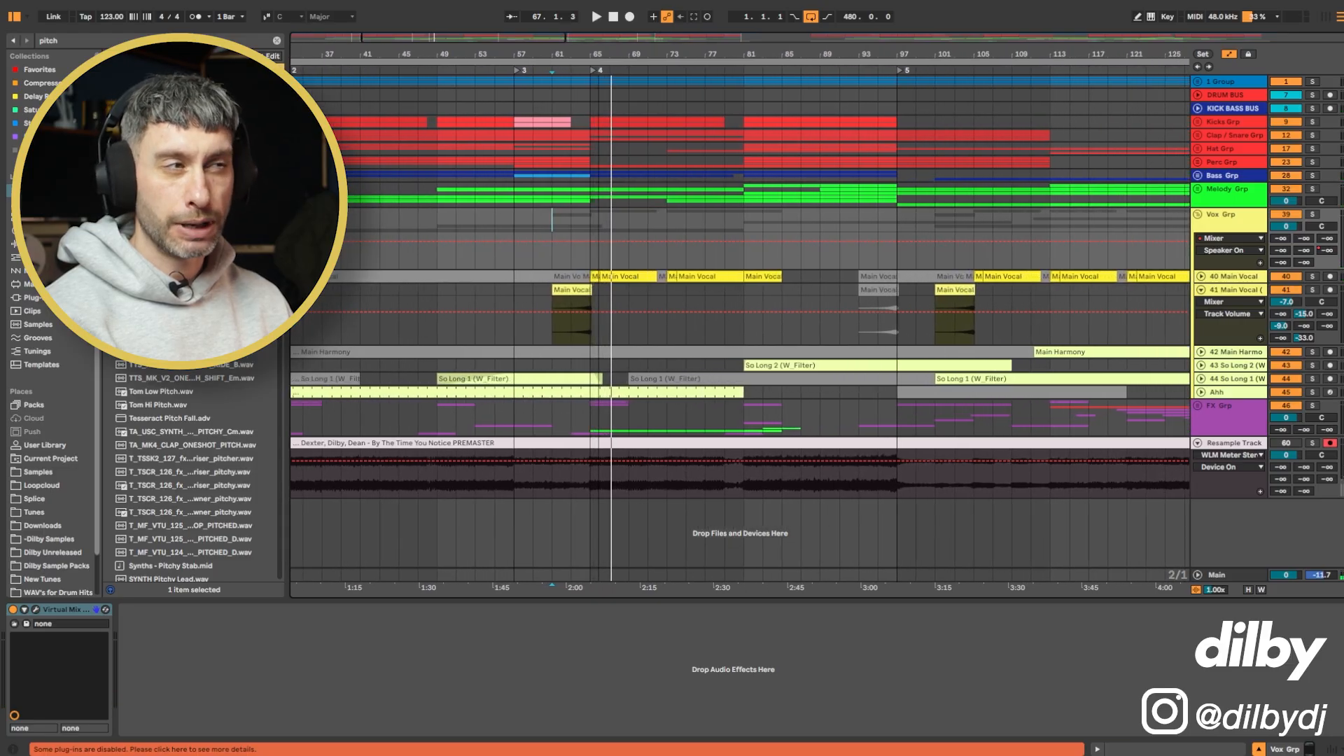
pyautogui.click(587, 218)
pyautogui.press('space')
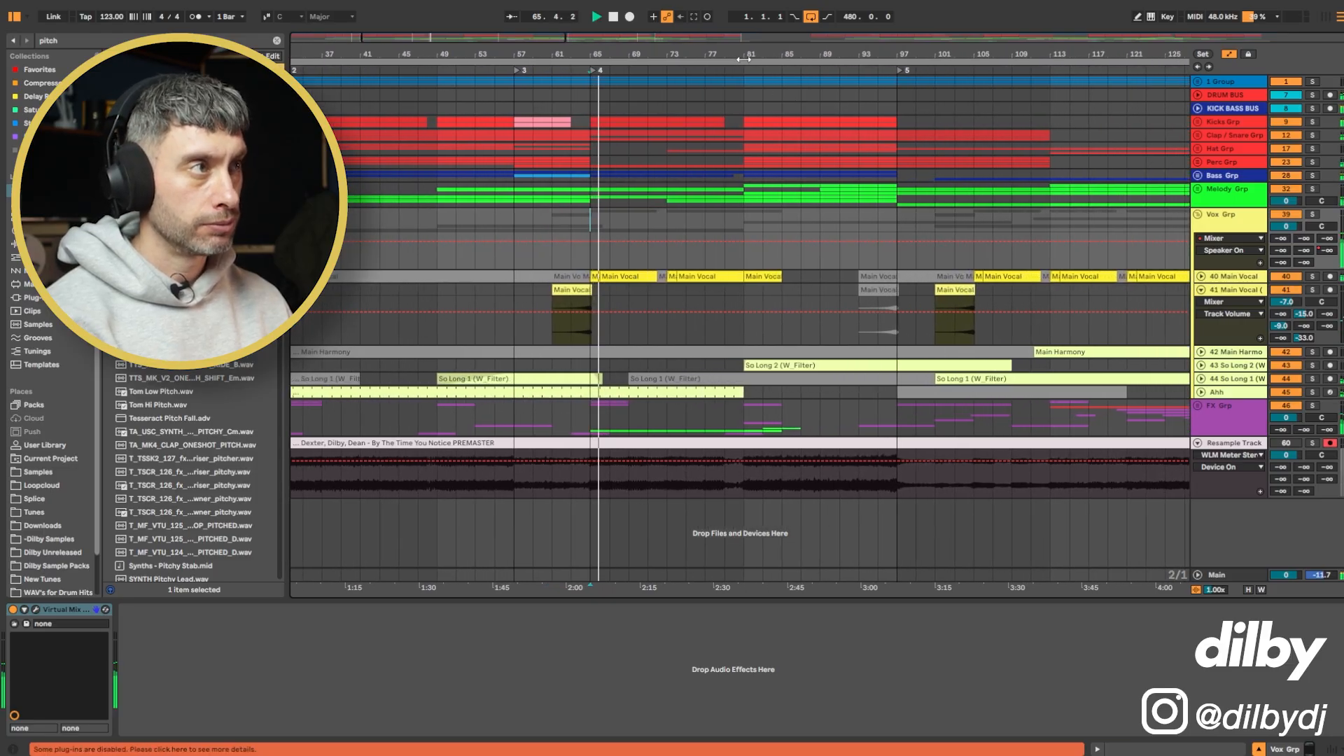
pyautogui.press('-')
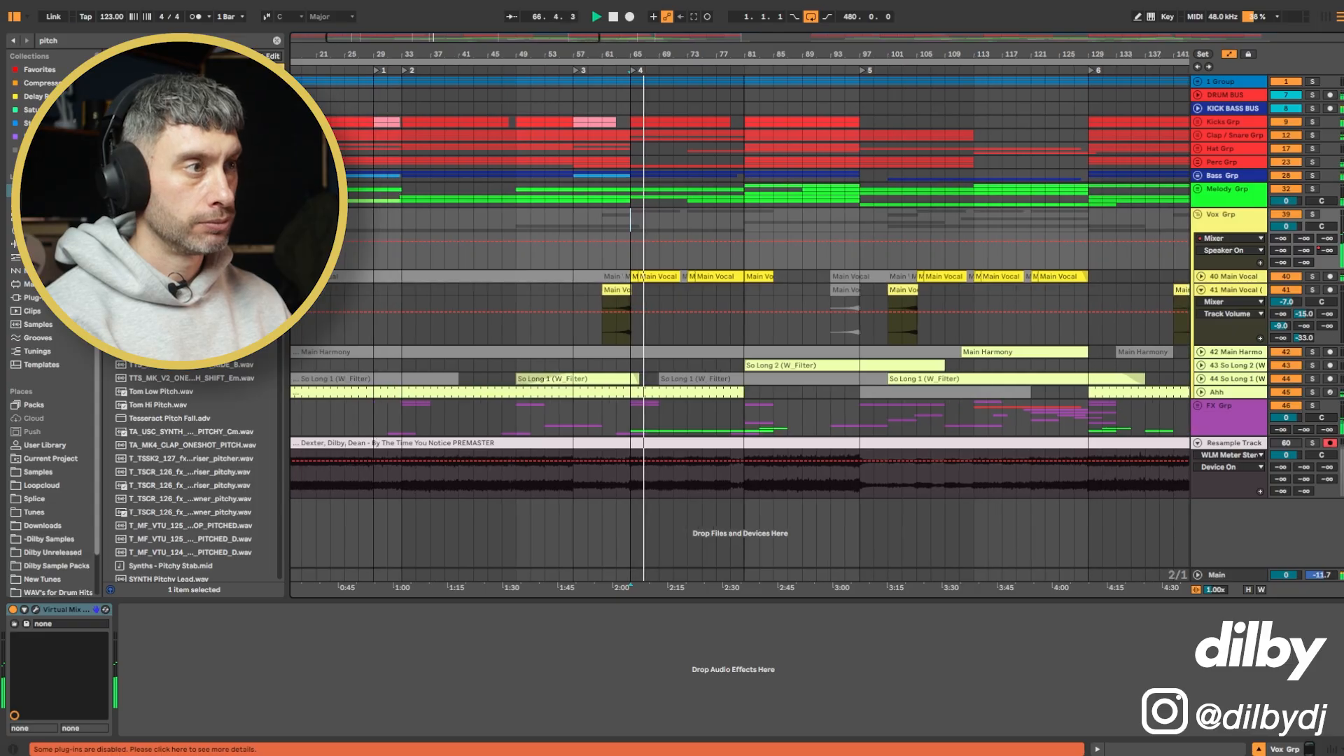
pyautogui.press('+')
pyautogui.press('space')
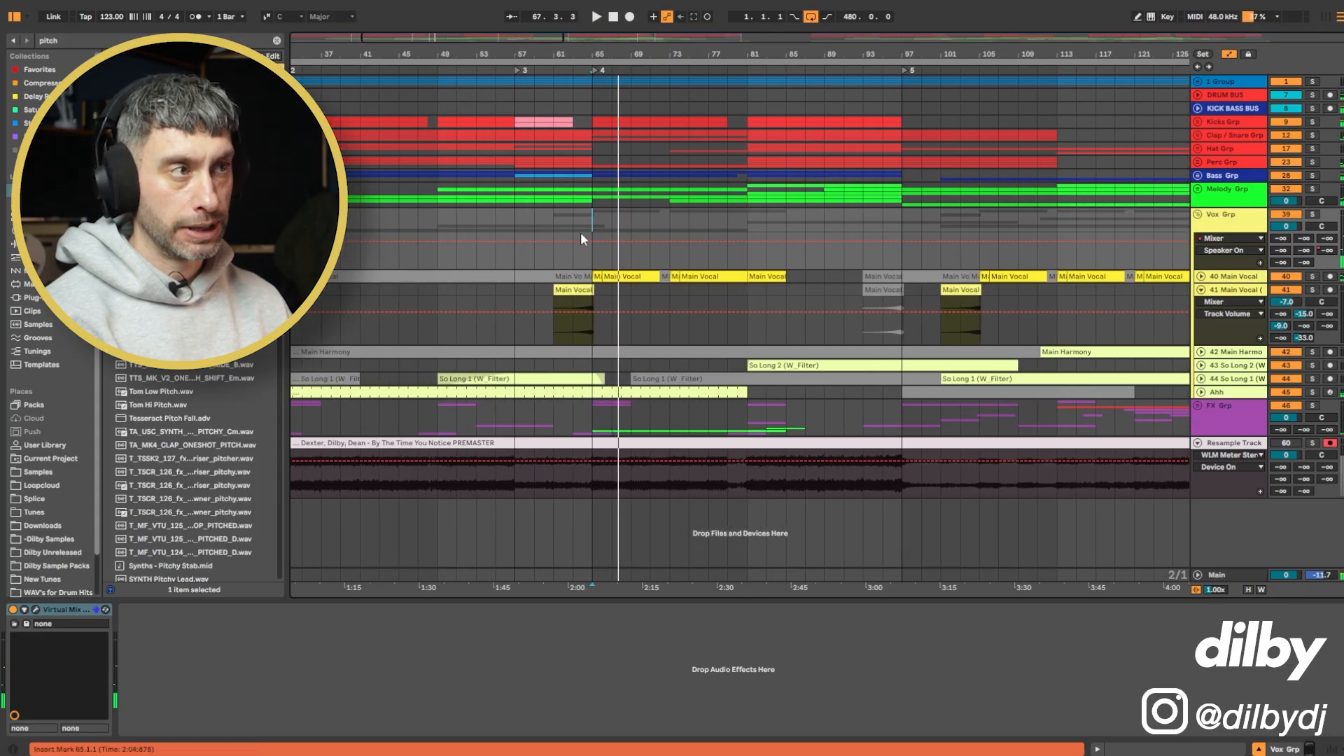
# - Play the lead-in to marker 4 again, starting from bar 63
pyautogui.click(571, 218)
pyautogui.press('space')
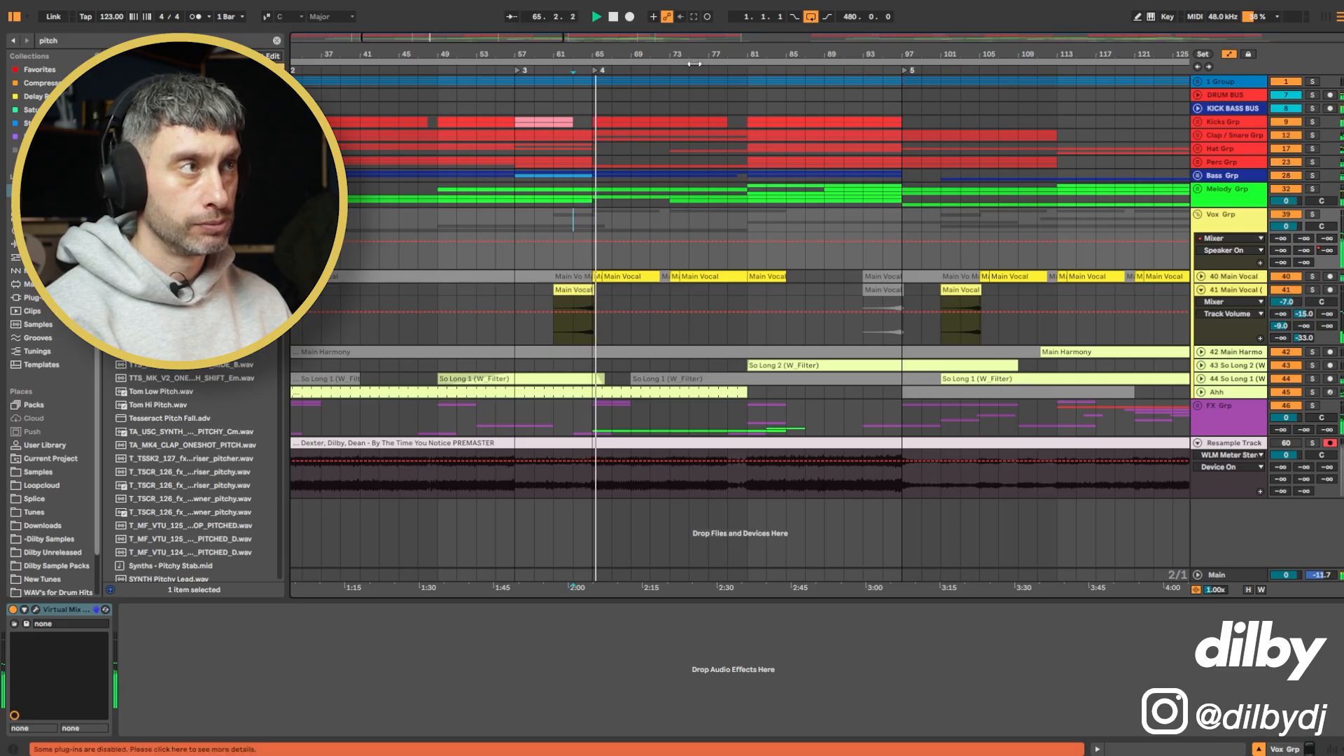
pyautogui.press('space')
# - Select bars 61 to 65 across the vocal tracks, covering the 41 Main Vocal clip before marker 4
pyautogui.moveTo(694, 56); pyautogui.dragTo(694, 42)
pyautogui.moveTo(573, 221); pyautogui.dragTo(606, 227)
pyautogui.click(573, 220)
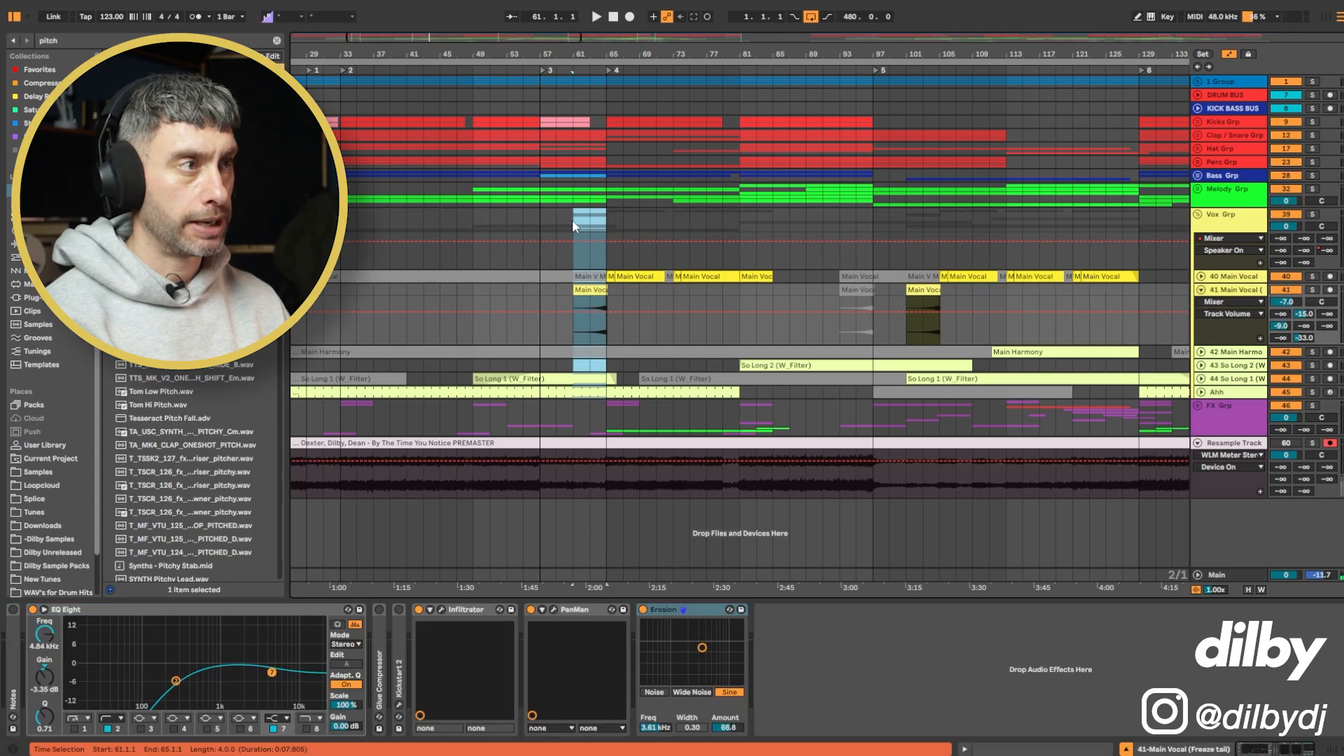
# - Delete the premaster audio from bar 1 to bar 61 on the Resample Track
pyautogui.click(573, 216)
pyautogui.moveTo(631, 54); pyautogui.dragTo(631, 42)
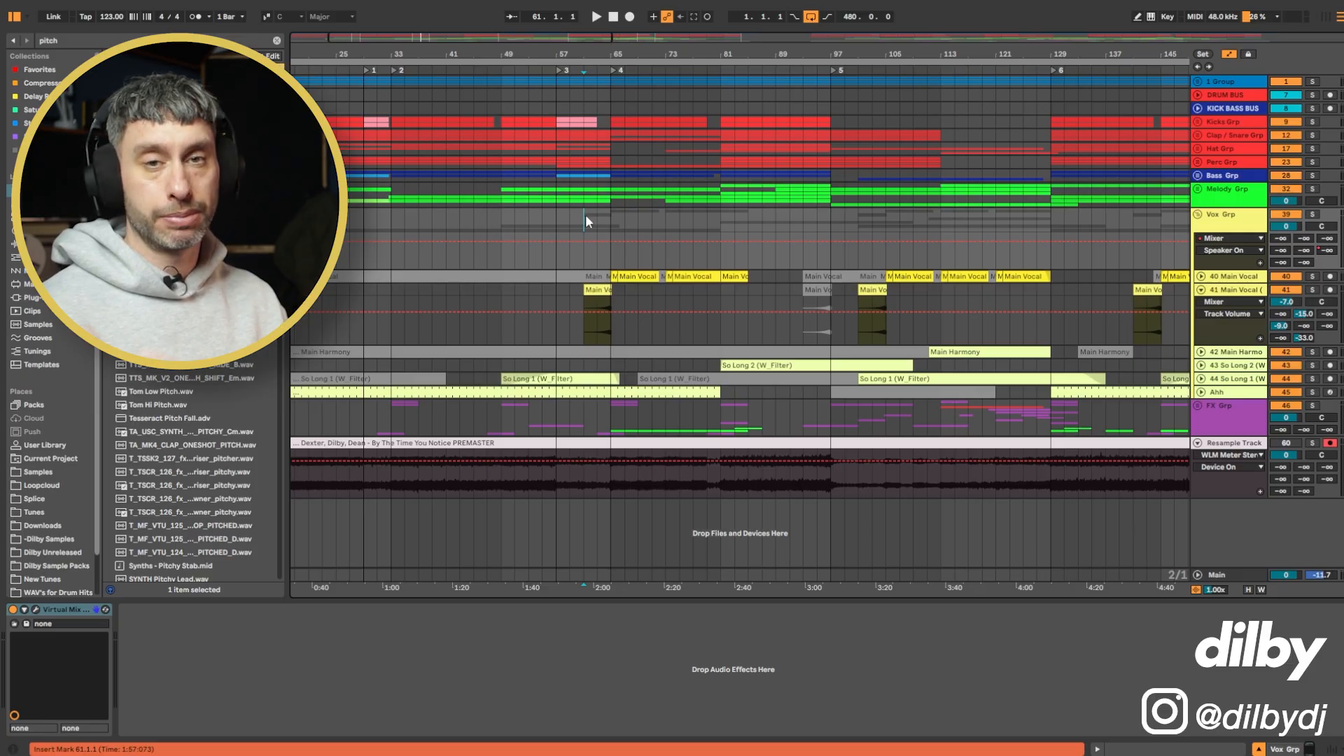
pyautogui.press('-')
pyautogui.press('-')
pyautogui.press('-')
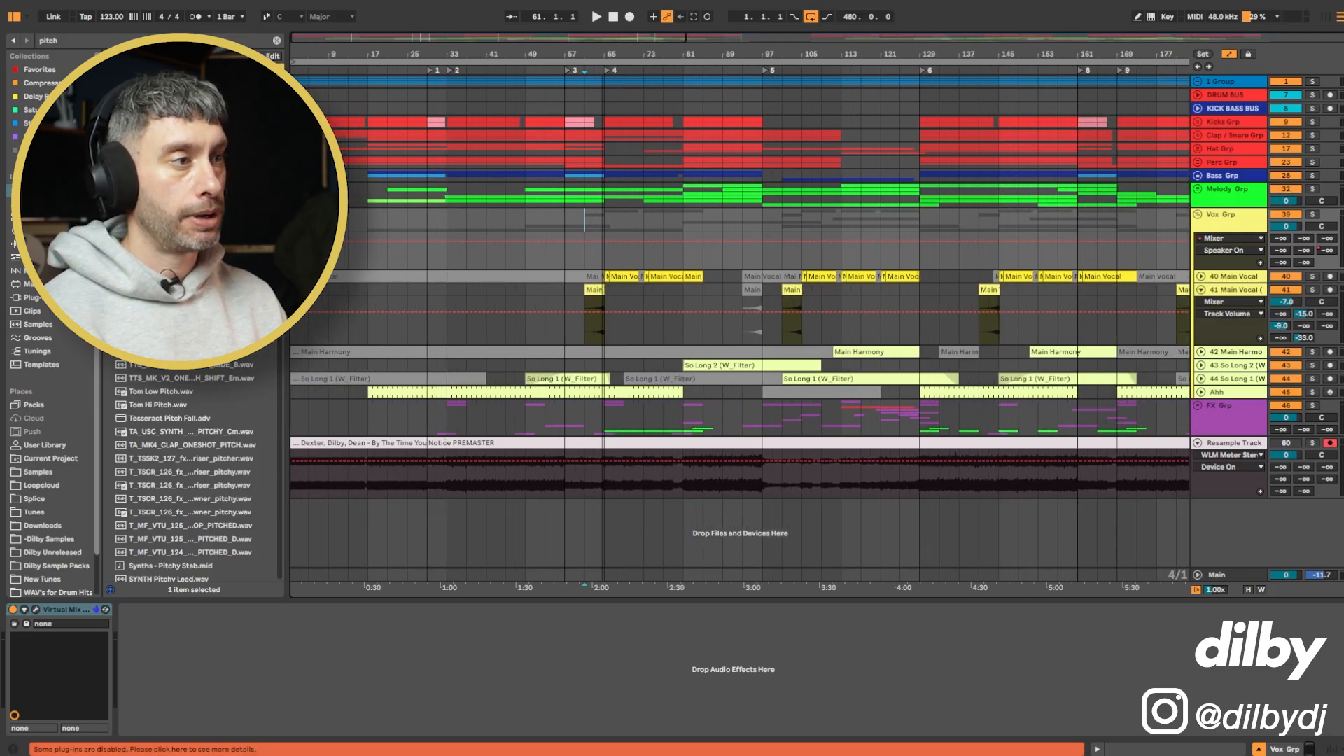
pyautogui.click(474, 482)
pyautogui.moveTo(473, 481); pyautogui.dragTo(285, 447)
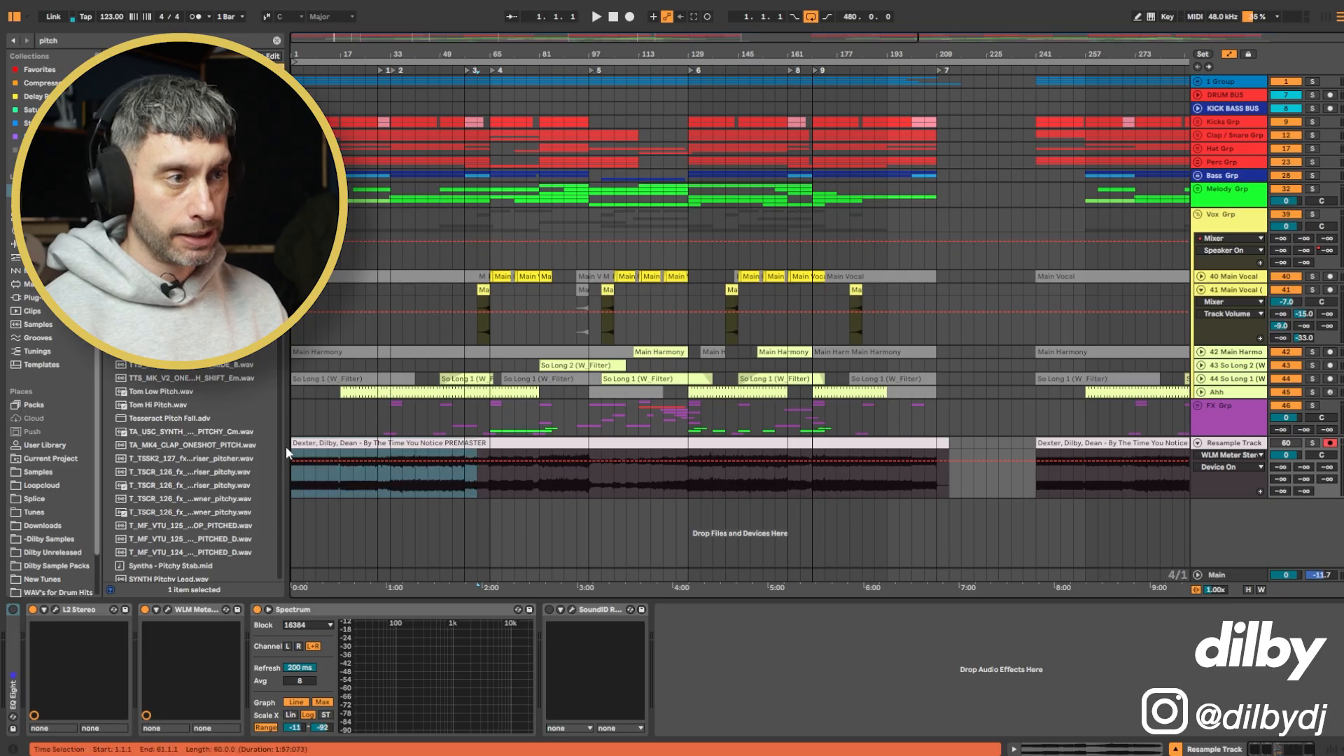
pyautogui.press('Delete')
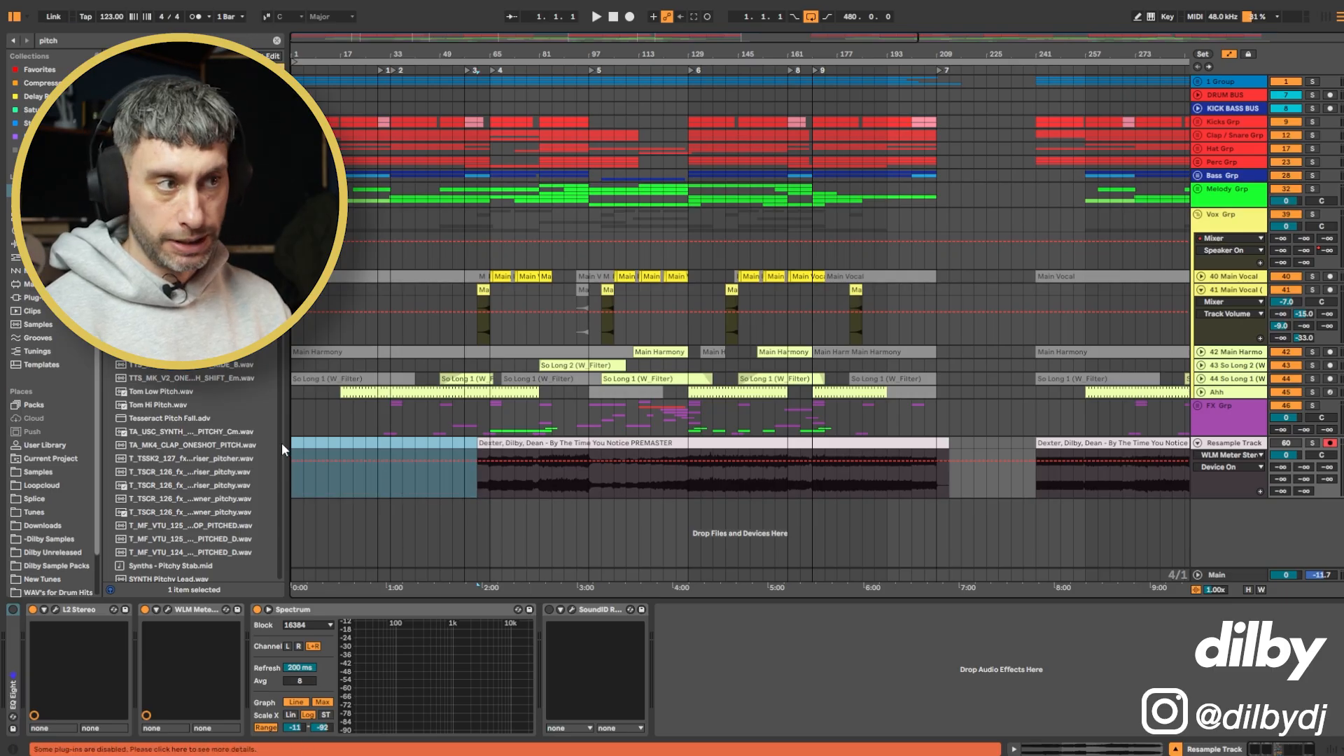
# - Play the premaster section from marker 4 at bar 65, continuing through bar 81 to bar 89
pyautogui.click(515, 444)
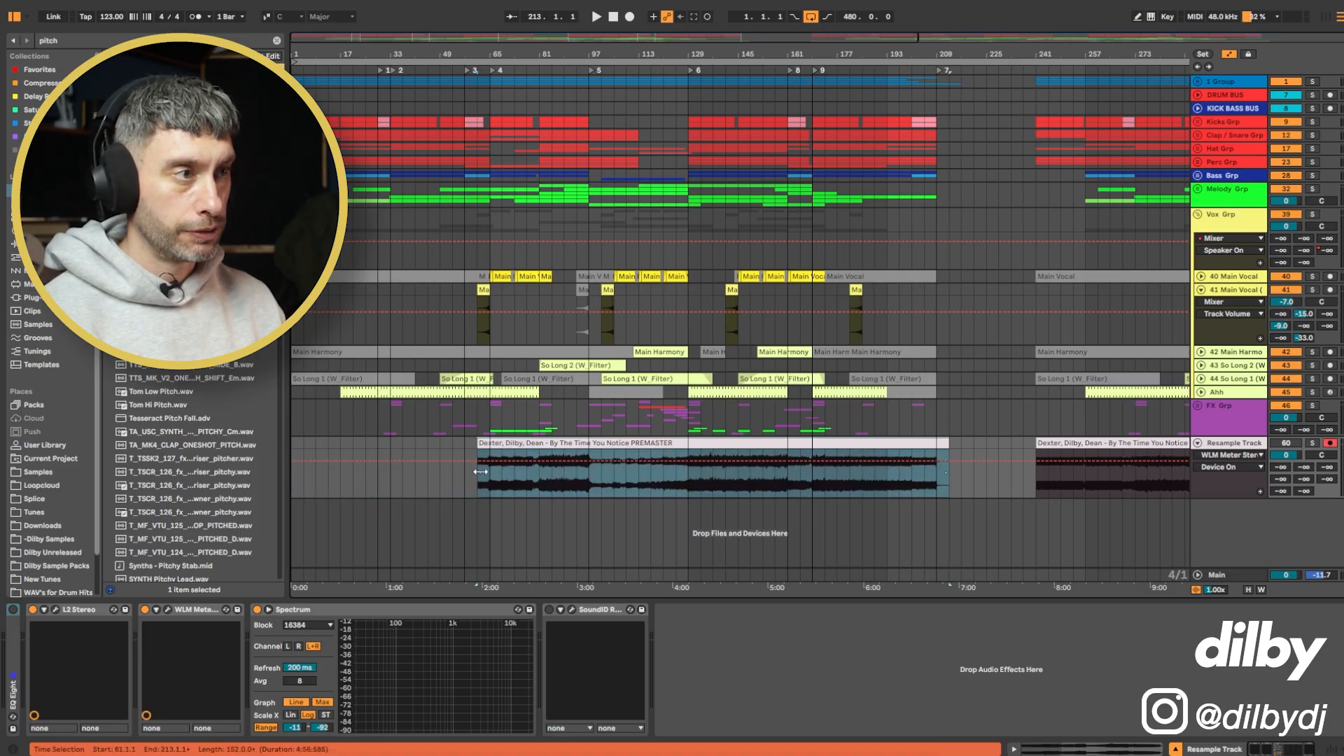
pyautogui.moveTo(490, 265); pyautogui.dragTo(552, 266)
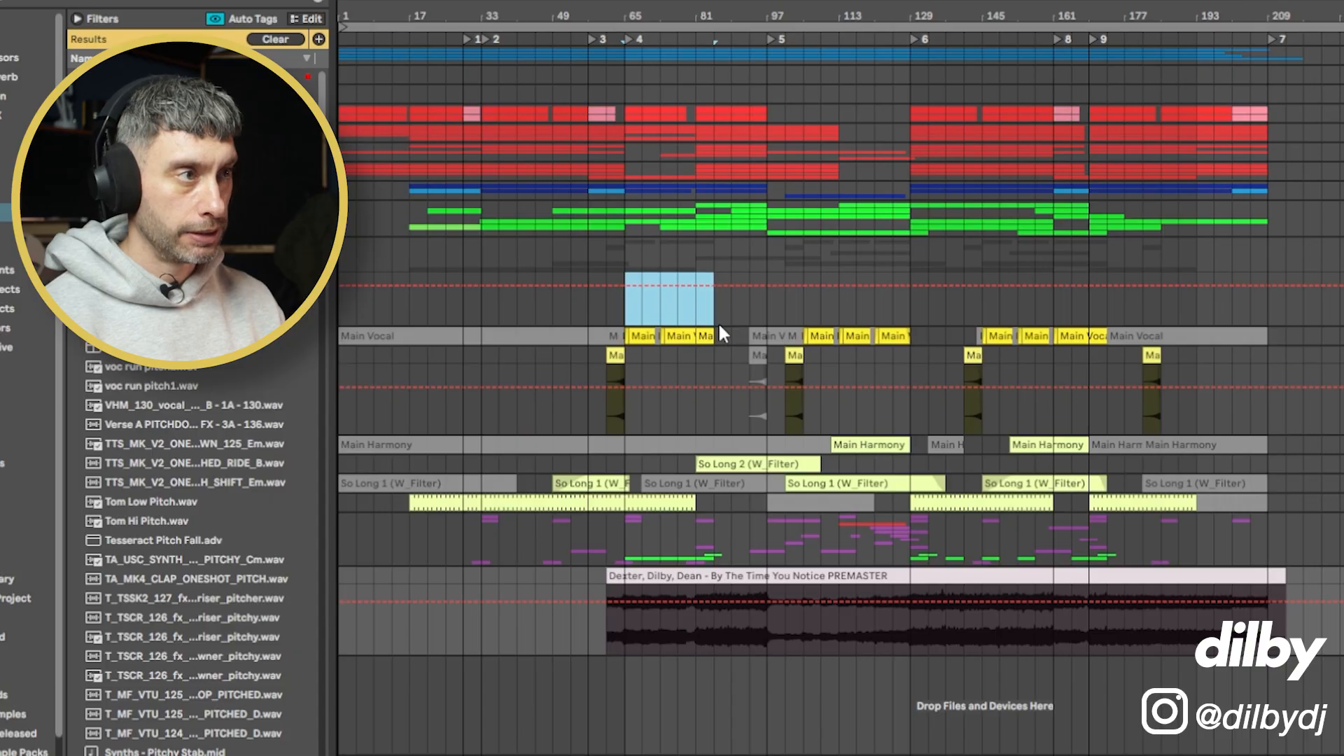
pyautogui.press('+')
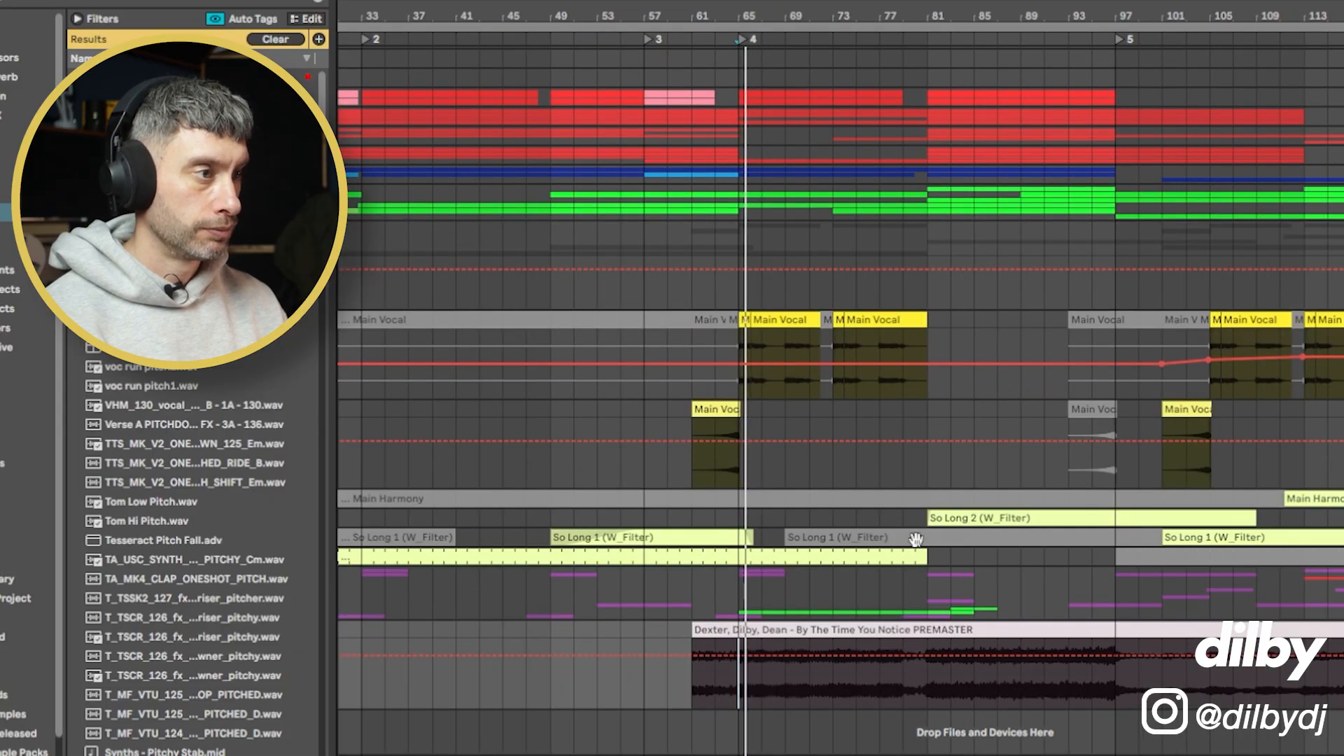
pyautogui.click(880, 678)
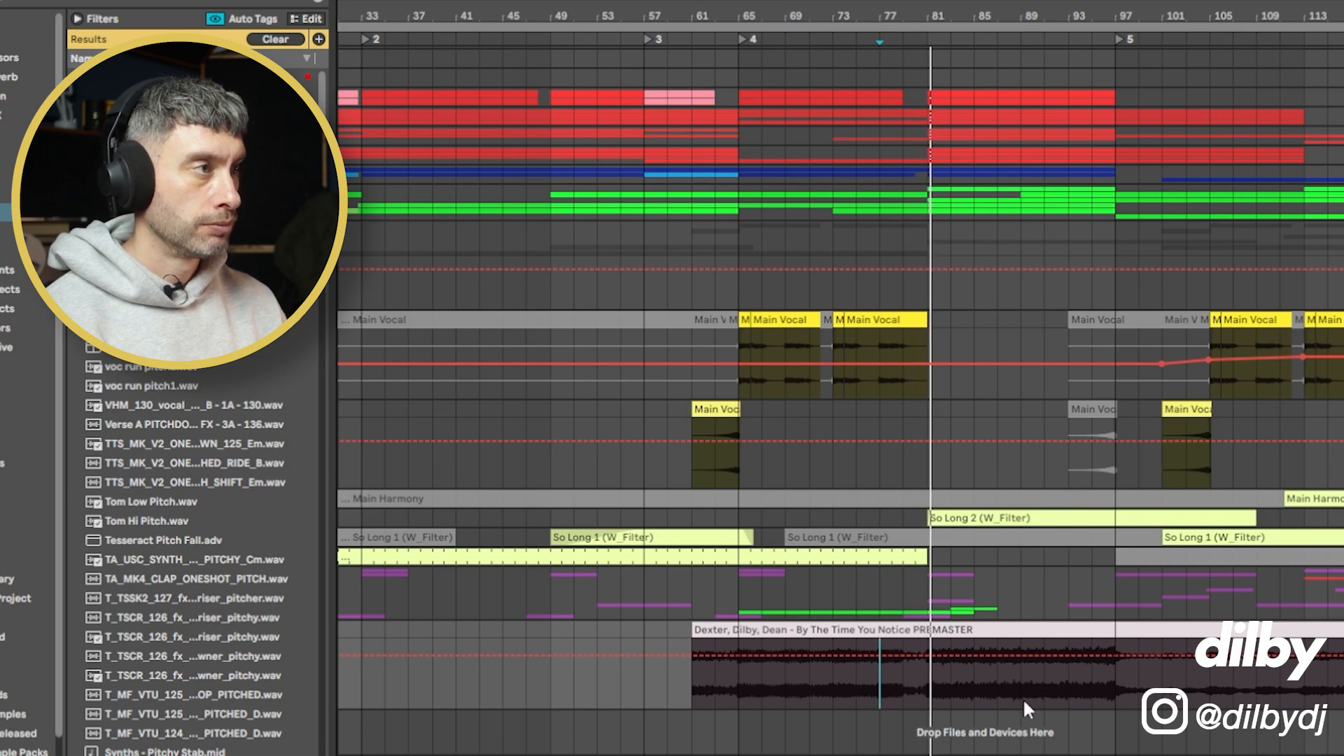
pyautogui.click(1020, 271)
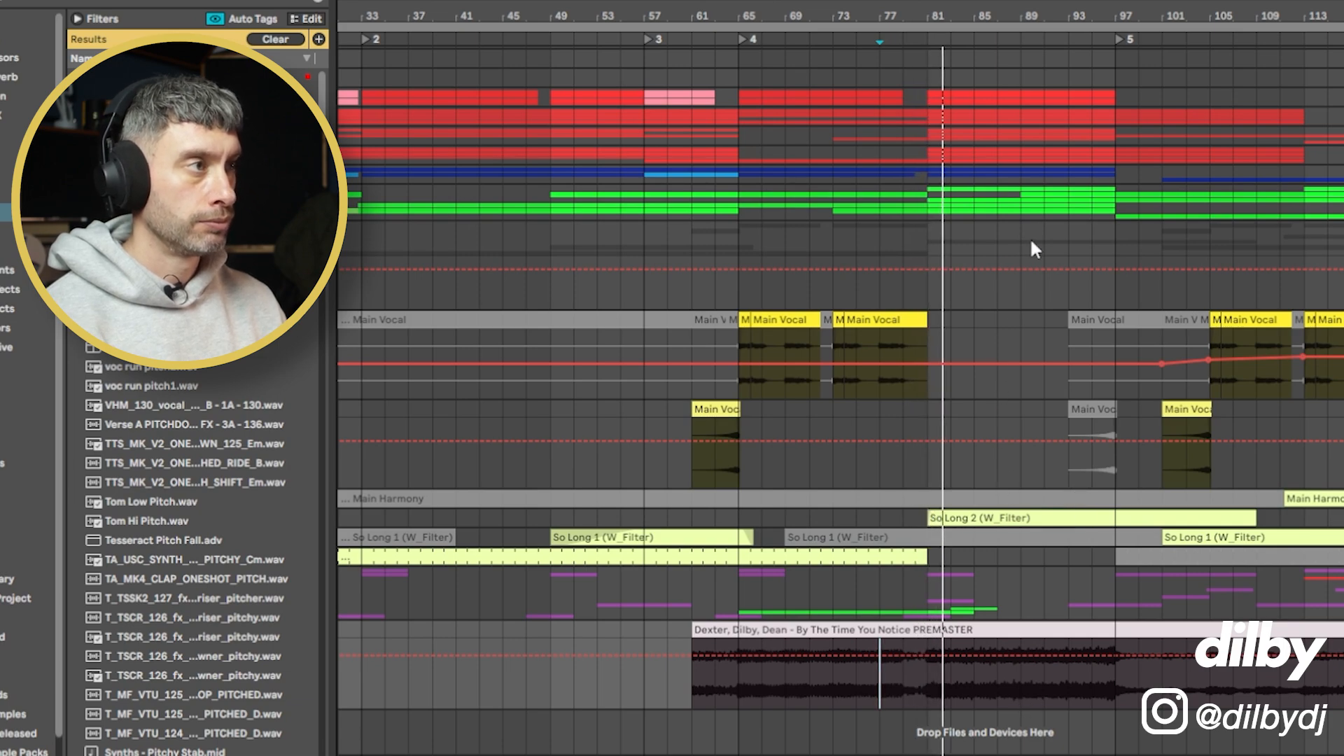
pyautogui.click(1020, 701)
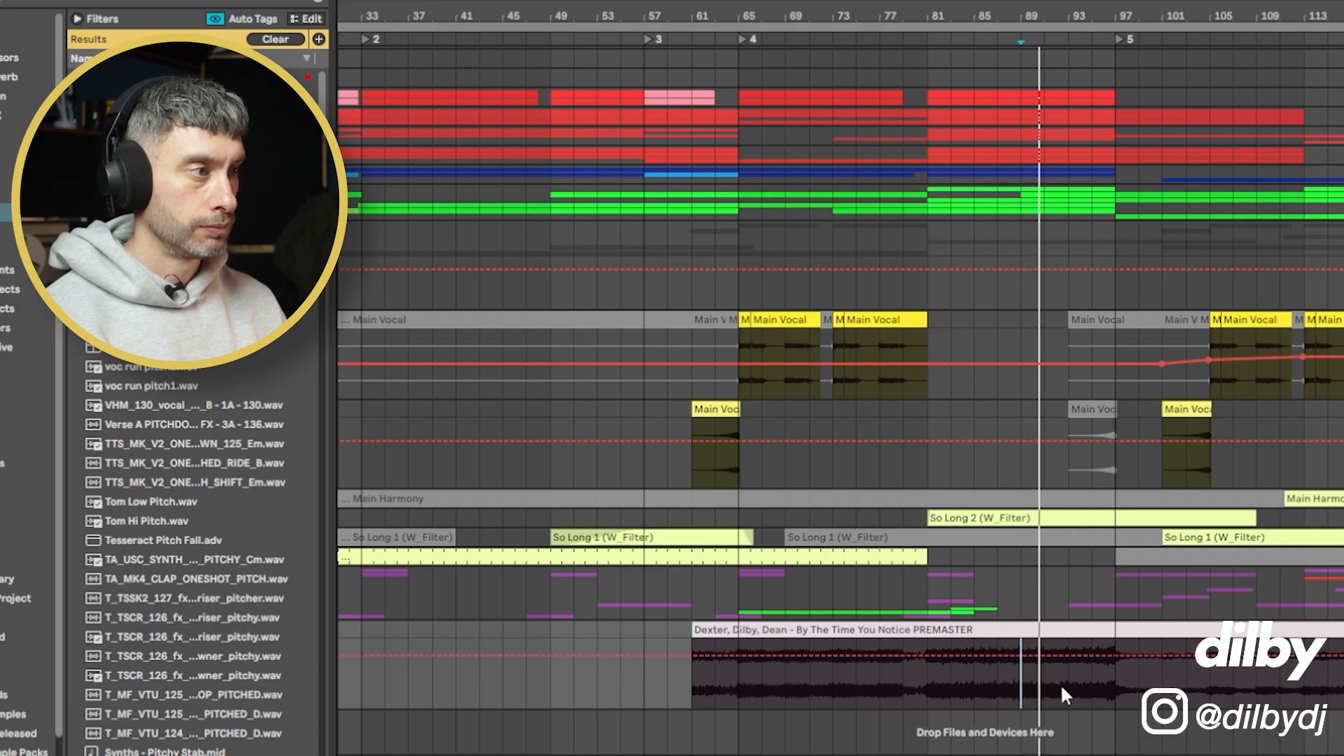
pyautogui.press('space')
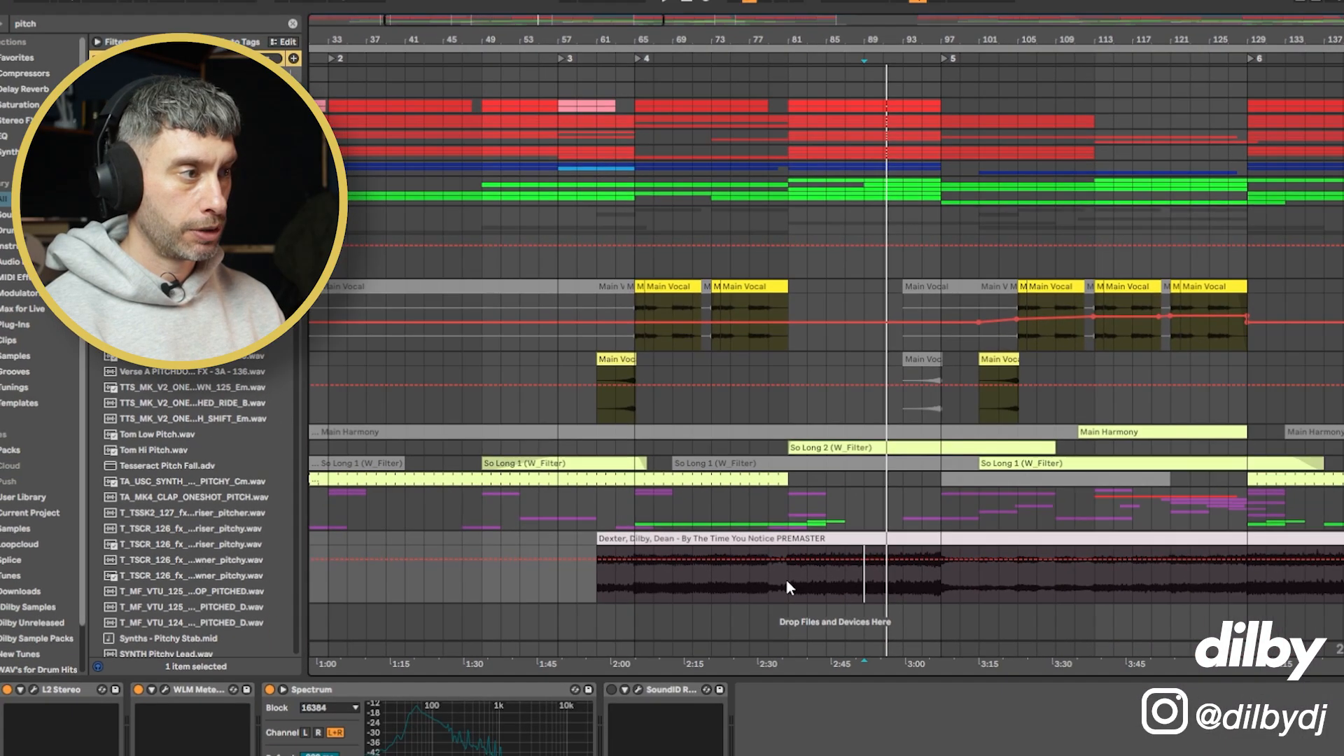
# - Delete bars 81 to 89 of the first premaster clip on the Resample Track
pyautogui.moveTo(928, 679); pyautogui.dragTo(951, 664)
pyautogui.moveTo(717, 503); pyautogui.dragTo(767, 486)
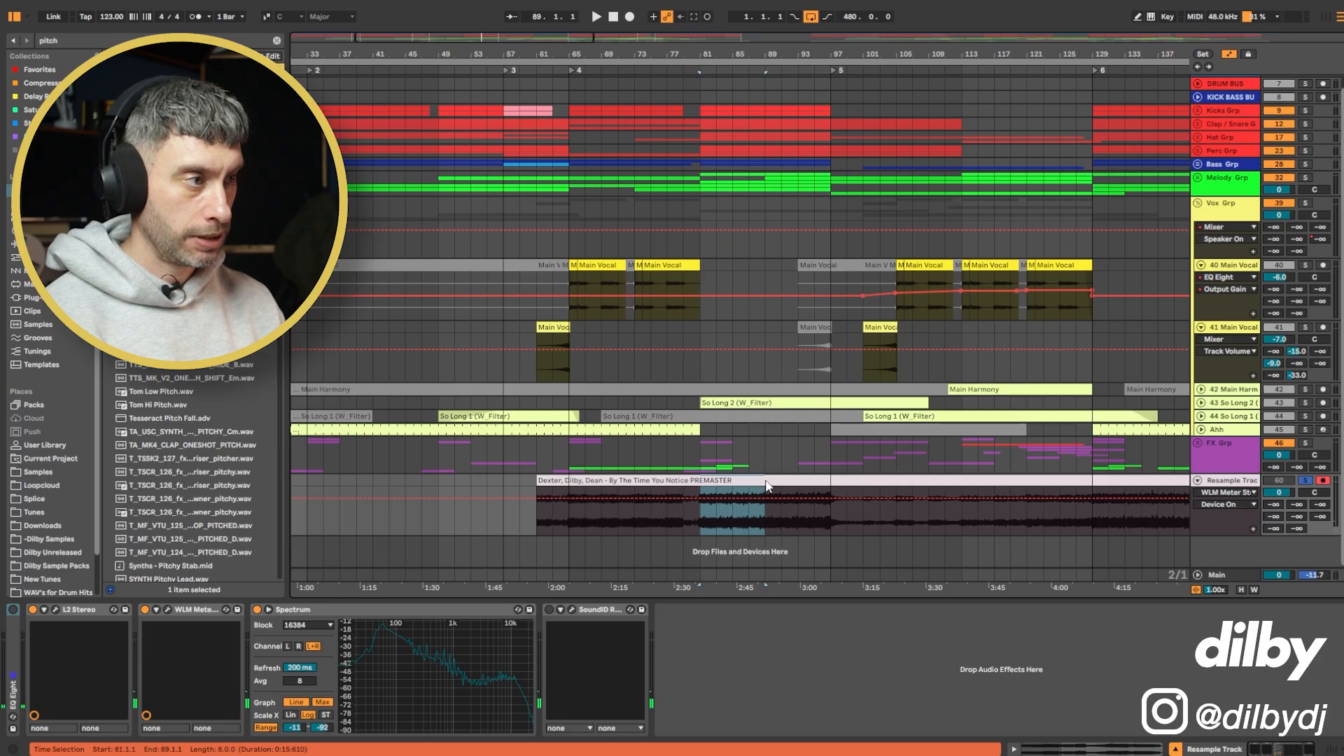
pyautogui.hotkey('ctrl', 'e')
pyautogui.scroll(-5, 766, 486)
pyautogui.scroll(1, 766, 486)
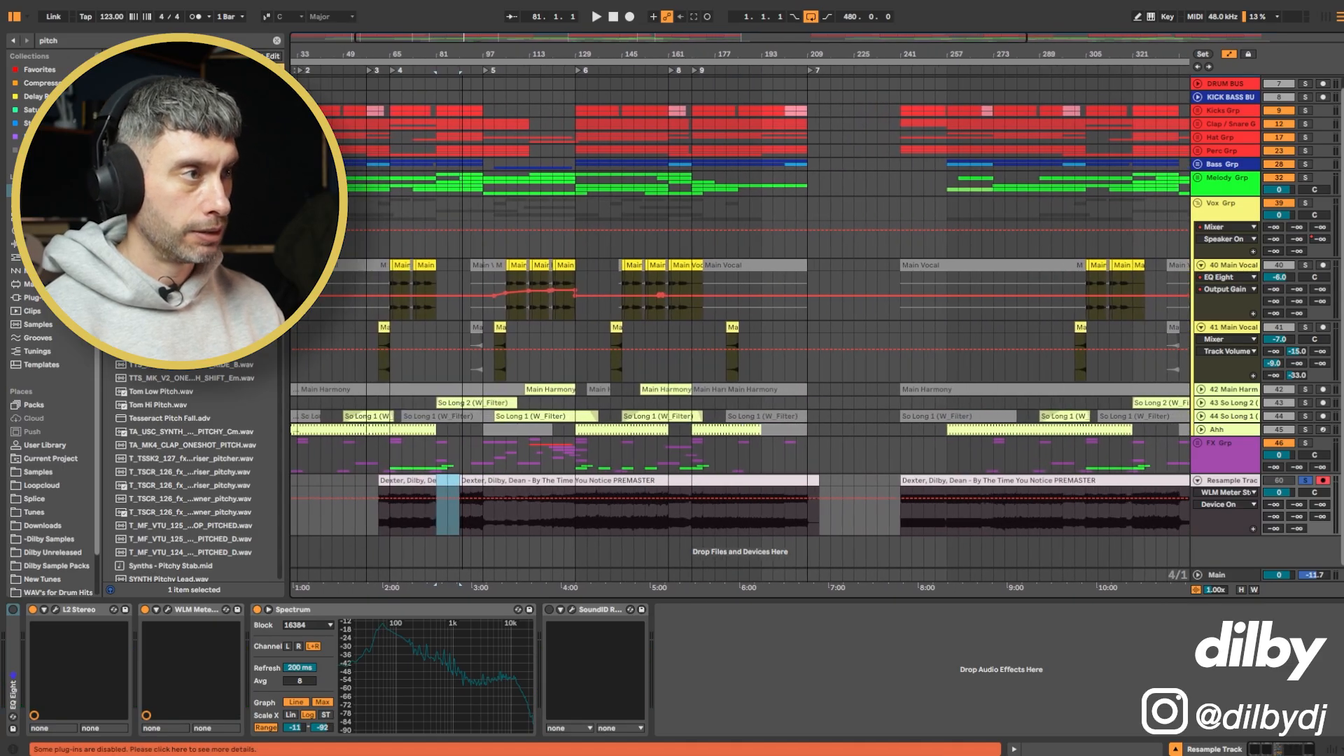
# - Delete everything from bar 169 to bar 221 on the Resample Track, leaving the other tracks untouched
pyautogui.scroll(2, 707, 518)
pyautogui.moveTo(728, 507); pyautogui.dragTo(891, 448)
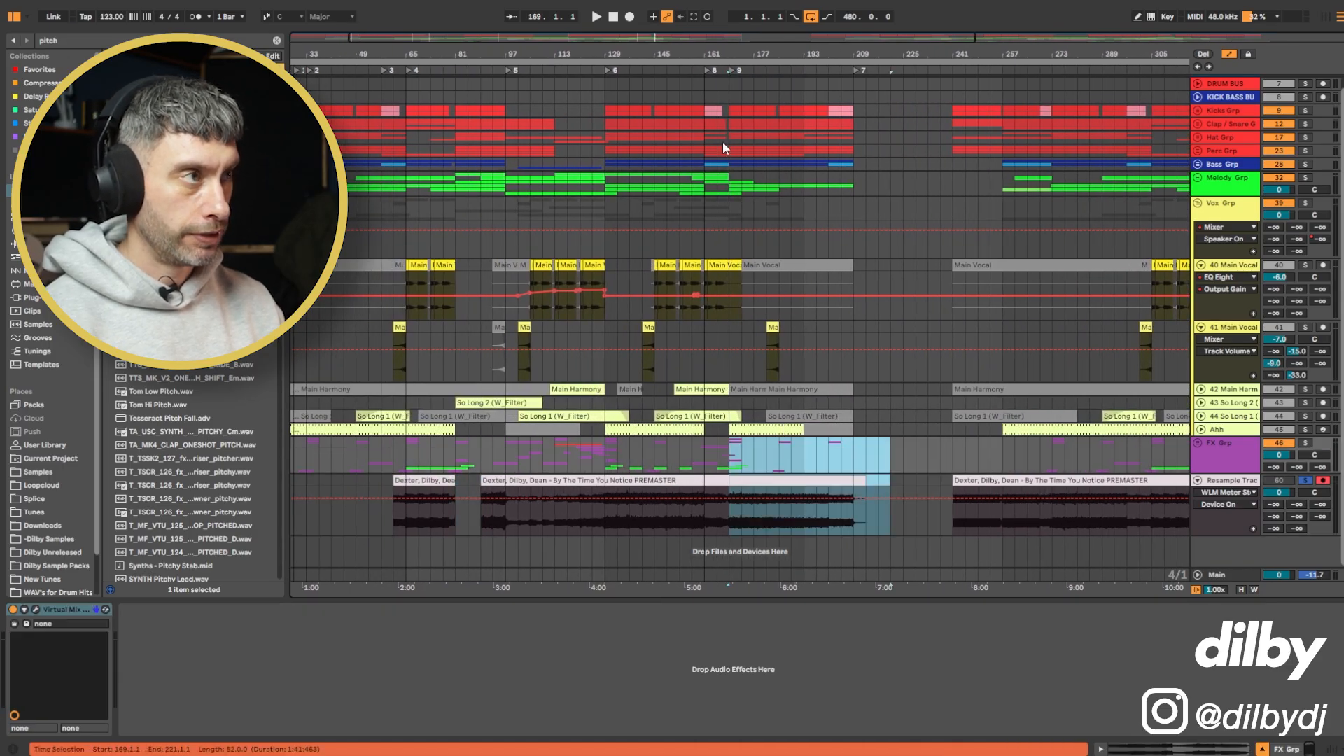
pyautogui.keyDown('shift'); pyautogui.click(736, 528); pyautogui.keyUp('shift')
pyautogui.press('Delete')
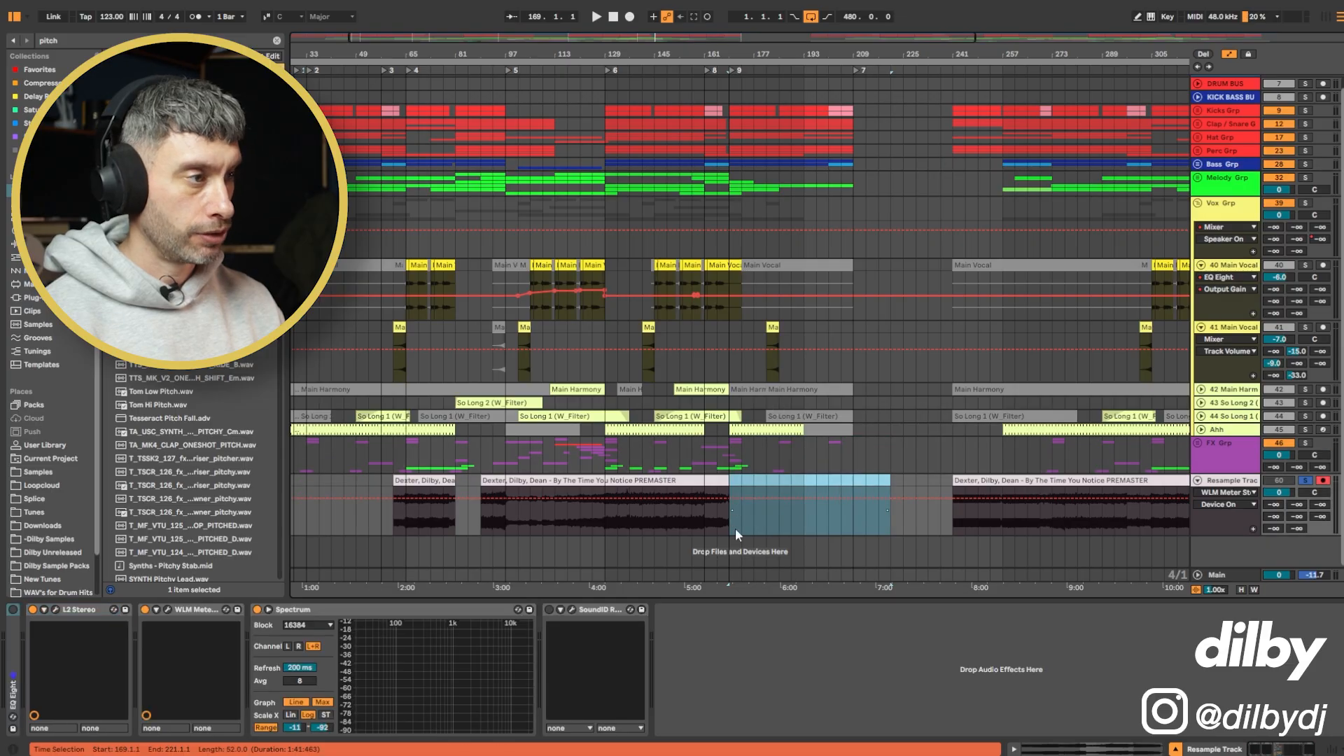
# - Play the end of the trimmed premaster, from about bar 165 past the cut at marker 9
pyautogui.click(715, 518)
pyautogui.press('space')
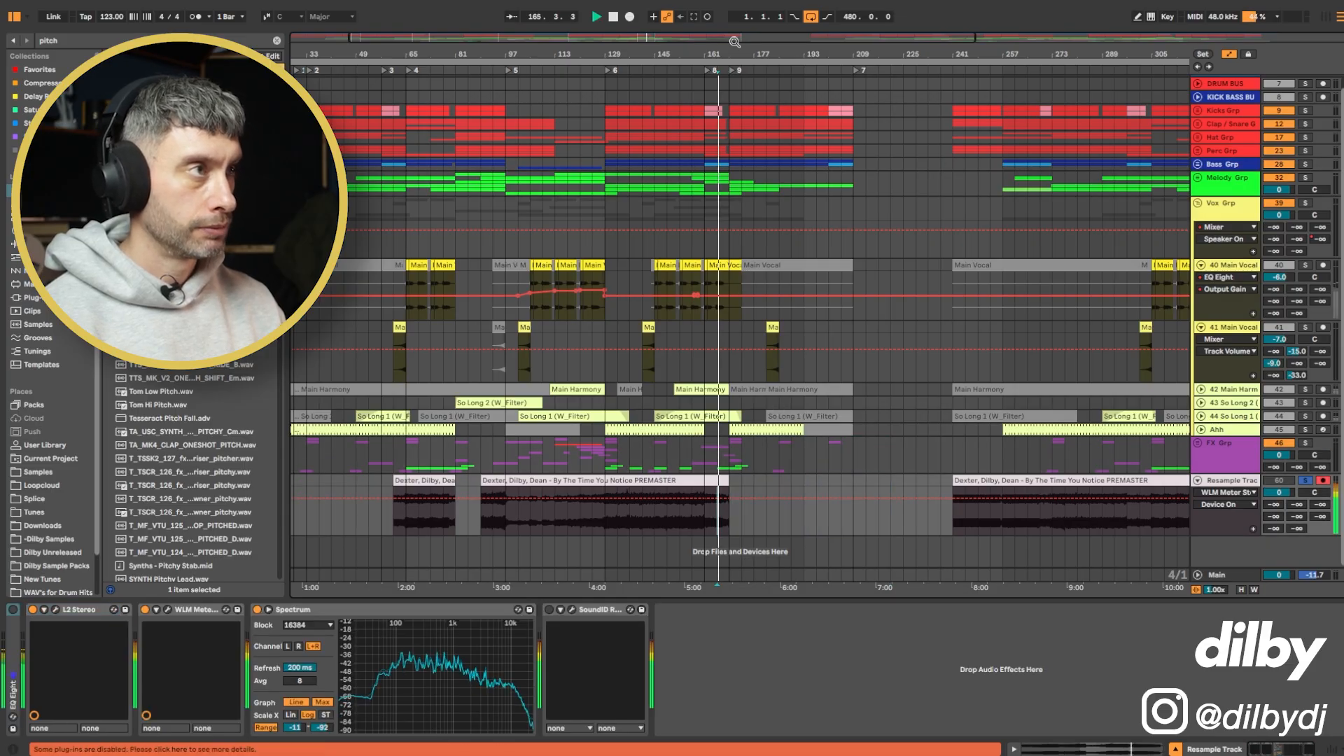
pyautogui.moveTo(730, 49); pyautogui.dragTo(725, 98)
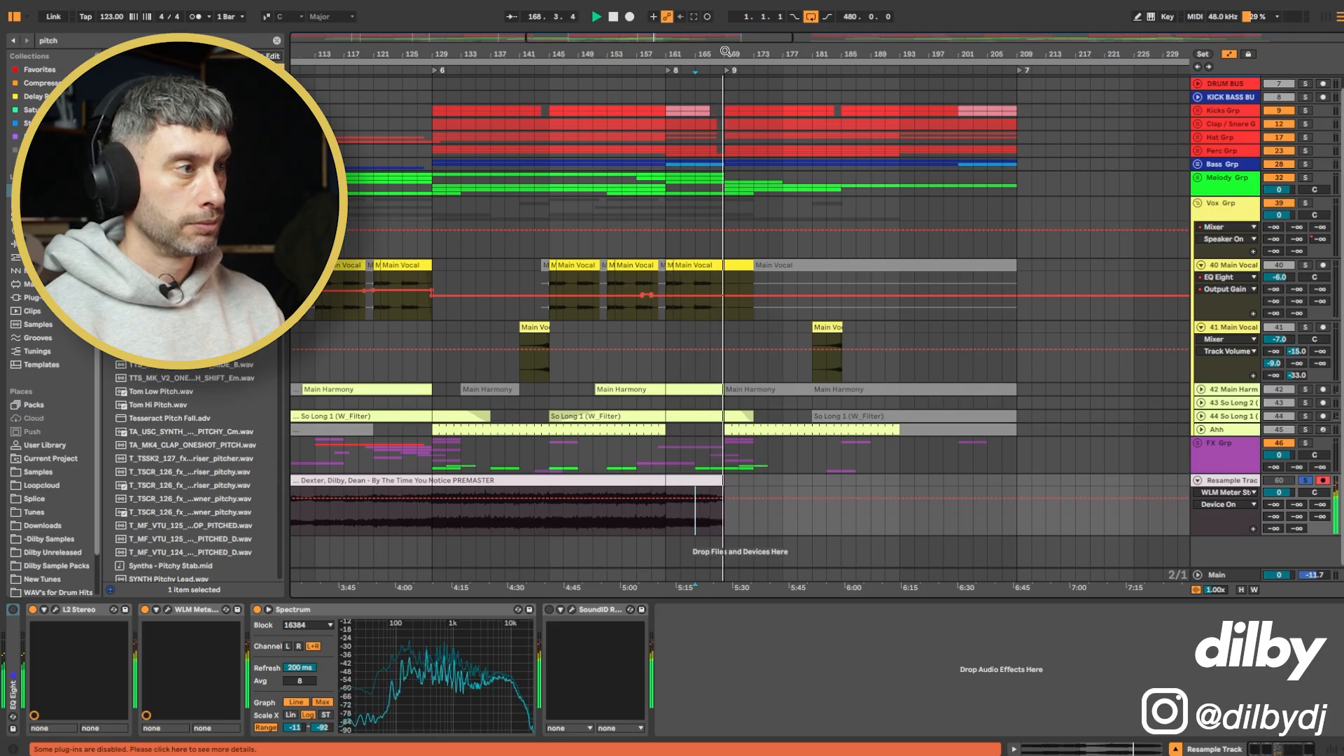
pyautogui.moveTo(725, 52); pyautogui.dragTo(728, 42)
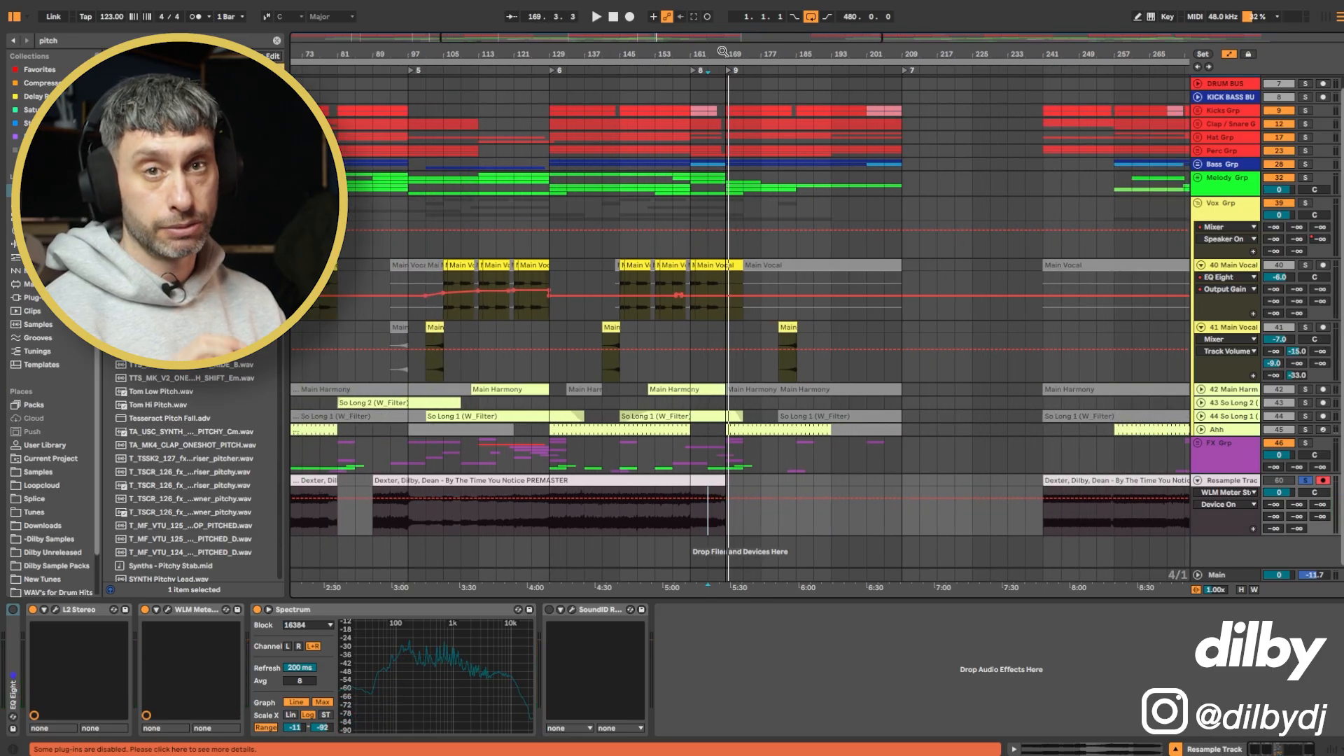
# - Delete bars 133 to 141 of the trimmed premaster on the Resample Track
pyautogui.moveTo(720, 519); pyautogui.dragTo(383, 476)
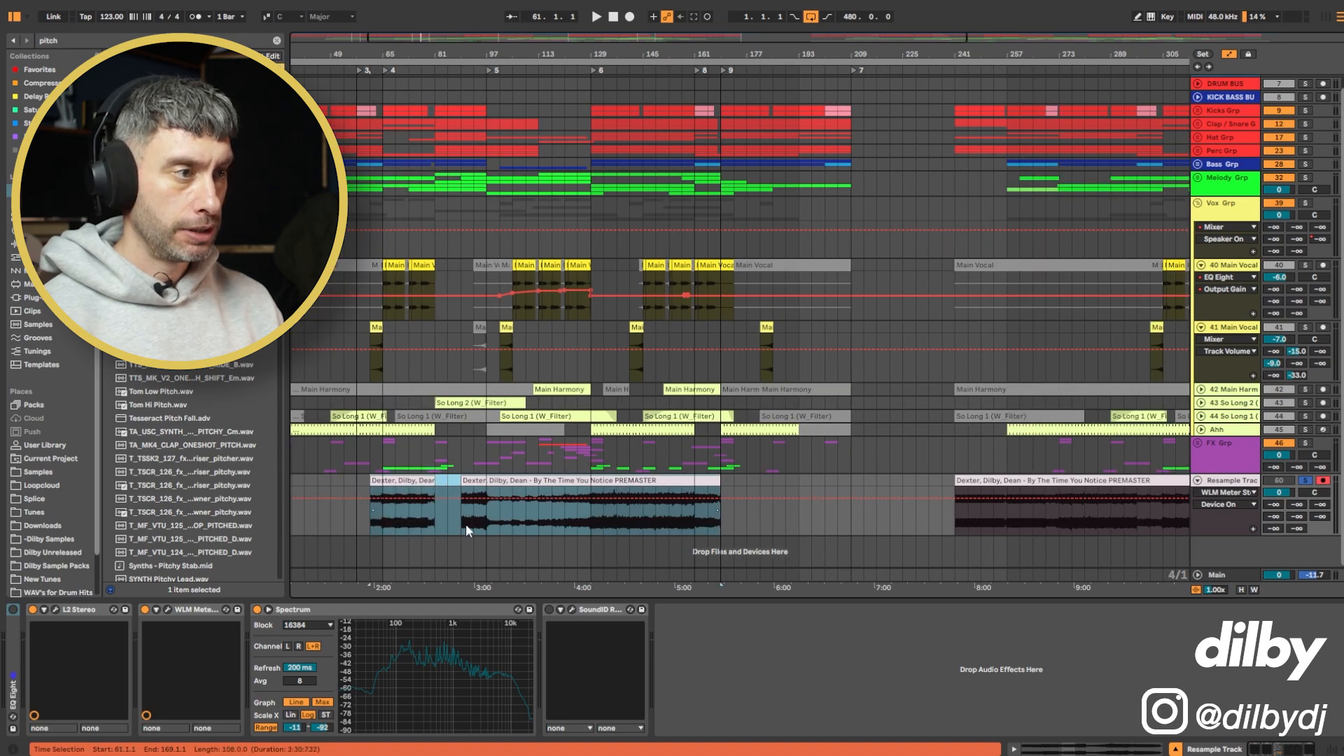
pyautogui.click(438, 488)
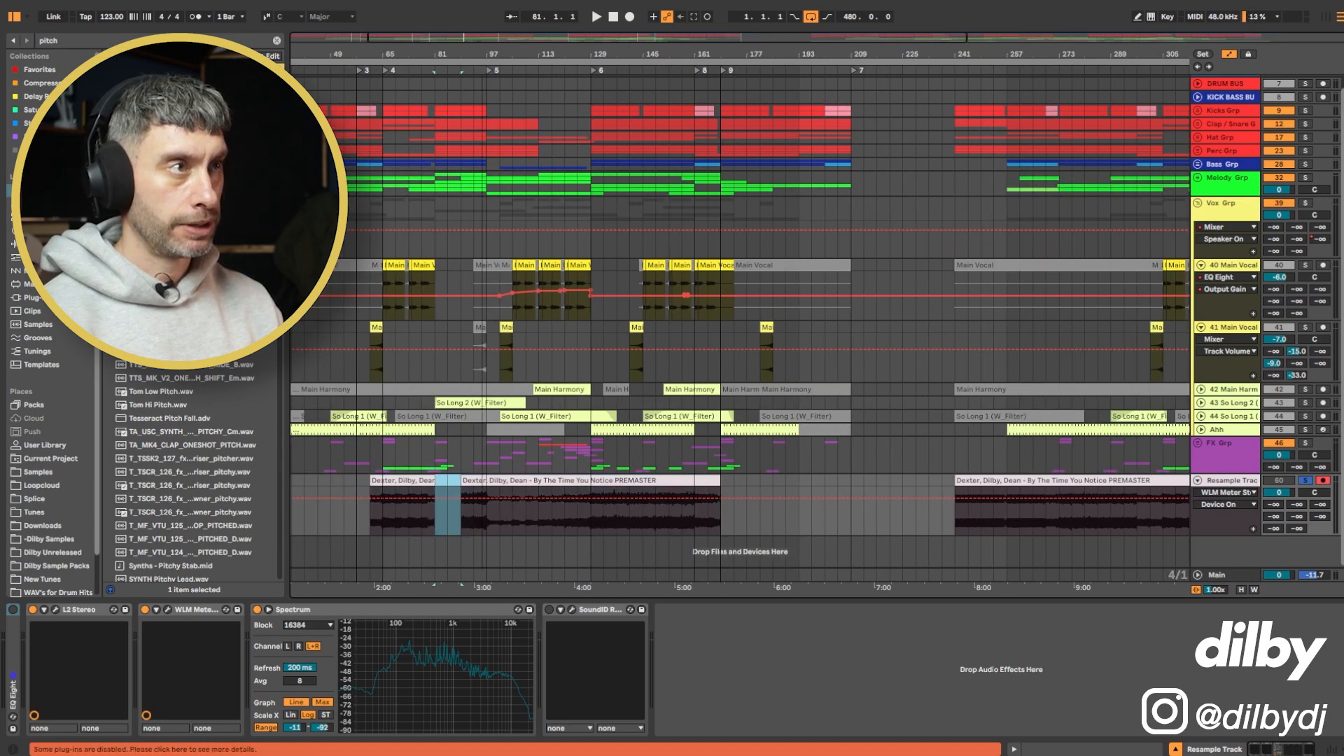
pyautogui.moveTo(470, 52); pyautogui.dragTo(575, 67)
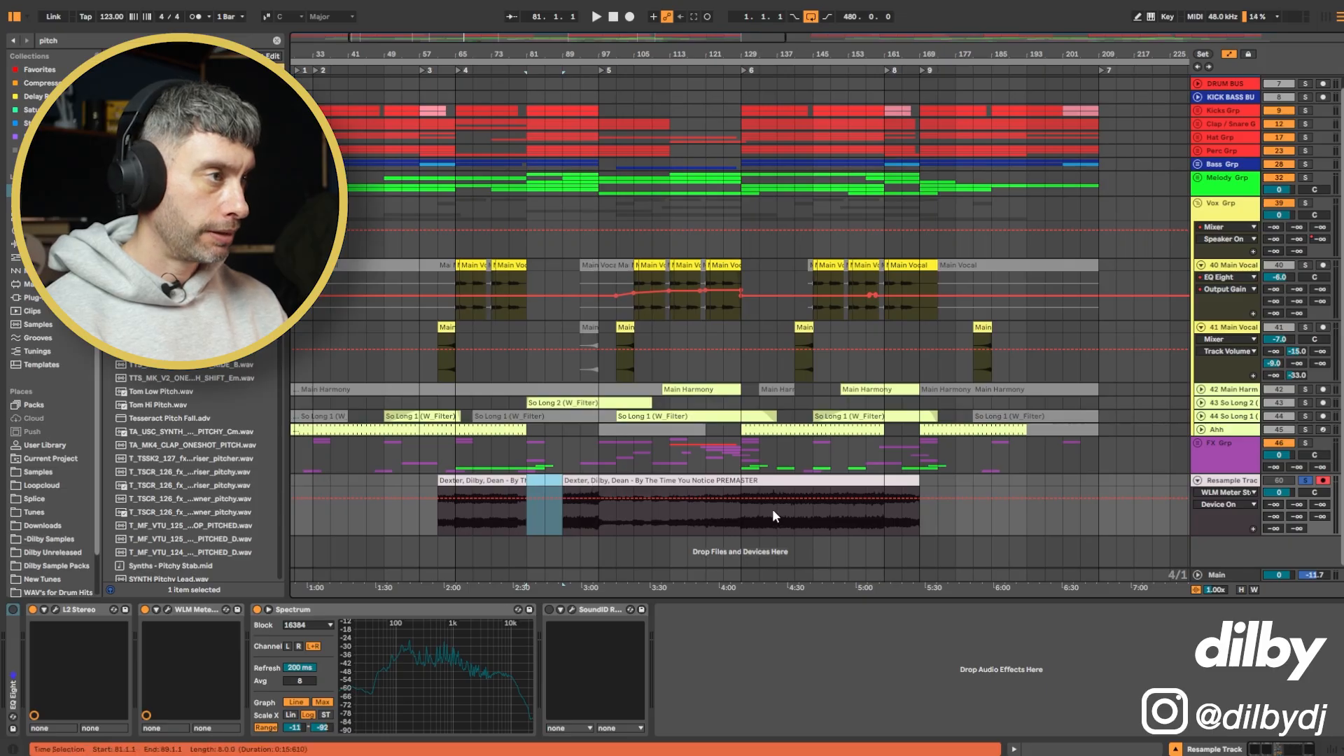
pyautogui.moveTo(552, 480); pyautogui.dragTo(785, 475)
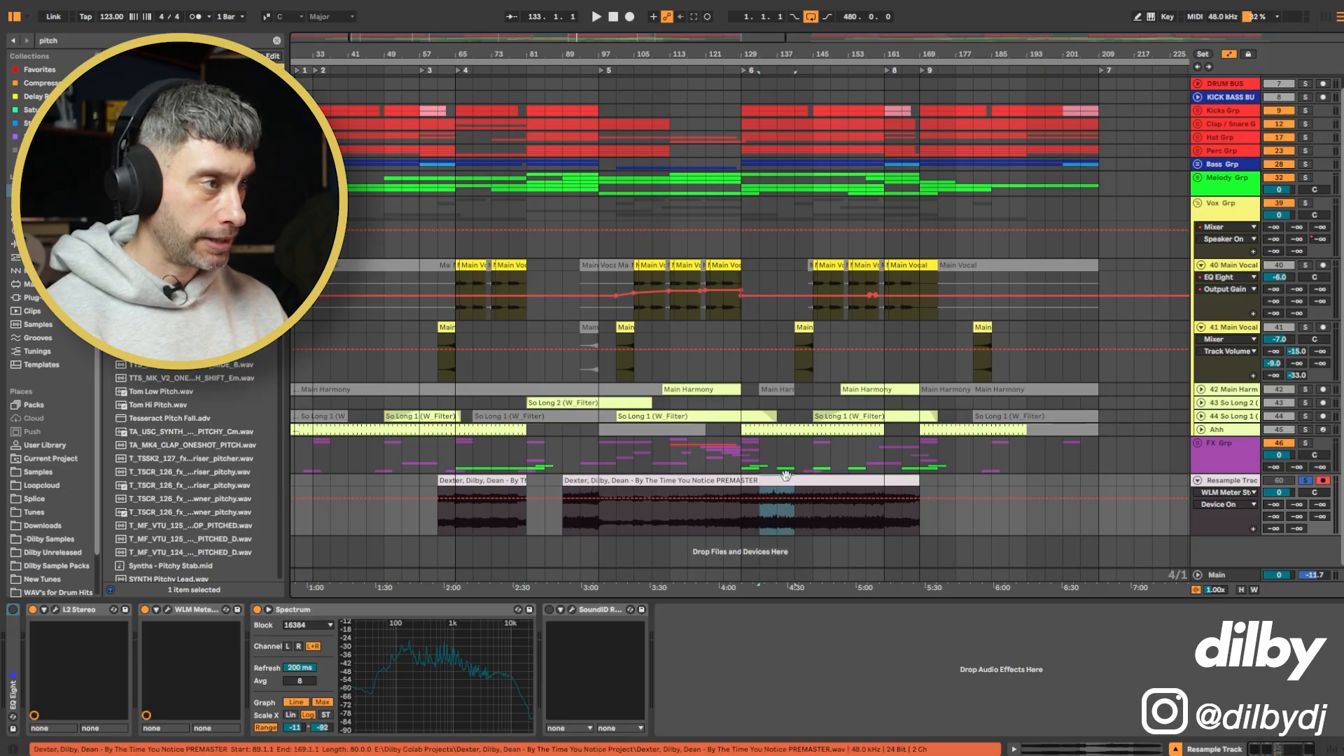
pyautogui.press('-')
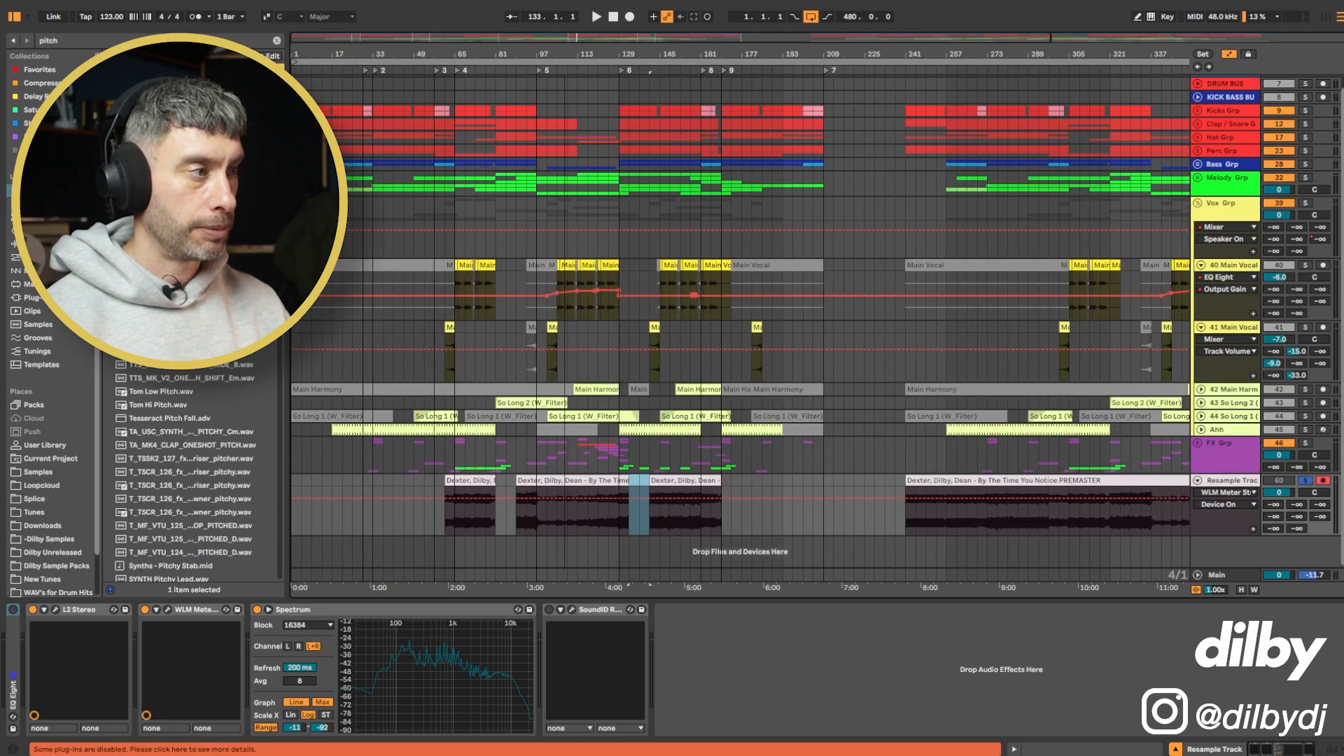
pyautogui.press('-')
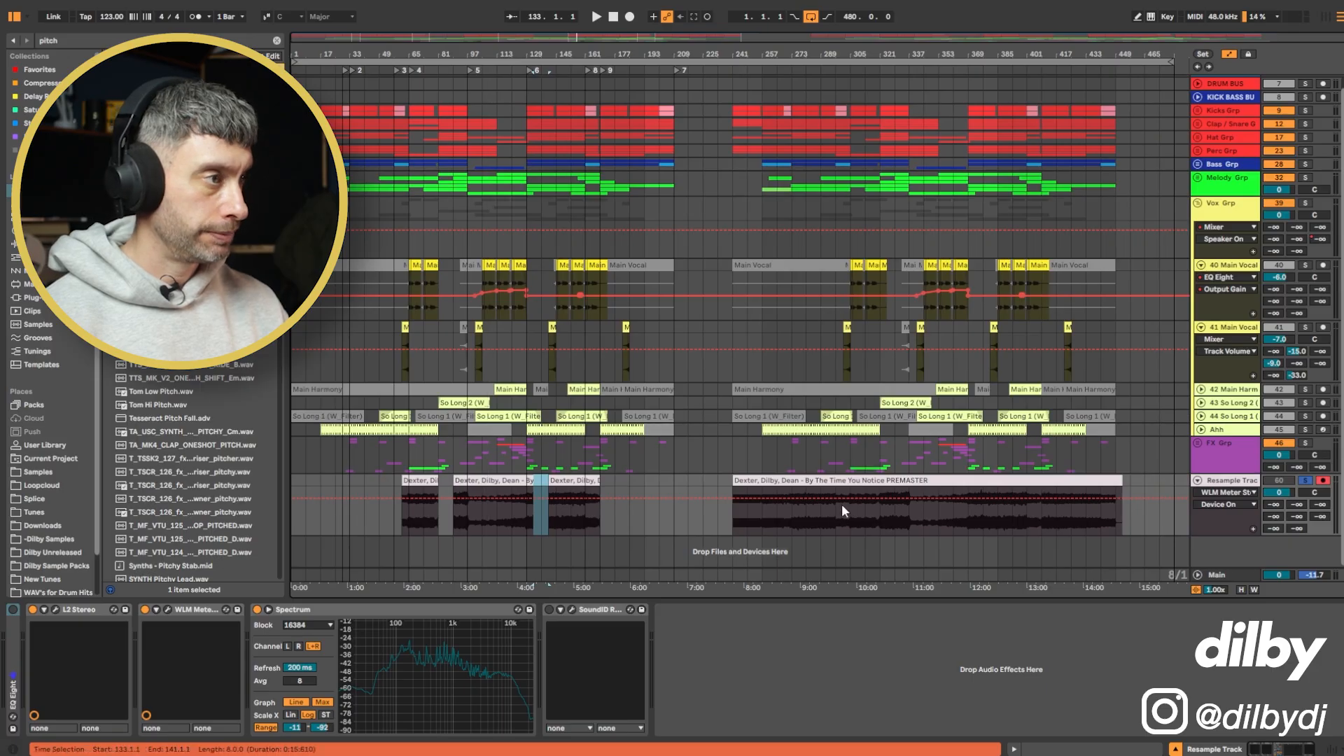
# - Replace the full-length premaster copy at bar 241 with a duplicate of bars 1 to 241 of the Resample Track
pyautogui.click(928, 484)
pyautogui.press('Delete')
pyautogui.moveTo(733, 490); pyautogui.dragTo(279, 490)
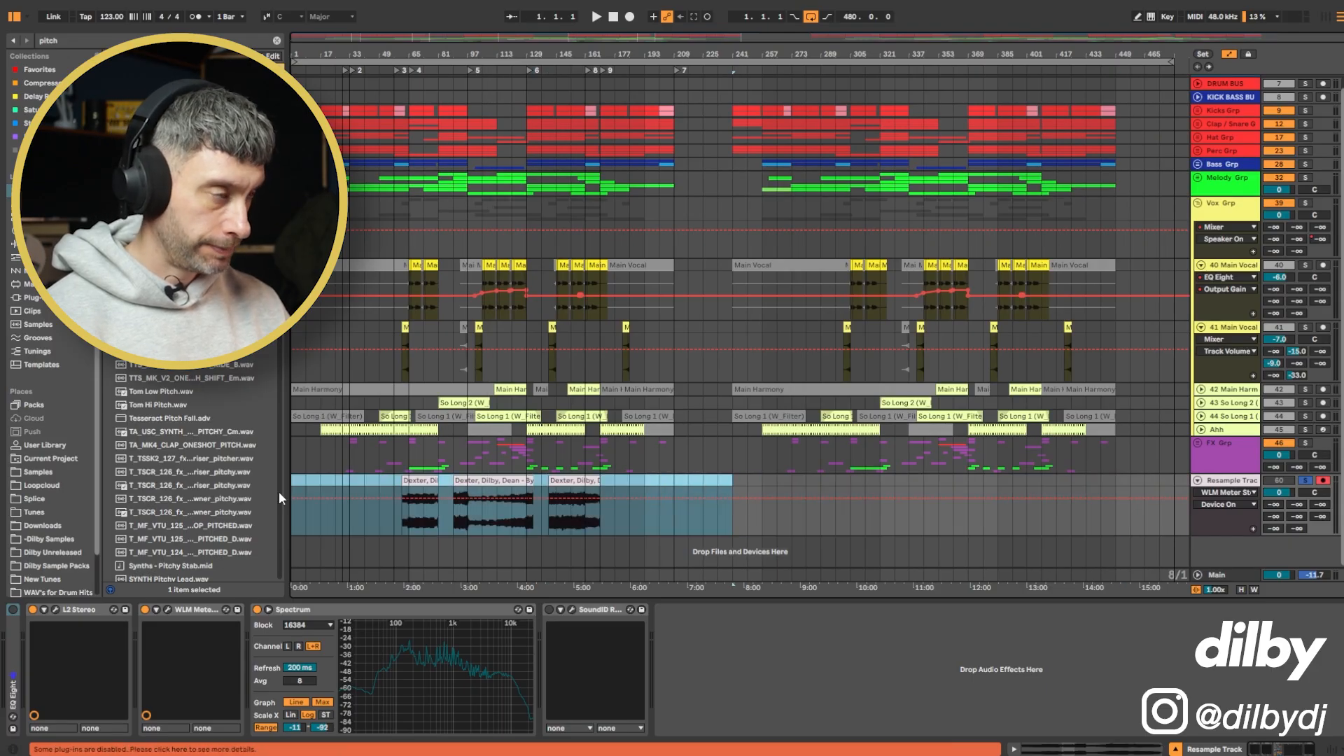
pyautogui.hotkey('ctrl', 'd')
# - Move the first three premaster segments back to back on the Resample Track, starting at bar 1
pyautogui.click(418, 480)
pyautogui.moveTo(419, 480); pyautogui.dragTo(292, 477)
pyautogui.moveTo(501, 482); pyautogui.dragTo(380, 485)
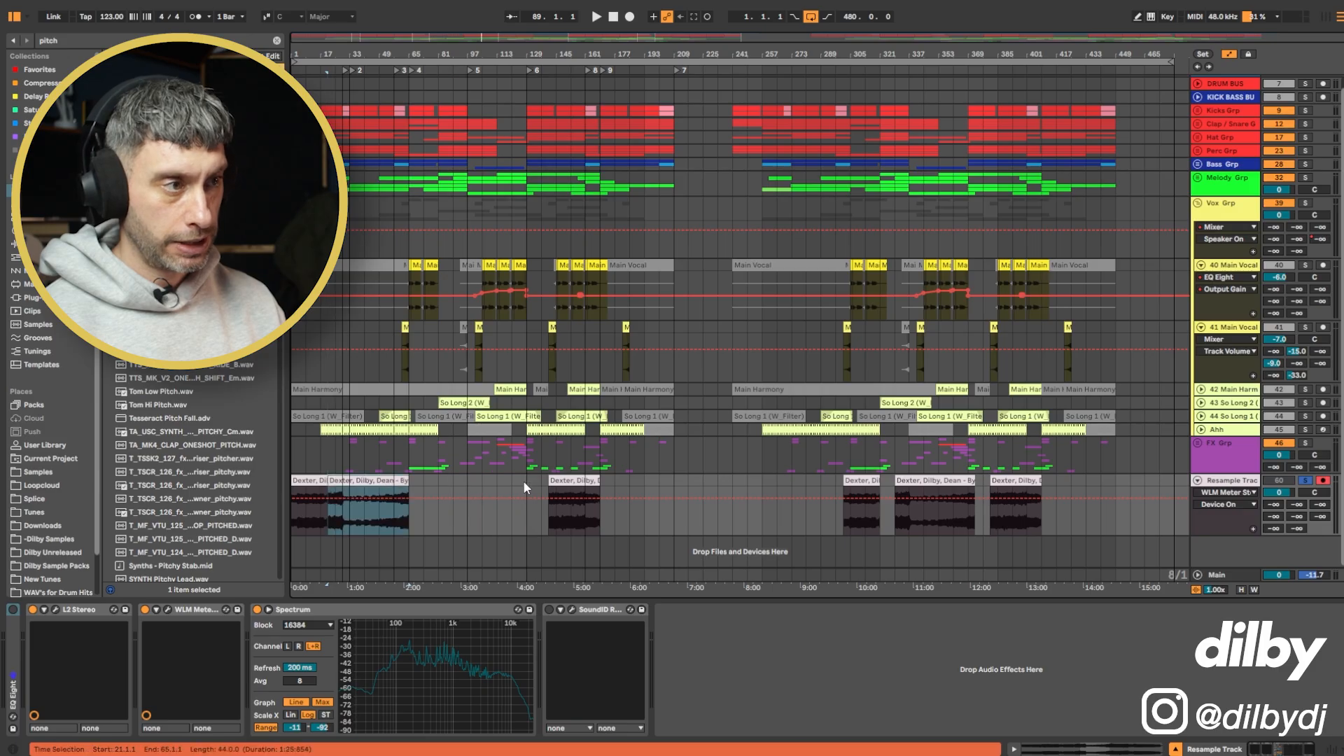
pyautogui.moveTo(568, 481); pyautogui.dragTo(428, 481)
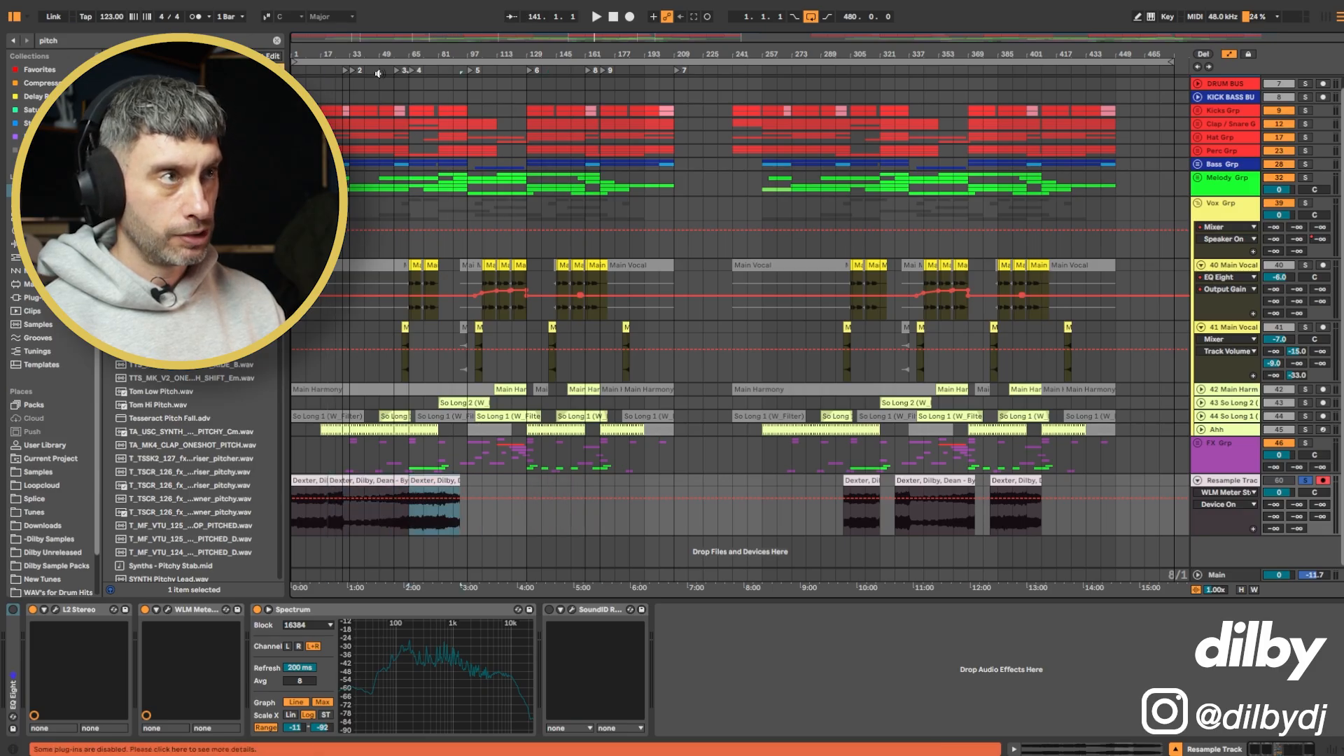
# - Examine the joined premaster segments from bar 1 and compare their layout with the spaced-out duplicate further along
pyautogui.moveTo(370, 54); pyautogui.dragTo(370, 98)
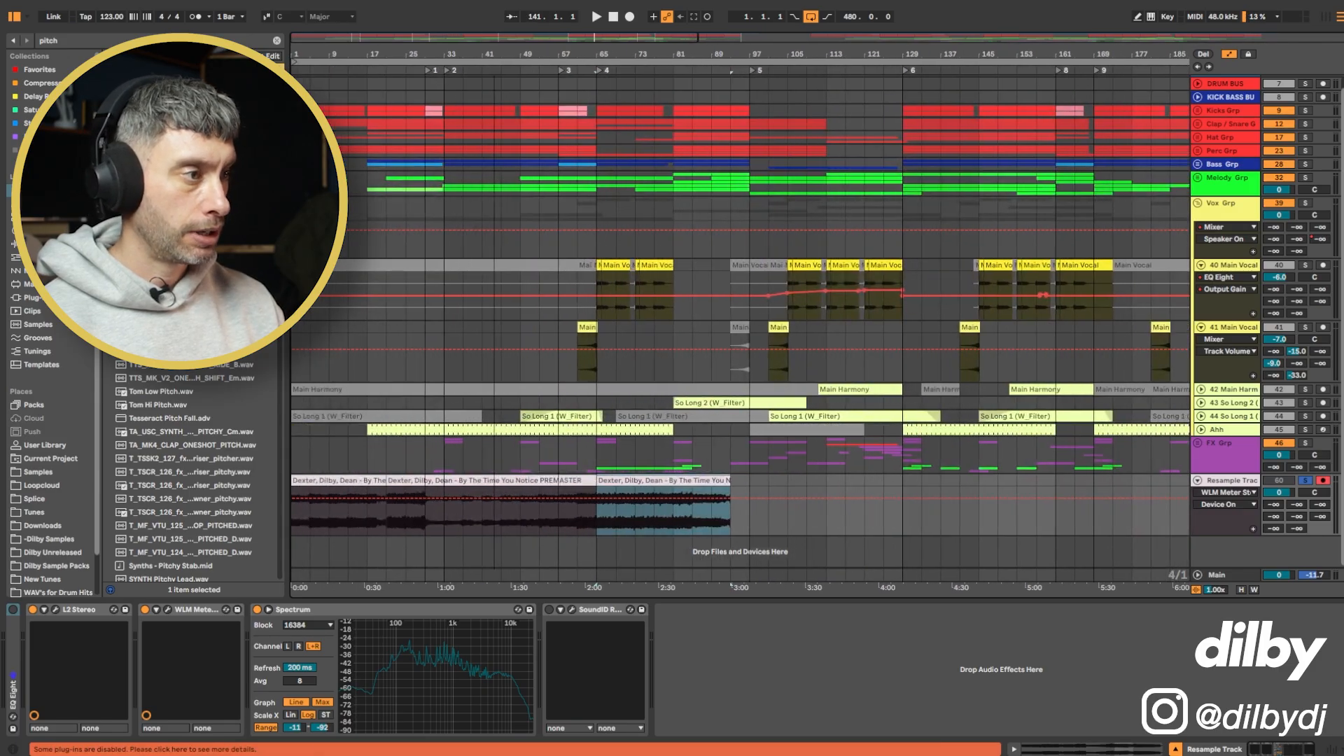
pyautogui.click(728, 519)
pyautogui.click(336, 480)
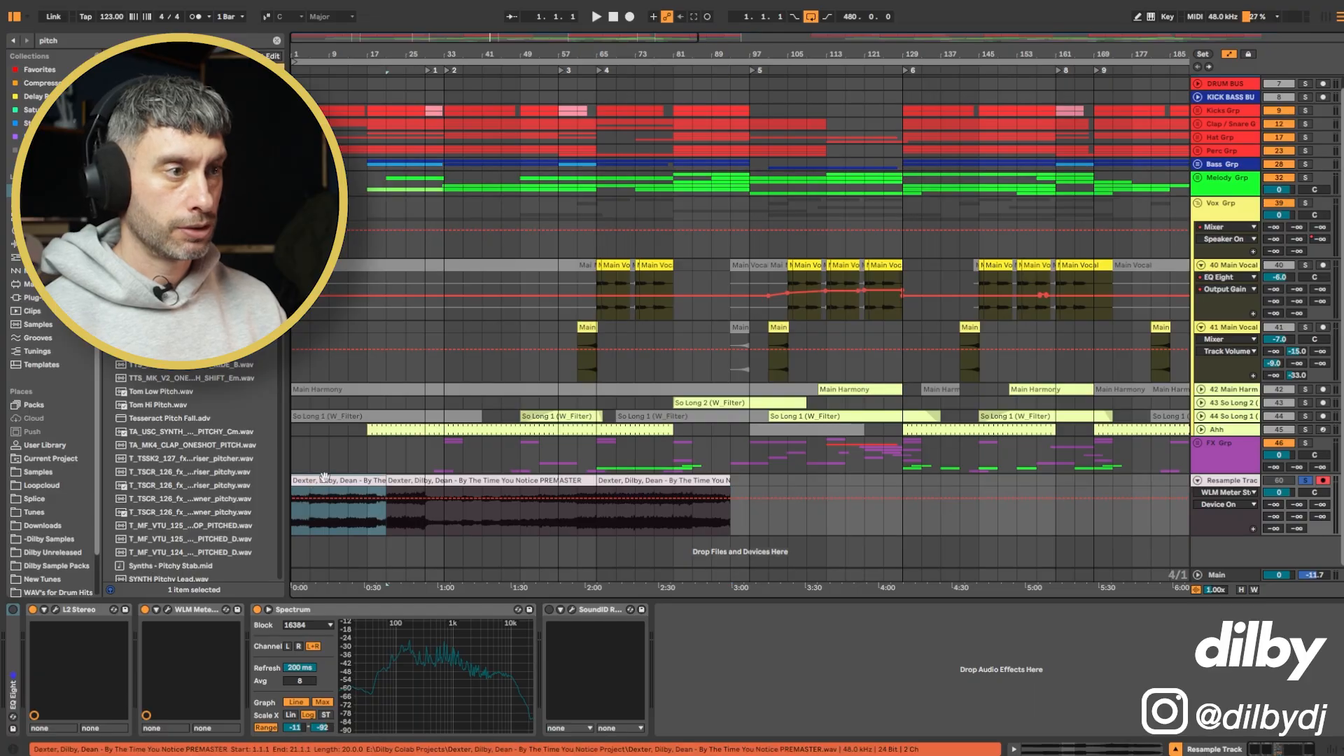
pyautogui.moveTo(819, 51); pyautogui.dragTo(819, 17)
pyautogui.moveTo(493, 54); pyautogui.dragTo(493, 42)
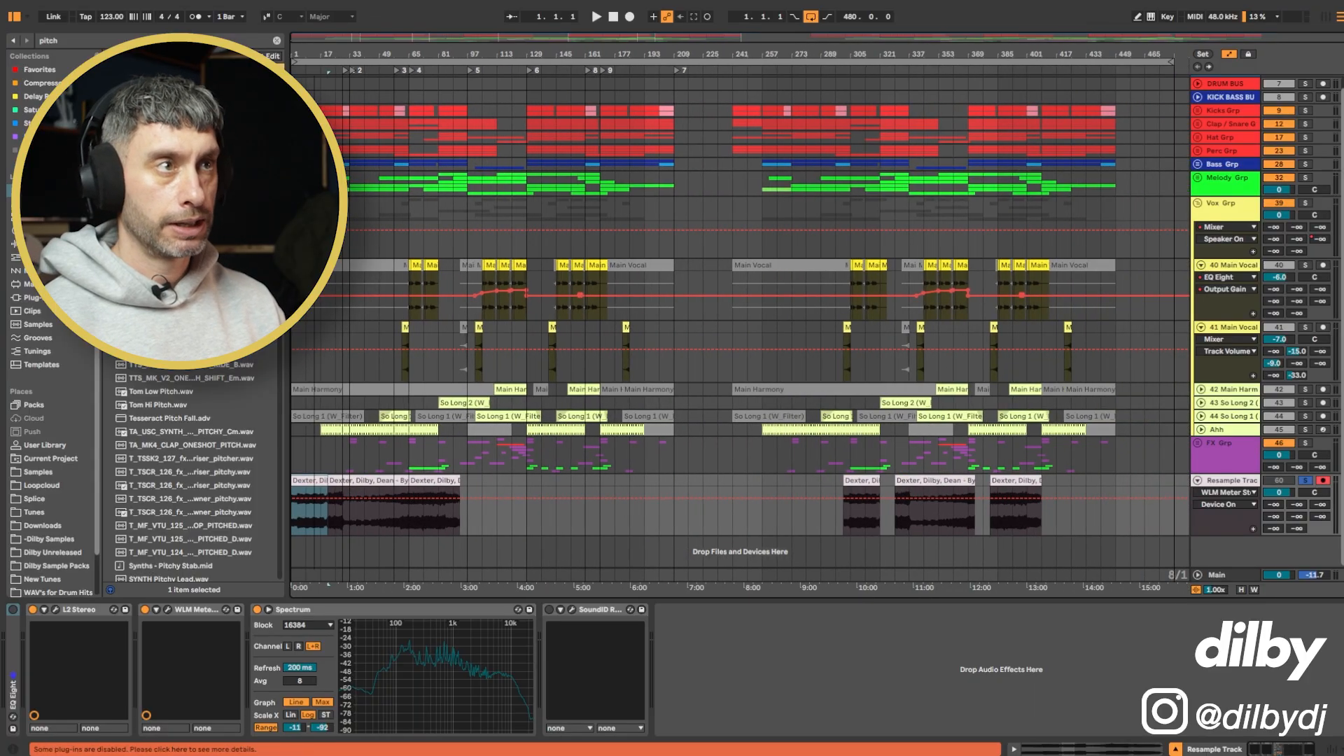
pyautogui.scroll(6, 386, 483)
pyautogui.scroll(-1, 387, 483)
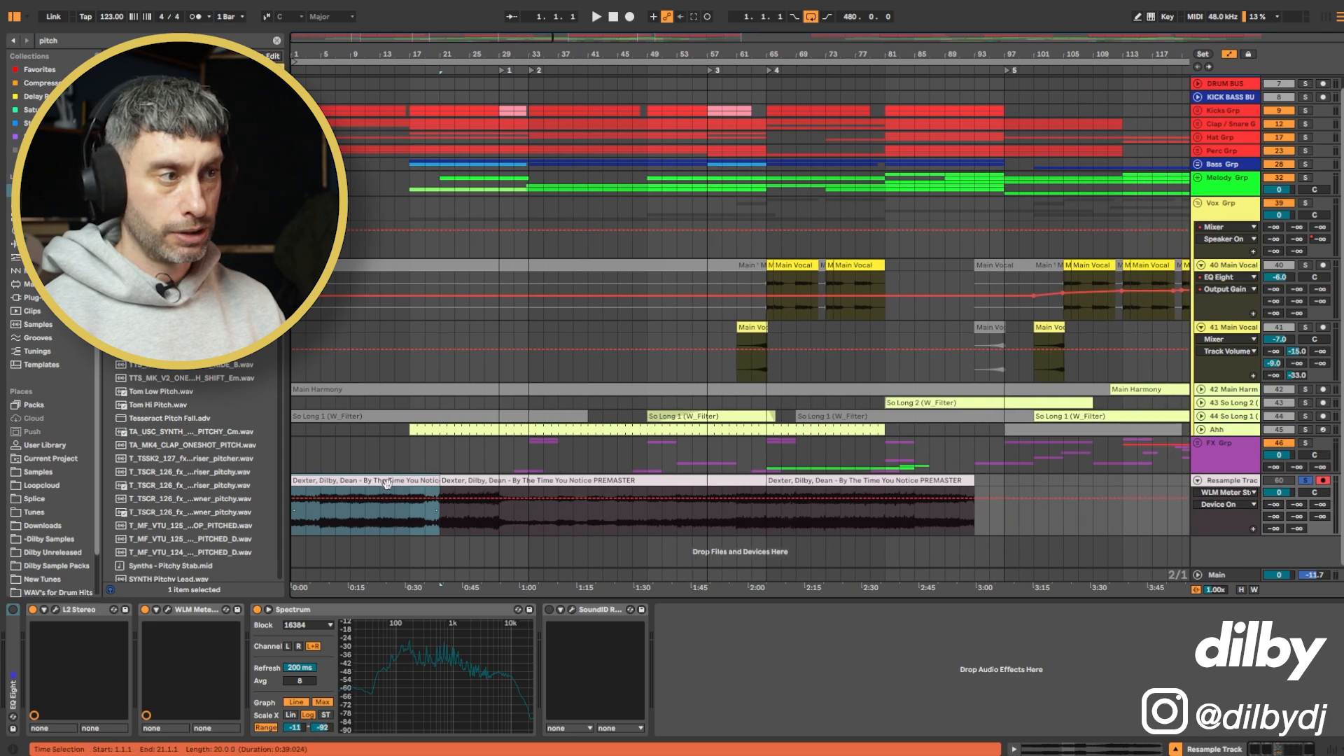
pyautogui.hotkey('ctrl', 'g')
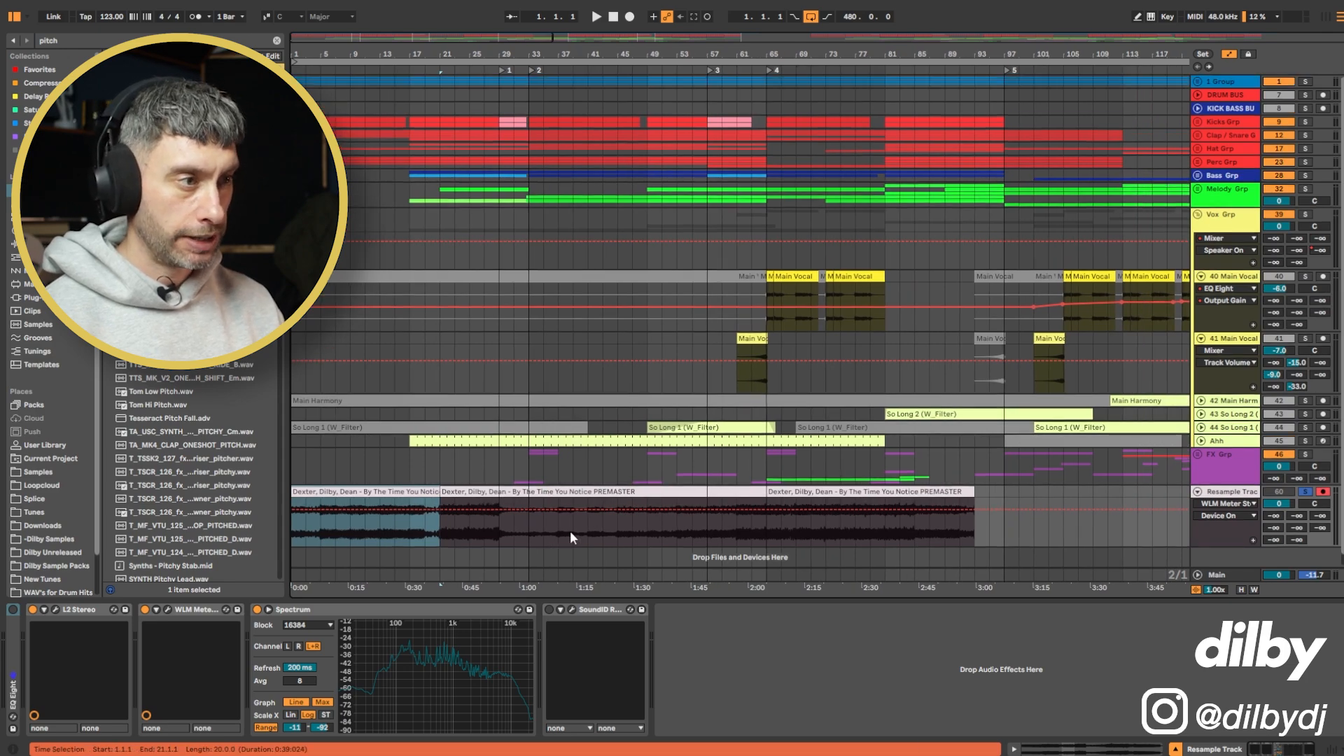
# - Play the joined premaster from bar 29 into marker 2 and place the insert mark at bar 33
pyautogui.click(528, 526)
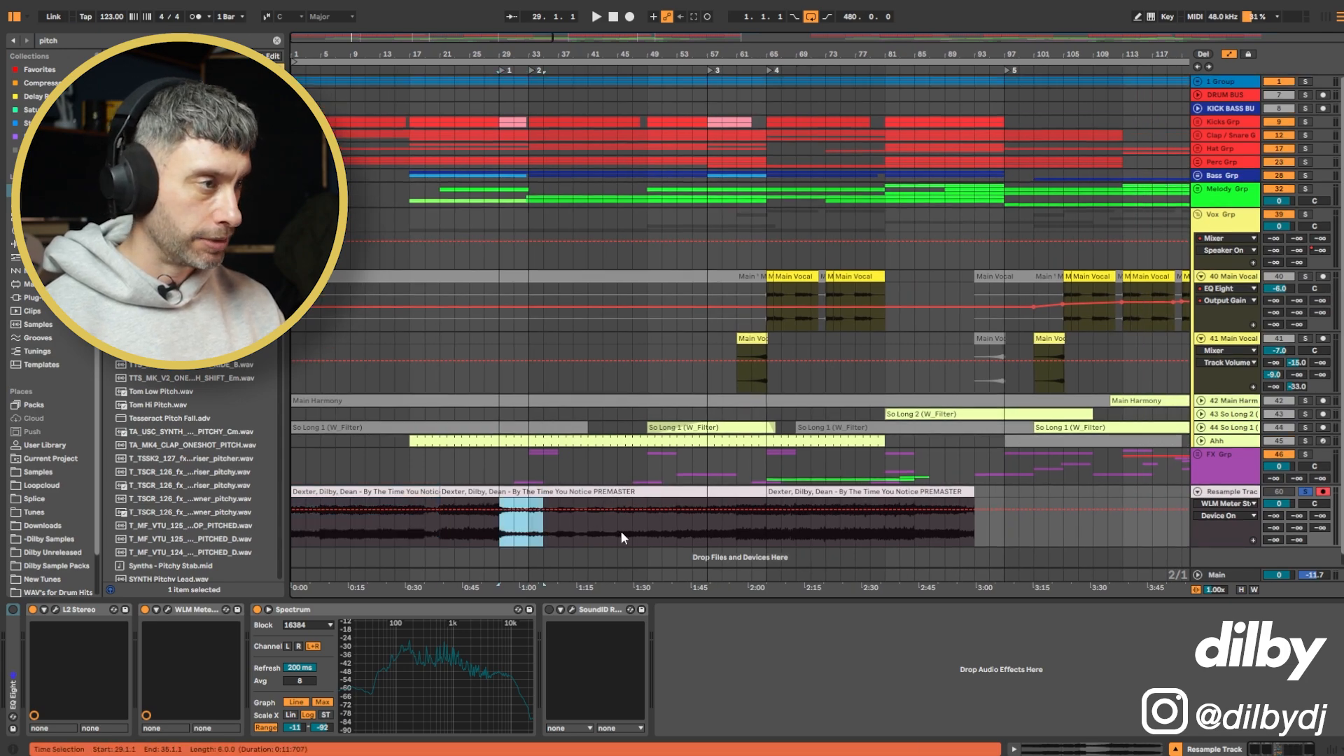
pyautogui.press('space')
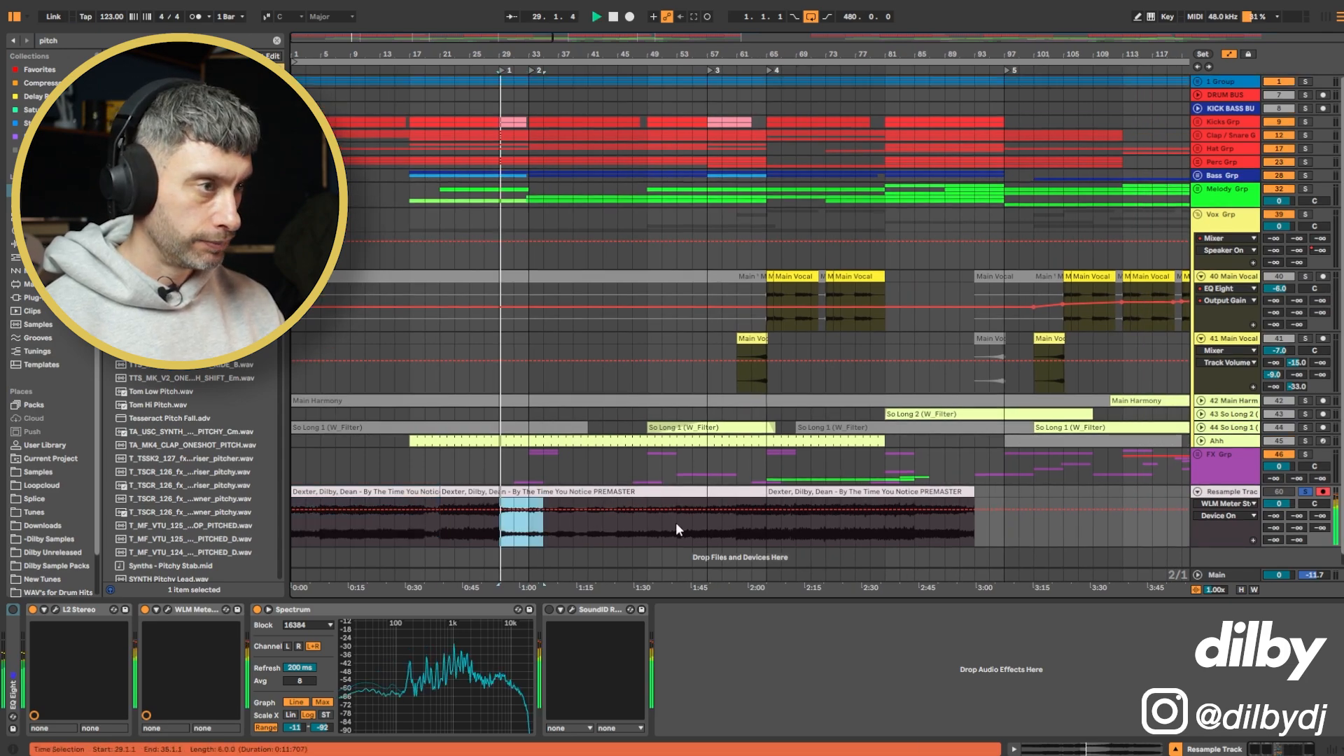
pyautogui.click(527, 525)
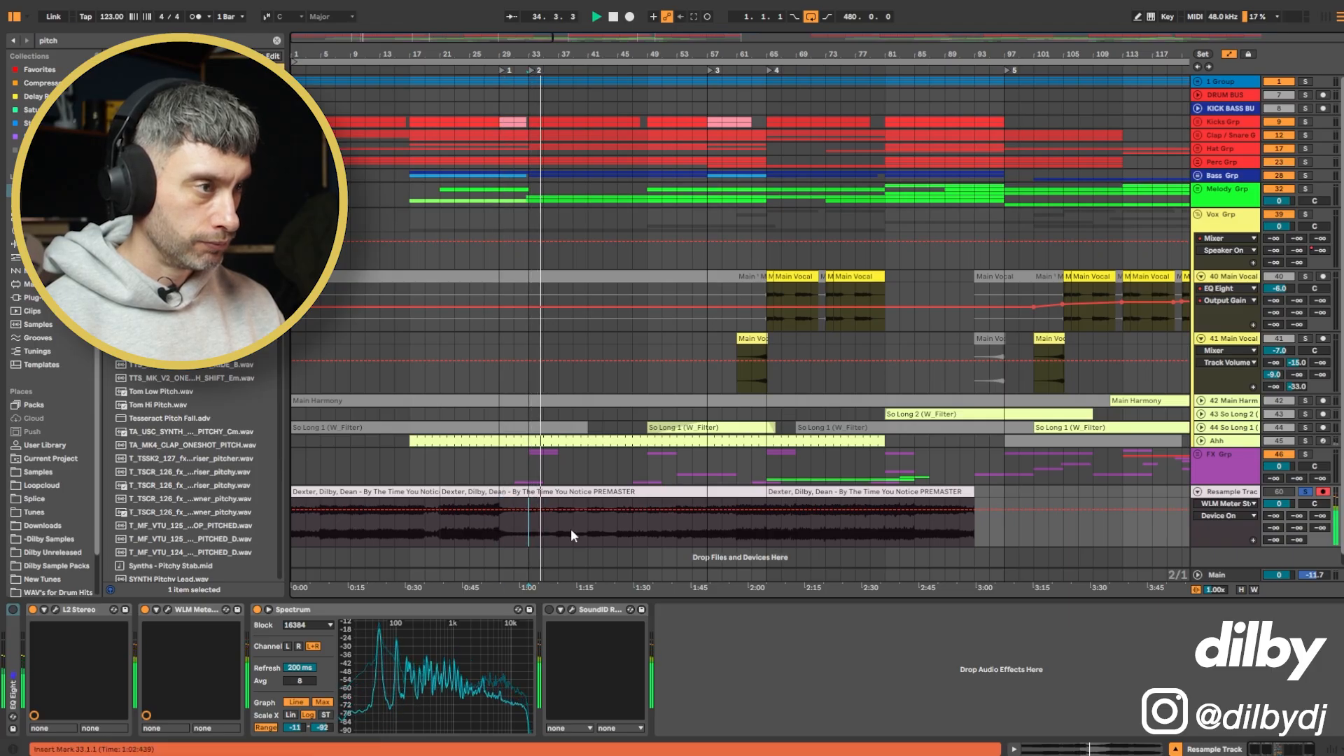
# - Play the joined premaster from bar 5 and again from bar 20 to check the first transition
pyautogui.click(526, 529)
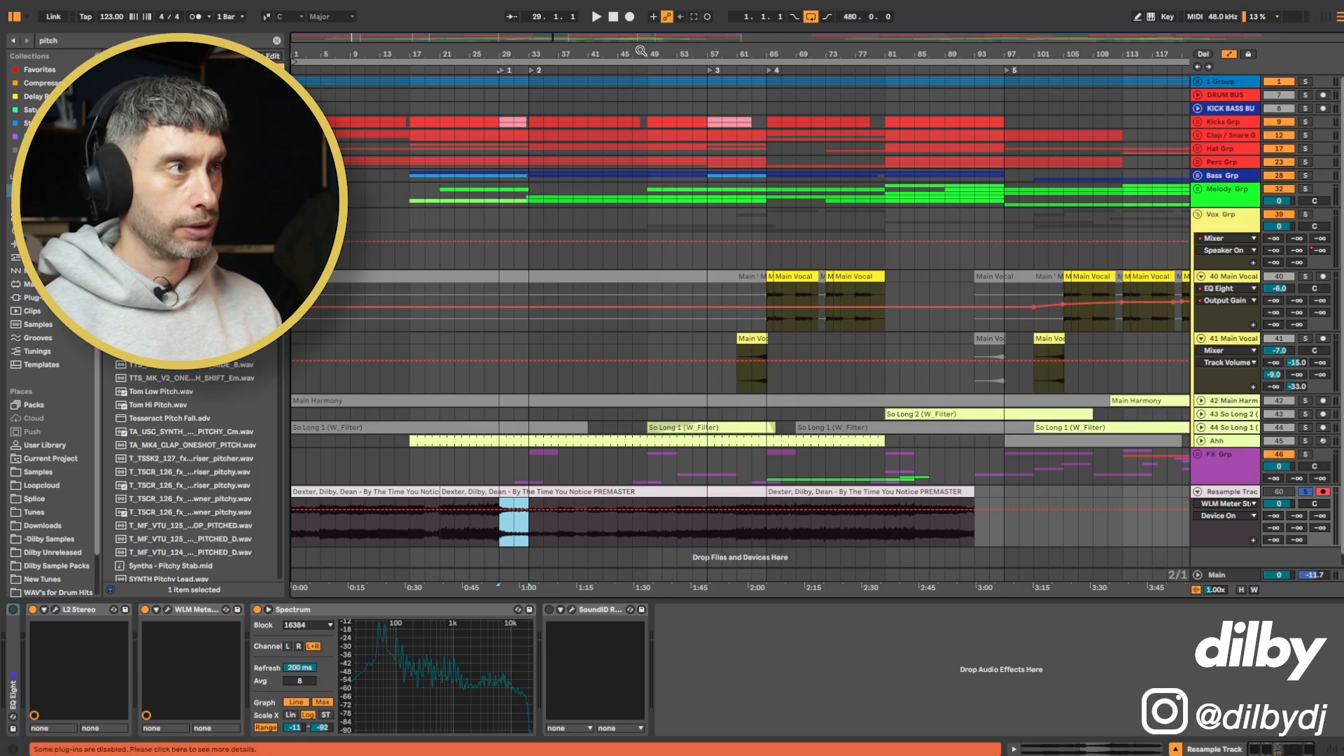
pyautogui.moveTo(641, 50); pyautogui.dragTo(641, 21)
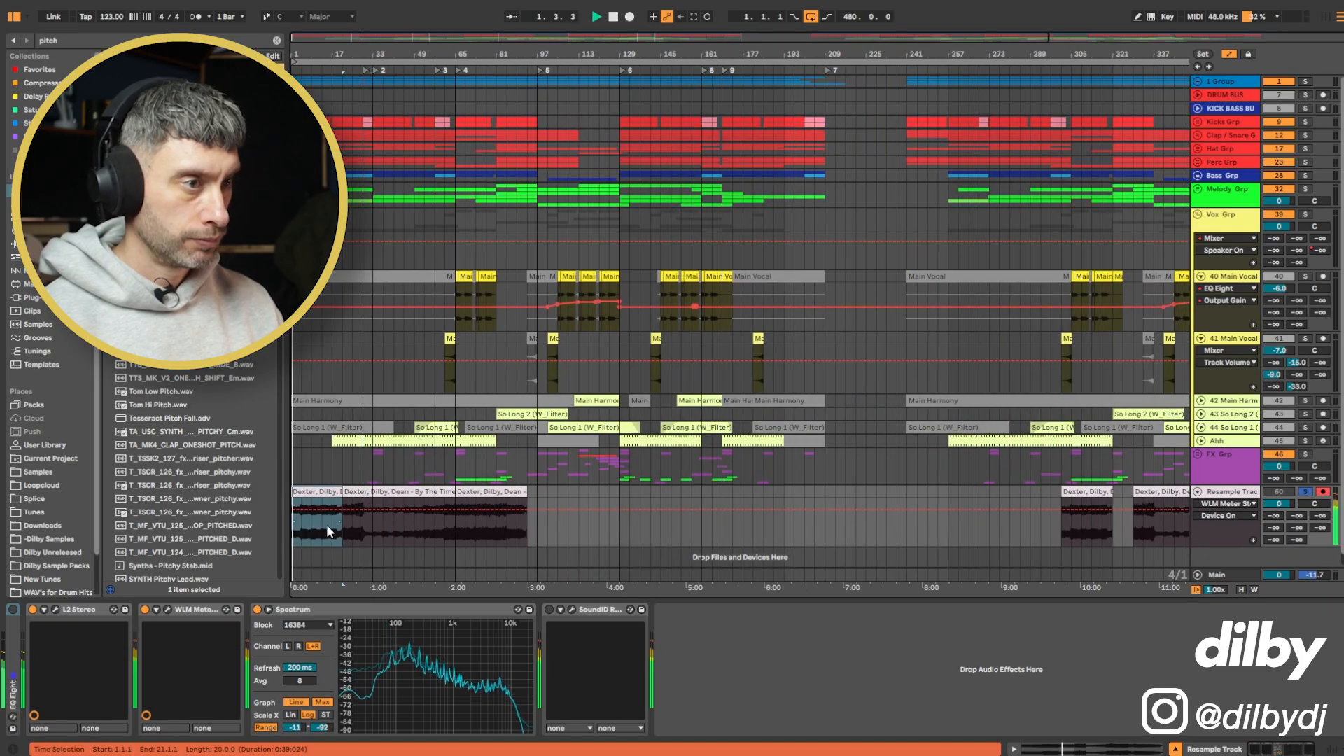
pyautogui.click(303, 522)
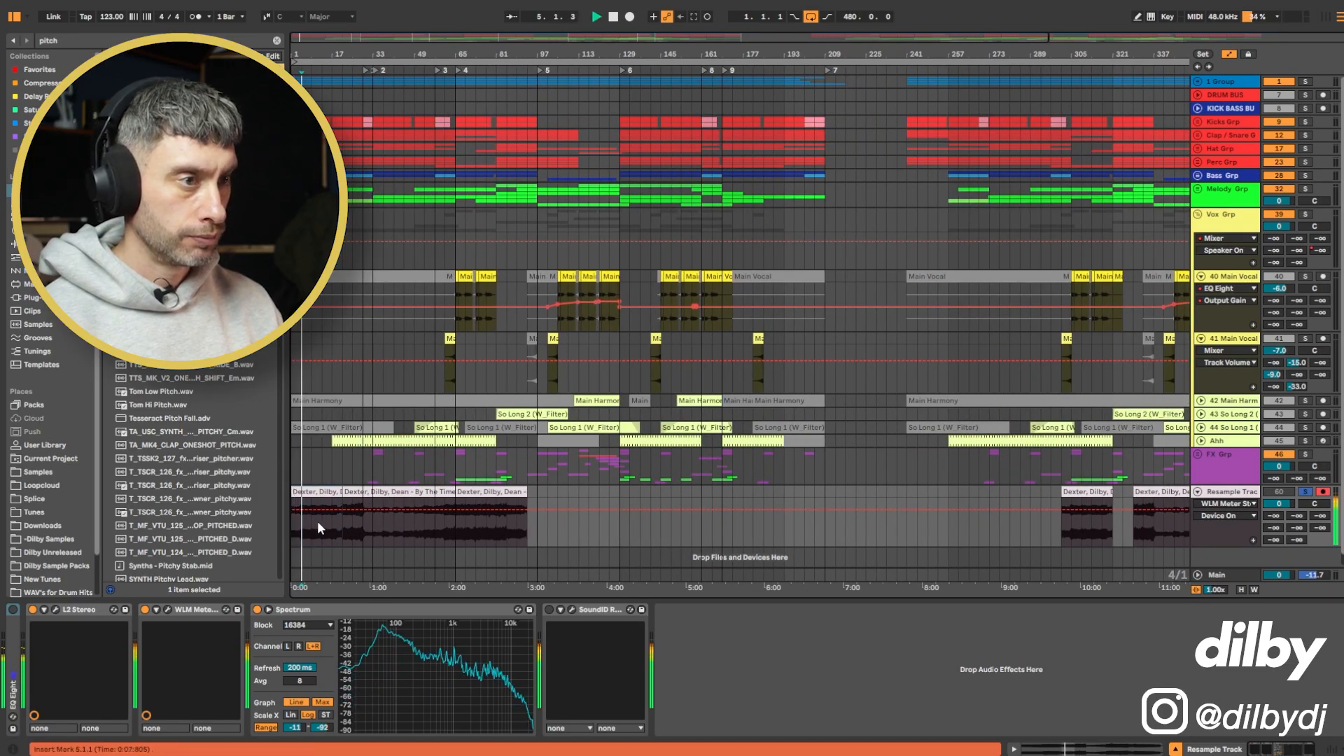
pyautogui.moveTo(355, 49); pyautogui.dragTo(355, 92)
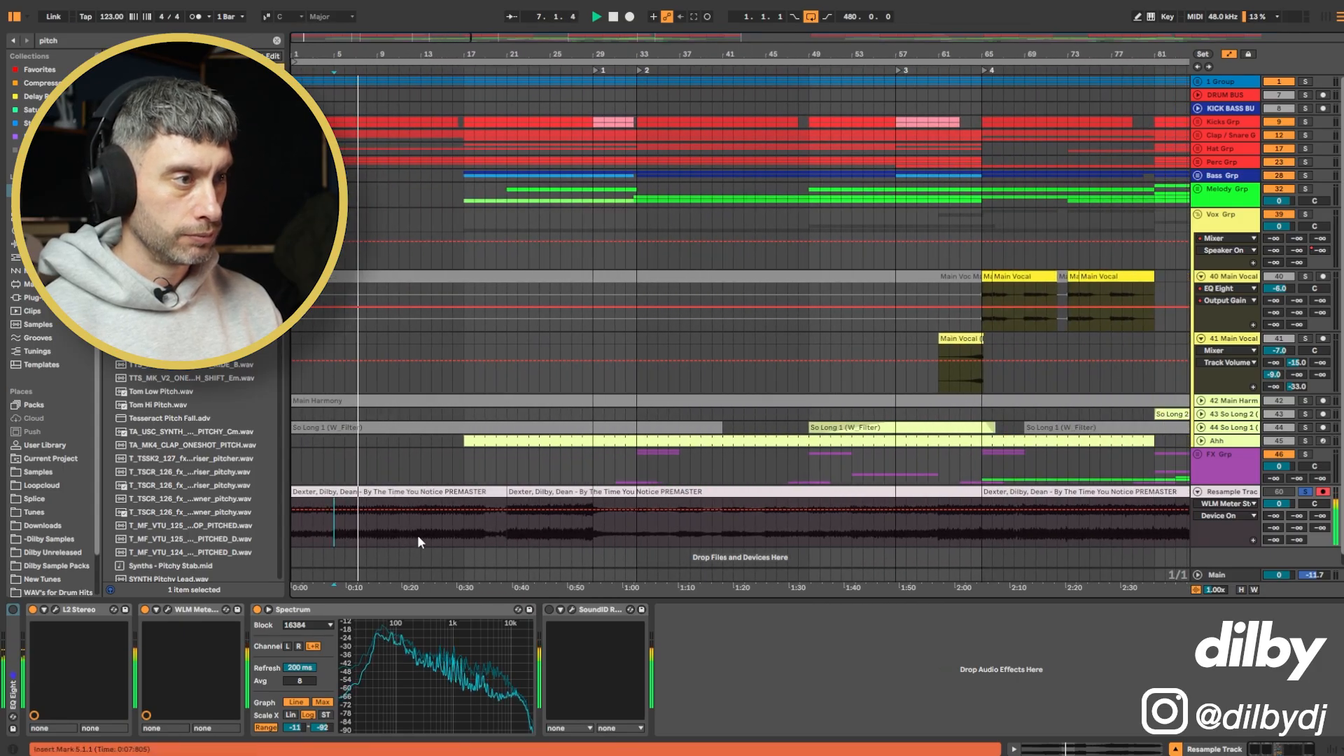
pyautogui.click(497, 523)
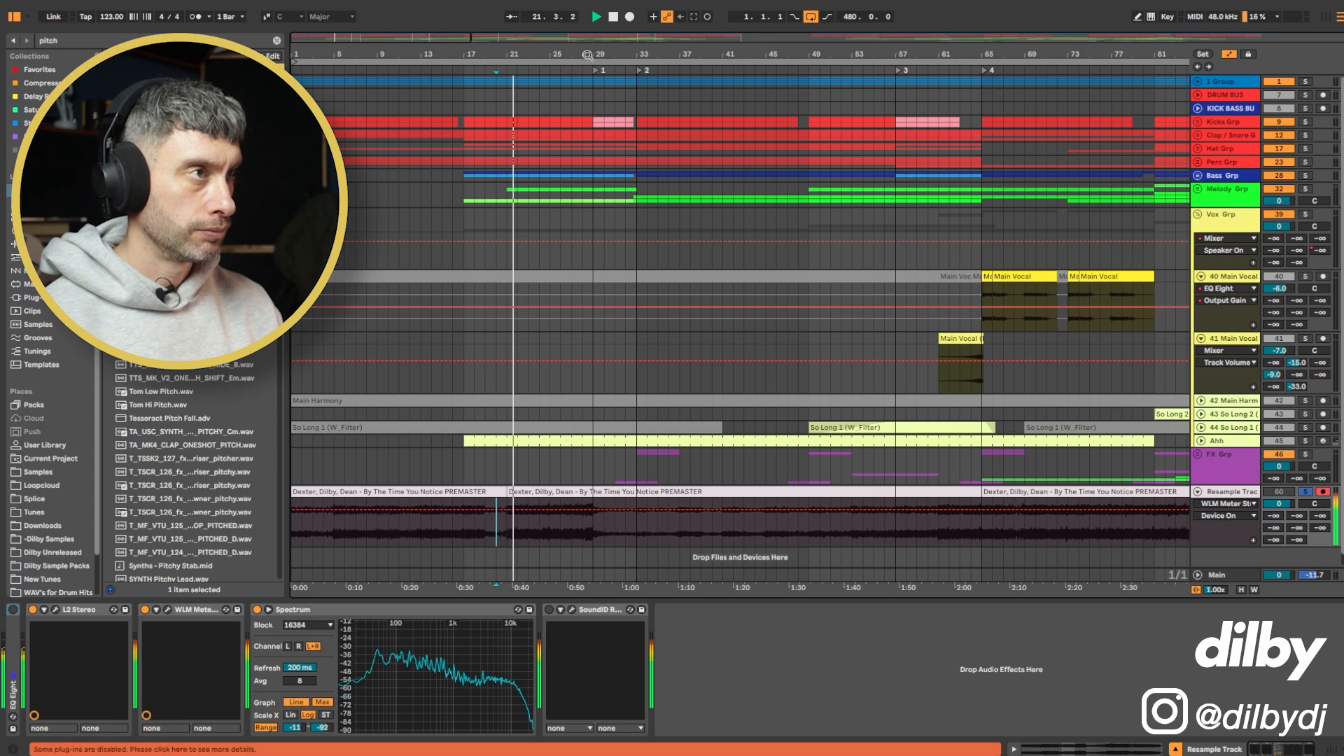
pyautogui.moveTo(592, 53); pyautogui.dragTo(593, 33)
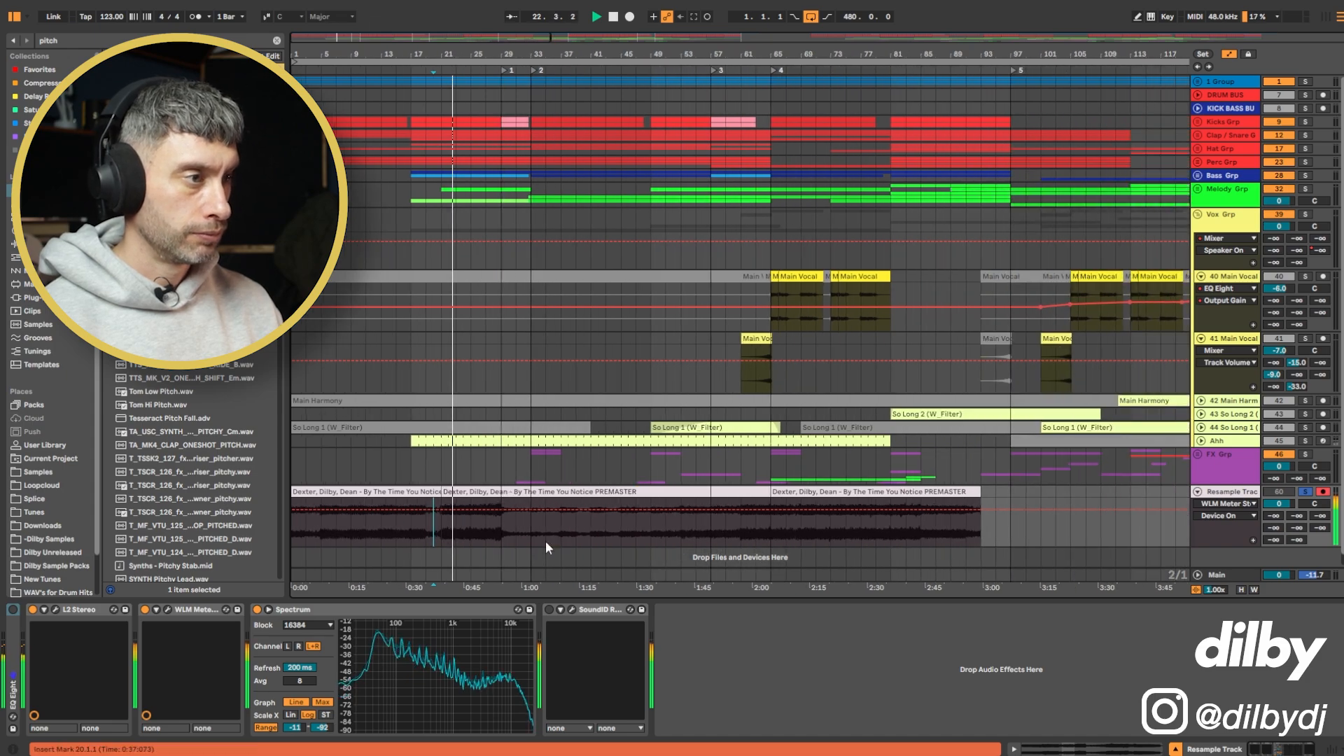
# - Play the joined premaster from bars 61, 65 and 69, then stop playback with the insert mark at bar 89
pyautogui.click(738, 530)
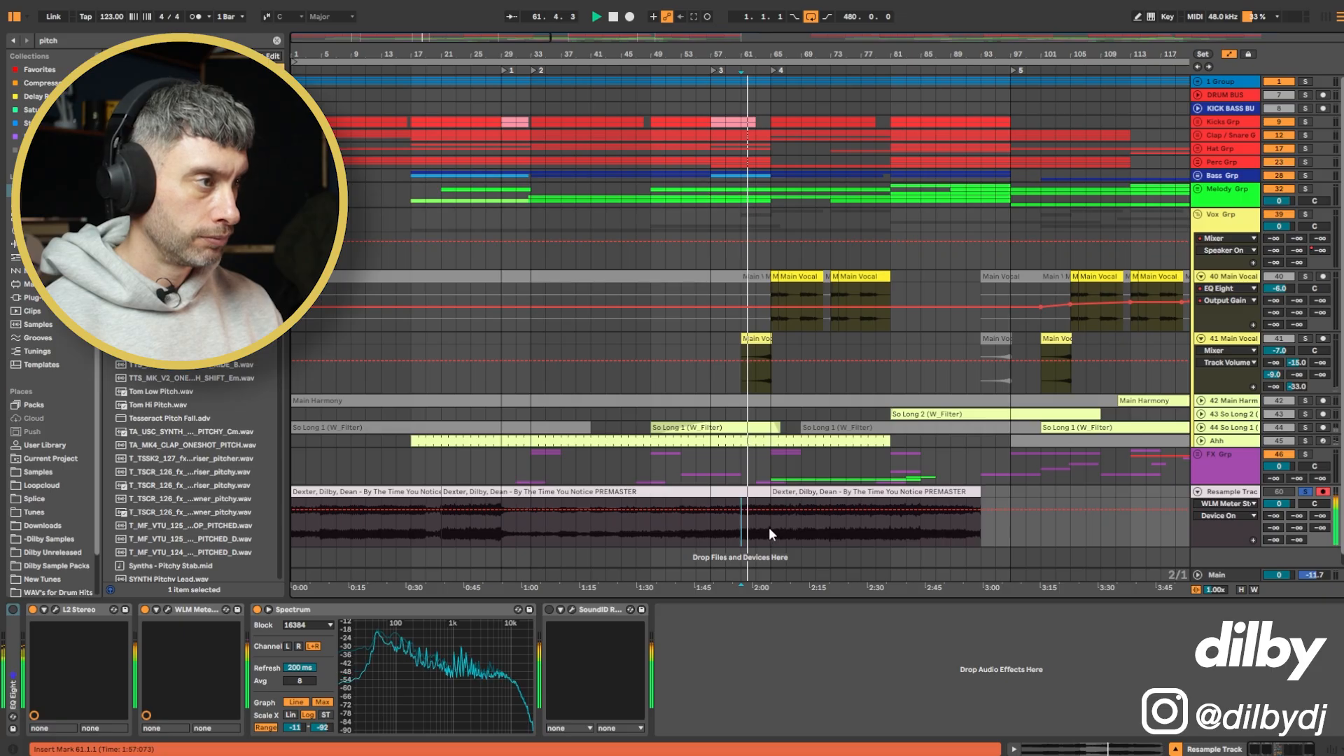
pyautogui.click(770, 531)
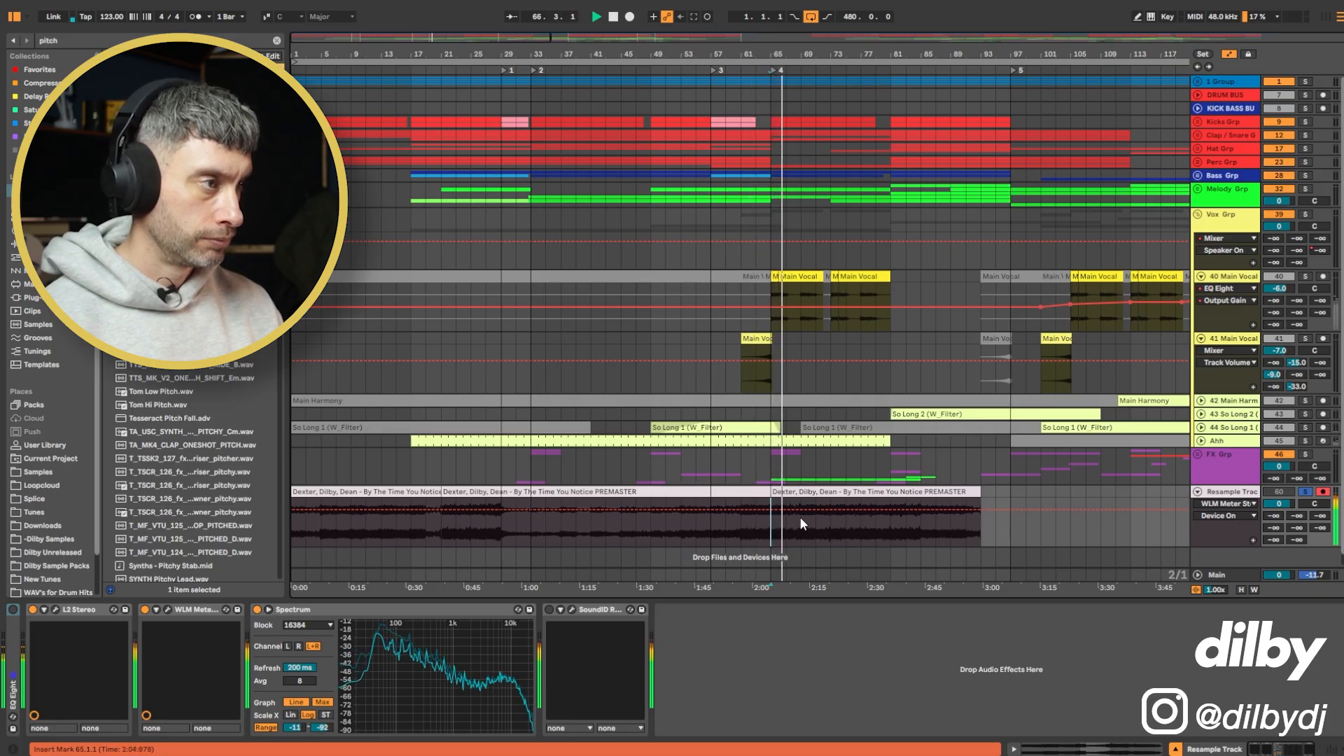
pyautogui.click(816, 526)
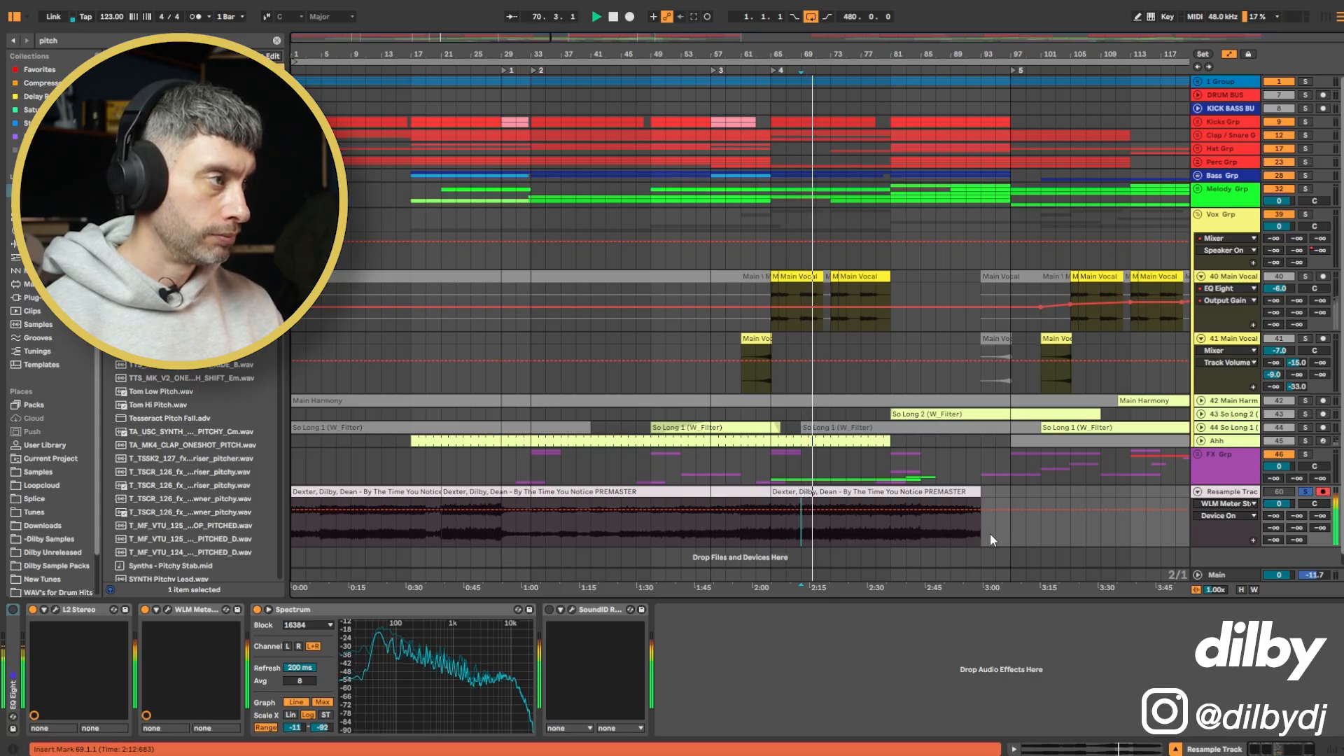
pyautogui.click(951, 526)
pyautogui.moveTo(917, 56); pyautogui.dragTo(916, 19)
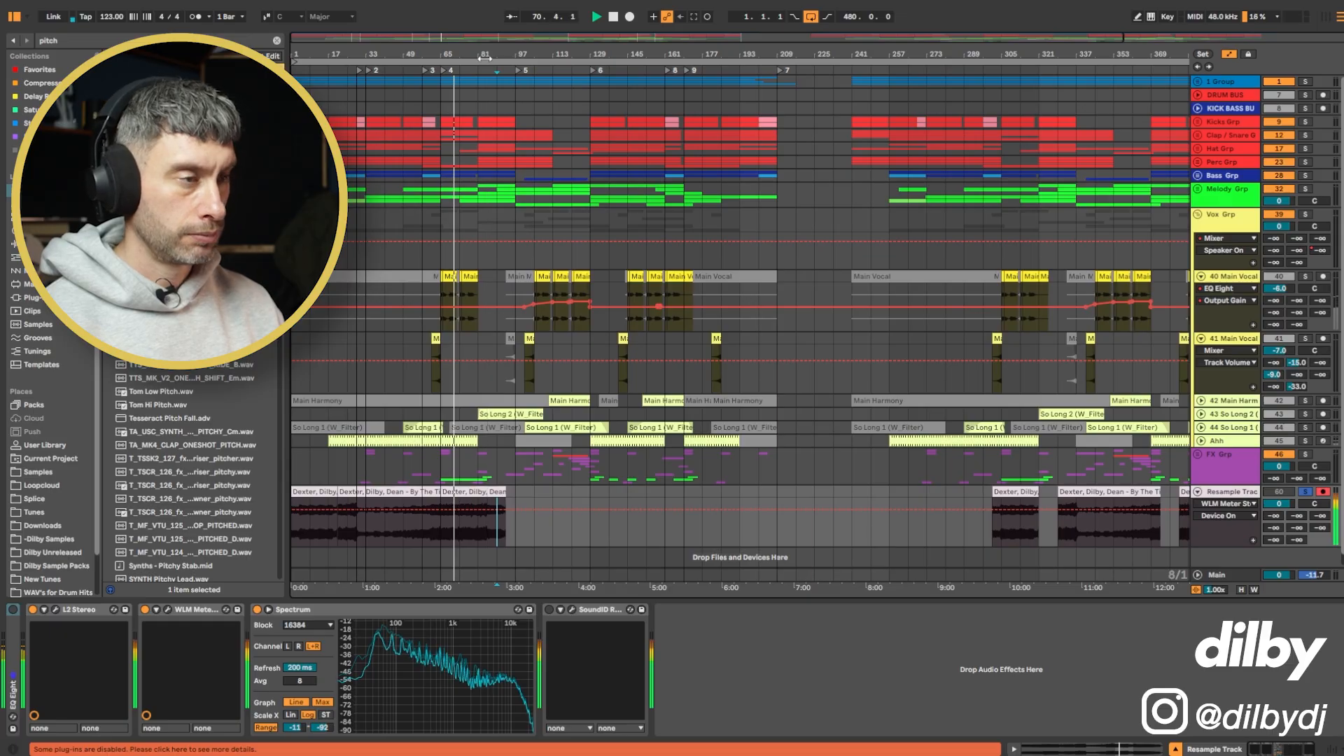
pyautogui.press('space')
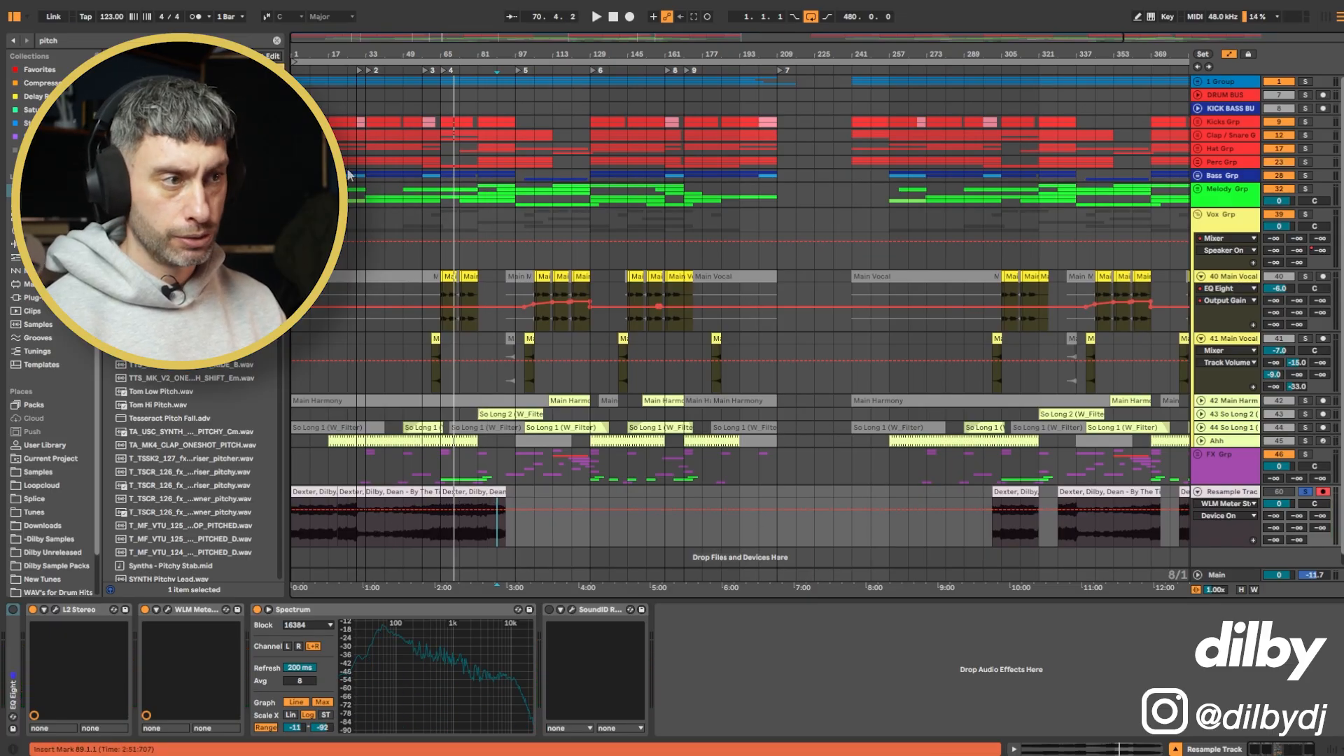
# - Highlight bars 31 to 35 of the joined premaster around marker 2 on the Resample Track
pyautogui.scroll(5, 348, 174)
pyautogui.moveTo(490, 533); pyautogui.dragTo(536, 529)
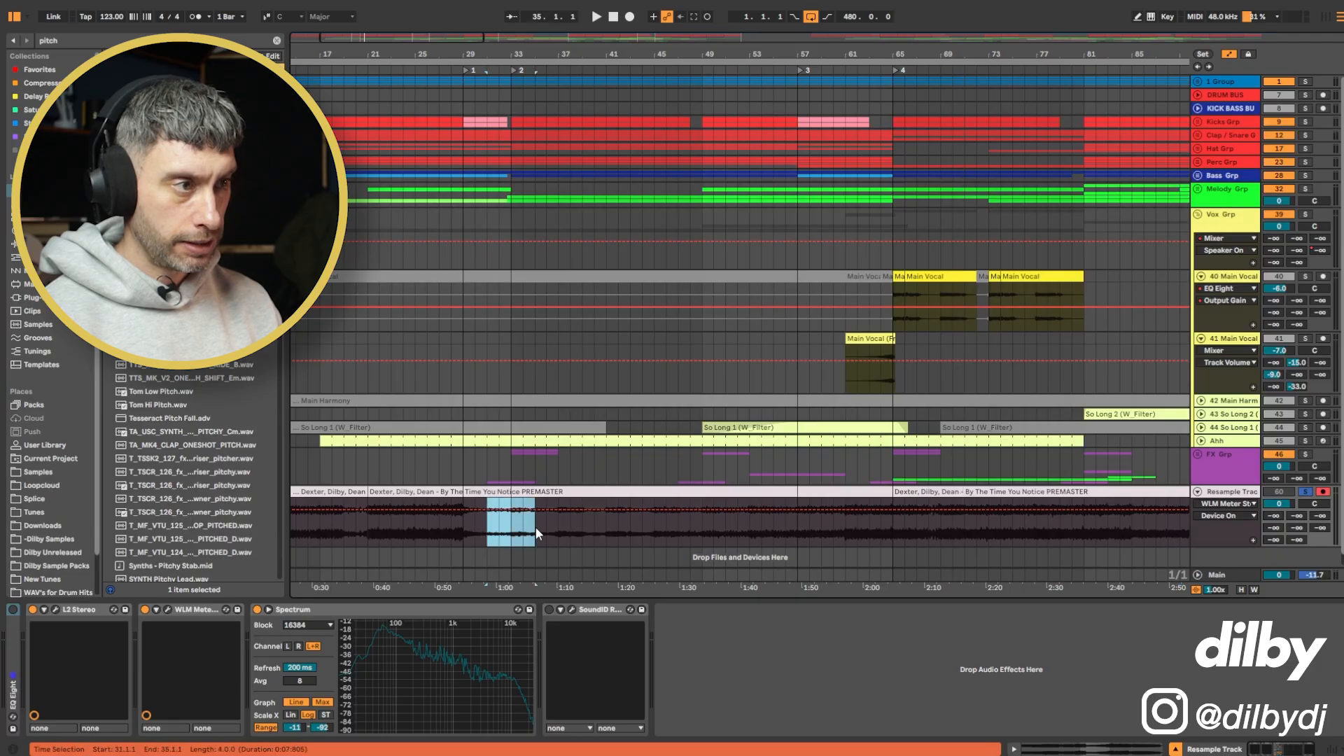
pyautogui.scroll(-8, 536, 527)
pyautogui.scroll(-2, 753, 533)
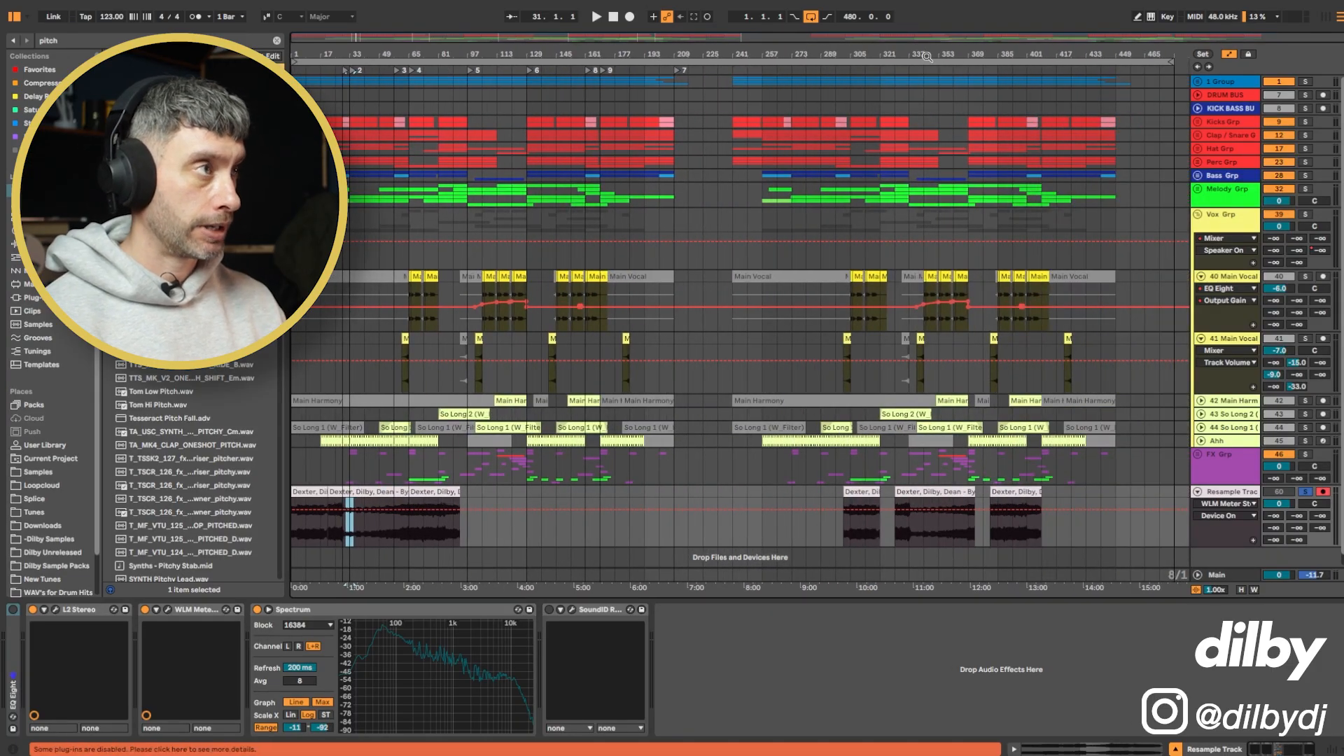
# - Examine the spaced-out premaster segments in the duplicate arrangement between bars 241 and 449
pyautogui.scroll(3, 938, 543)
pyautogui.scroll(-1, 875, 82)
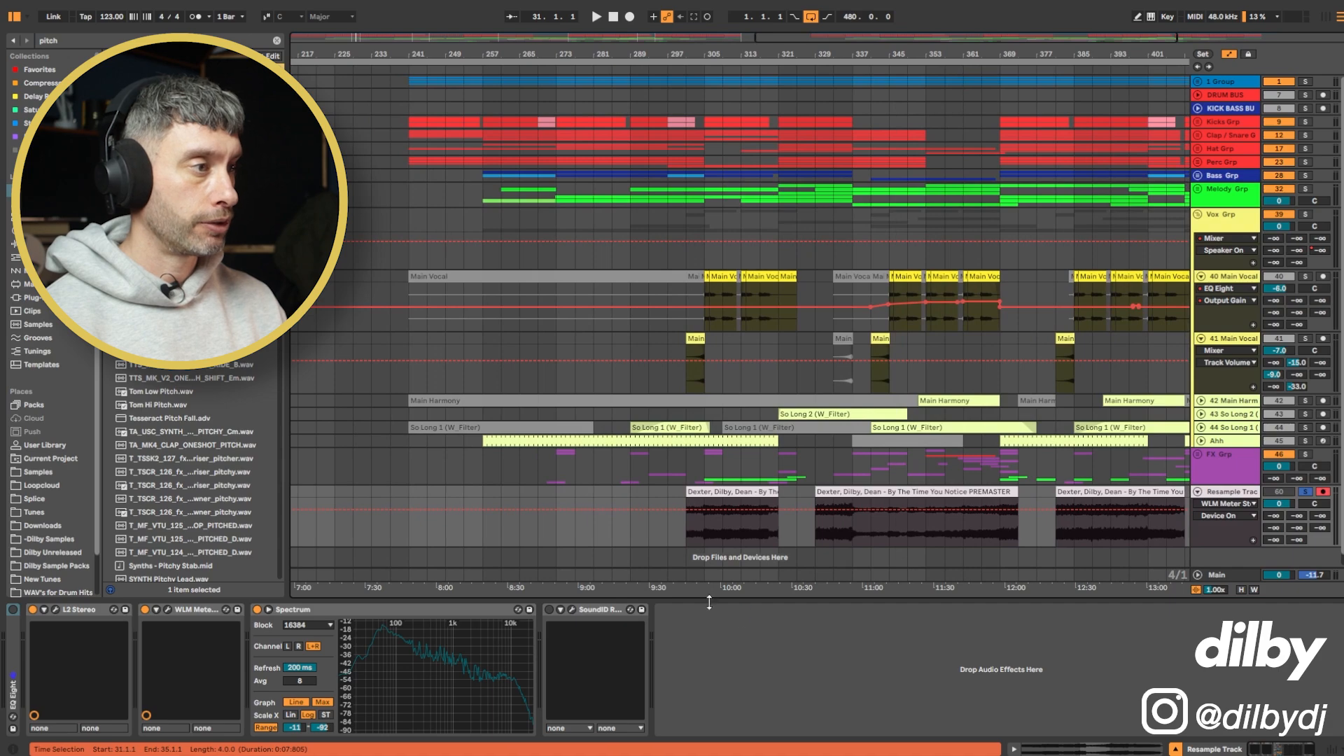
pyautogui.scroll(-3, 889, 530)
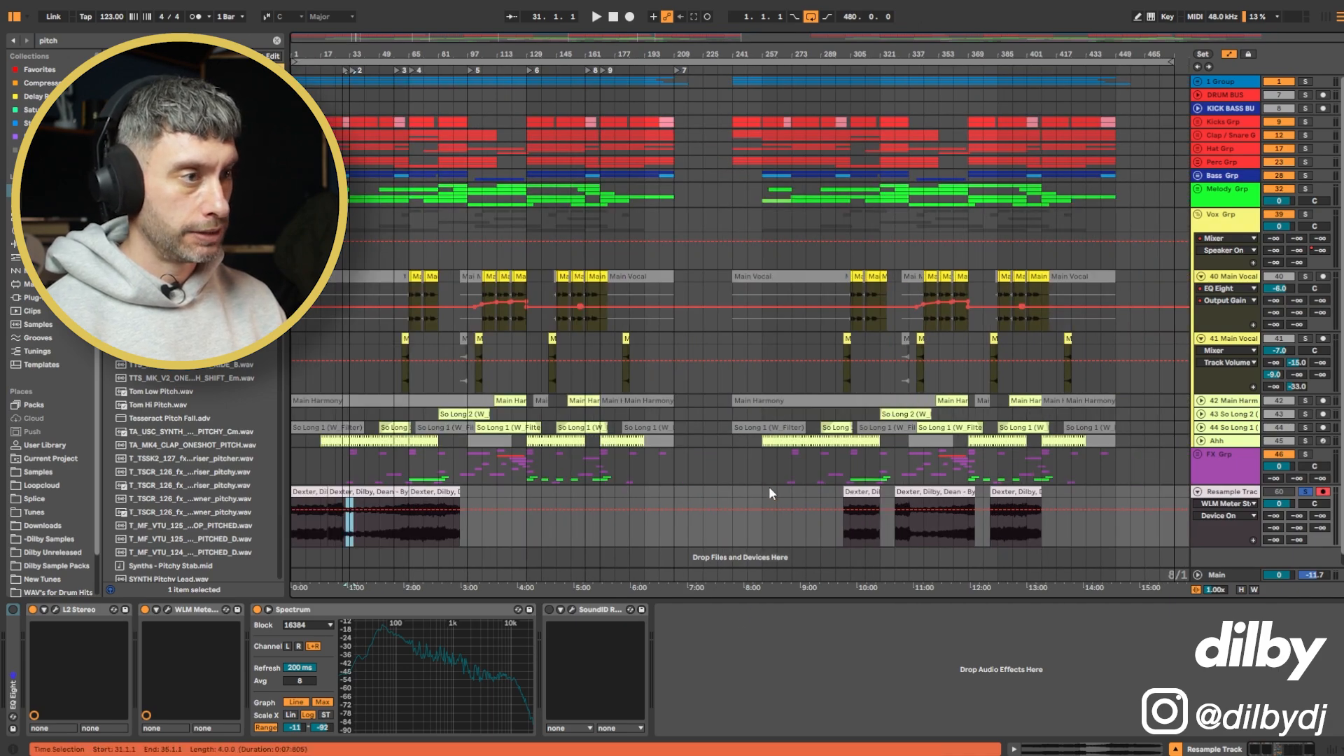
pyautogui.click(1117, 495)
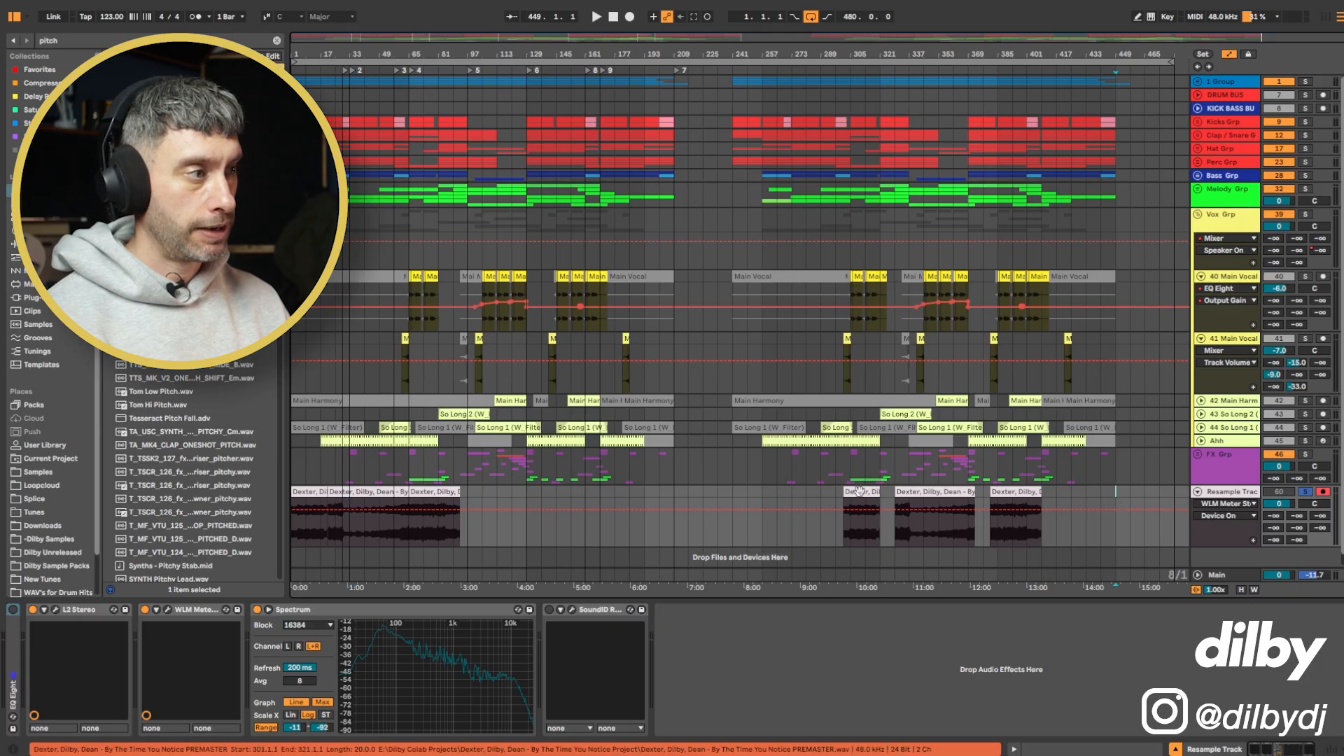
pyautogui.click(1016, 496)
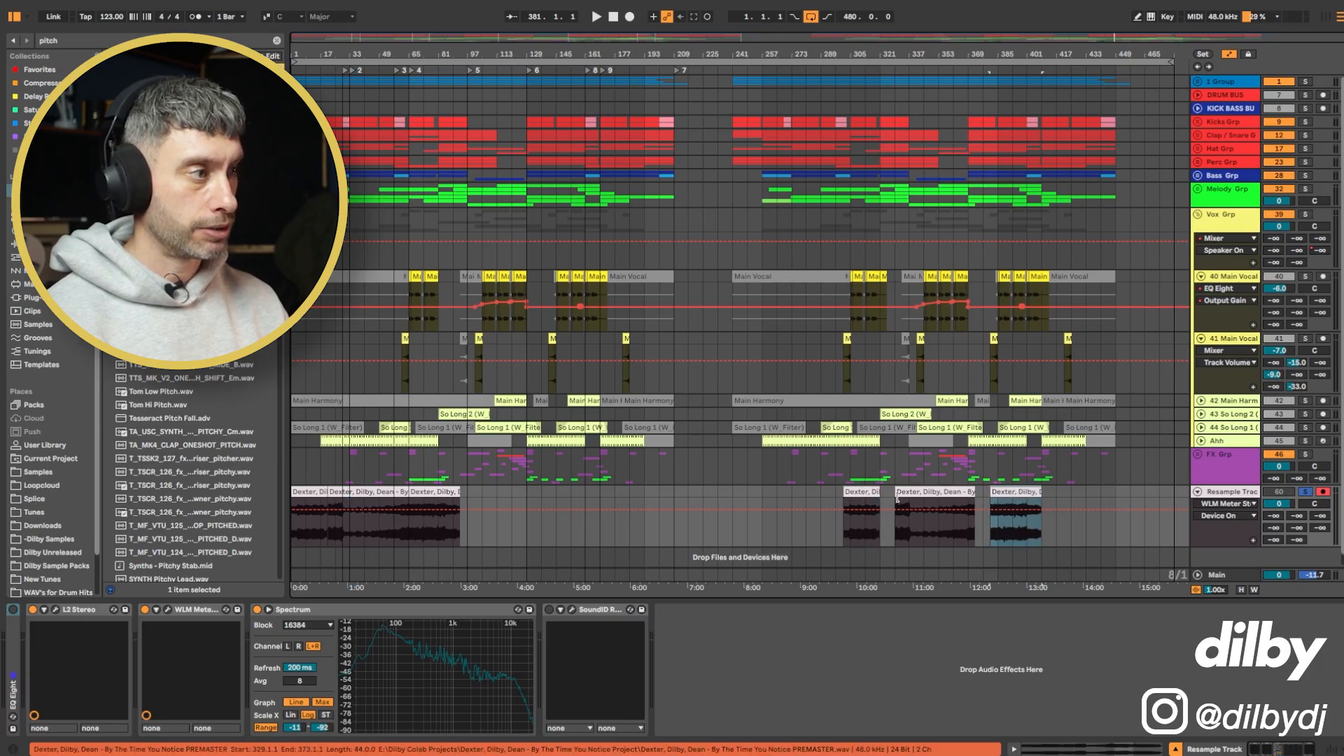
pyautogui.click(731, 494)
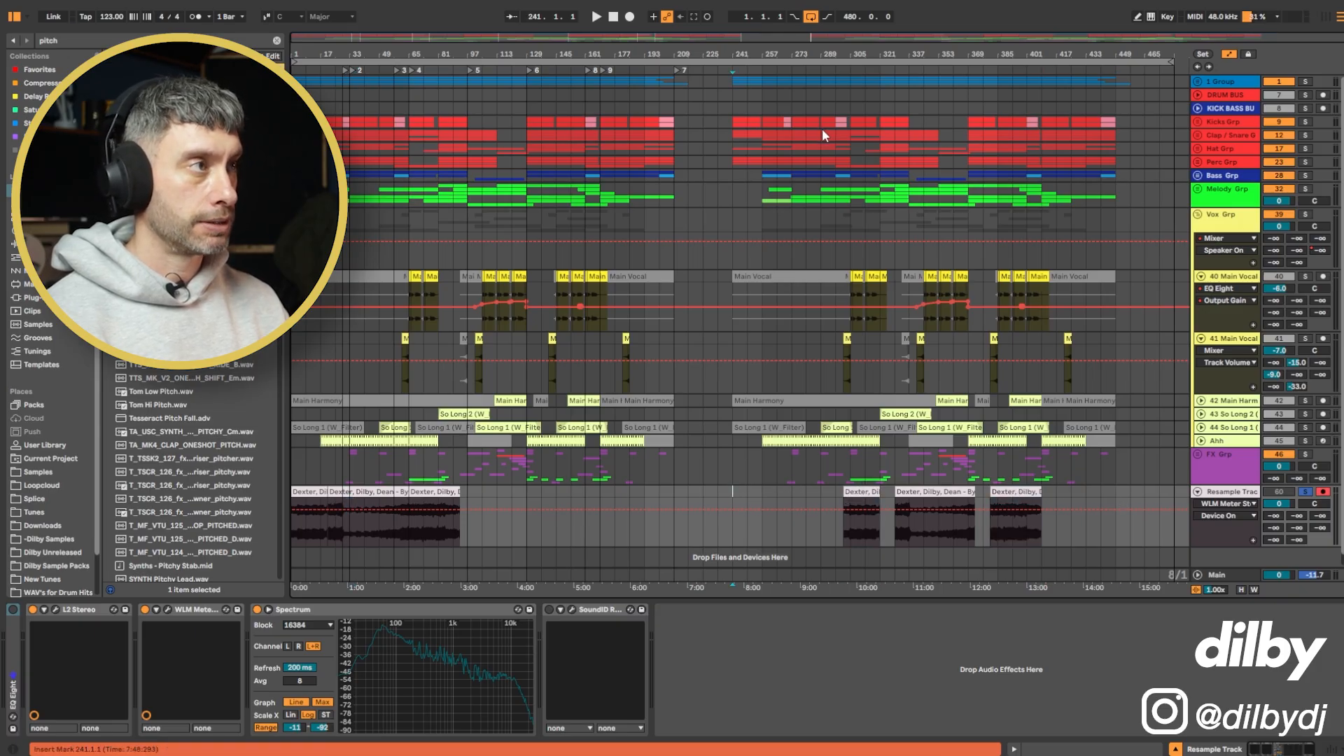
# - Delete the time from bar 241 to bar 301 across the arrangement, up to the first spaced-out premaster segment
pyautogui.moveTo(841, 51); pyautogui.dragTo(915, 183)
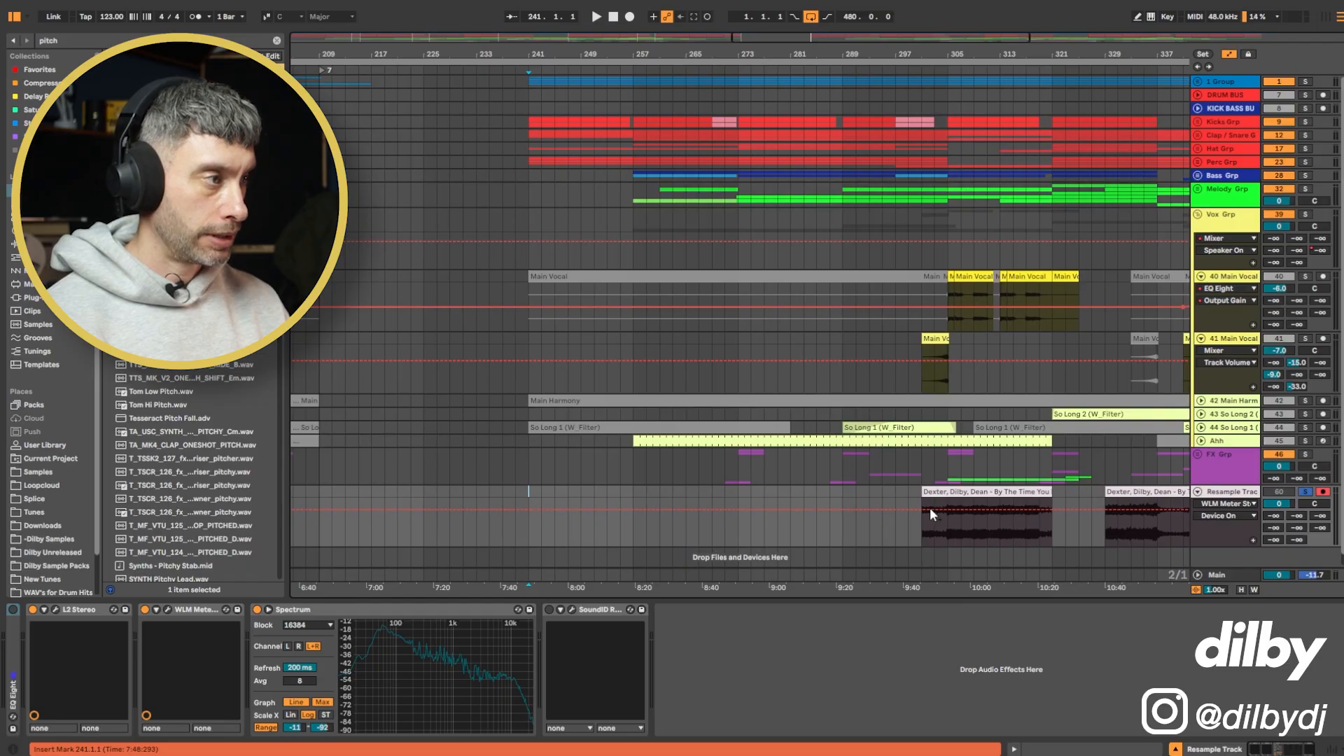
pyautogui.moveTo(925, 533); pyautogui.dragTo(528, 499)
pyautogui.hotkey('ctrl', 'l')
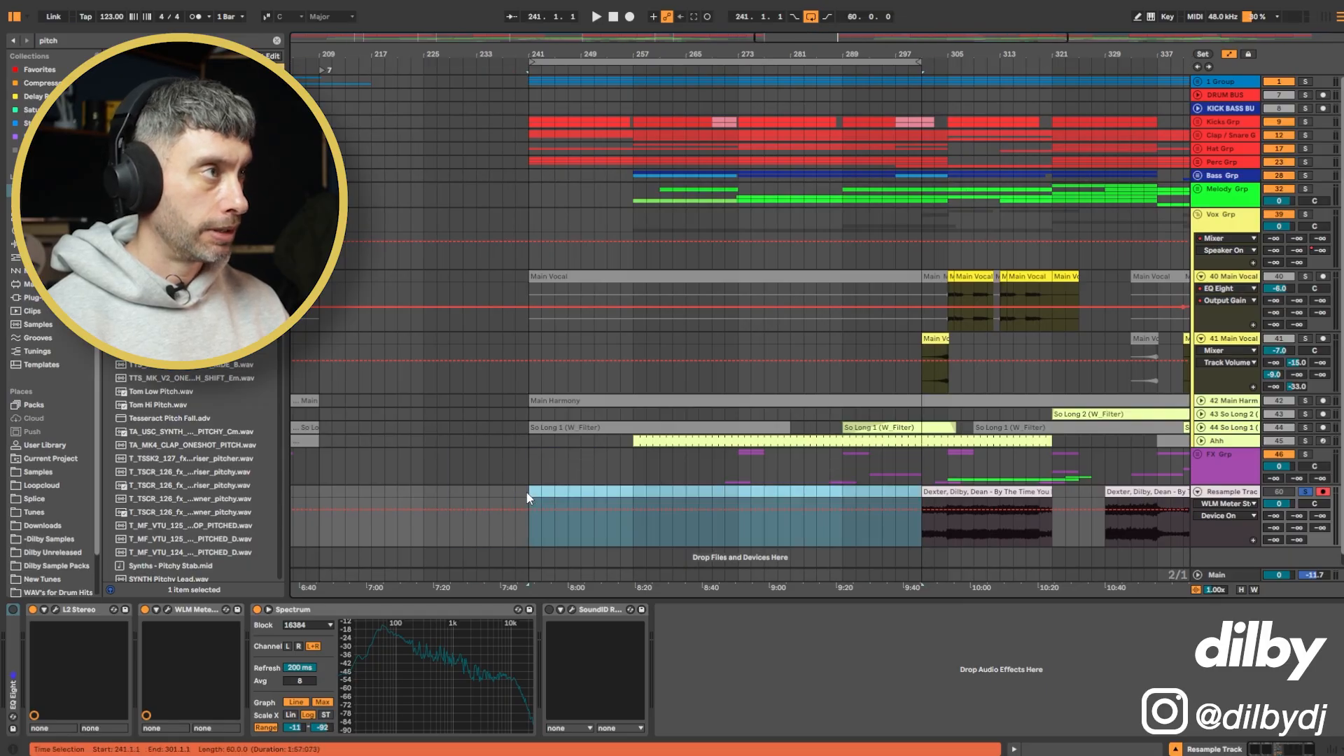
pyautogui.click(868, 61)
pyautogui.rightClick(865, 63)
pyautogui.click(880, 87)
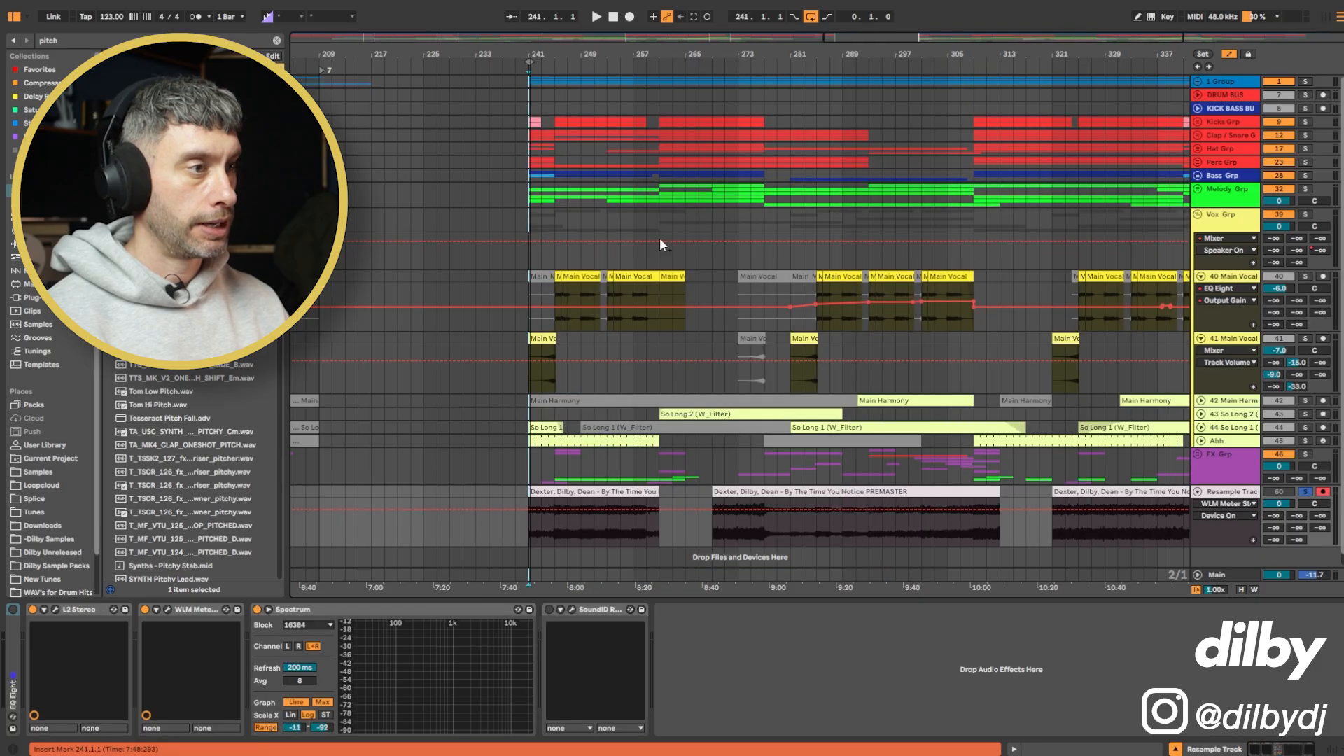
# - Loop 94 bars from bar 237 and expand the FX Grp around the premaster gap at bar 261
pyautogui.moveTo(502, 108); pyautogui.dragTo(673, 106)
pyautogui.hotkey('ctrl', 'l')
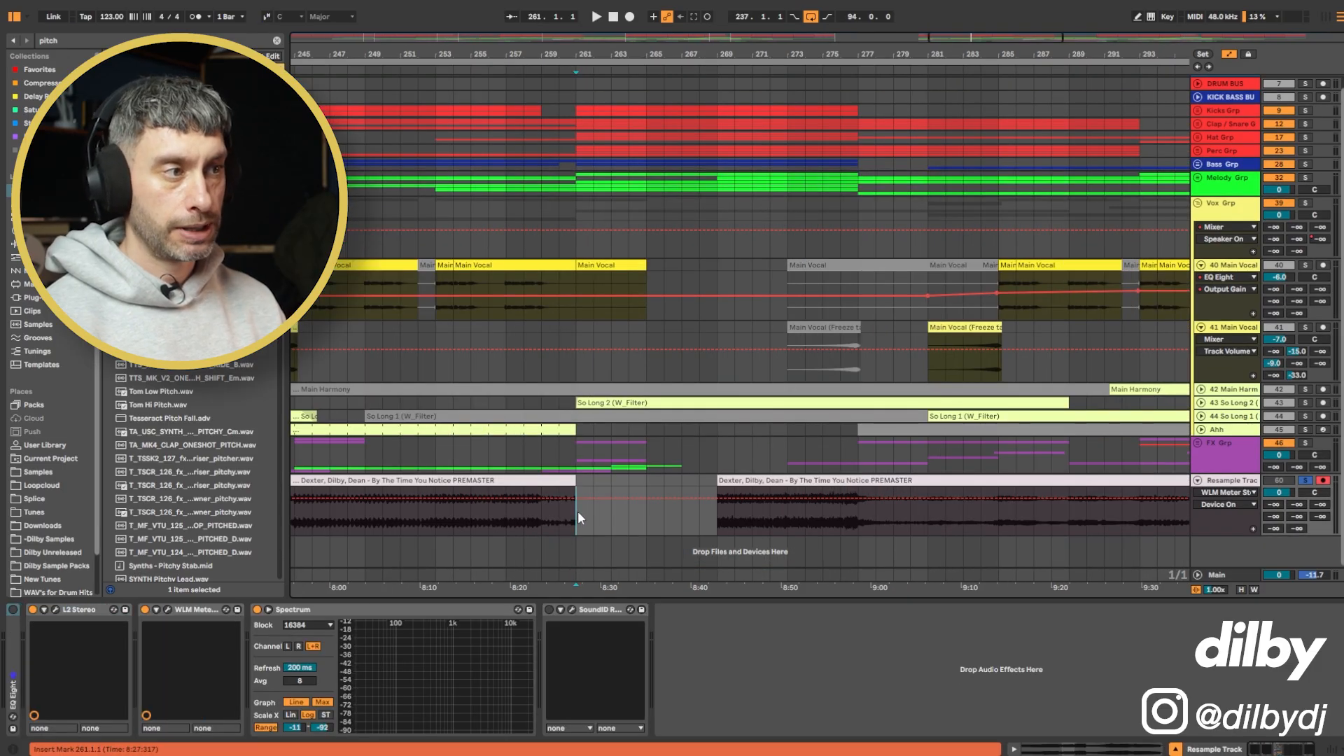
pyautogui.click(1198, 443)
pyautogui.scroll(-5, 664, 415)
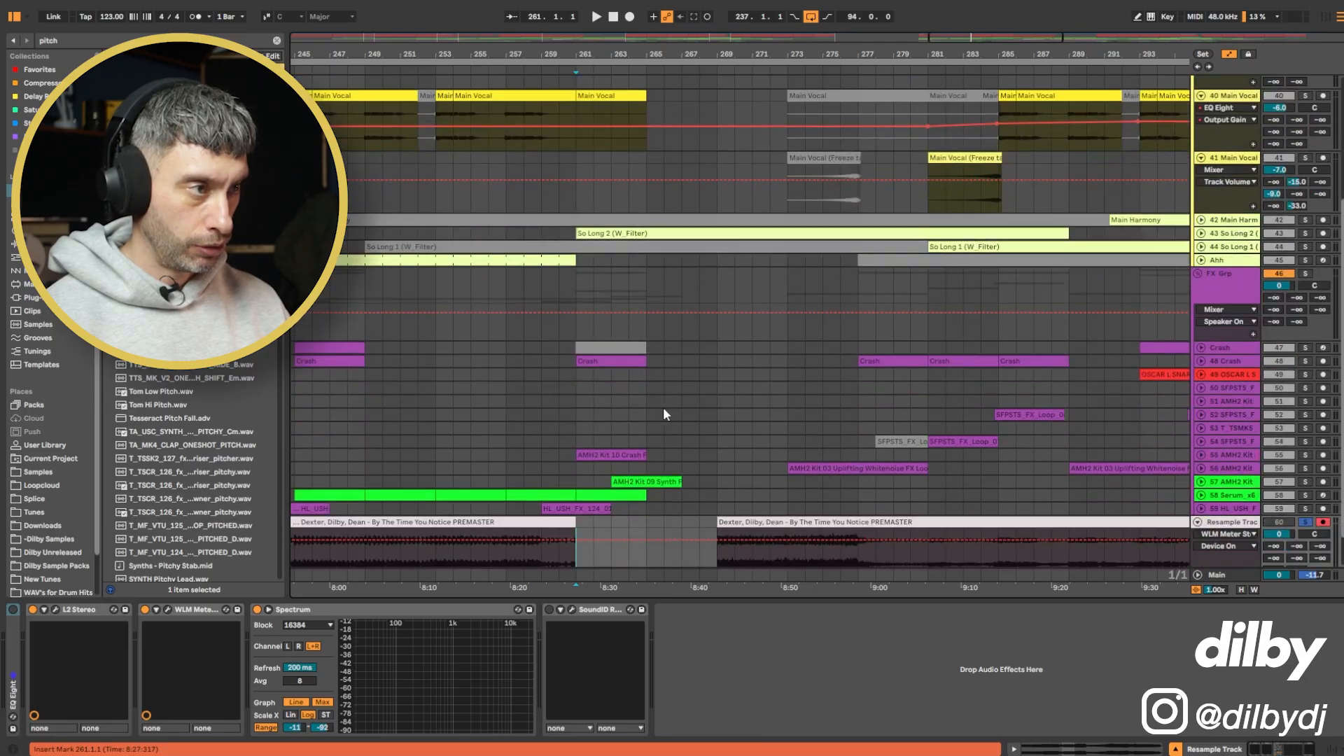
pyautogui.scroll(-1, 666, 413)
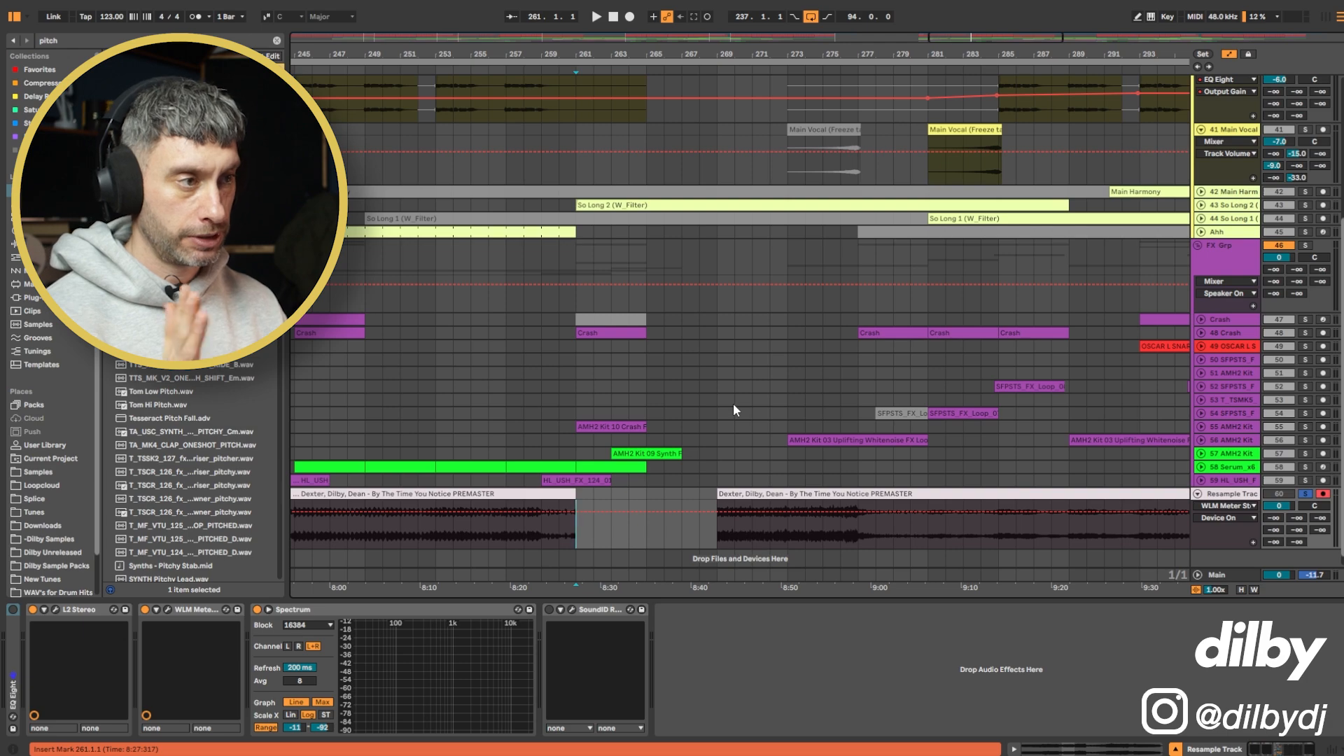
# - Duplicate bars 261 to 269 of the HL_USH FX track to bar 269, expanding the track and selecting the copied clip tail
pyautogui.moveTo(717, 481); pyautogui.dragTo(575, 481)
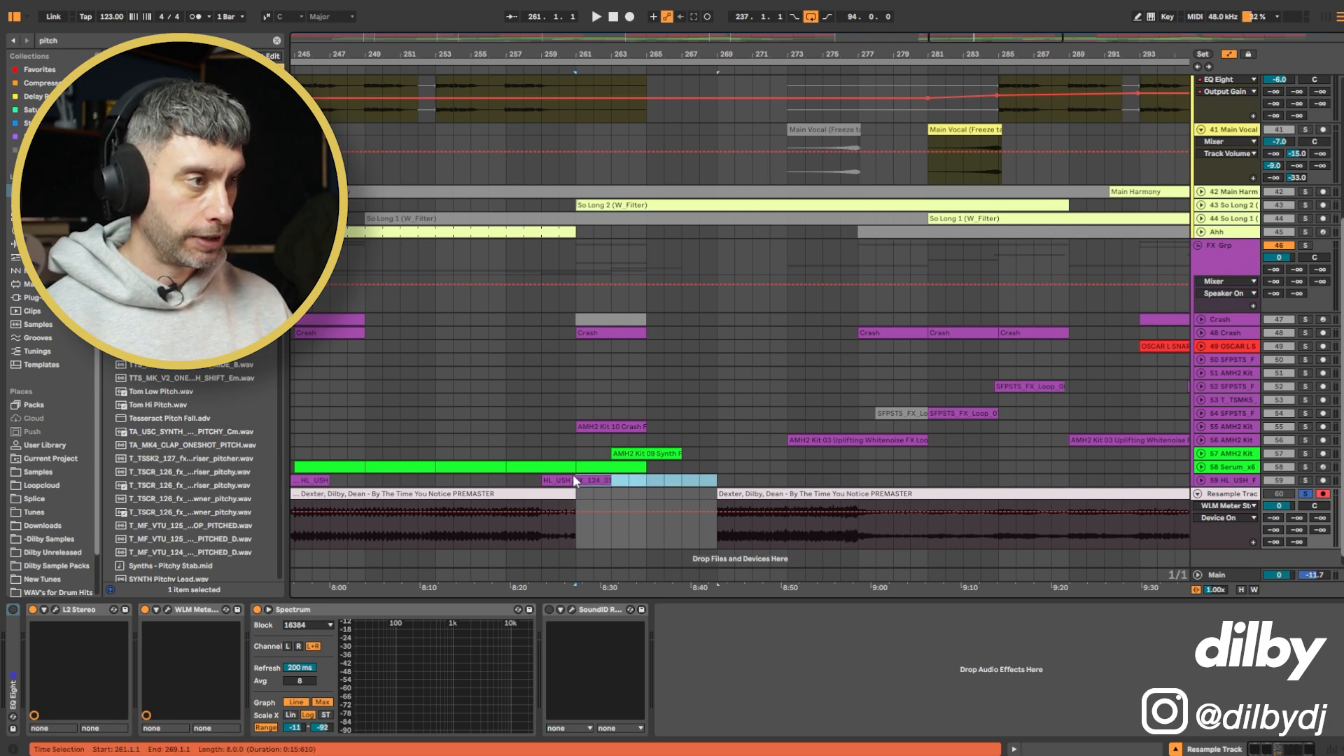
pyautogui.hotkey('ctrl', 'd')
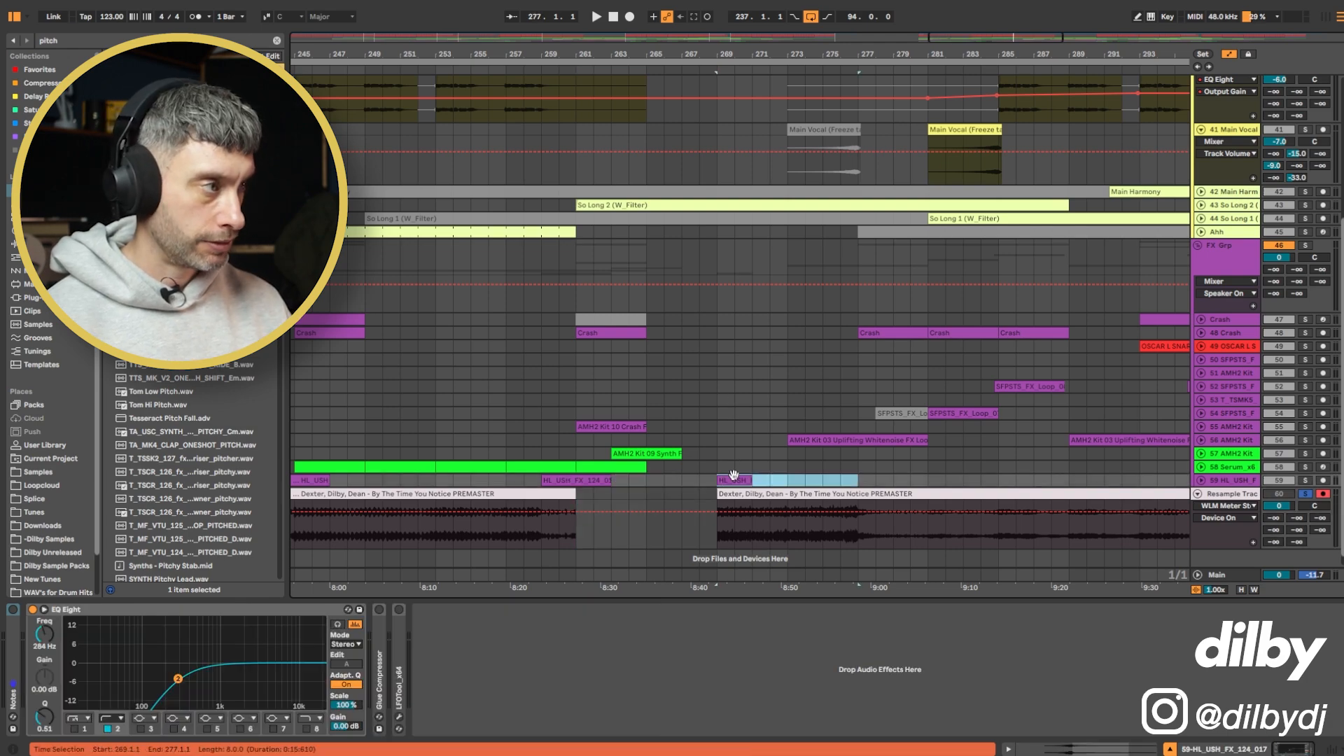
pyautogui.click(1200, 481)
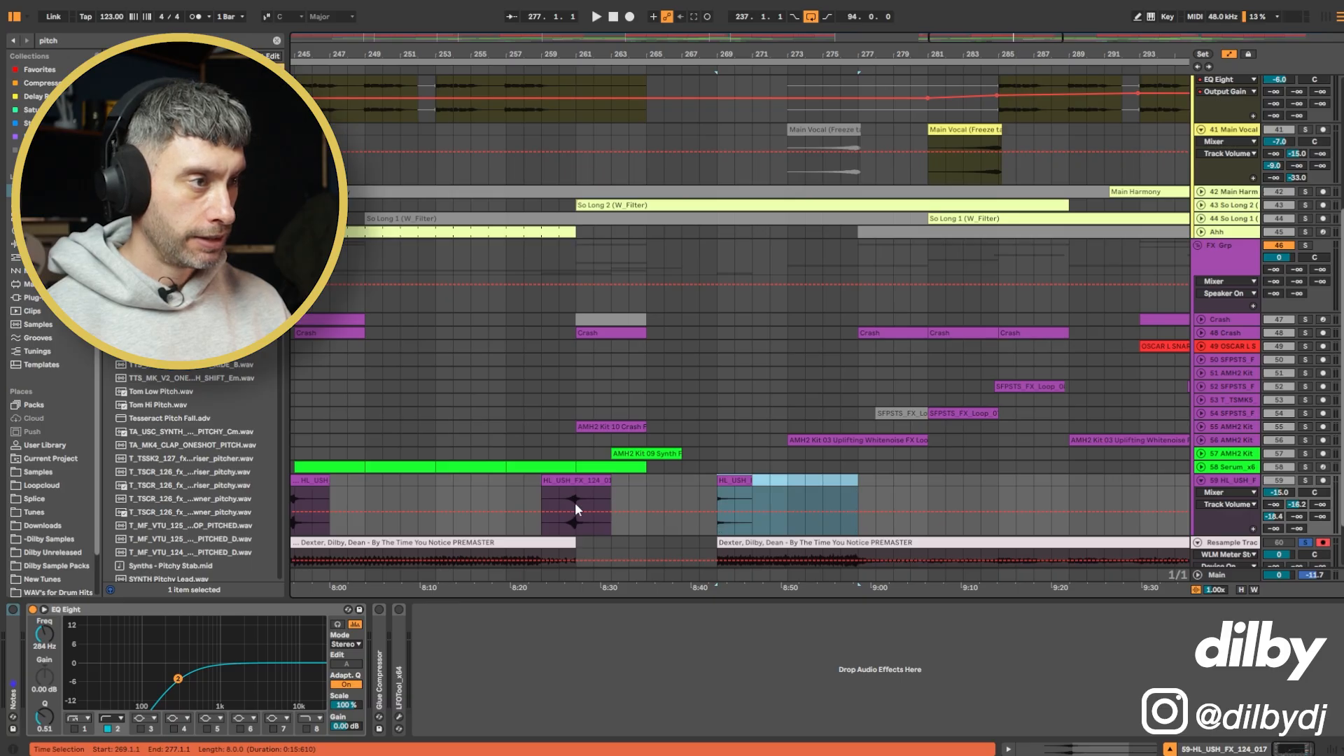
pyautogui.click(730, 480)
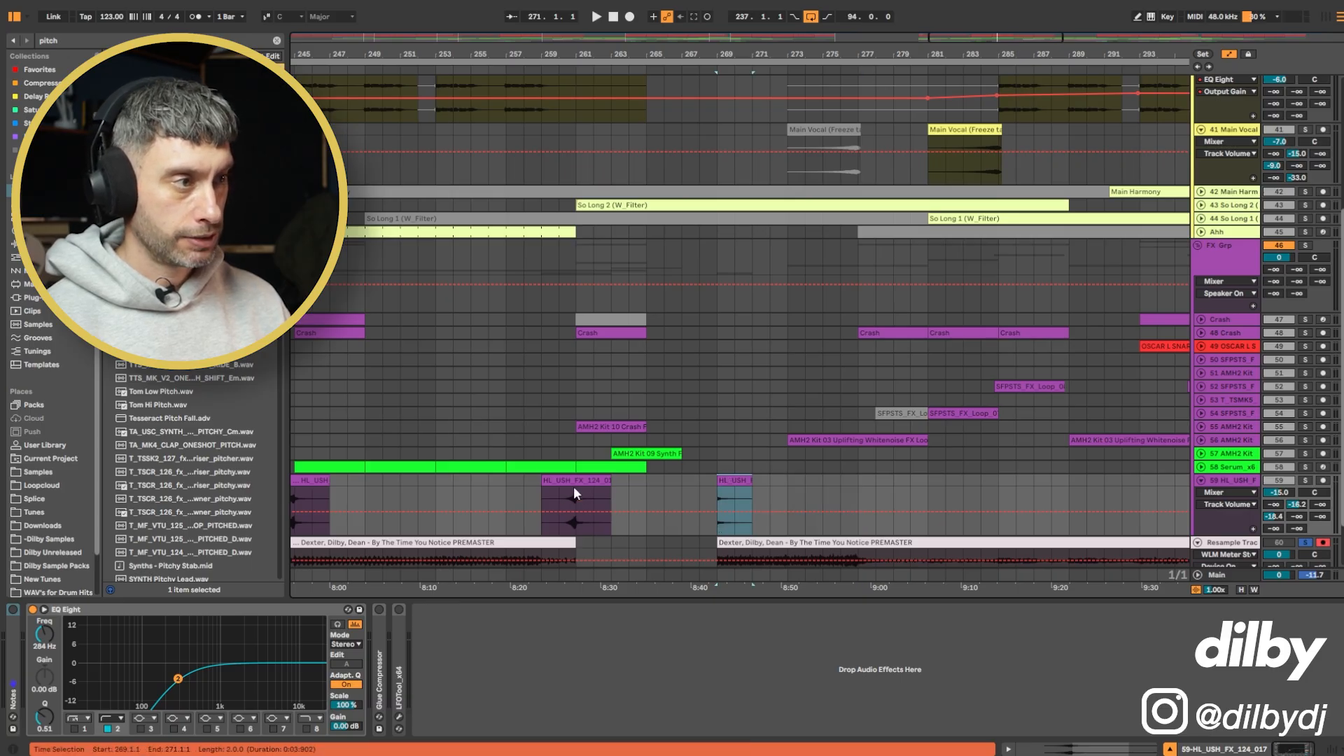
pyautogui.hotkey('ctrl', 'd')
# - Copy the AMH2 crash and synth, Crash and Serum clips across the gap so their bar 261 material starts at bar 269
pyautogui.moveTo(607, 424); pyautogui.dragTo(763, 422)
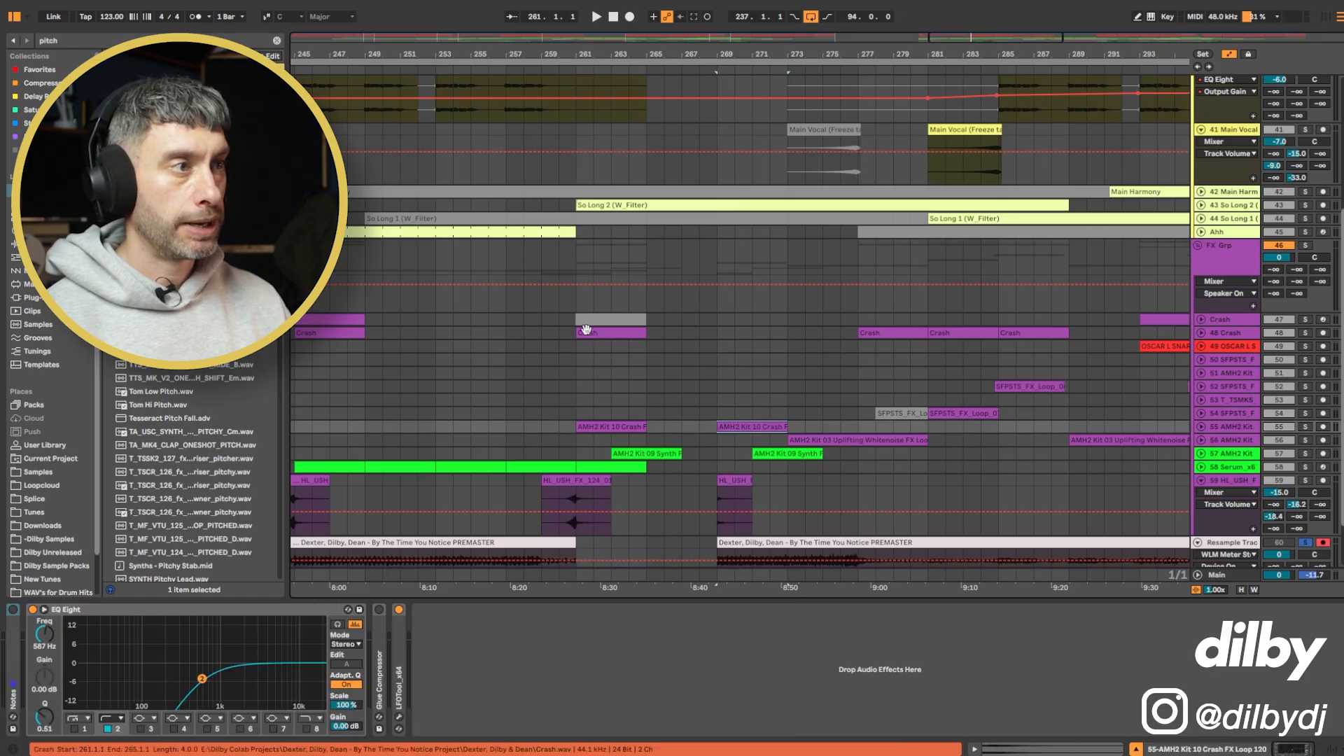
pyautogui.moveTo(586, 329); pyautogui.dragTo(746, 337)
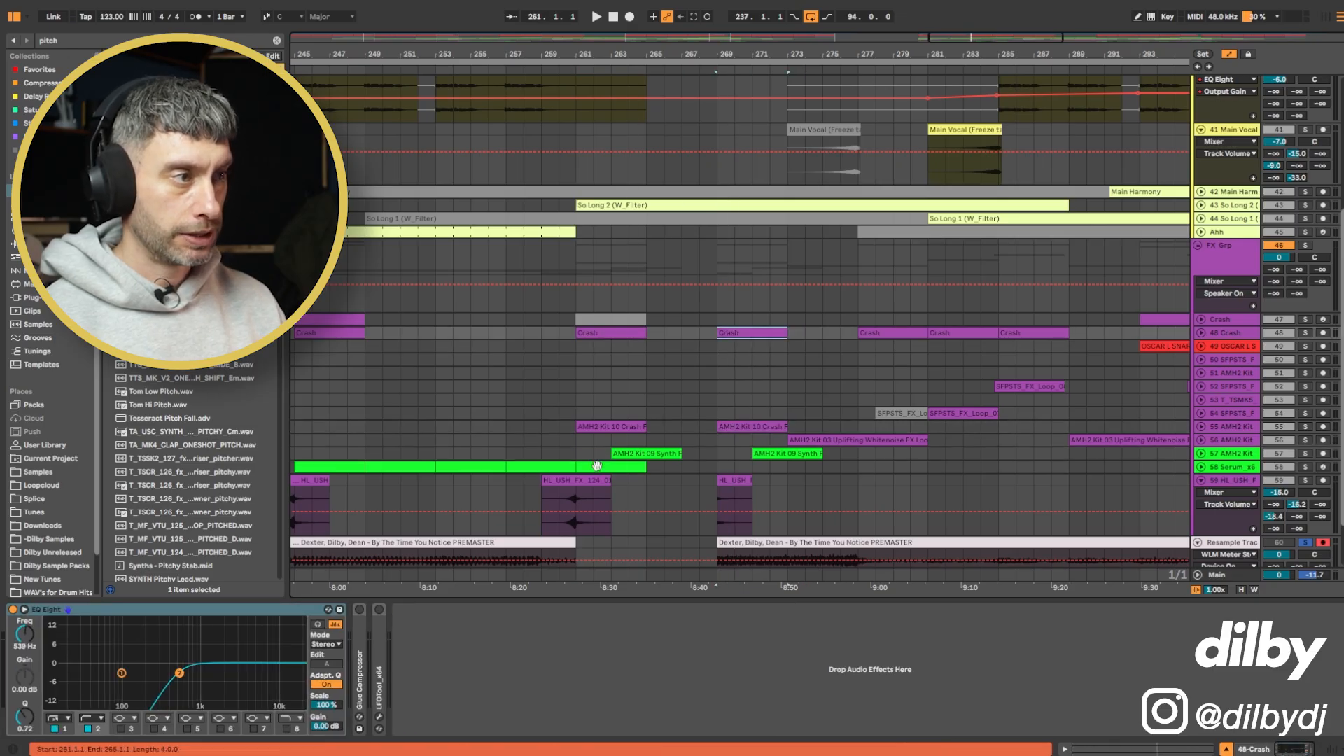
pyautogui.click(599, 467)
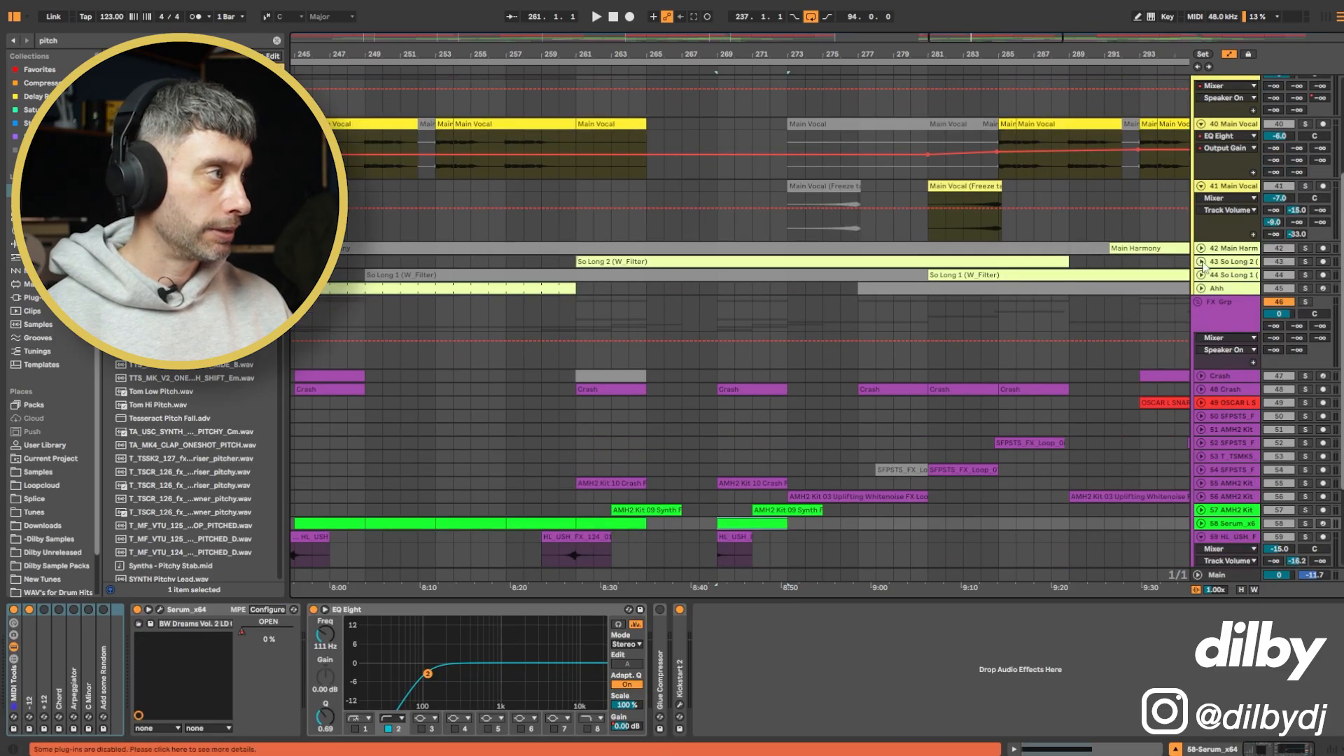
# - Expand the So Long 2 track and place the insert mark on its clip at bar 269
pyautogui.click(1201, 262)
pyautogui.scroll(-3, 711, 207)
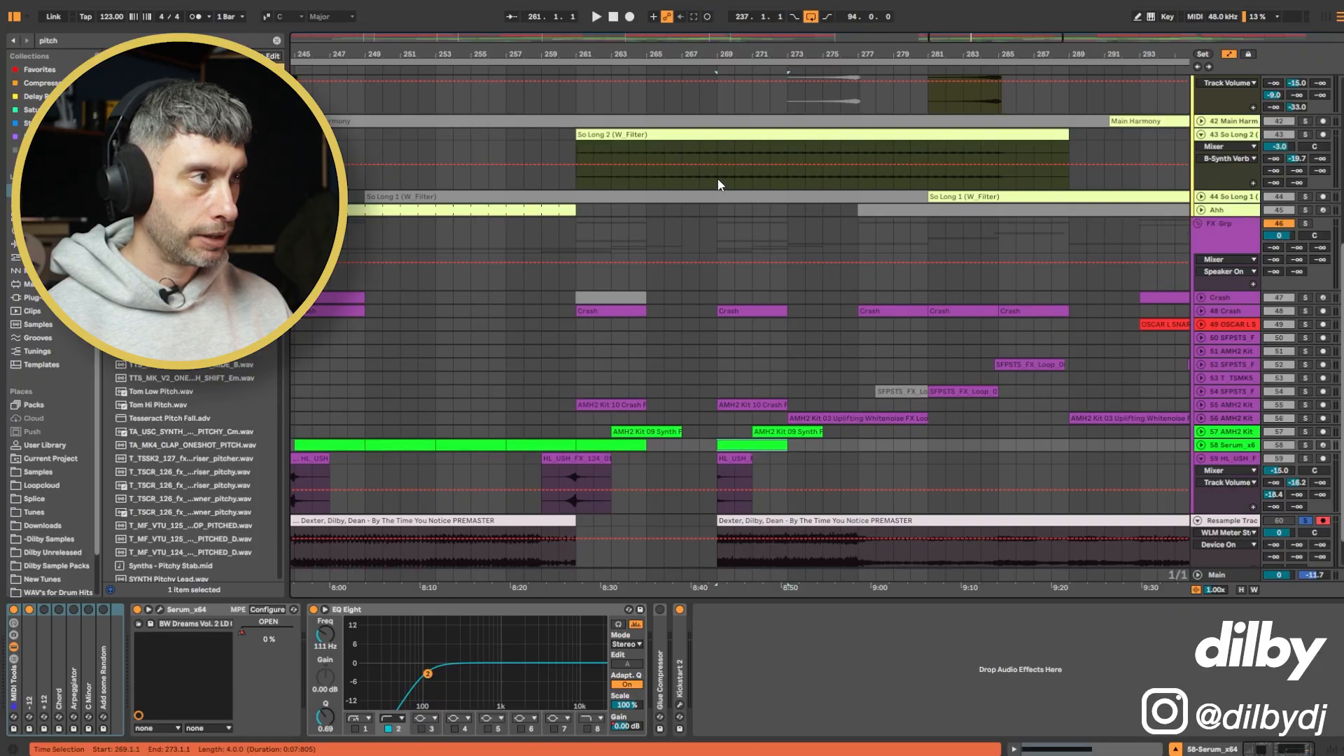
pyautogui.click(717, 184)
# - Delete the eight bars of time from bar 261 to bar 269 across the whole arrangement
pyautogui.scroll(10, 626, 210)
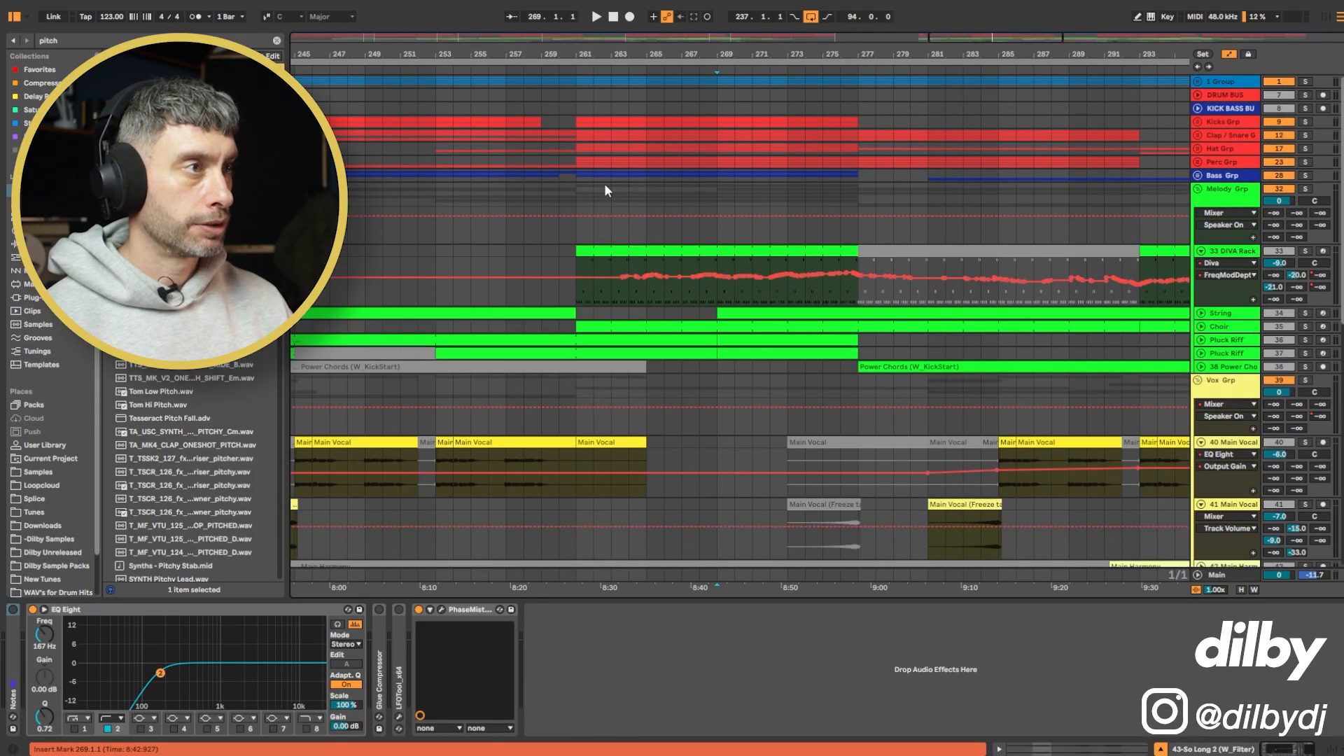
pyautogui.moveTo(582, 192); pyautogui.dragTo(712, 190)
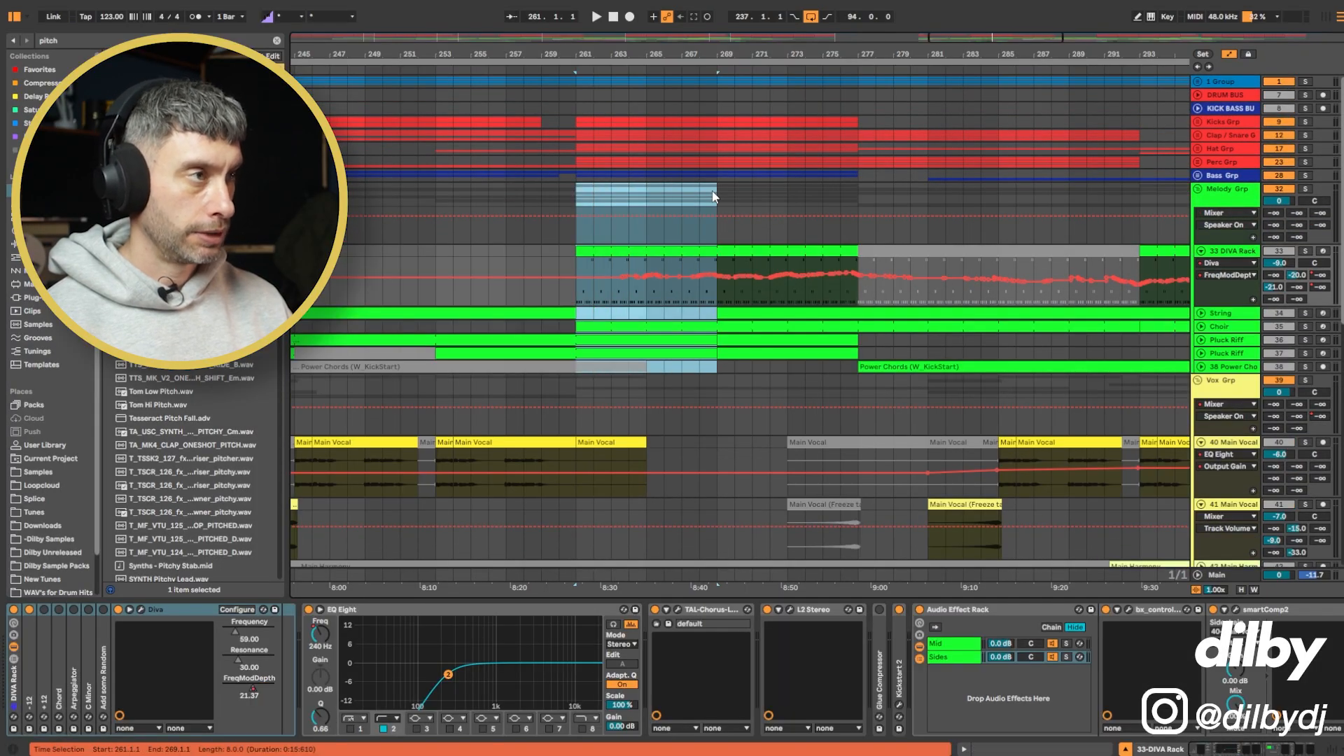
pyautogui.hotkey('ctrl', 'l')
pyautogui.rightClick(641, 62)
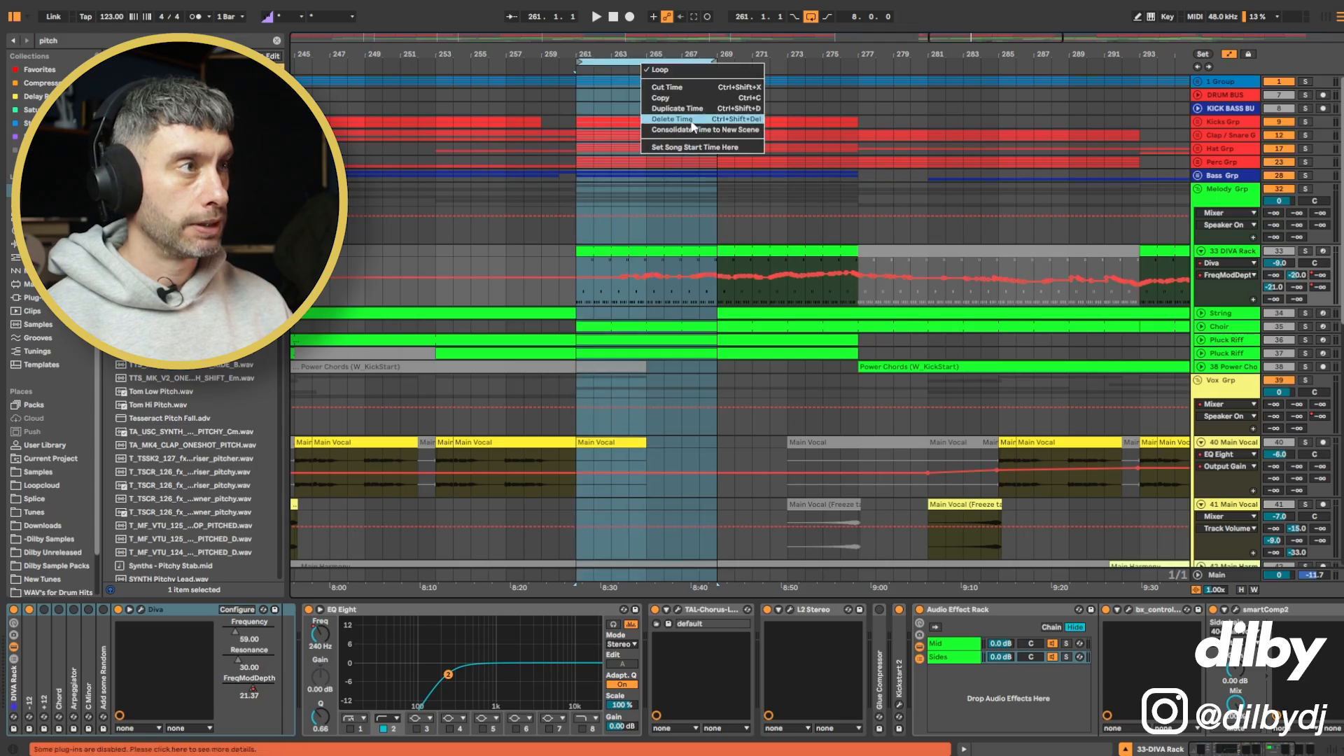
pyautogui.click(690, 122)
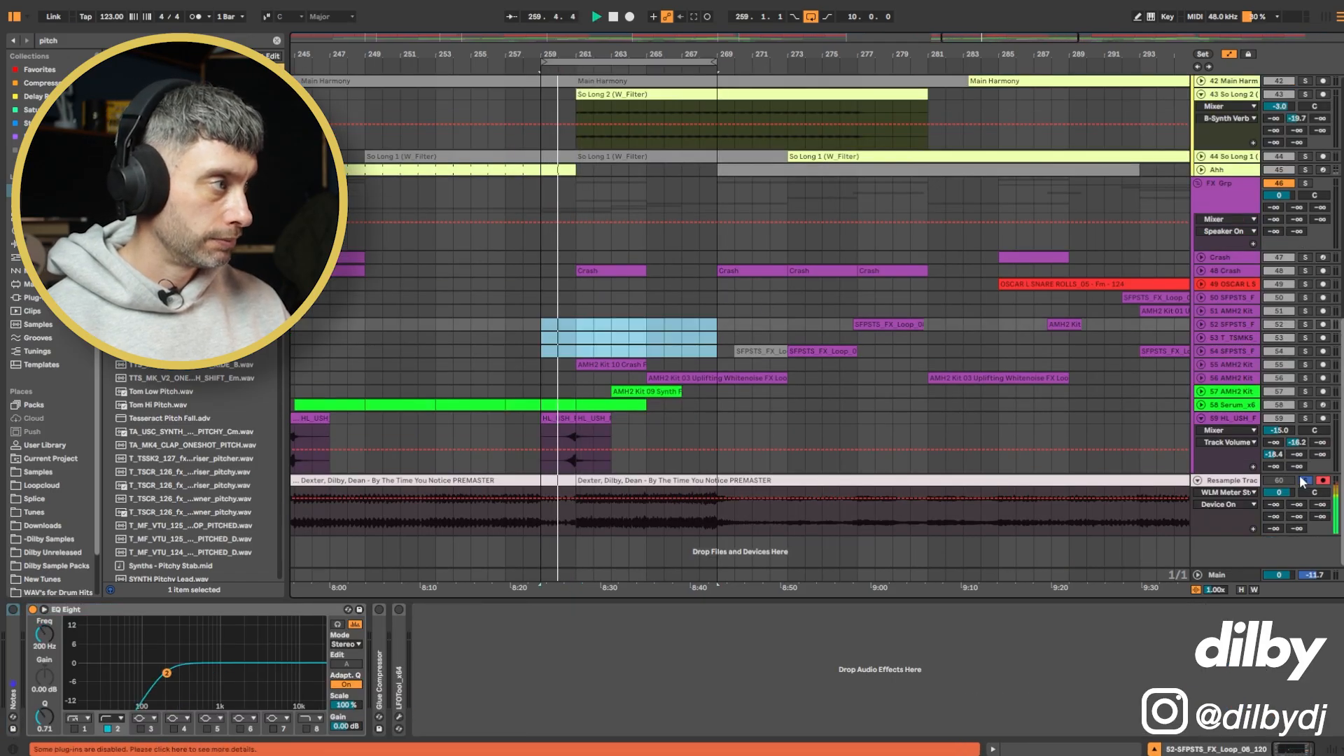
# - Unsolo the resample track and extend the loop to run 29 bars from bar 259 while playing the full arrangement
pyautogui.click(1305, 481)
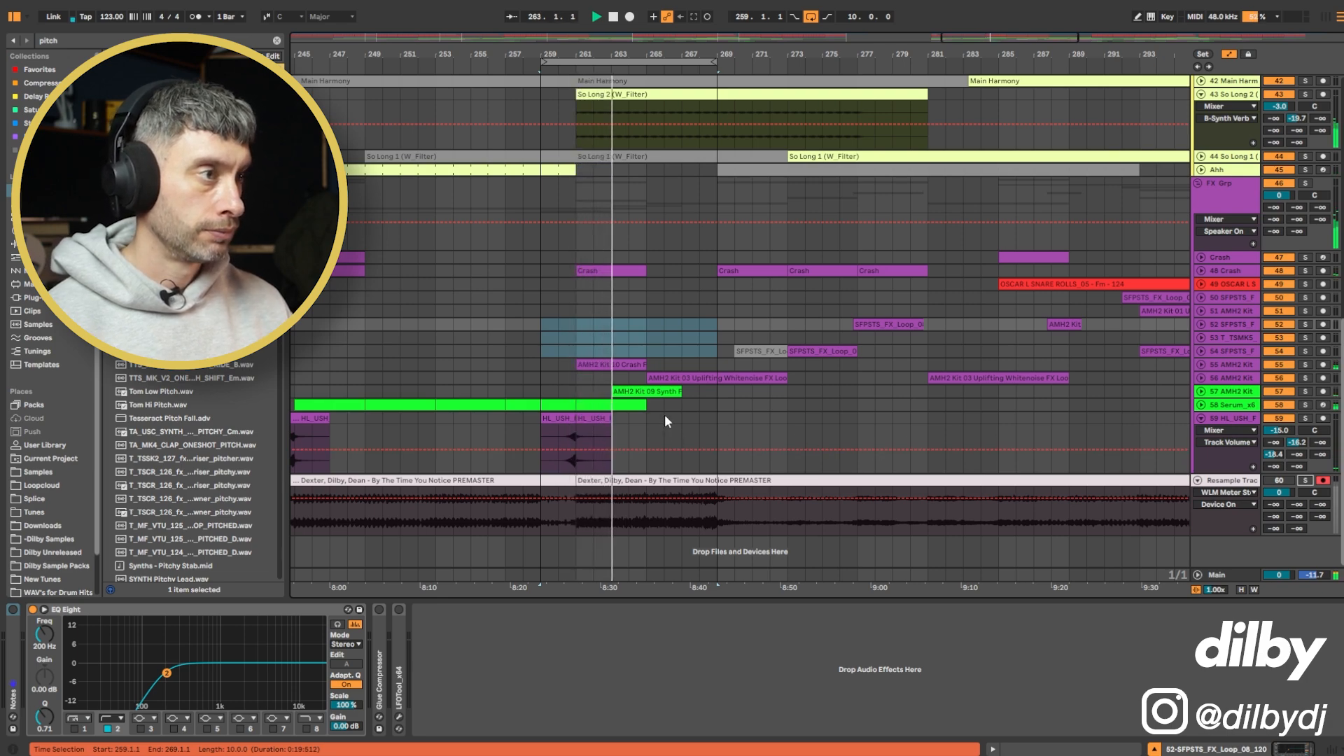
pyautogui.moveTo(715, 63); pyautogui.dragTo(892, 70)
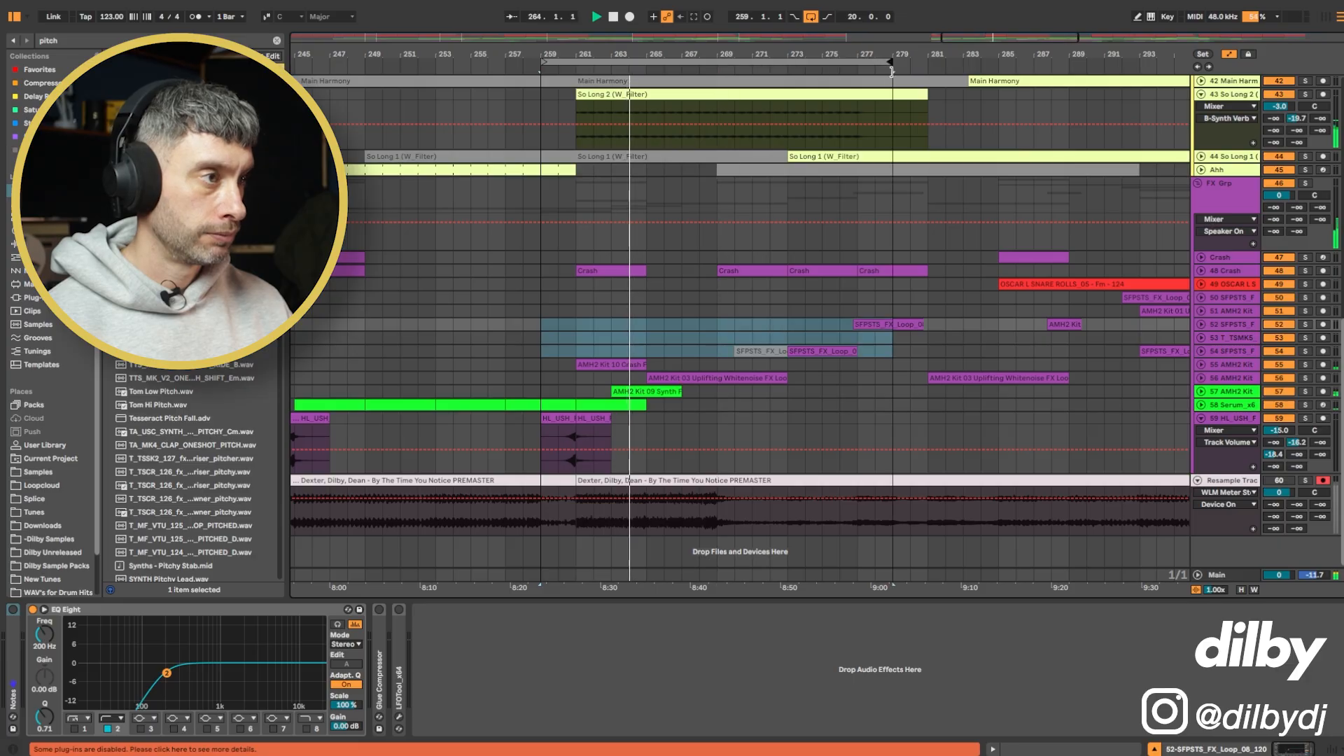
pyautogui.scroll(10, 741, 237)
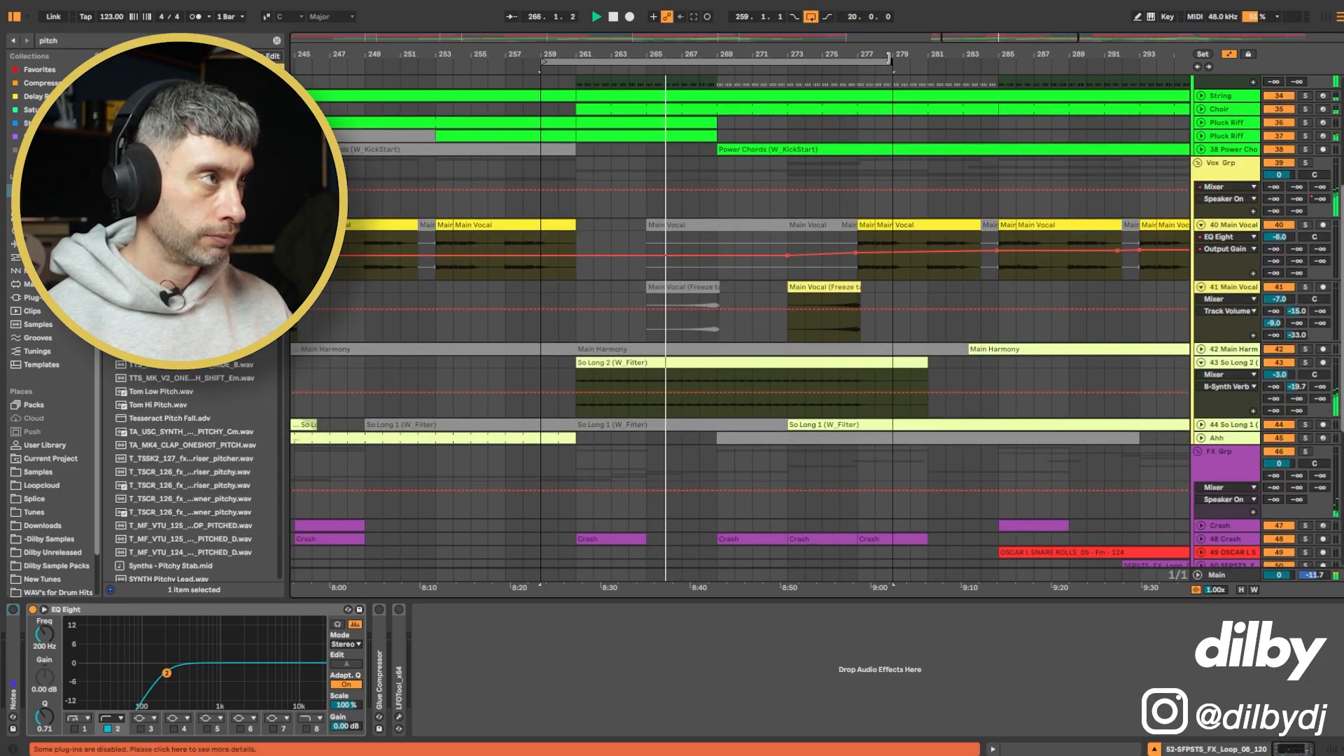
pyautogui.moveTo(889, 58); pyautogui.dragTo(1049, 61)
pyautogui.scroll(5, 804, 204)
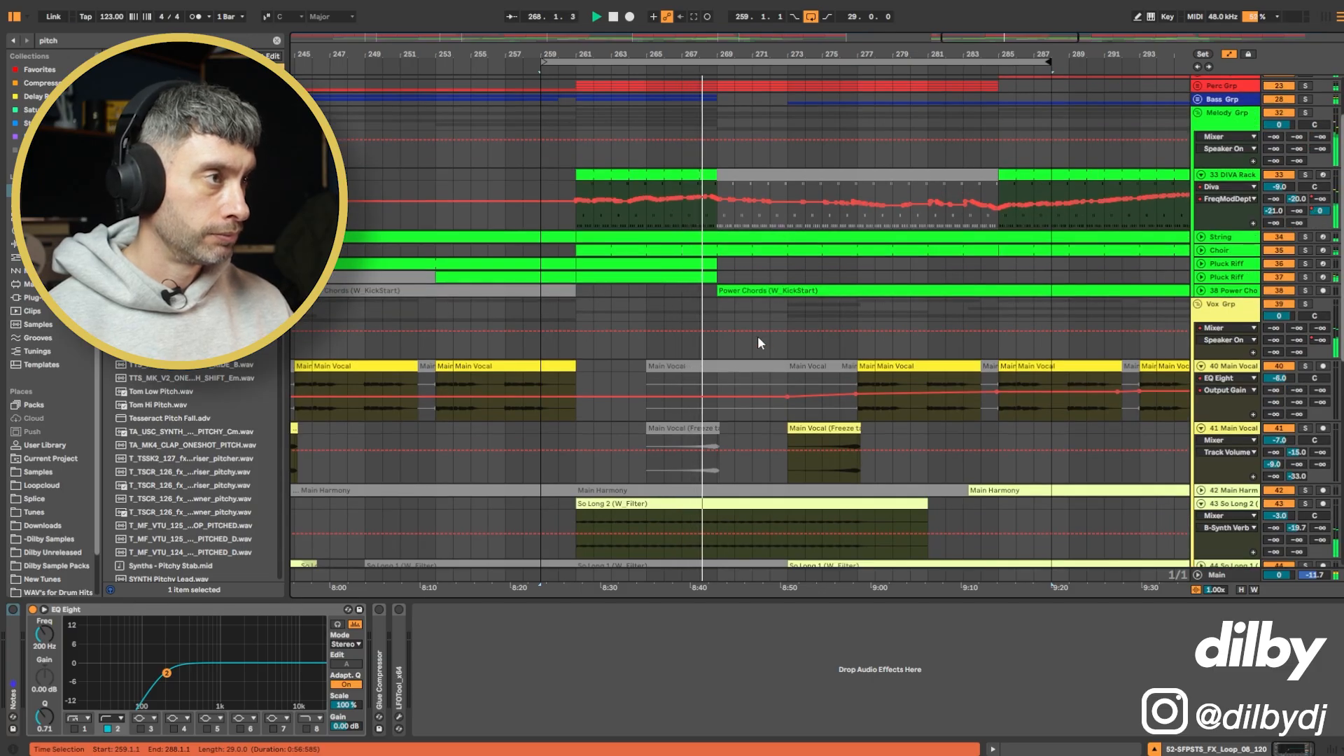
pyautogui.scroll(3, 757, 343)
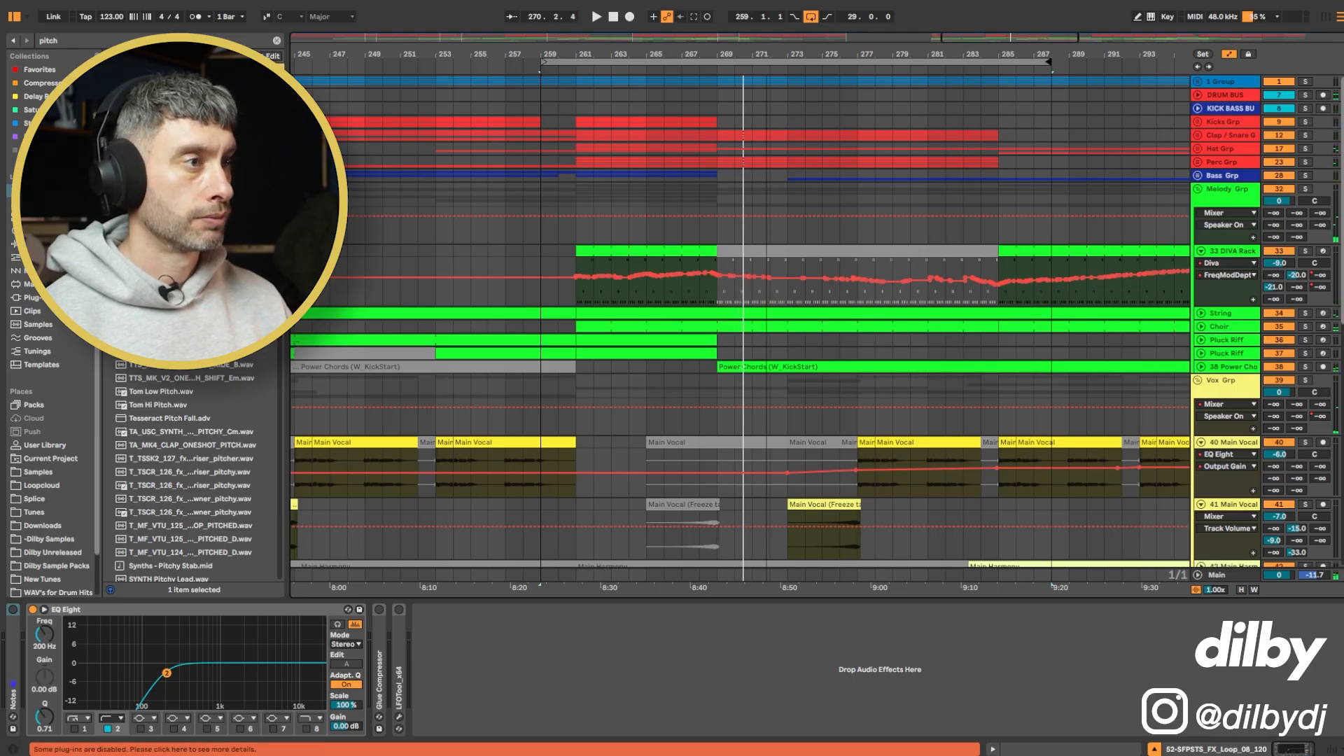
# - Examine the melody, vocal and FX clips from bar 261 onward, checking the four bars between 269 and 273
pyautogui.moveTo(646, 53)
pyautogui.mouseDown()
pyautogui.moveTo(654, 20)
pyautogui.moveTo(647, 44)
pyautogui.mouseUp()
pyautogui.scroll(5, 628, 429)
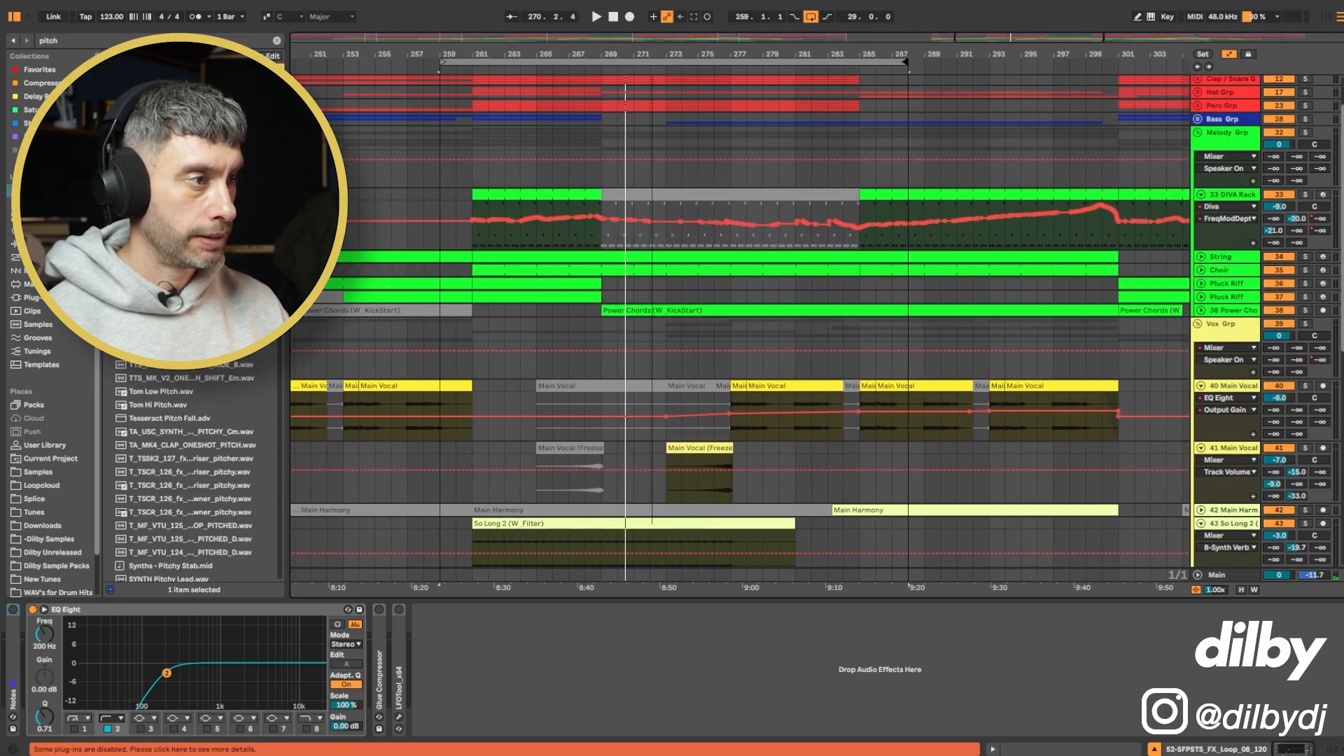
pyautogui.scroll(-8, 629, 430)
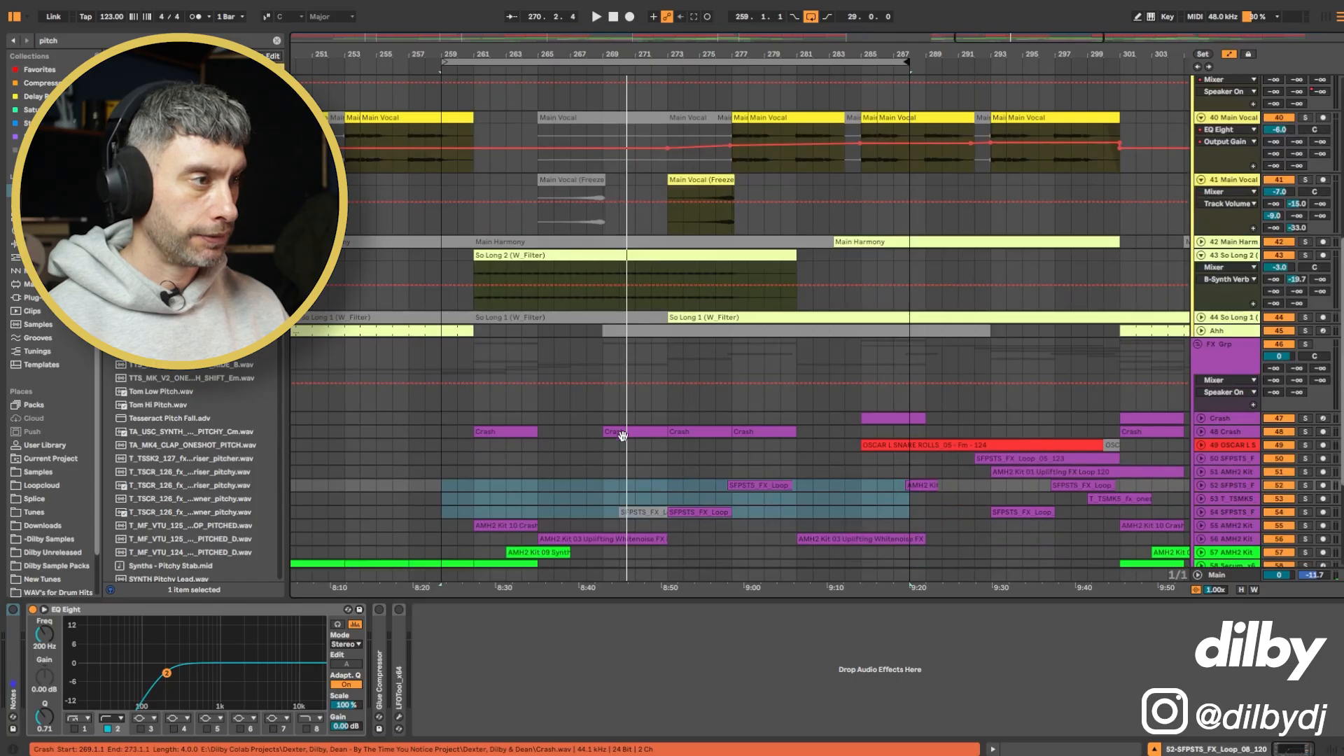
pyautogui.scroll(-2, 624, 442)
pyautogui.scroll(3, 630, 406)
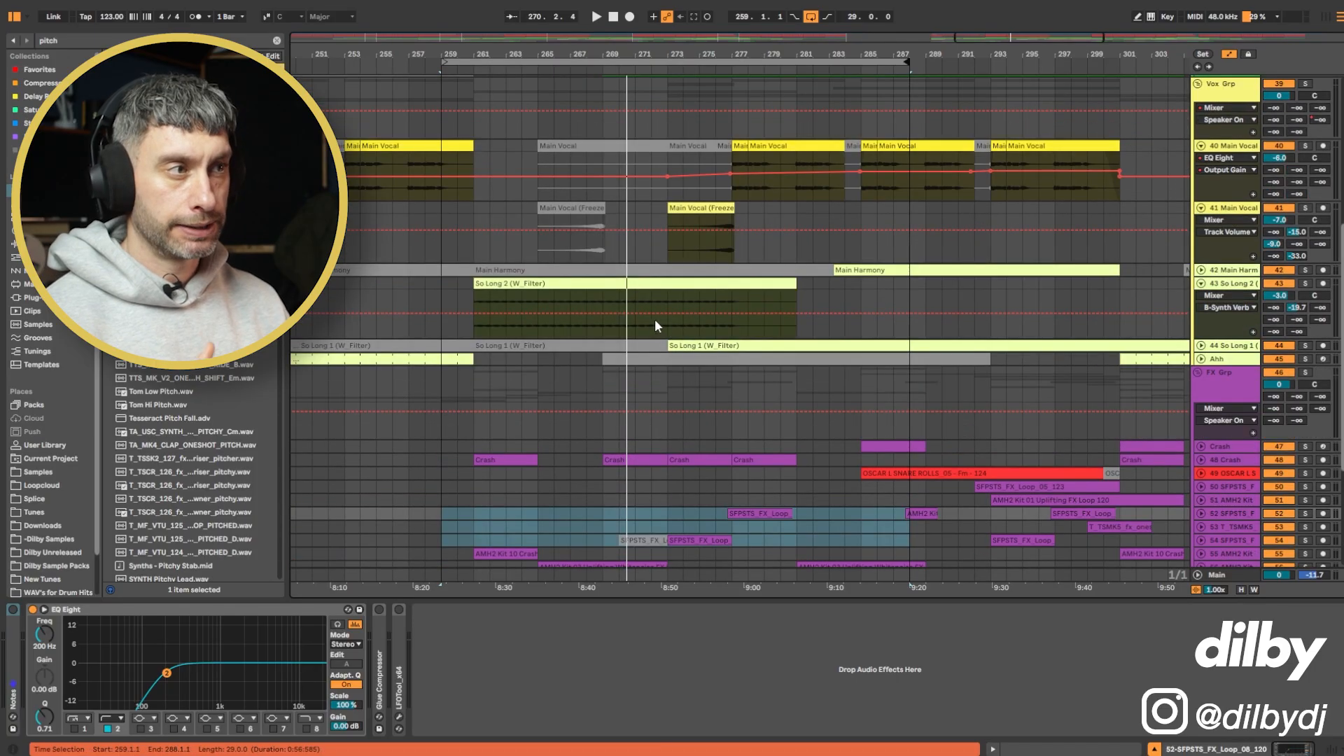
pyautogui.scroll(4, 658, 329)
pyautogui.scroll(6, 662, 328)
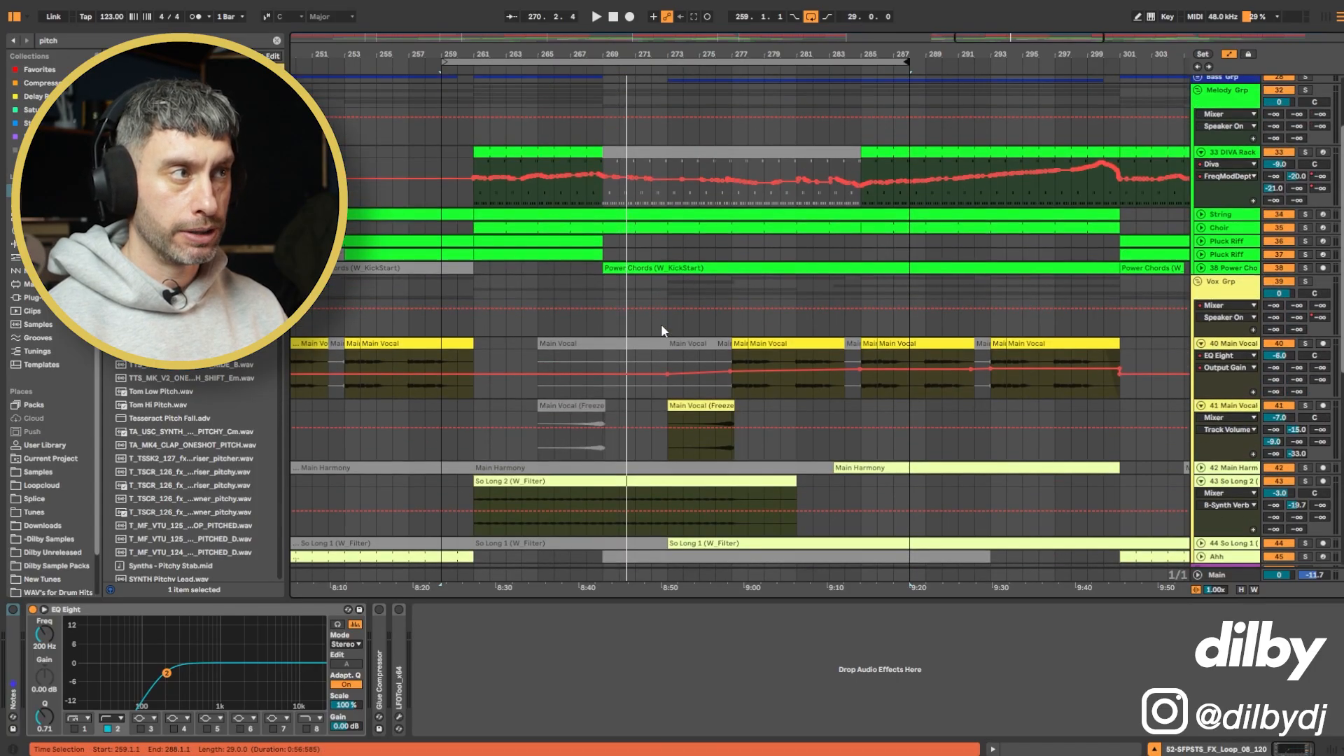
pyautogui.moveTo(667, 187); pyautogui.dragTo(606, 188)
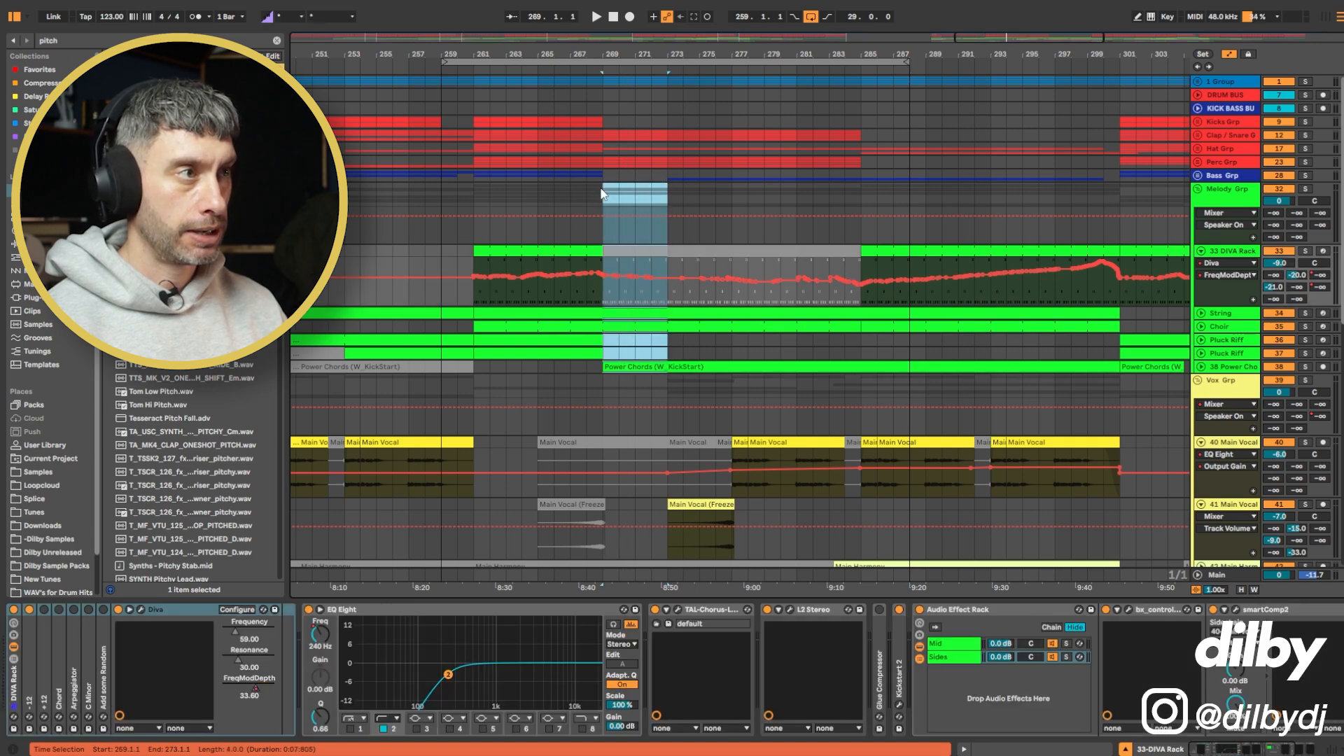
# - Expand the Bass Grp and audition the Reese entry at bar 273 against the section starting at bar 269
pyautogui.click(668, 175)
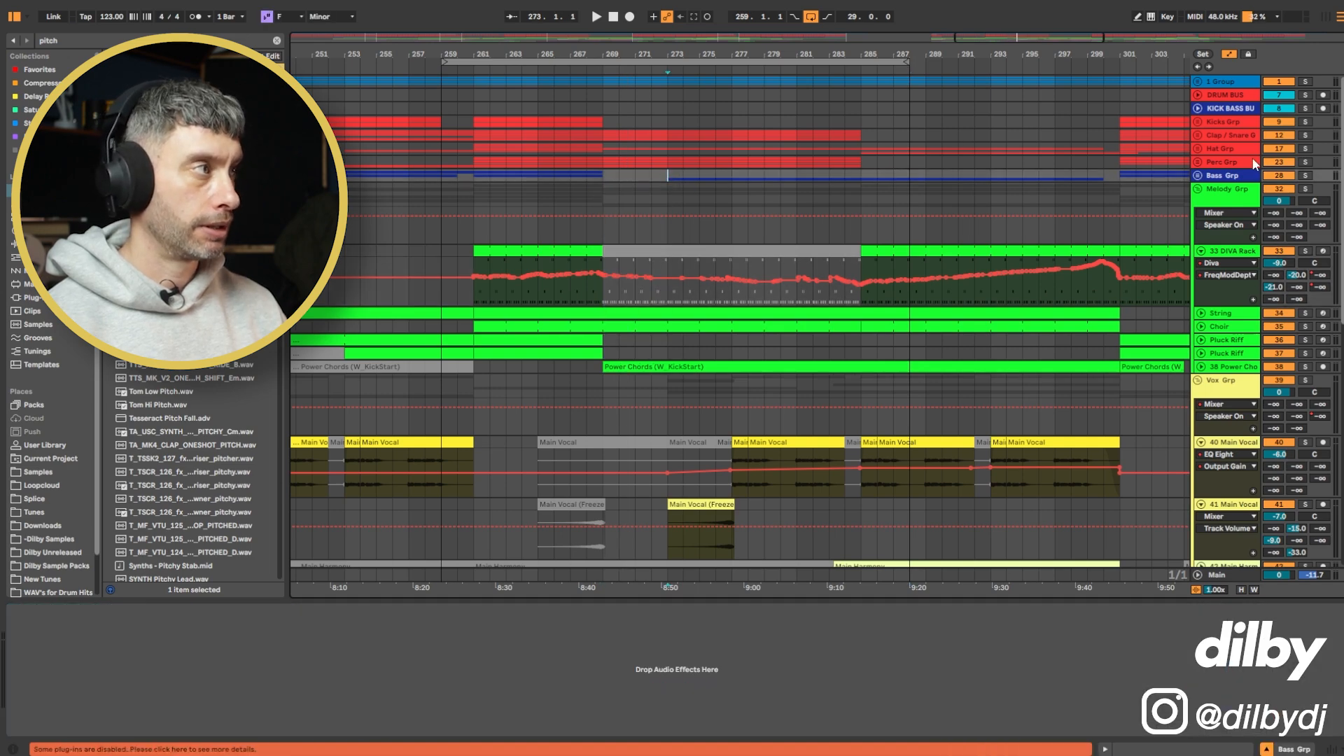
pyautogui.click(1198, 175)
pyautogui.click(684, 301)
pyautogui.press('space')
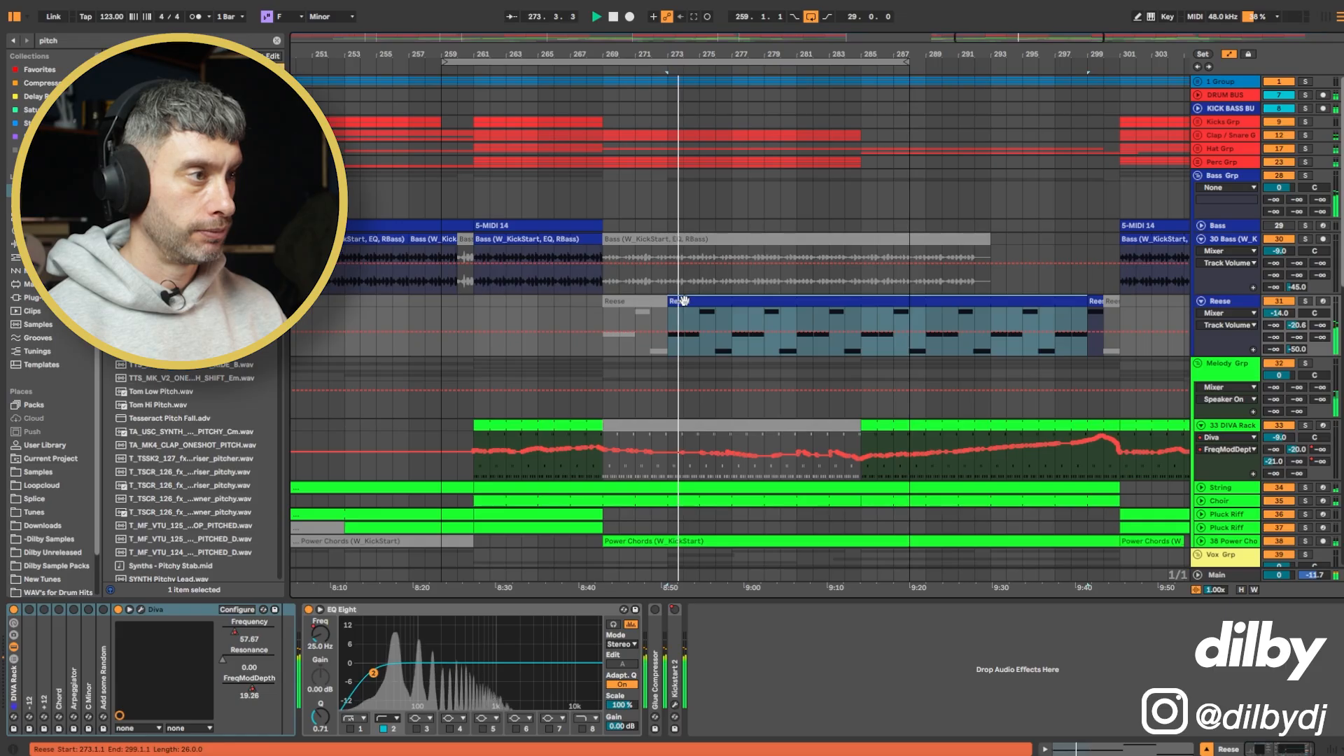
pyautogui.press('space')
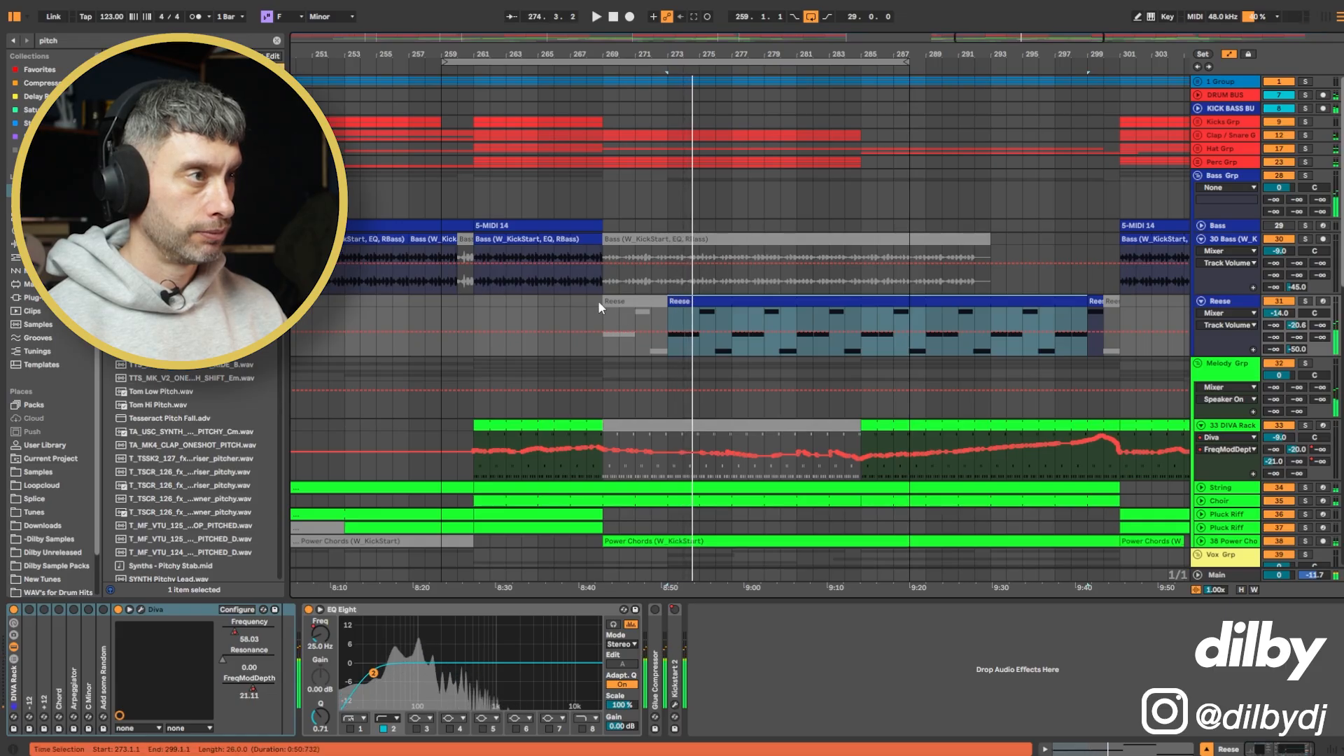
pyautogui.click(590, 70)
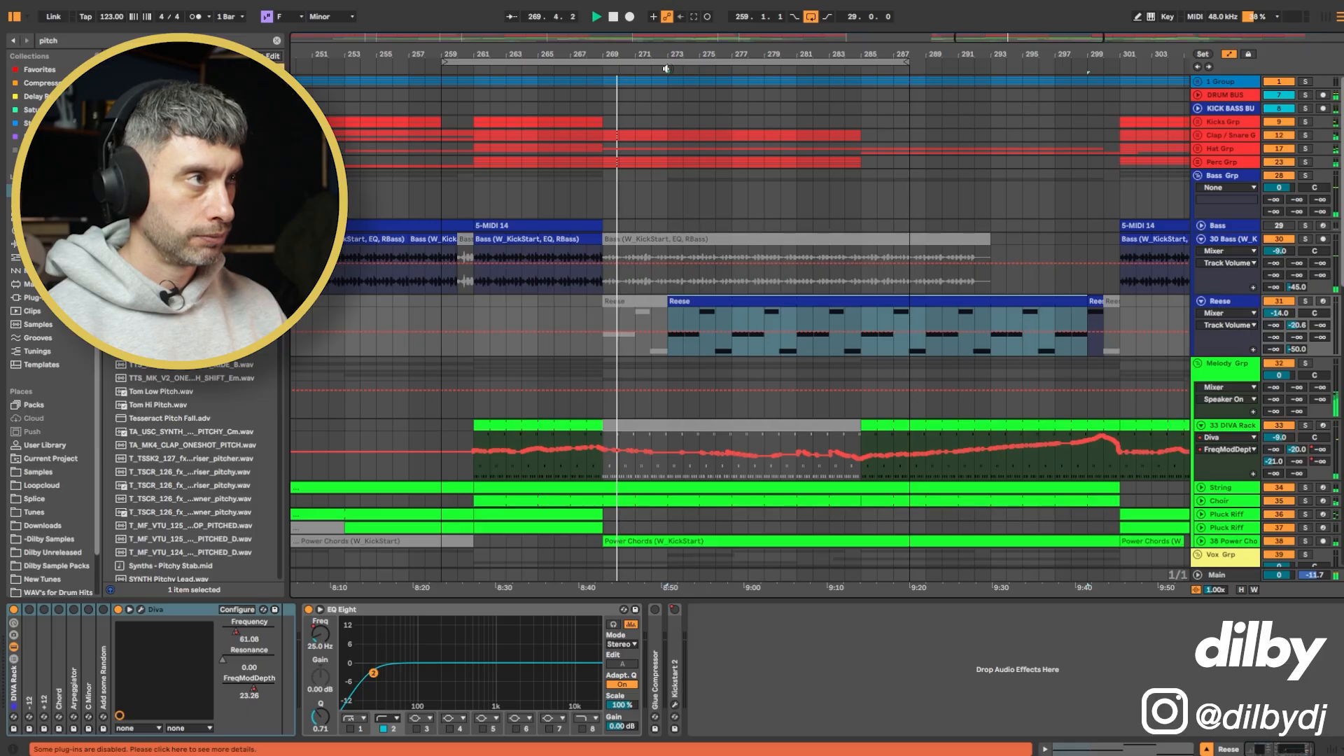
pyautogui.click(666, 69)
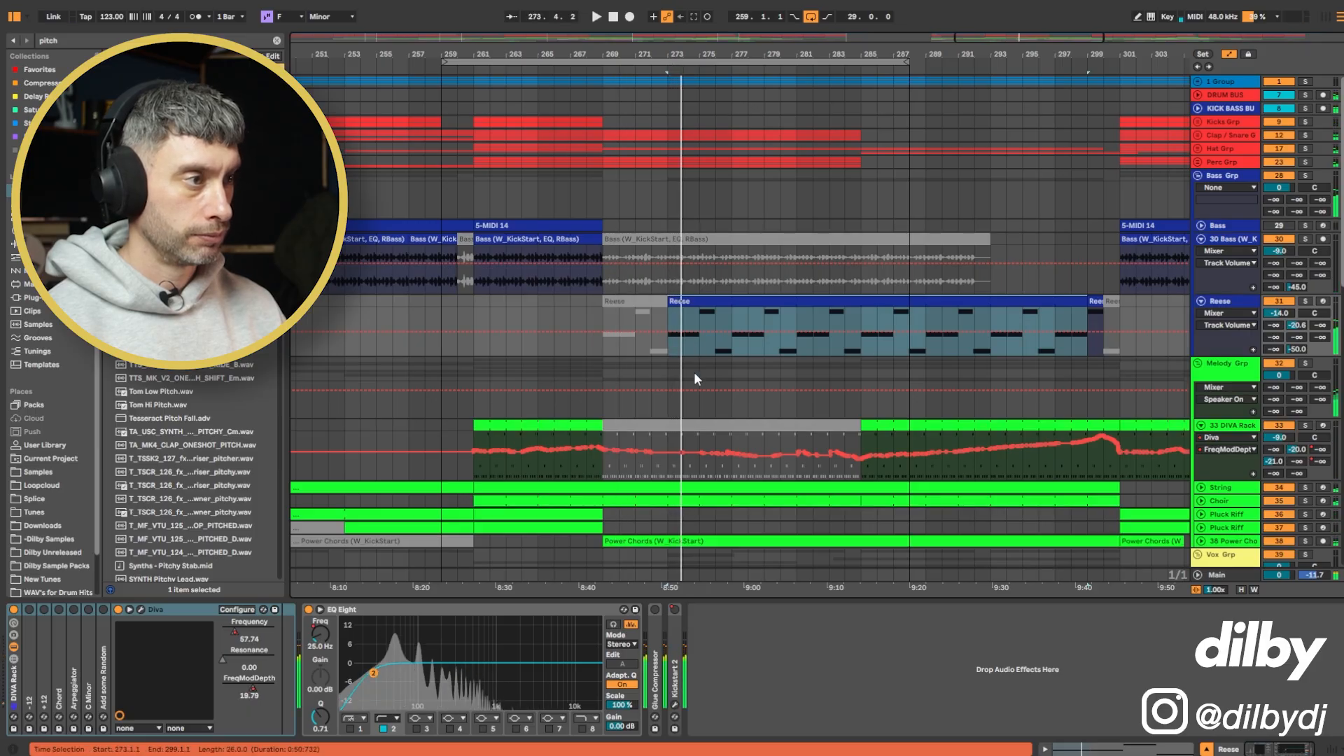
# - Loop the four bars from 269 to 273 and delete that time across the whole arrangement
pyautogui.scroll(-15, 697, 376)
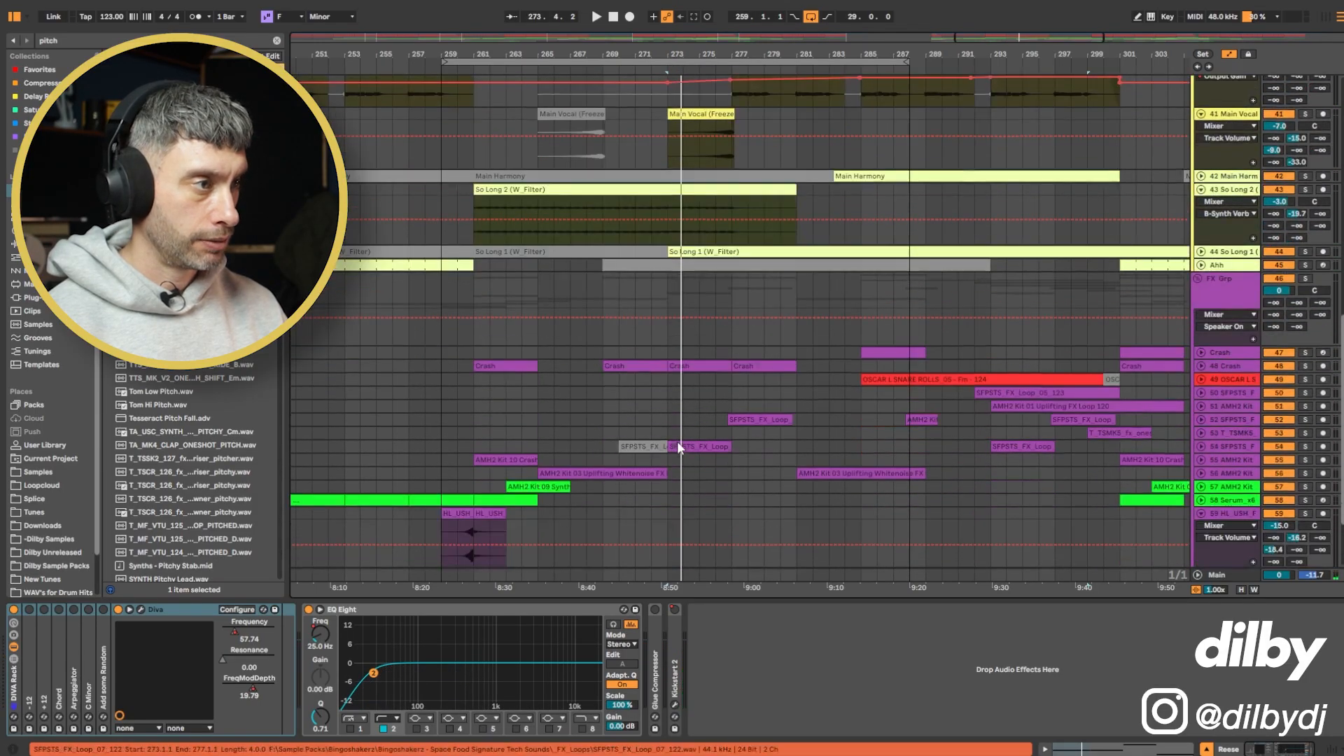
pyautogui.scroll(-5, 677, 441)
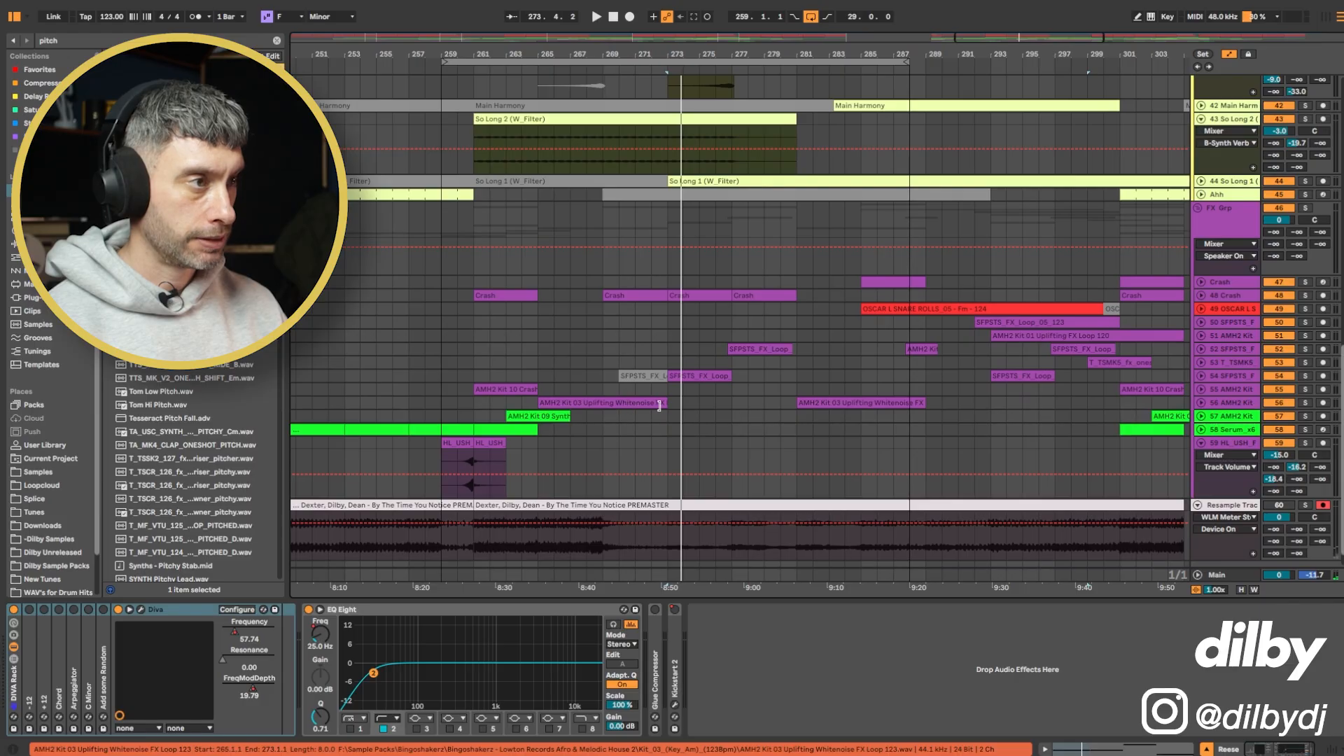
pyautogui.click(659, 404)
pyautogui.moveTo(606, 401)
pyautogui.mouseDown()
pyautogui.moveTo(685, 408)
pyautogui.moveTo(595, 420)
pyautogui.mouseUp()
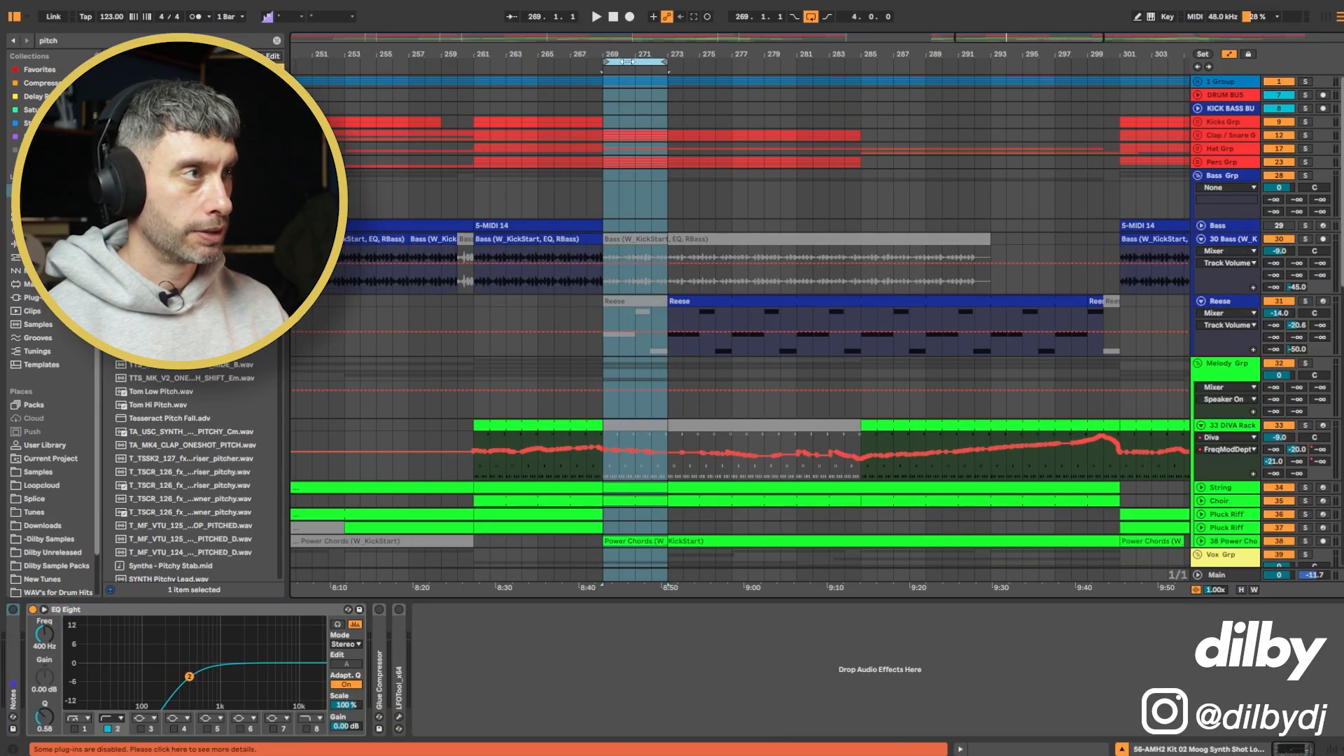
pyautogui.rightClick(628, 63)
pyautogui.click(658, 122)
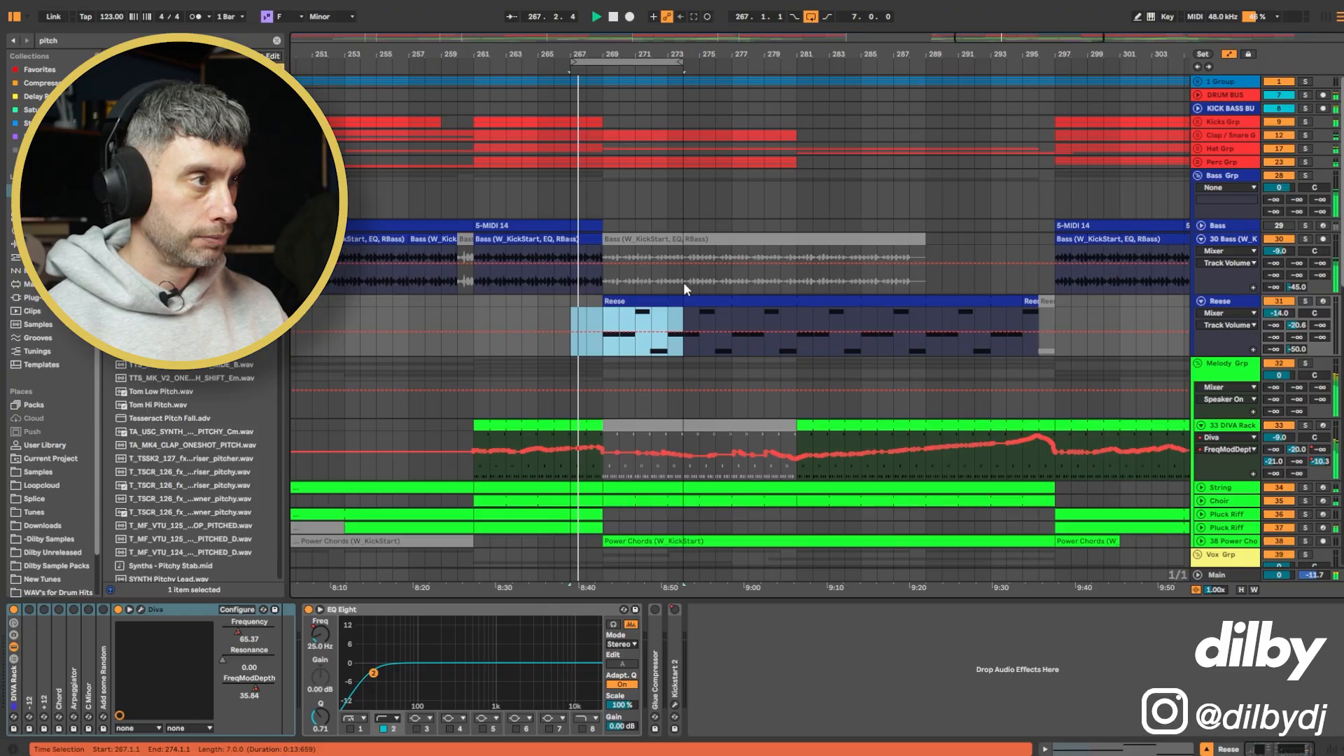
# - Play across the new join at bar 269 and lengthen the loop to 22 bars from bar 267
pyautogui.scroll(-9, 684, 283)
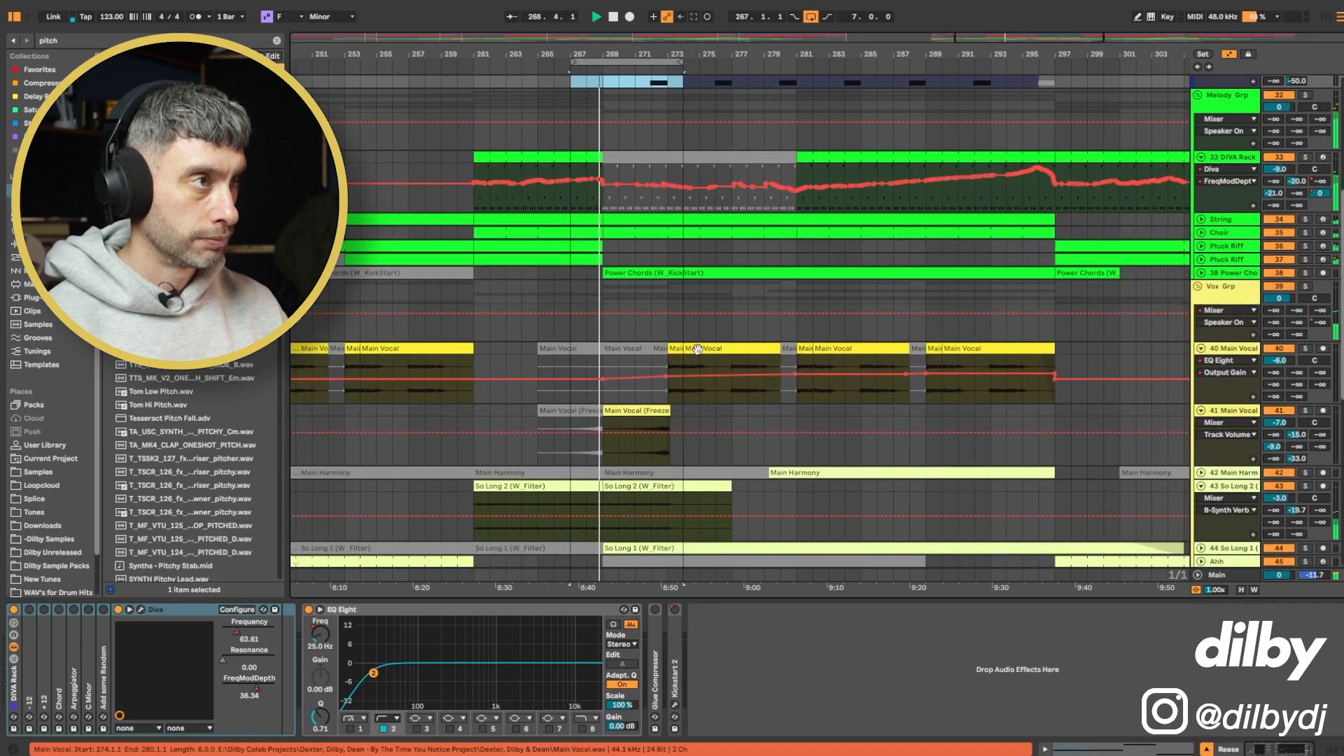
pyautogui.scroll(10, 684, 276)
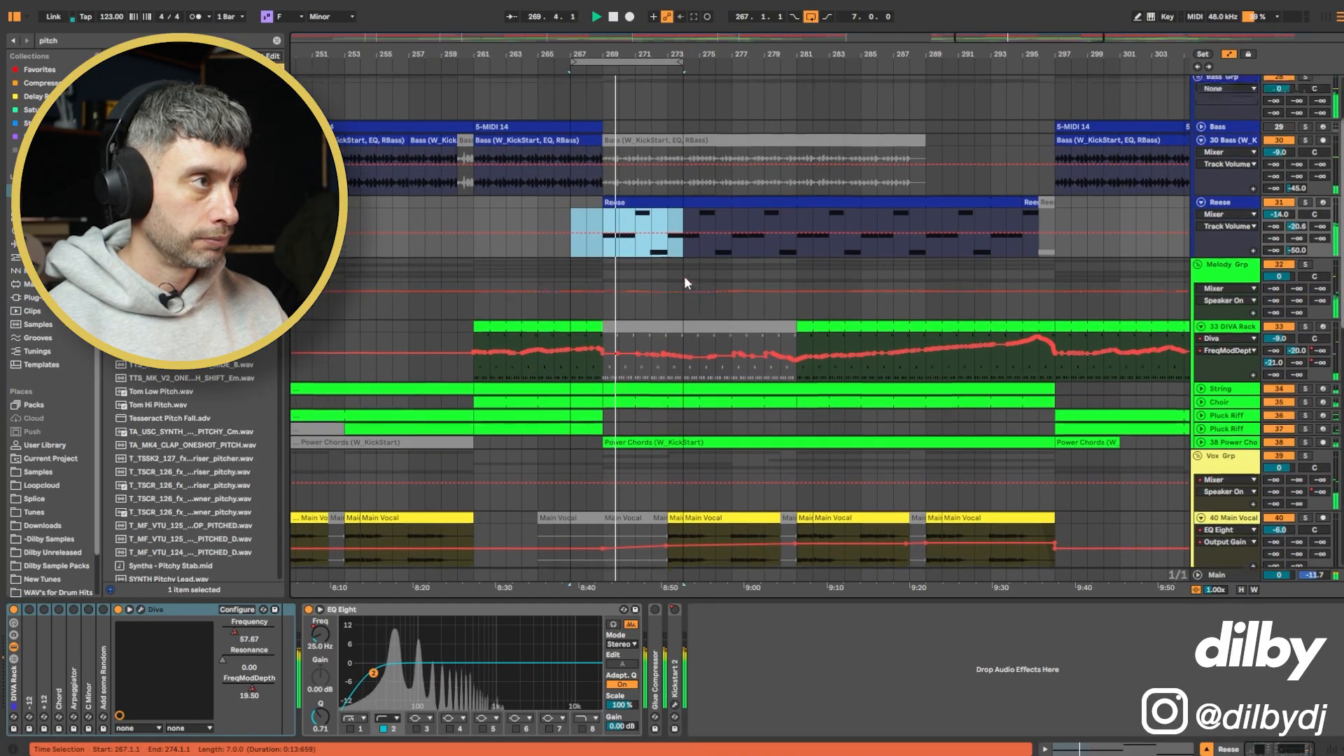
pyautogui.press('space')
pyautogui.moveTo(684, 62); pyautogui.dragTo(925, 62)
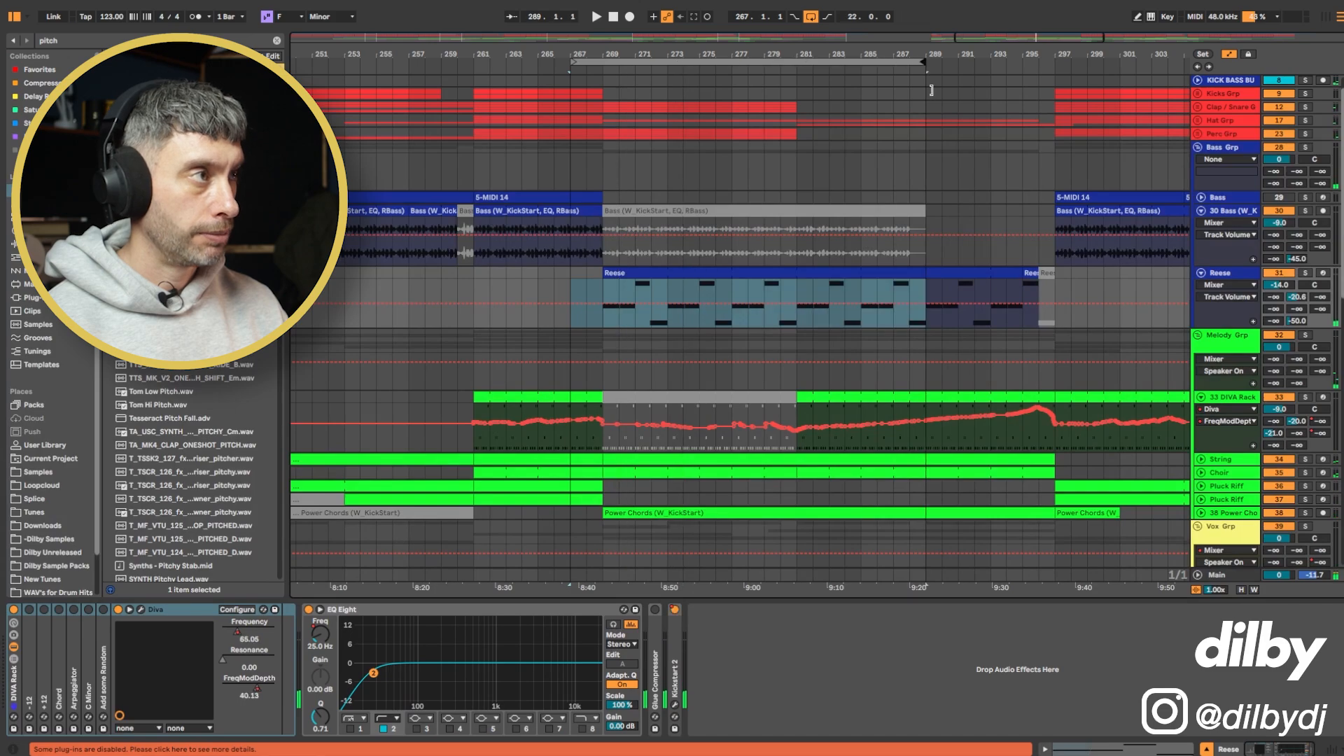
# - Deactivate the Reese clip's first four bars, from bar 269 to bar 273
pyautogui.click(634, 275)
pyautogui.moveTo(605, 278); pyautogui.dragTo(668, 270)
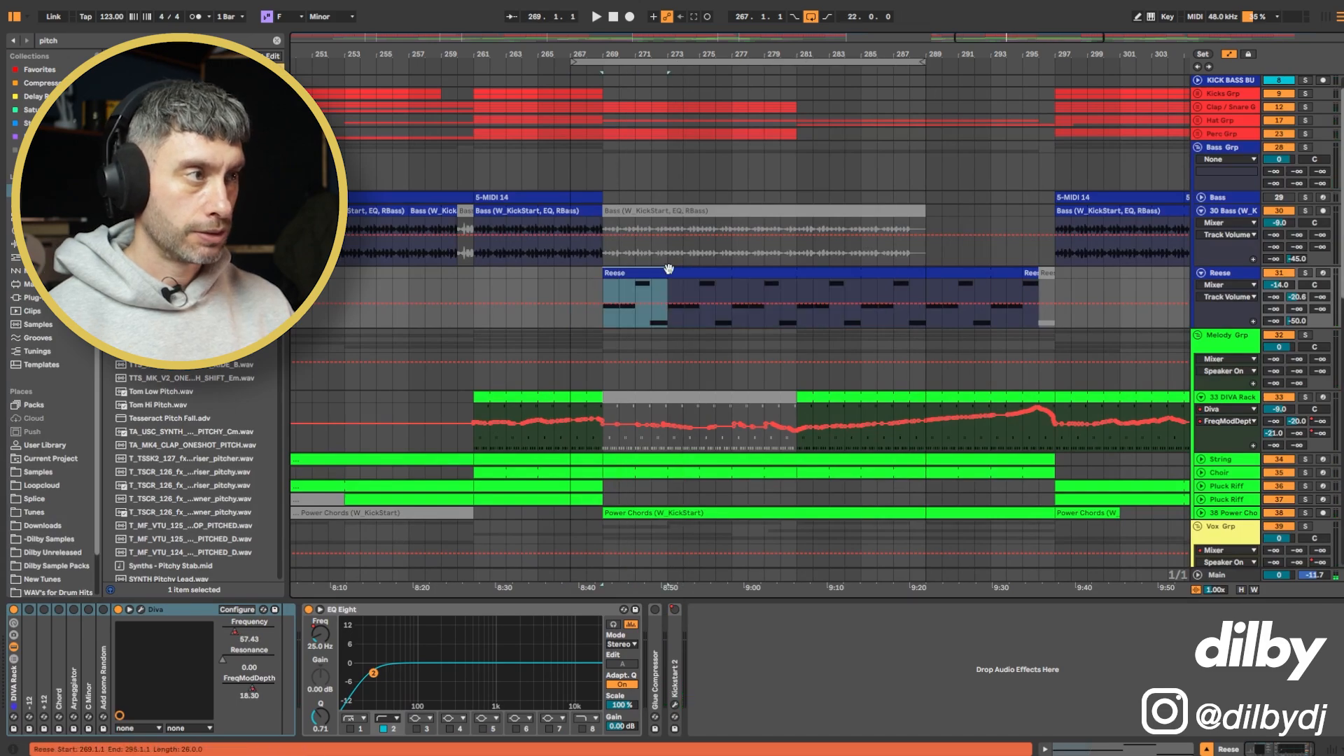
pyautogui.press('0')
# - Play from bar 267 and review the bass, melody and vocal tracks across the join and in the wider arrangement
pyautogui.press('space')
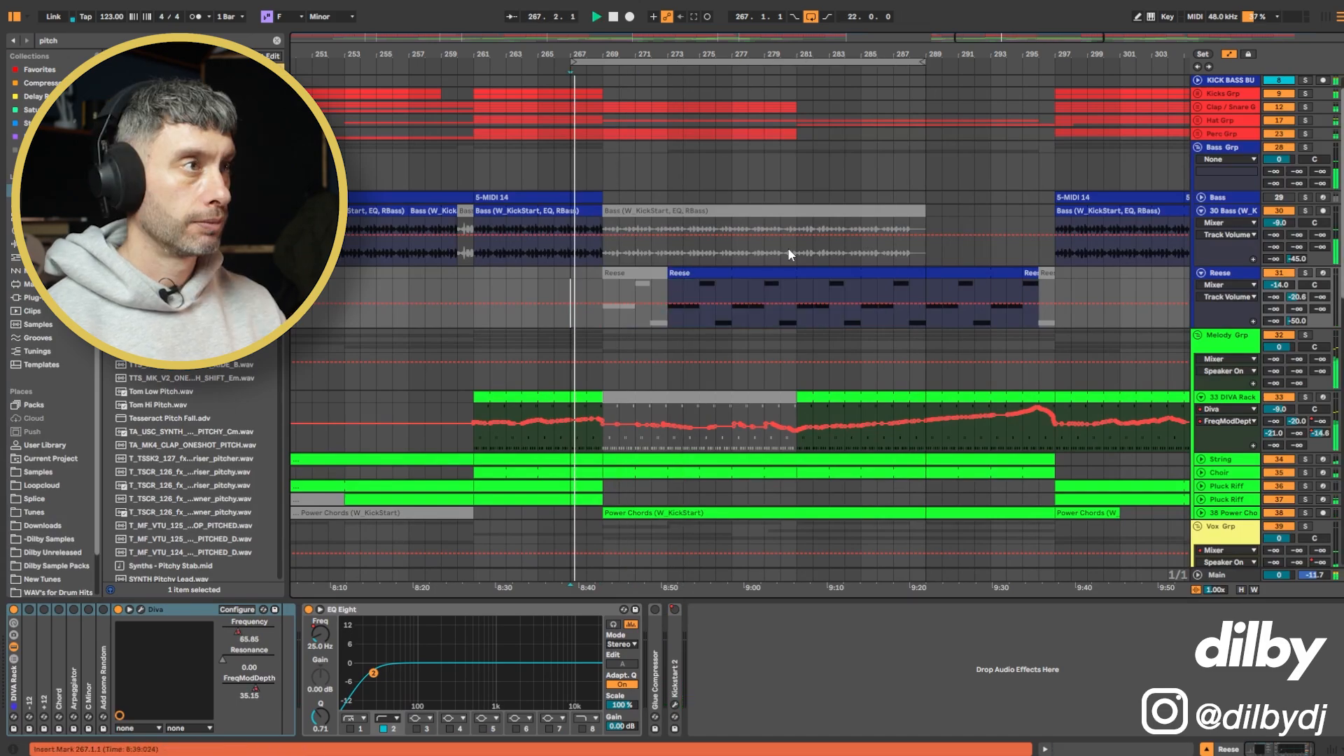
pyautogui.scroll(-8, 644, 422)
pyautogui.scroll(-3, 645, 422)
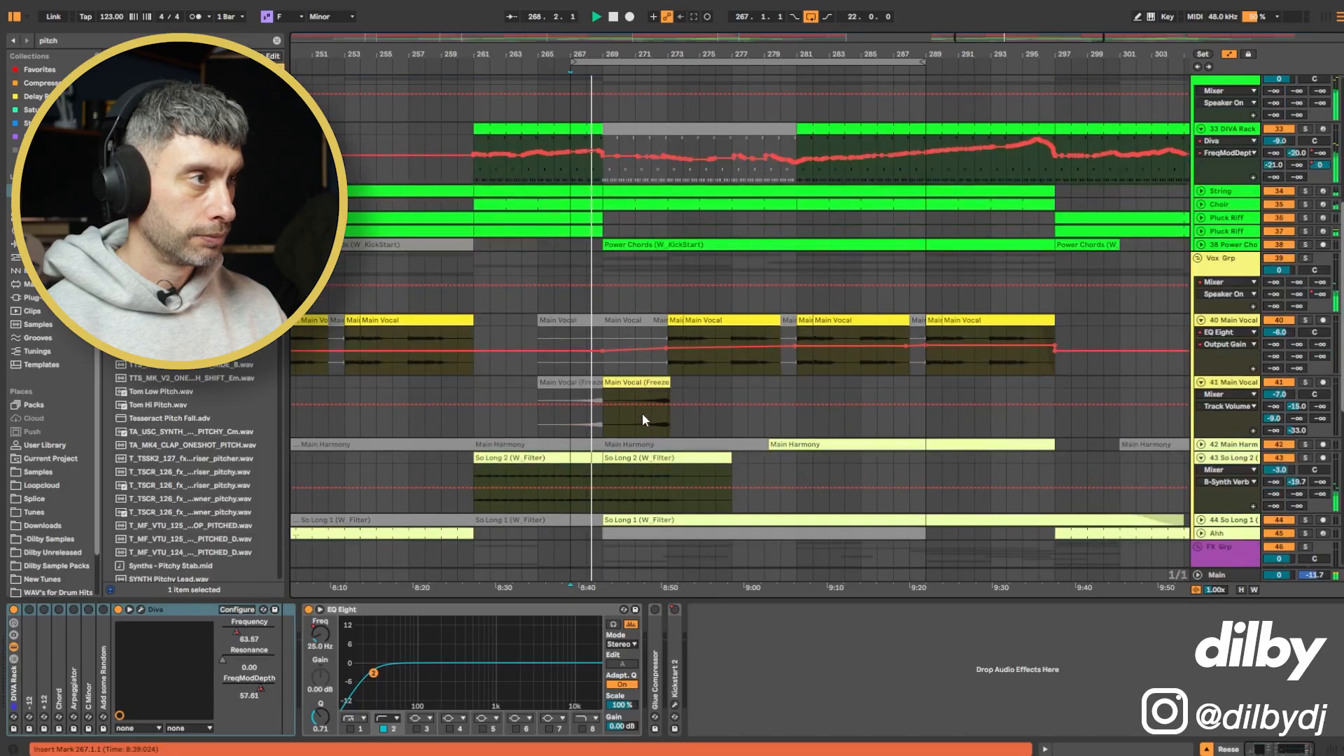
pyautogui.scroll(-3, 654, 392)
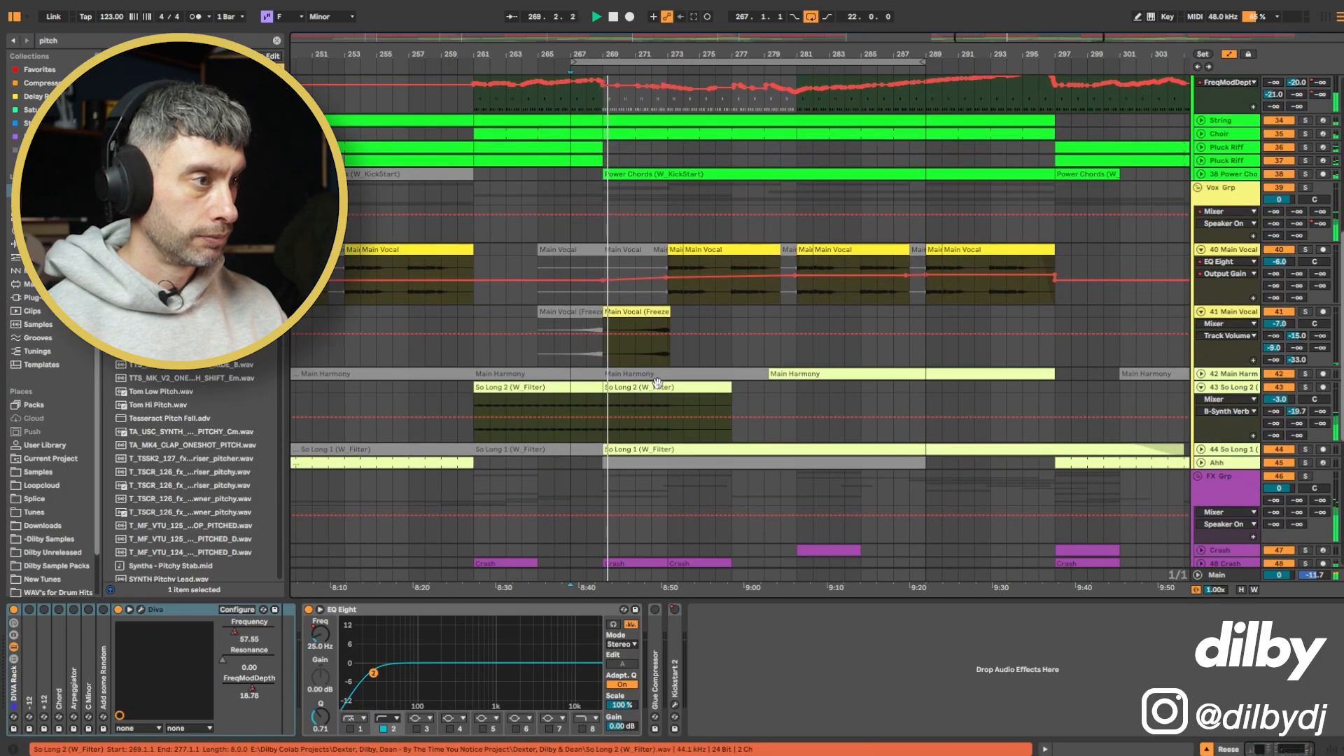
pyautogui.scroll(3, 657, 383)
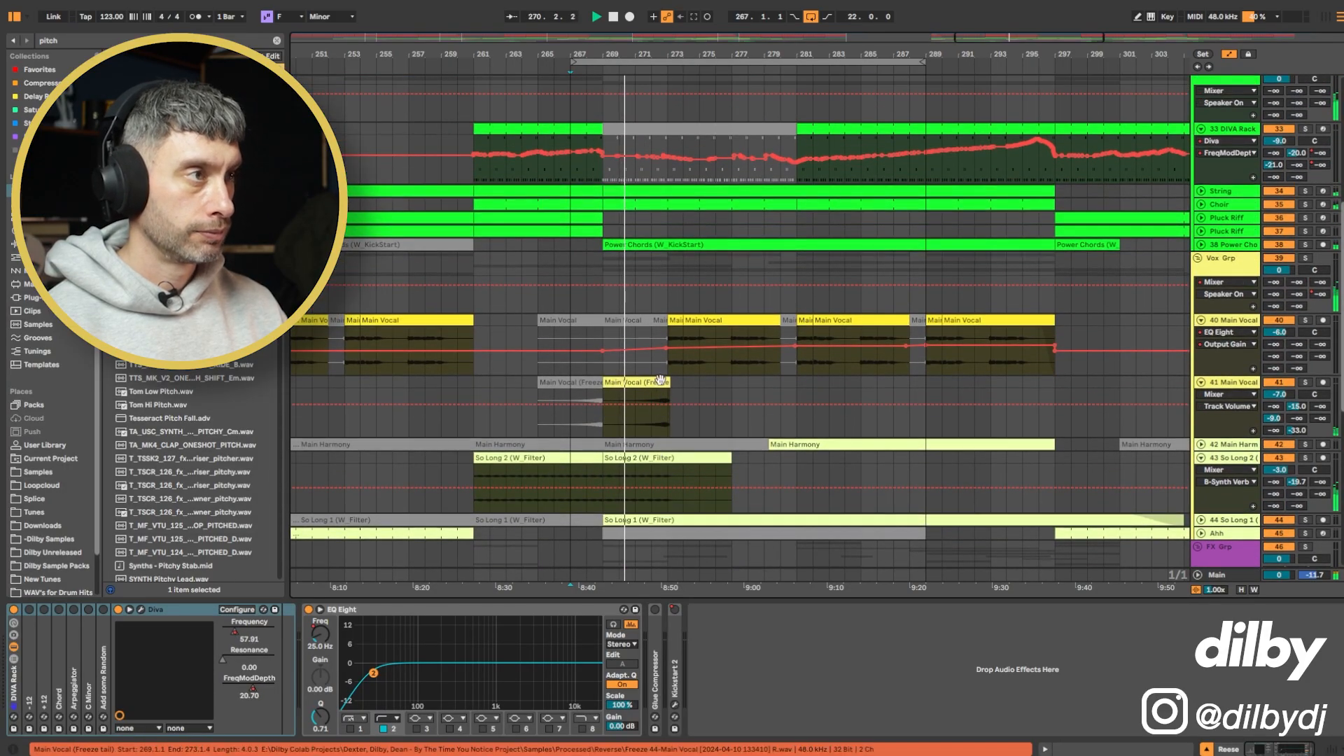
pyautogui.scroll(3, 661, 380)
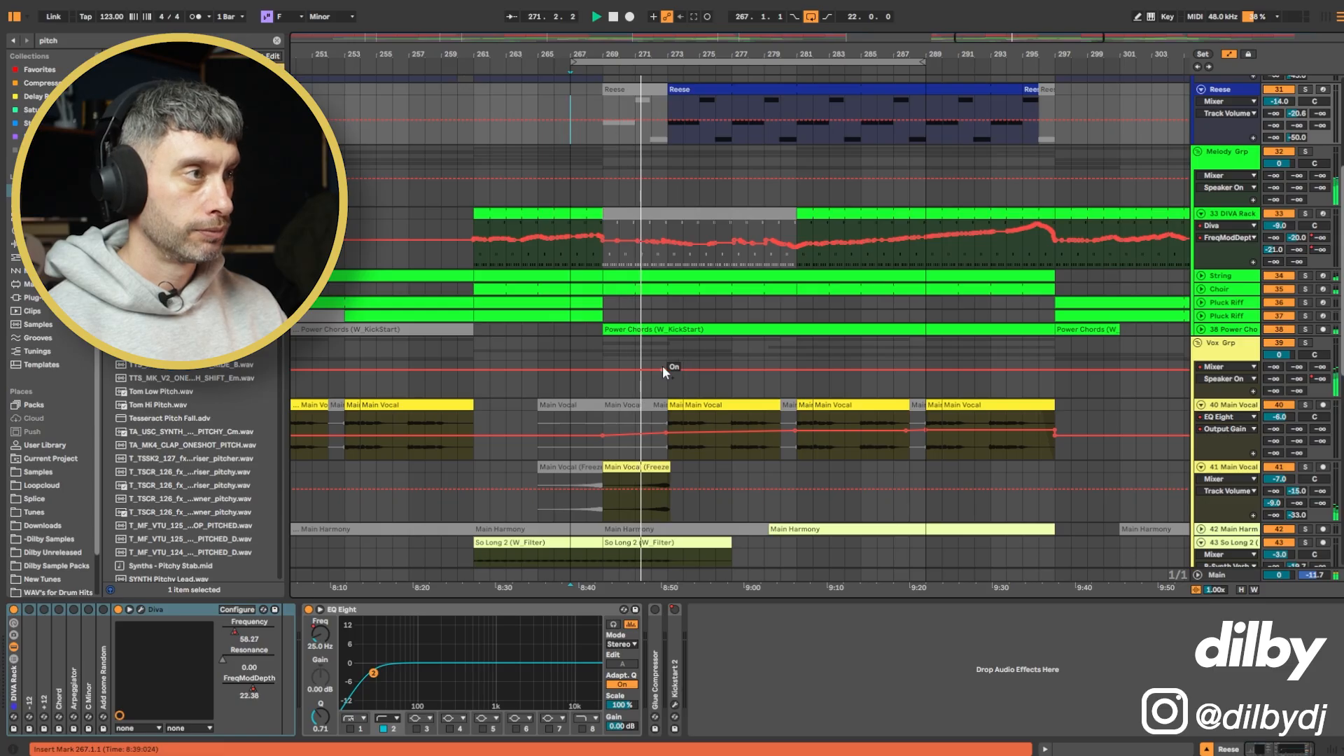
pyautogui.scroll(3, 662, 365)
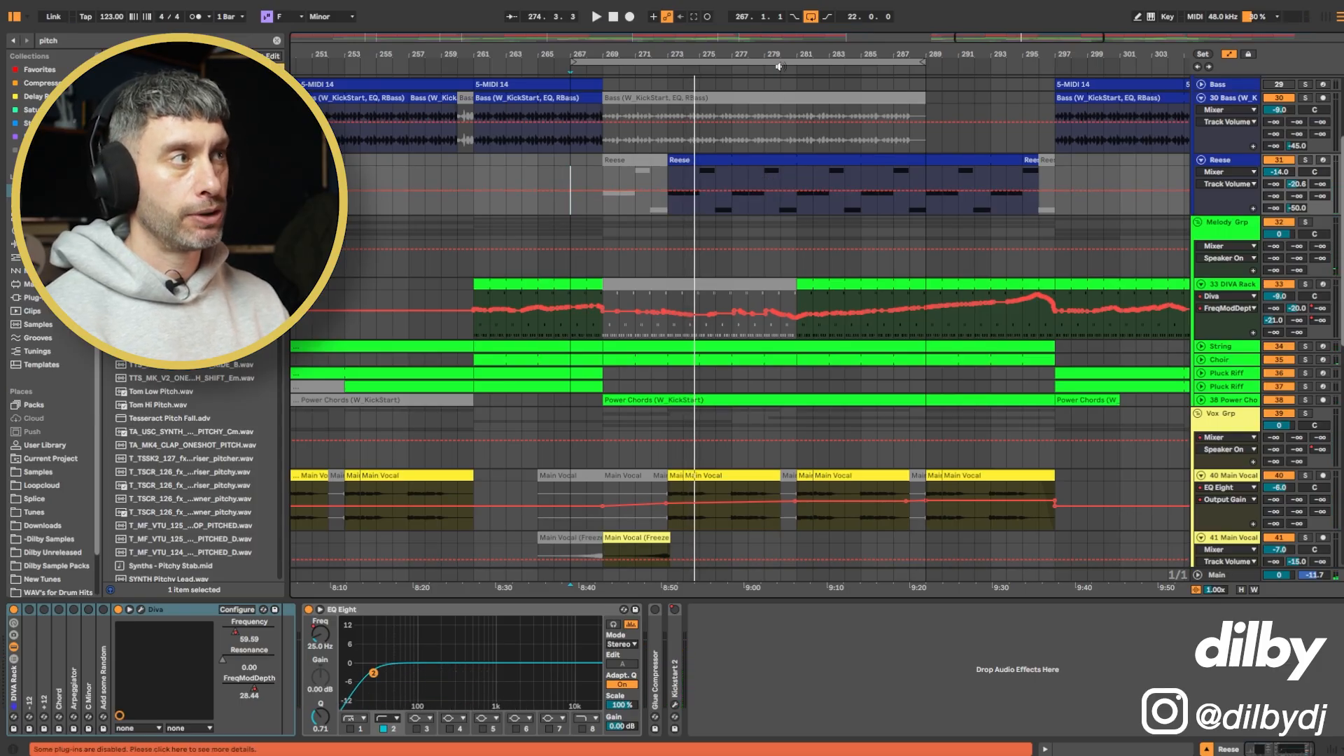
pyautogui.moveTo(787, 57); pyautogui.dragTo(717, 3)
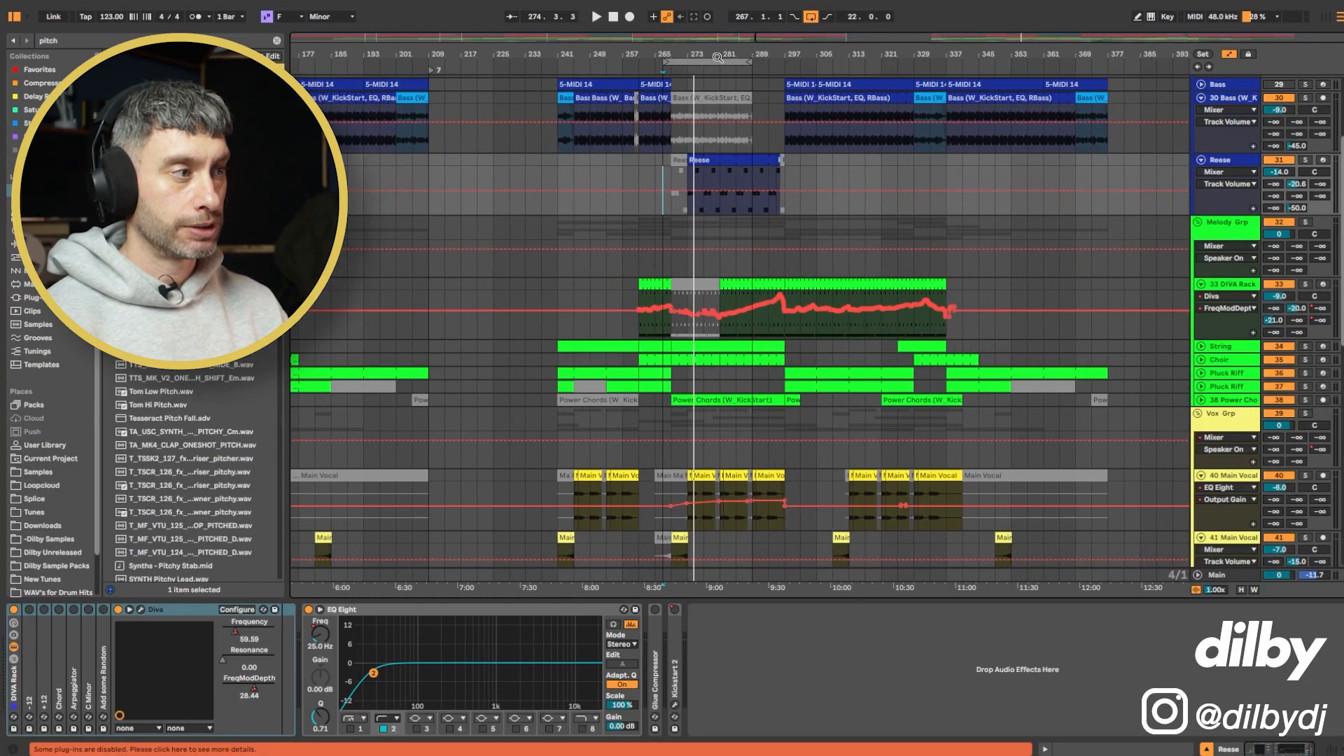
pyautogui.scroll(-4, 924, 363)
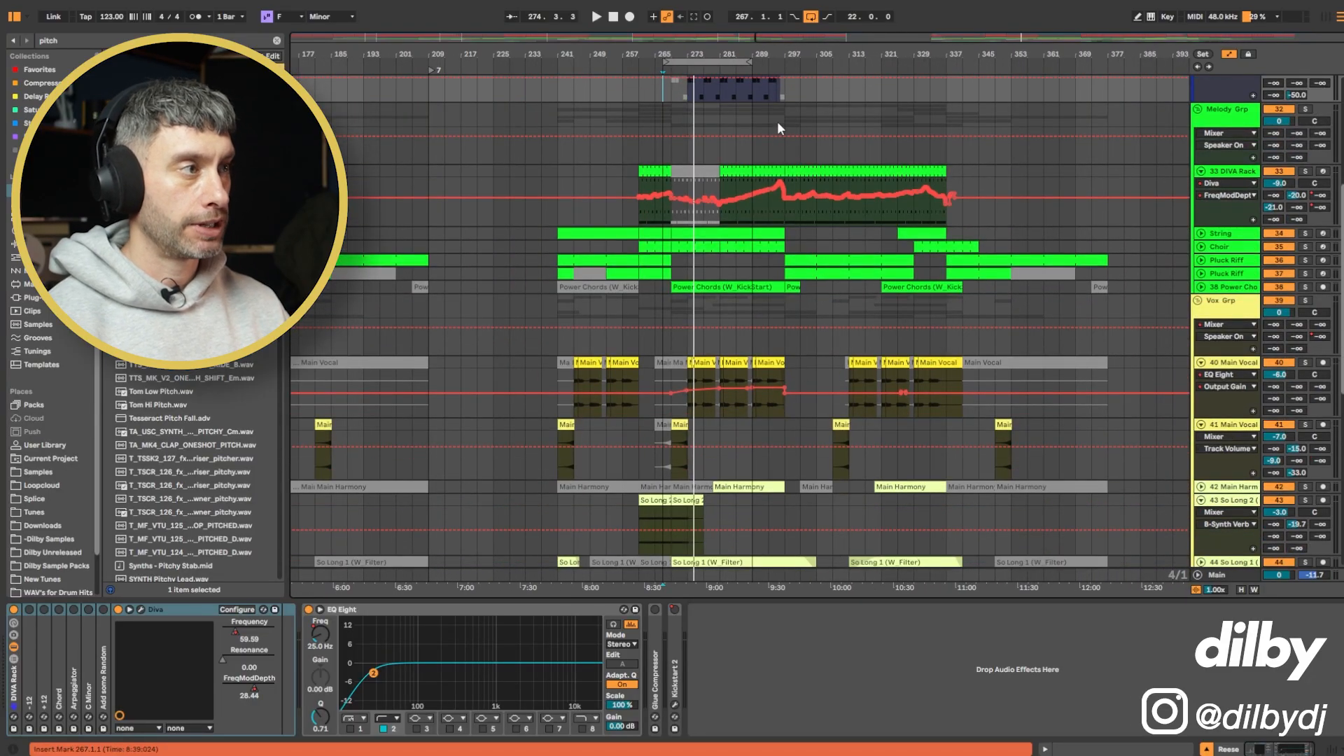
# - Loop the eight bars from 301 to 309, over the gap between the premaster clips, and delete that time across the whole arrangement
pyautogui.scroll(4, 903, 203)
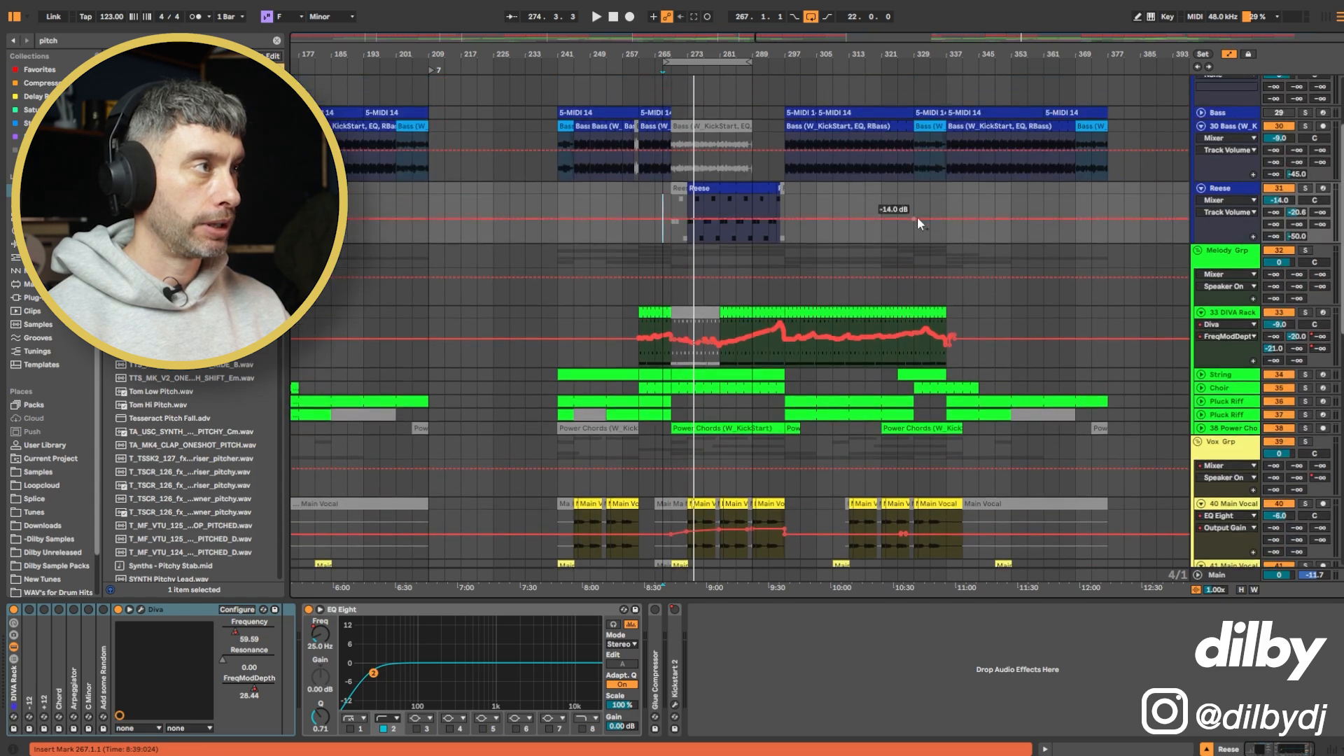
pyautogui.scroll(-6, 918, 217)
pyautogui.scroll(4, 843, 253)
pyautogui.scroll(-8, 756, 309)
pyautogui.scroll(-2, 706, 497)
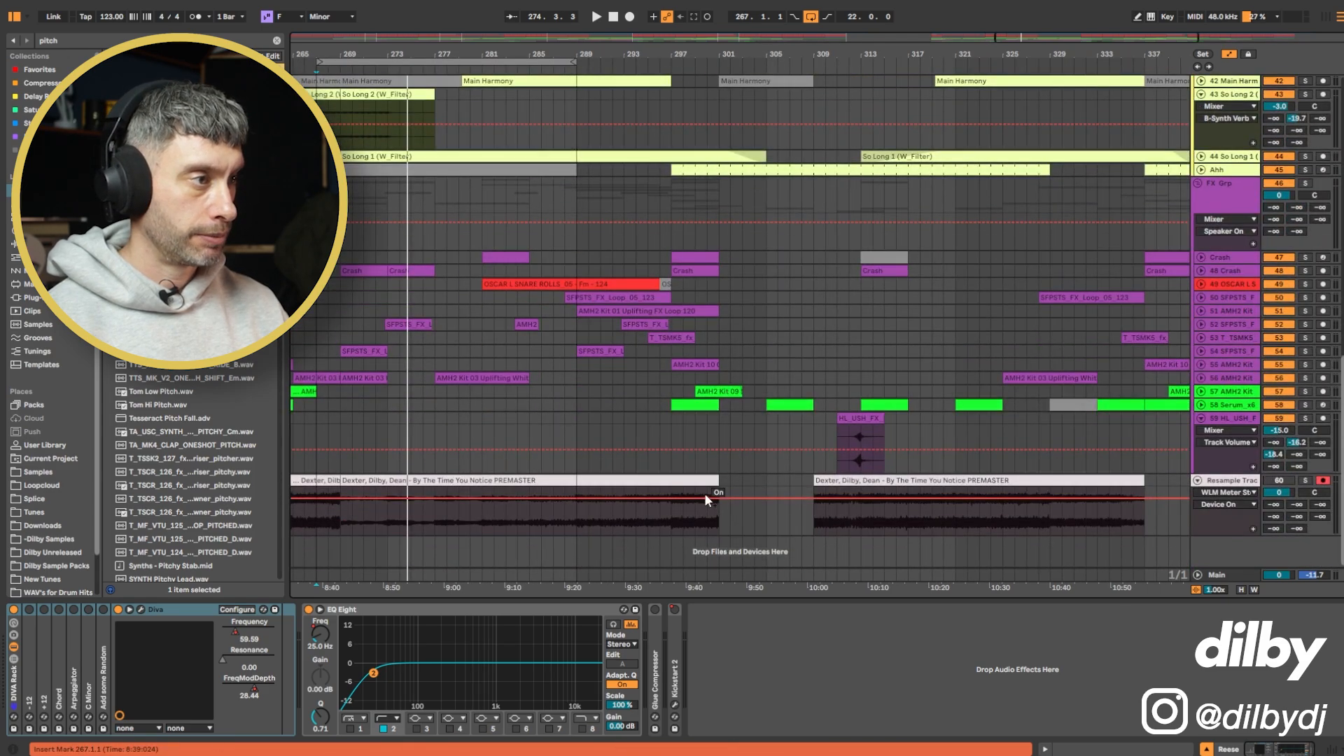
pyautogui.moveTo(720, 464); pyautogui.dragTo(825, 468)
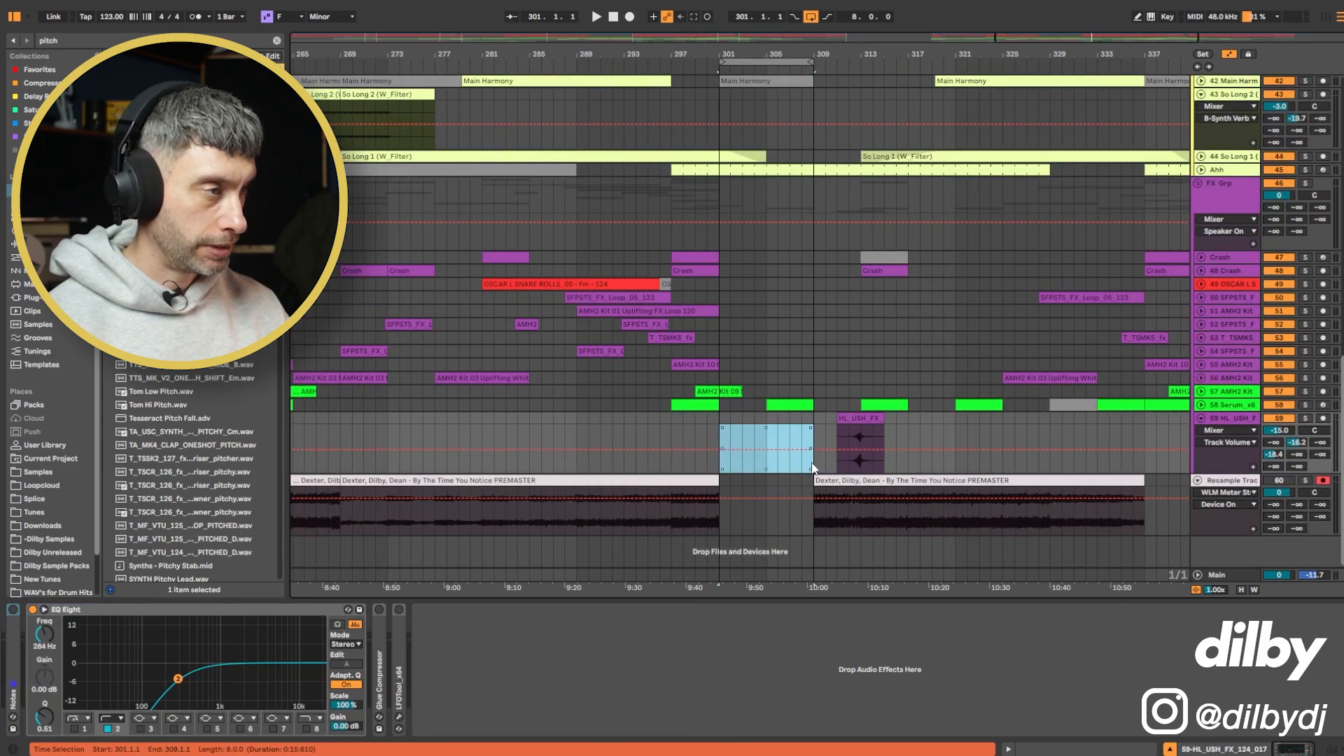
pyautogui.press('z')
pyautogui.moveTo(827, 388); pyautogui.dragTo(846, 253)
pyautogui.click(693, 393)
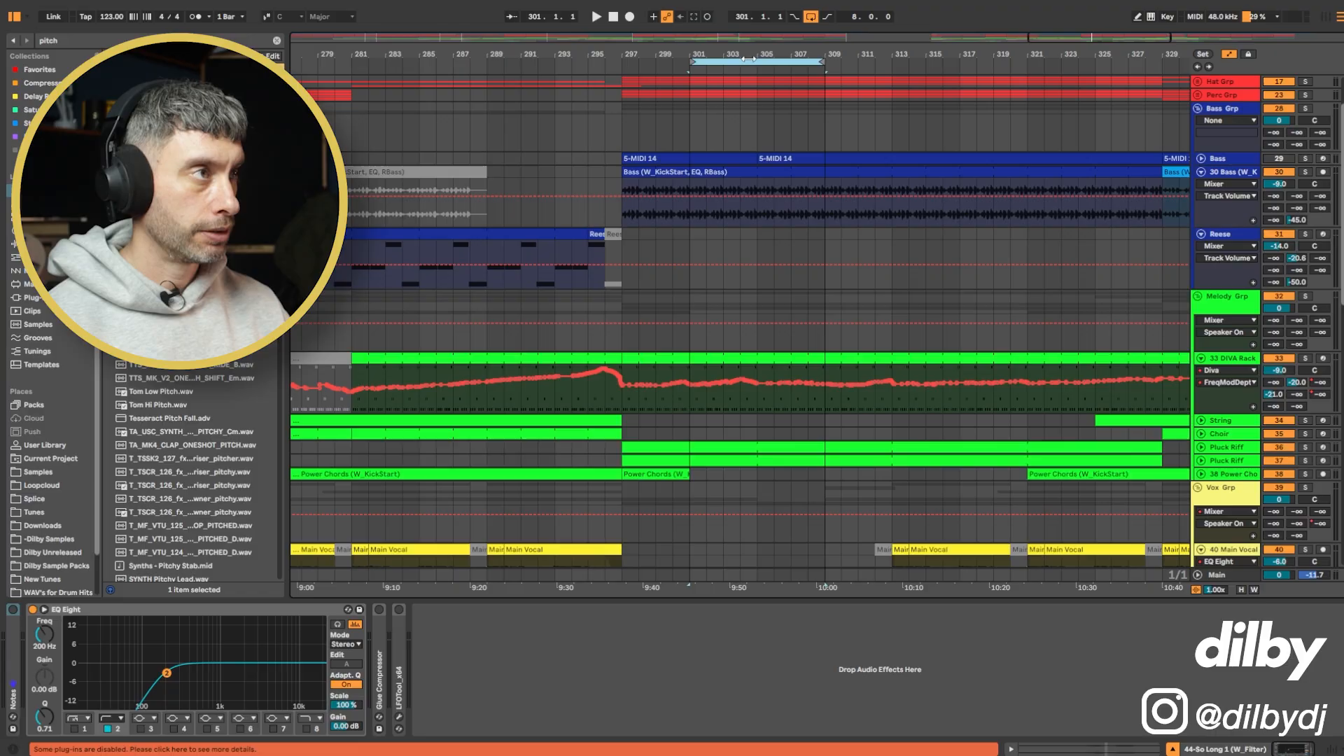
pyautogui.click(748, 60)
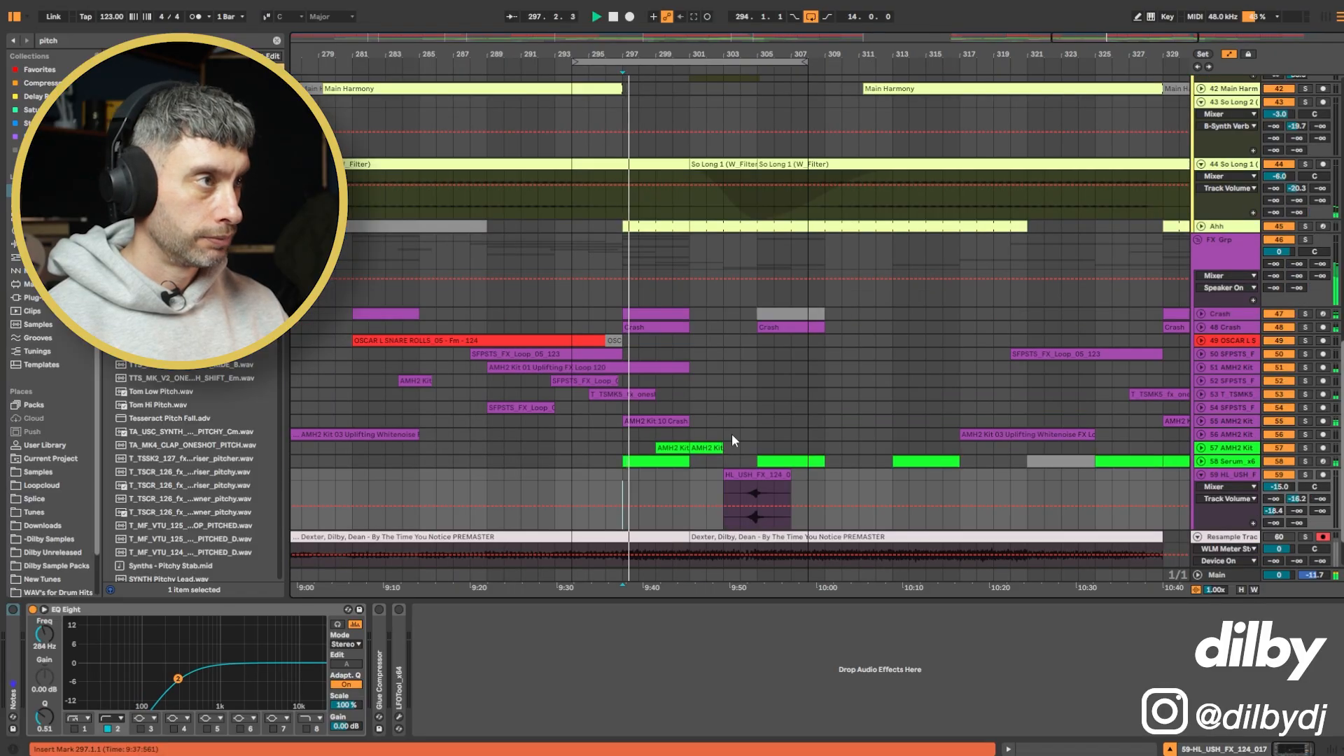
# - Play across the new join at bar 301 with the loop lengthened to 28 bars from bar 294, leaving only the Vox group expanded
pyautogui.scroll(3, 733, 433)
pyautogui.scroll(5, 732, 431)
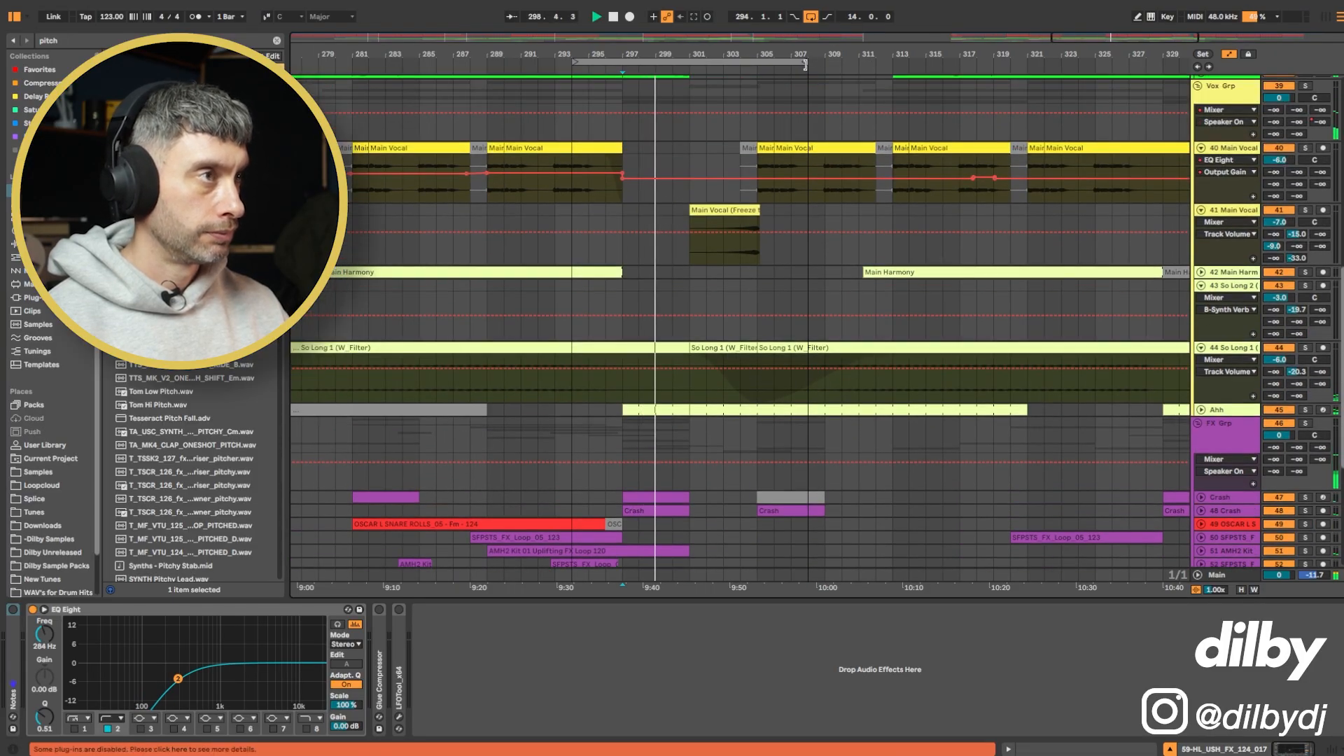
pyautogui.moveTo(809, 63); pyautogui.dragTo(1043, 63)
pyautogui.scroll(3, 844, 112)
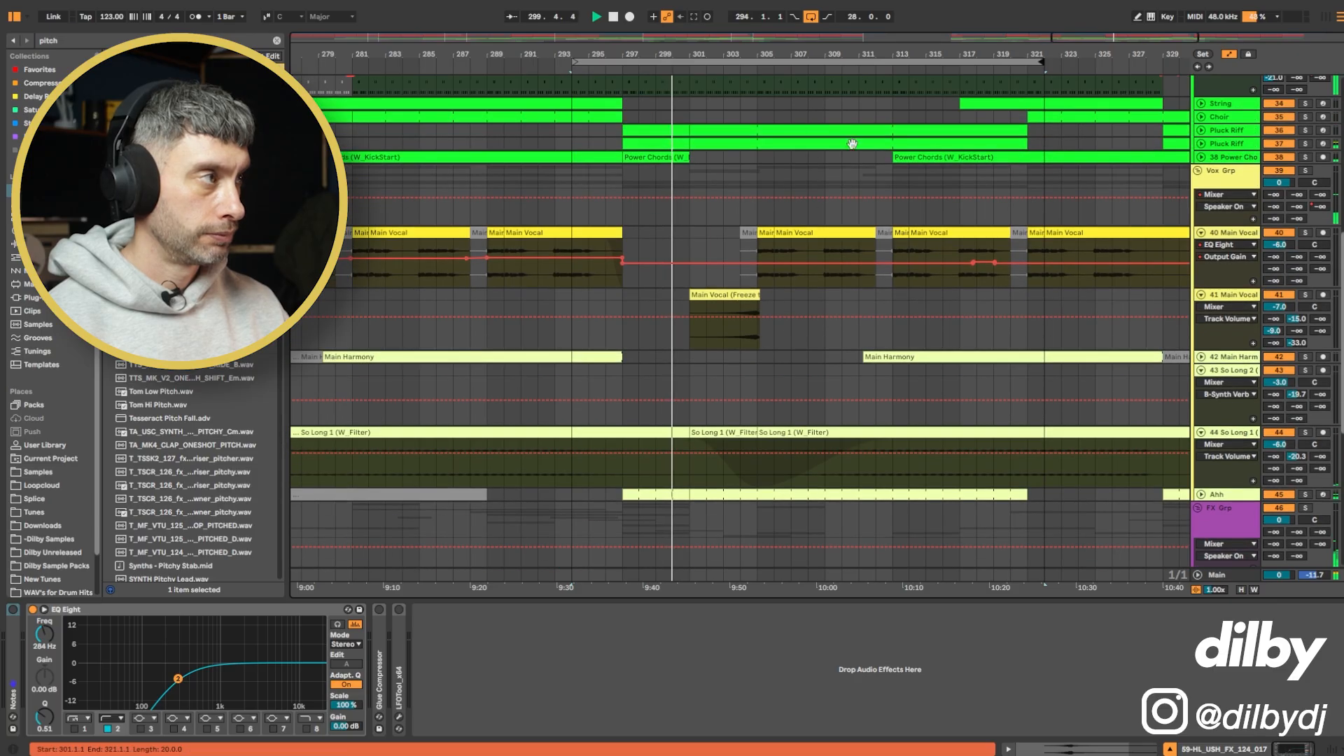
pyautogui.keyDown('alt'); pyautogui.click(1198, 171); pyautogui.keyUp('alt')
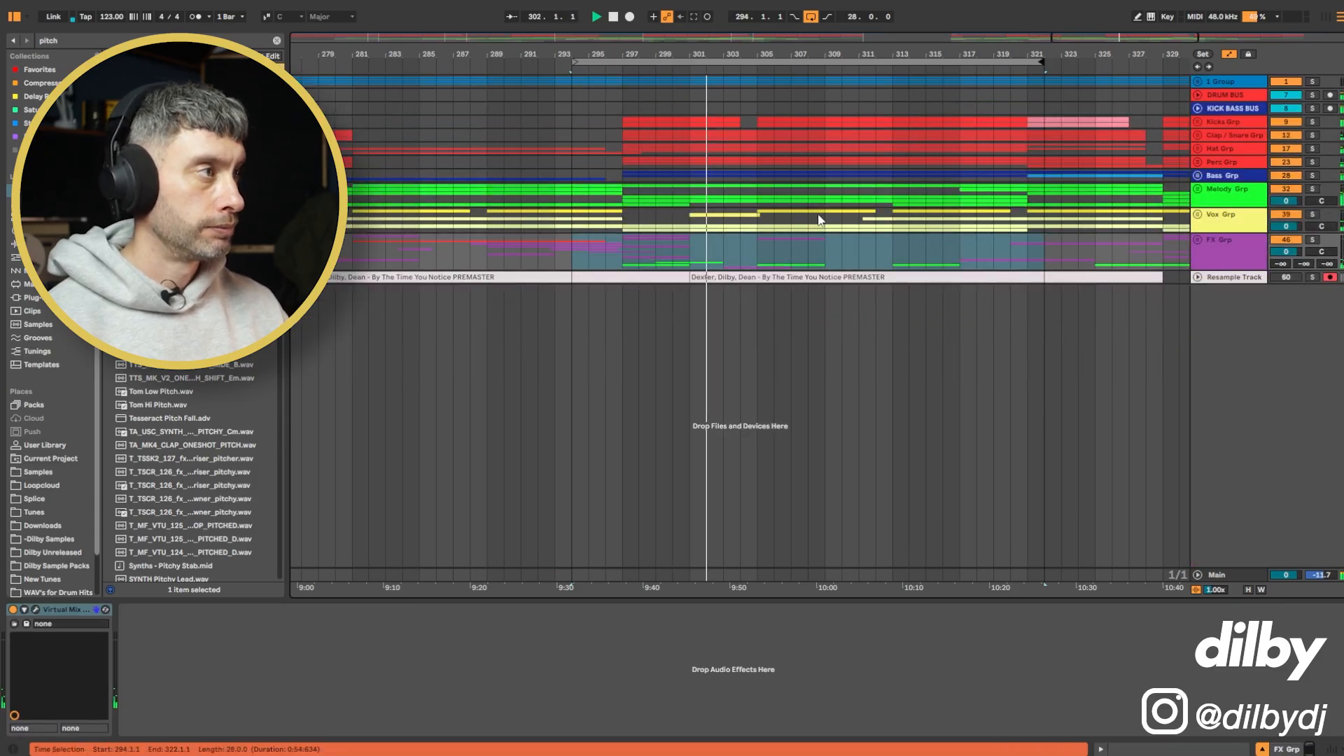
pyautogui.click(1222, 214)
pyautogui.click(1198, 214)
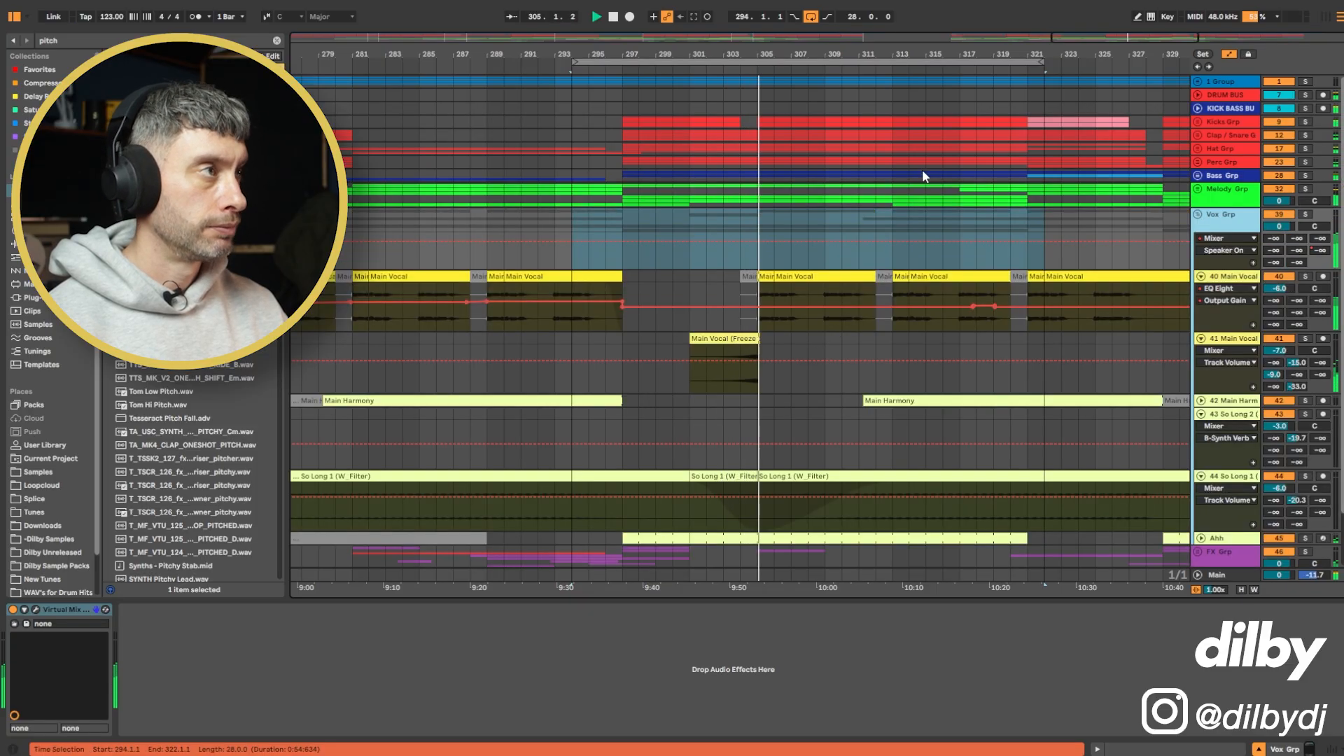
# - Select the 44 bars from 329 to 373 on the Kicks group and loop that range
pyautogui.moveTo(959, 54)
pyautogui.mouseDown()
pyautogui.moveTo(499, 41)
pyautogui.moveTo(532, 24)
pyautogui.mouseUp()
pyautogui.click(1079, 122)
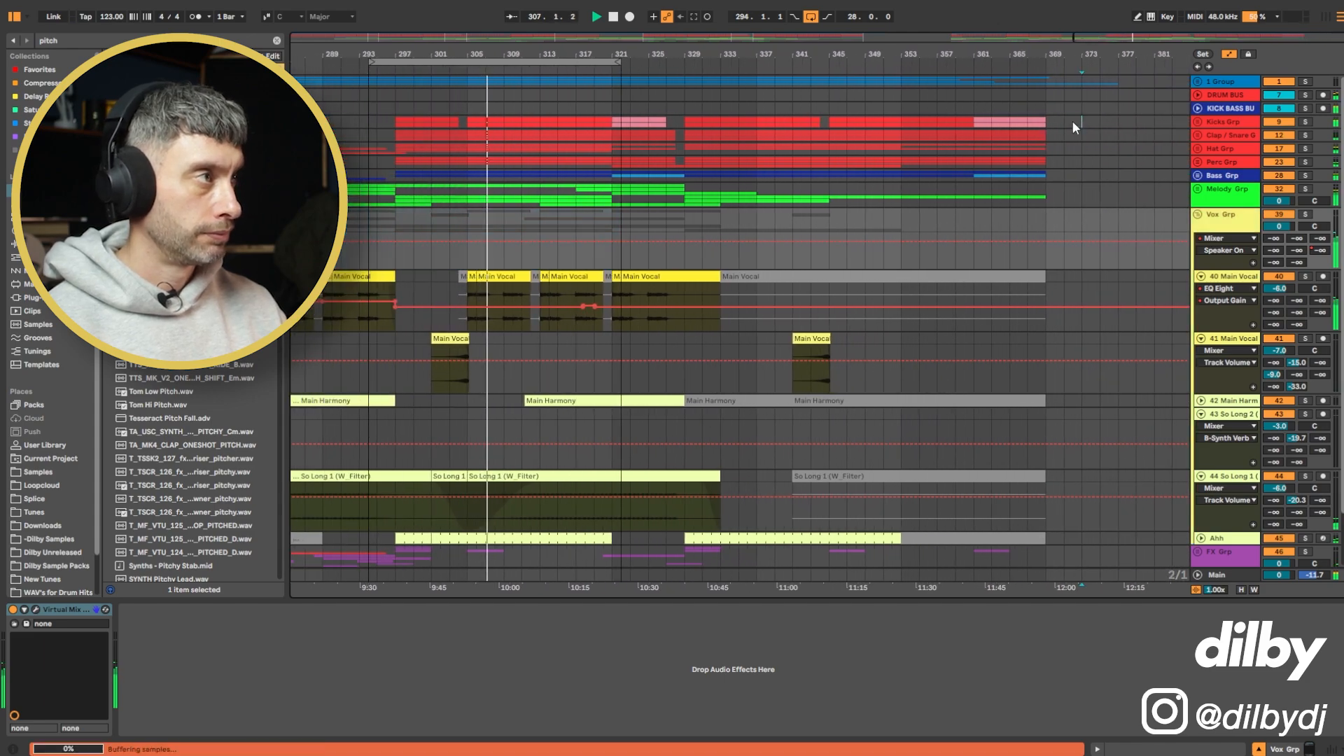
pyautogui.moveTo(1072, 120); pyautogui.dragTo(679, 121)
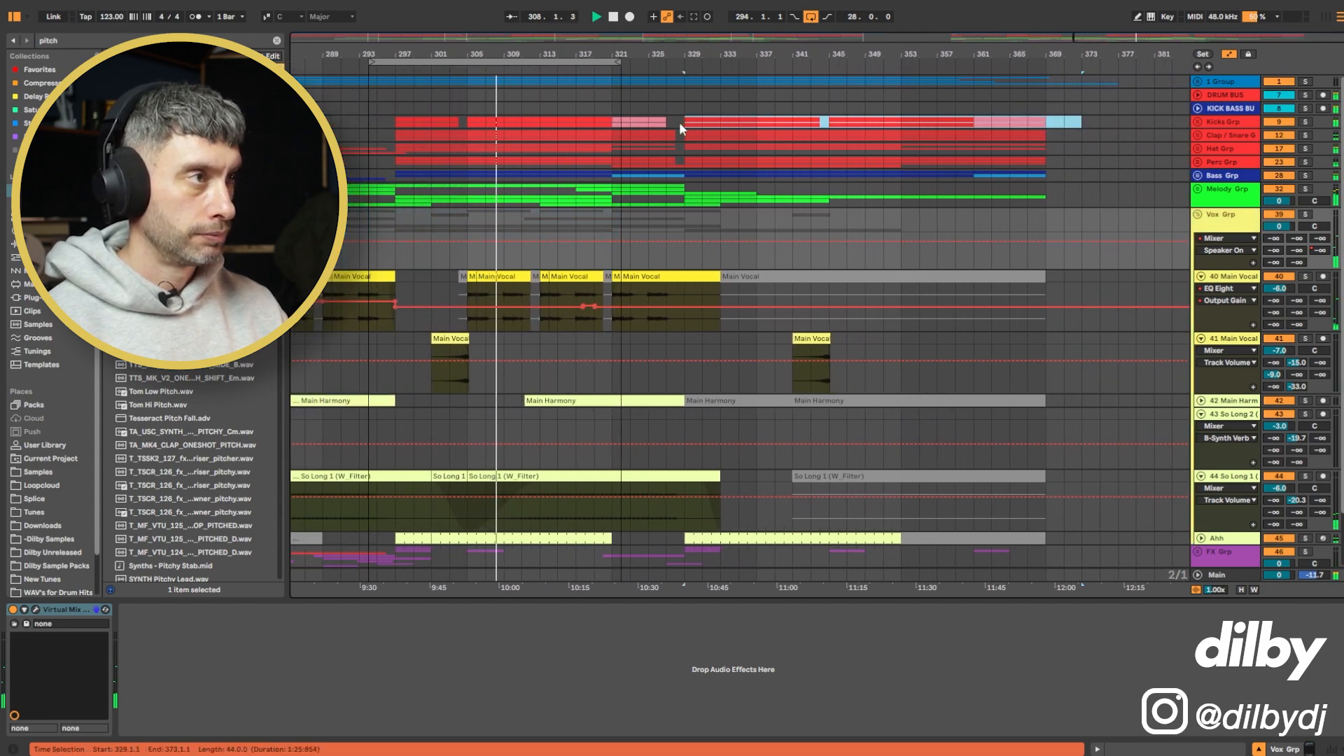
pyautogui.hotkey('ctrl', 'l')
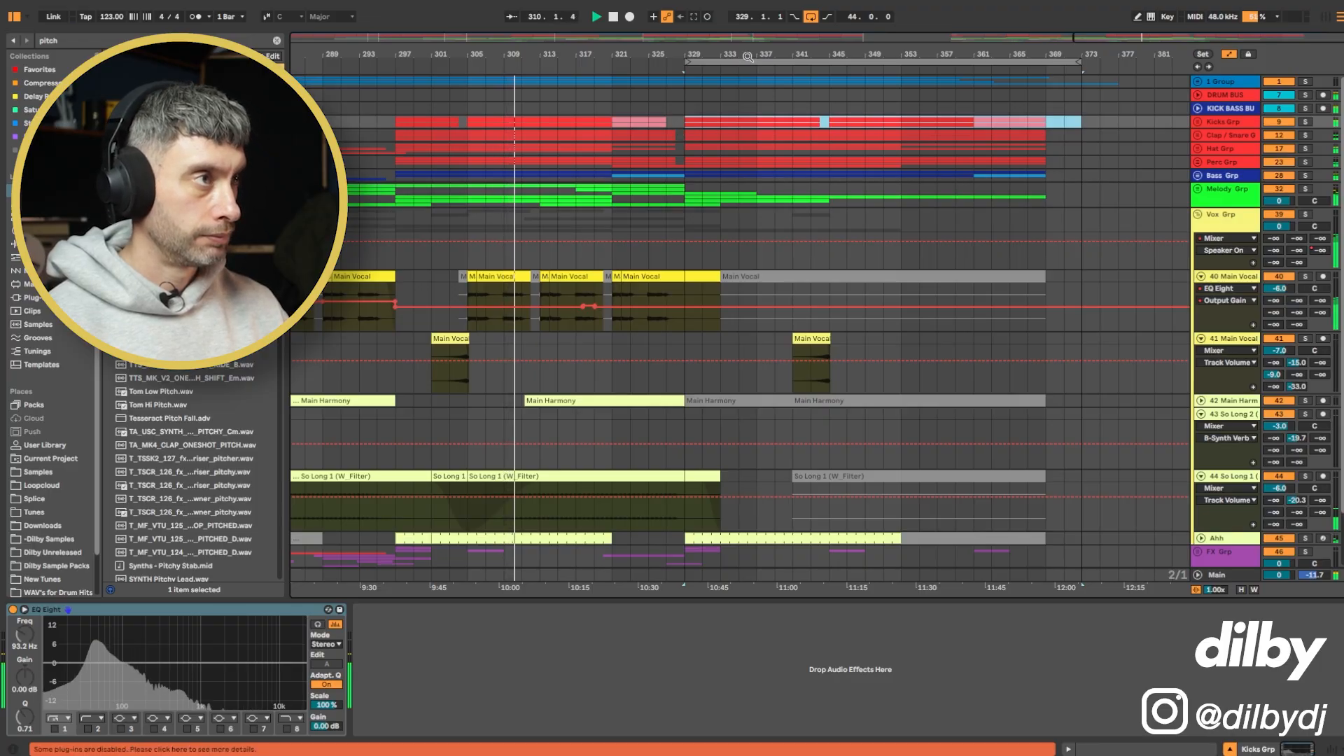
# - Expand the FX and Melody groups and copy the eight bars of FX clips from bar 329 to bar 373
pyautogui.scroll(-2, 798, 213)
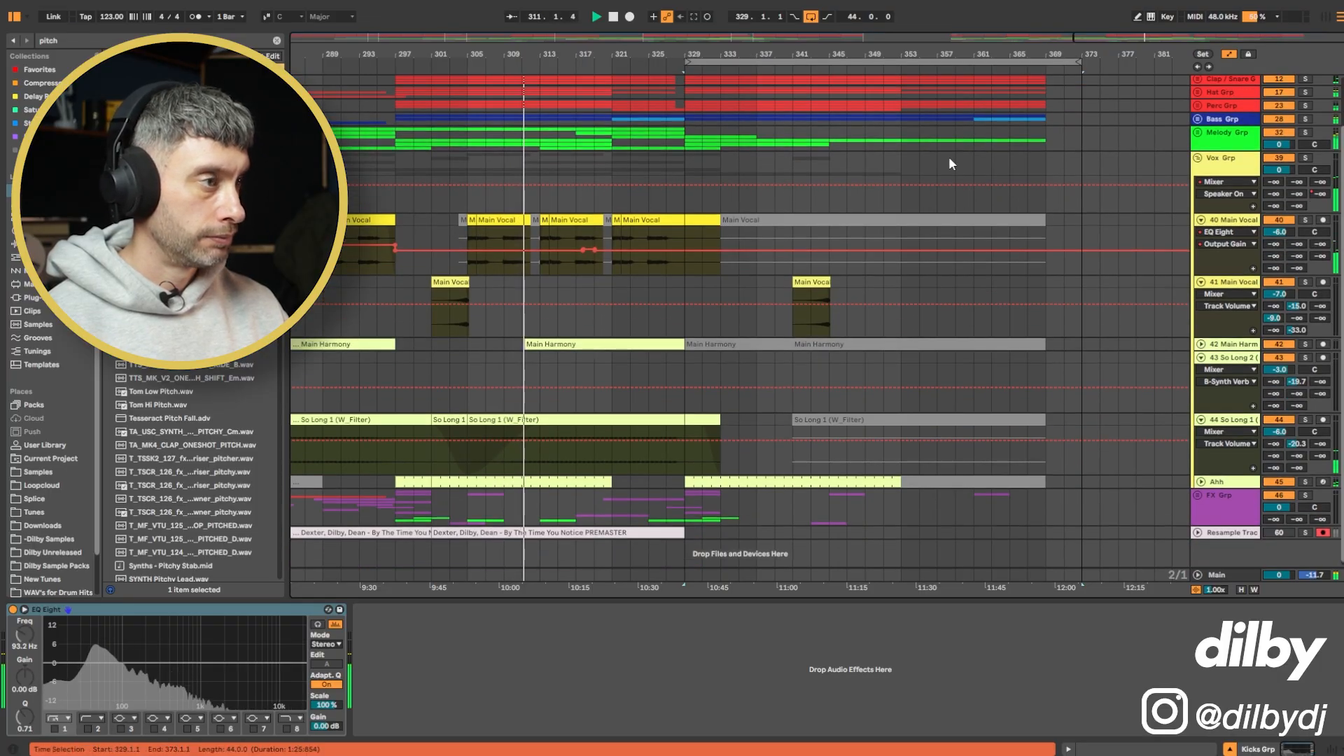
pyautogui.click(1198, 494)
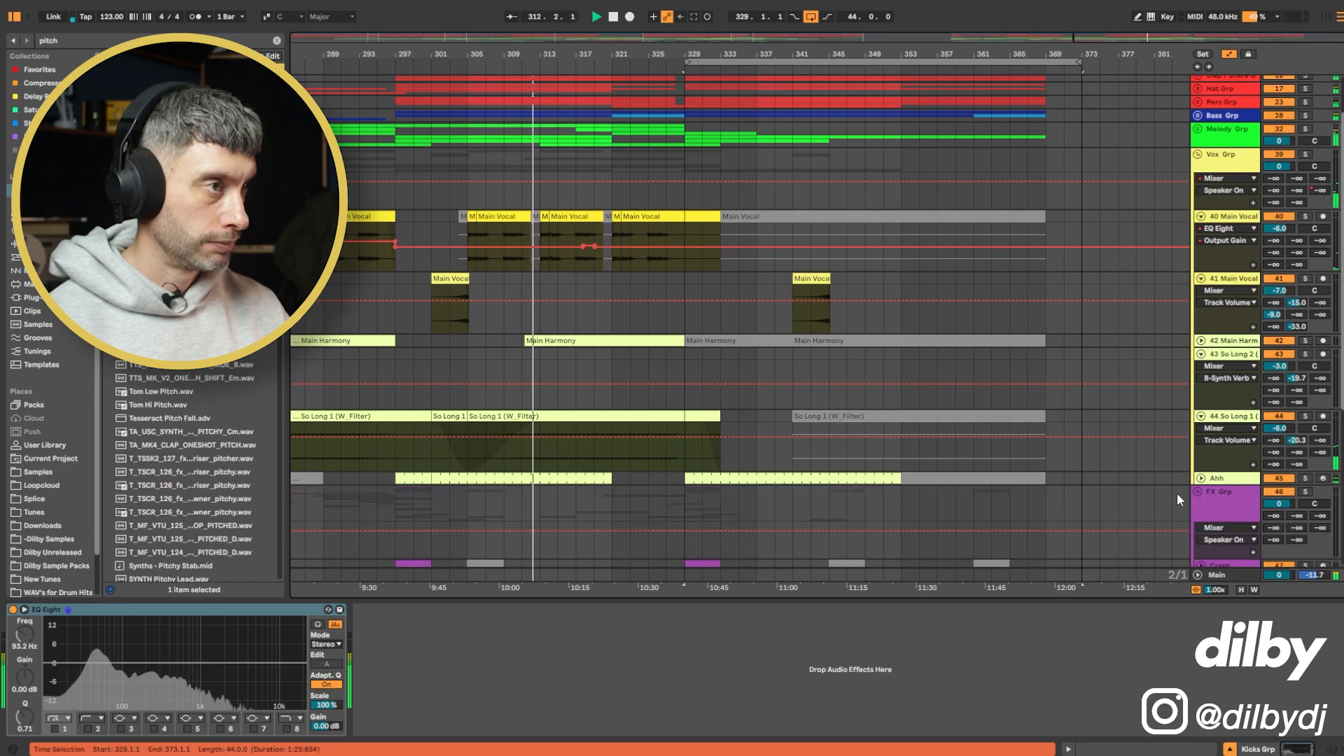
pyautogui.scroll(-8, 755, 445)
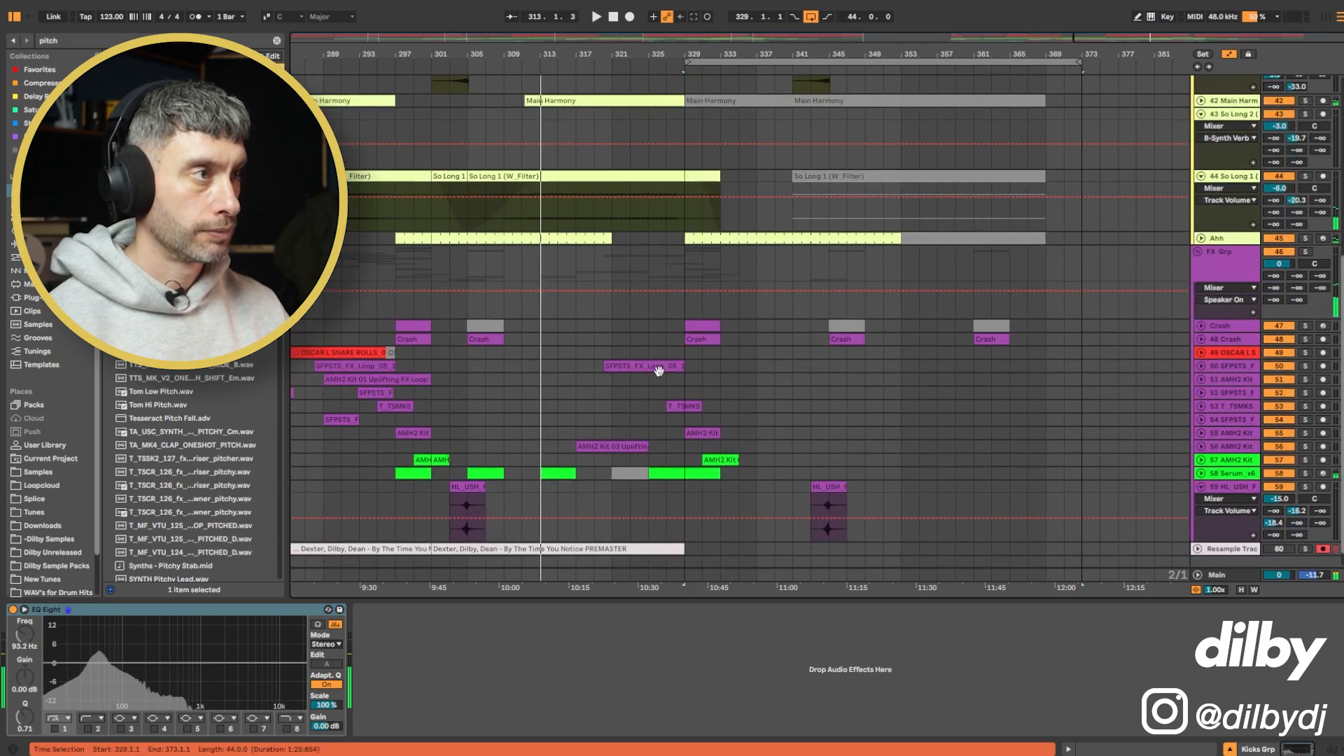
pyautogui.scroll(7, 658, 371)
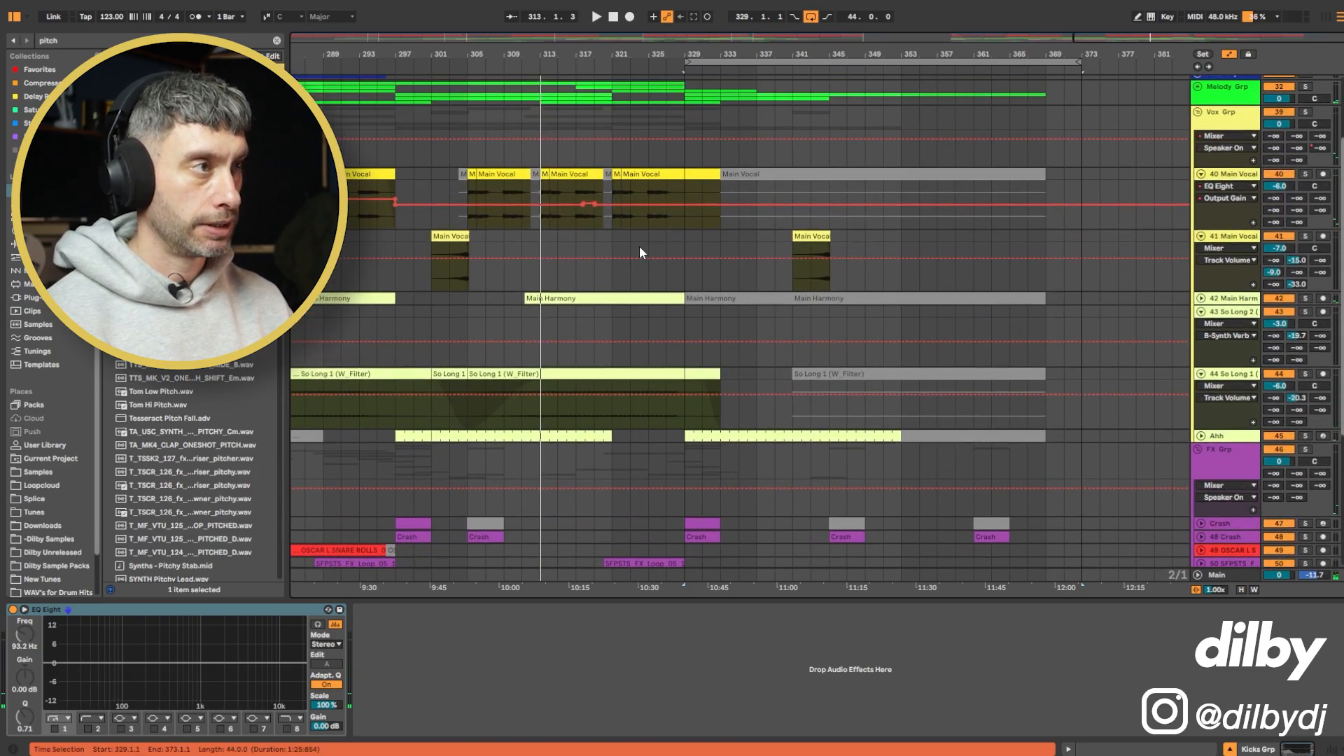
pyautogui.scroll(3, 674, 135)
pyautogui.scroll(-3, 722, 301)
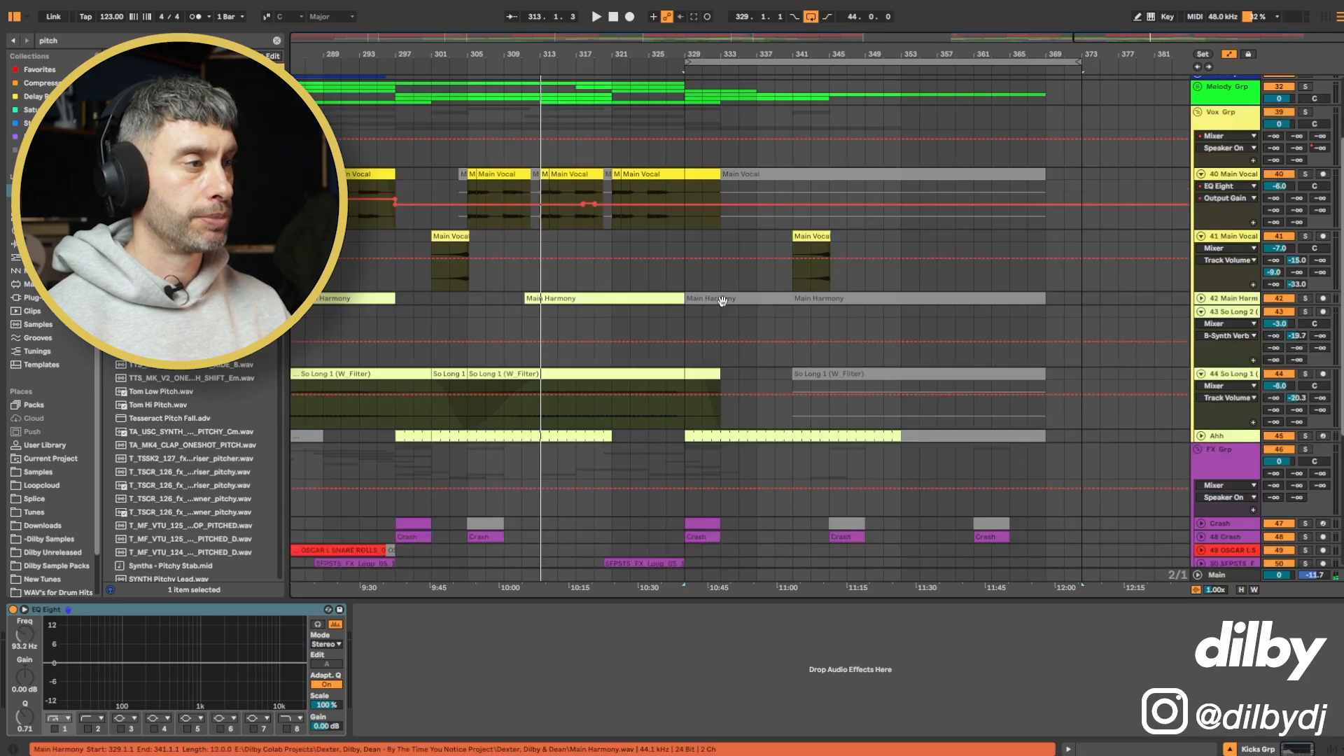
pyautogui.scroll(-8, 722, 301)
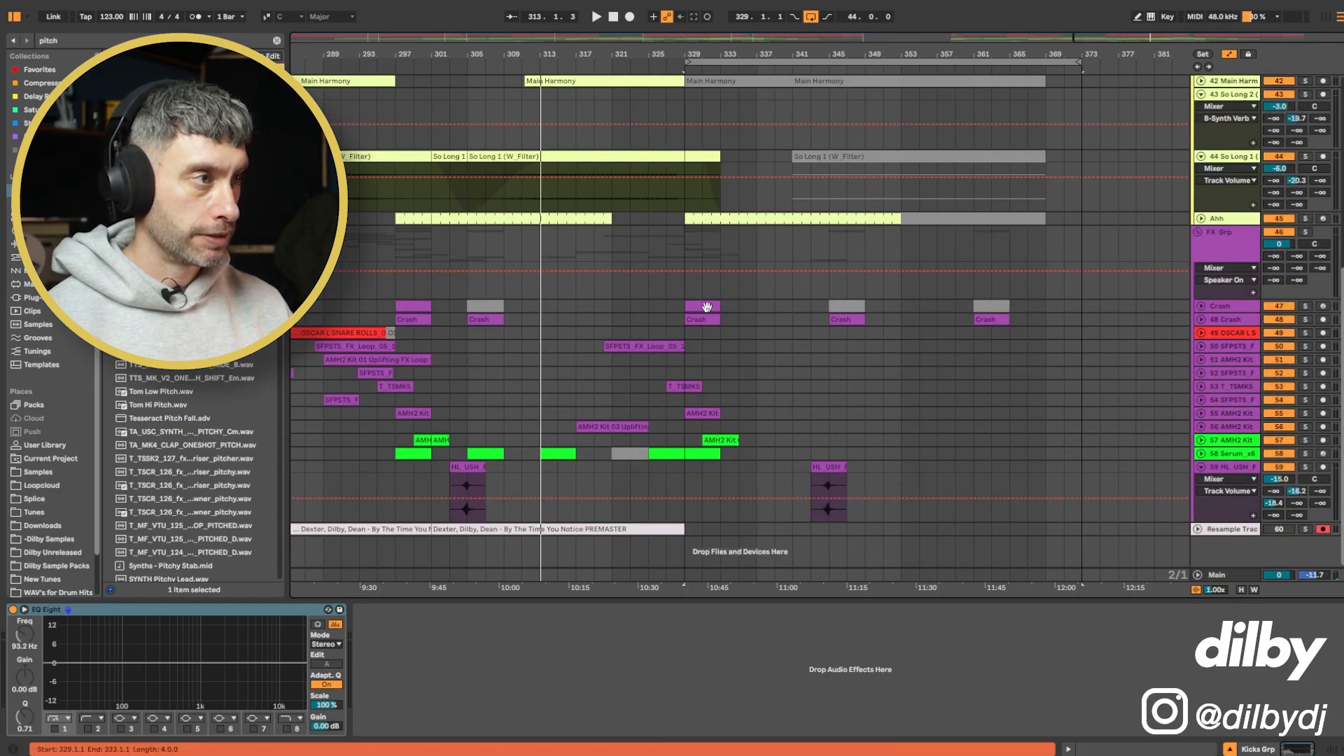
pyautogui.moveTo(757, 517); pyautogui.dragTo(1084, 308)
pyautogui.scroll(12, 1213, 181)
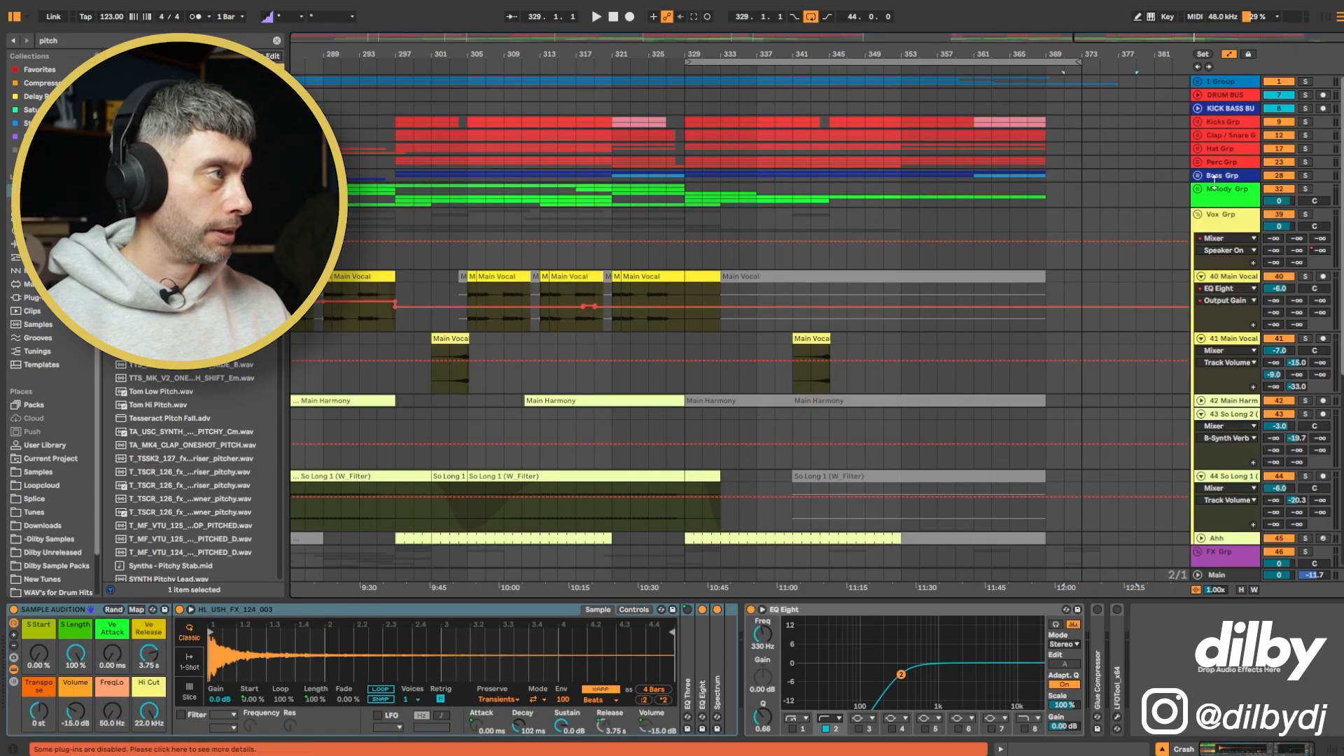
pyautogui.click(1198, 189)
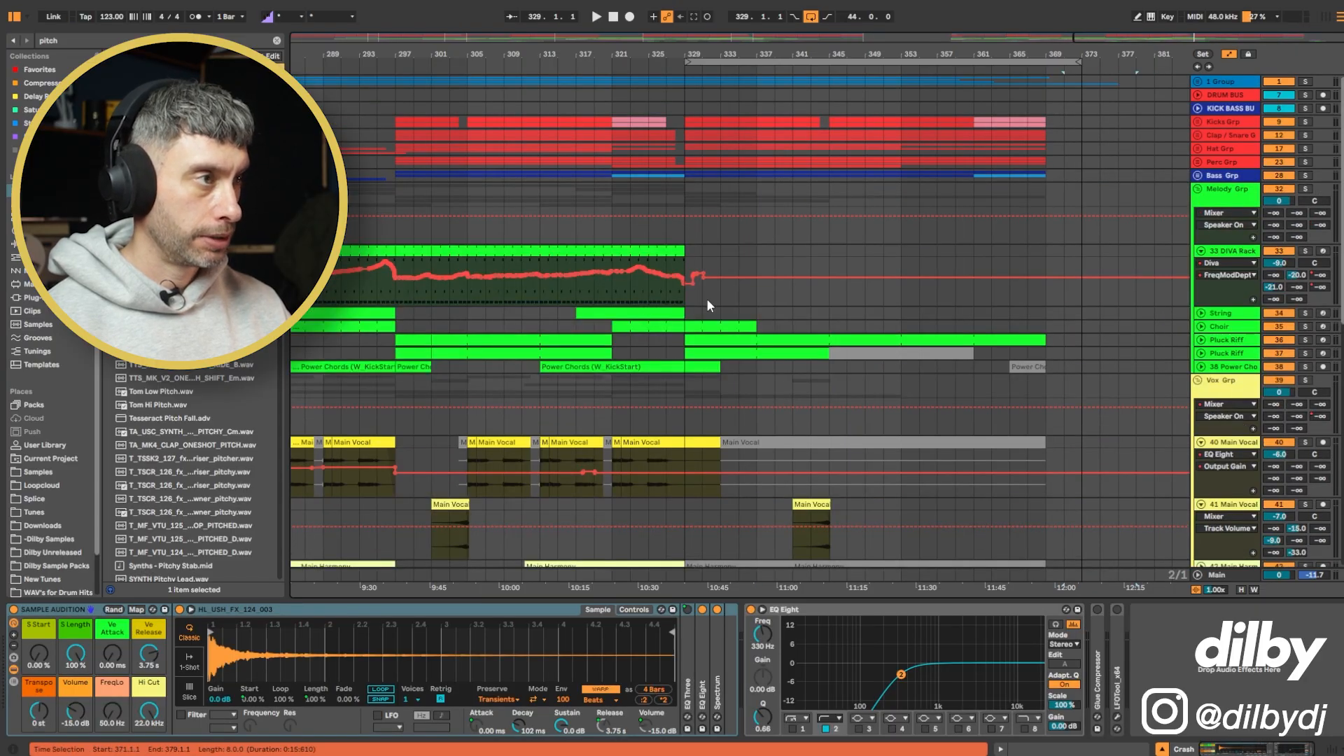
pyautogui.scroll(-12, 674, 325)
pyautogui.moveTo(1128, 452); pyautogui.dragTo(1102, 304)
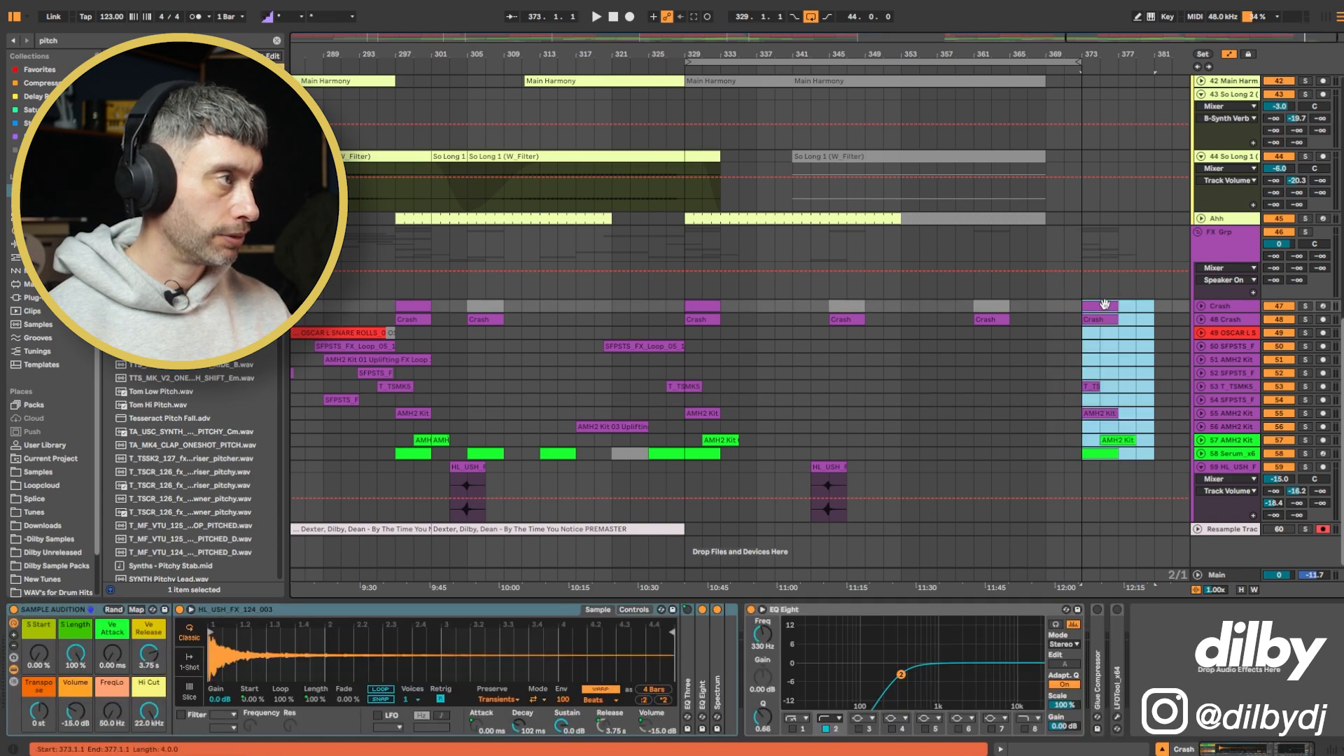
# - Delete the looped time from bar 329 to bar 373 across the arrangement and start playback from bar 325
pyautogui.rightClick(979, 61)
pyautogui.click(1001, 110)
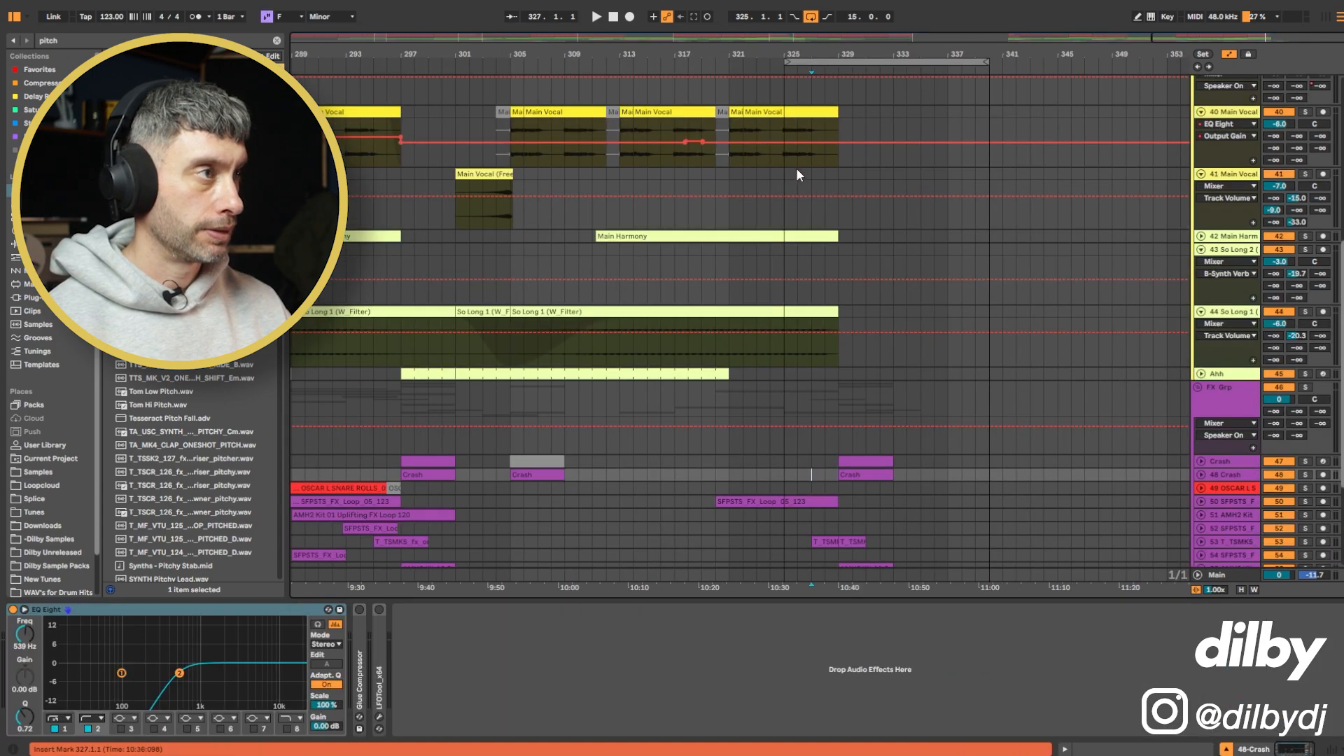
pyautogui.click(784, 174)
pyautogui.press('space')
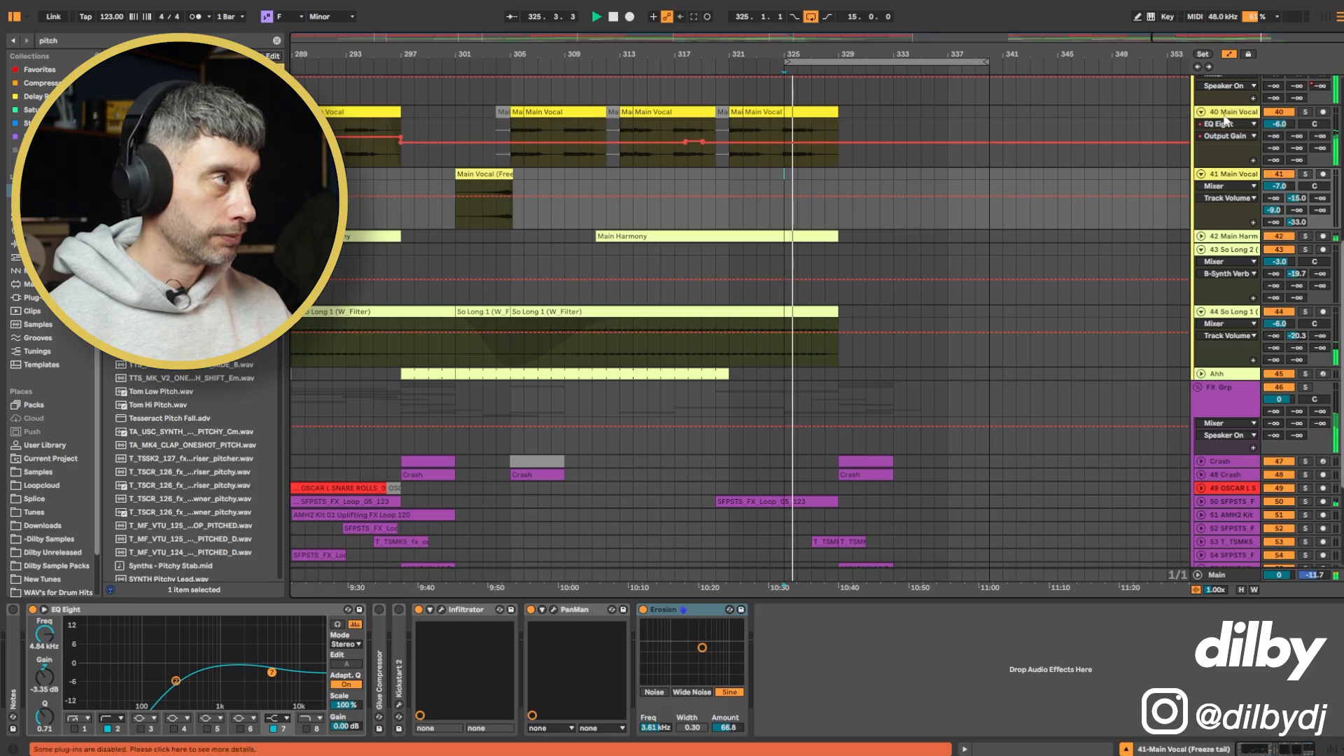
# - Collapse the individual vocal tracks and review the melody, vocal and FX tracks across bar 329 during playback
pyautogui.keyDown('alt'); pyautogui.click(1202, 112); pyautogui.keyUp('alt')
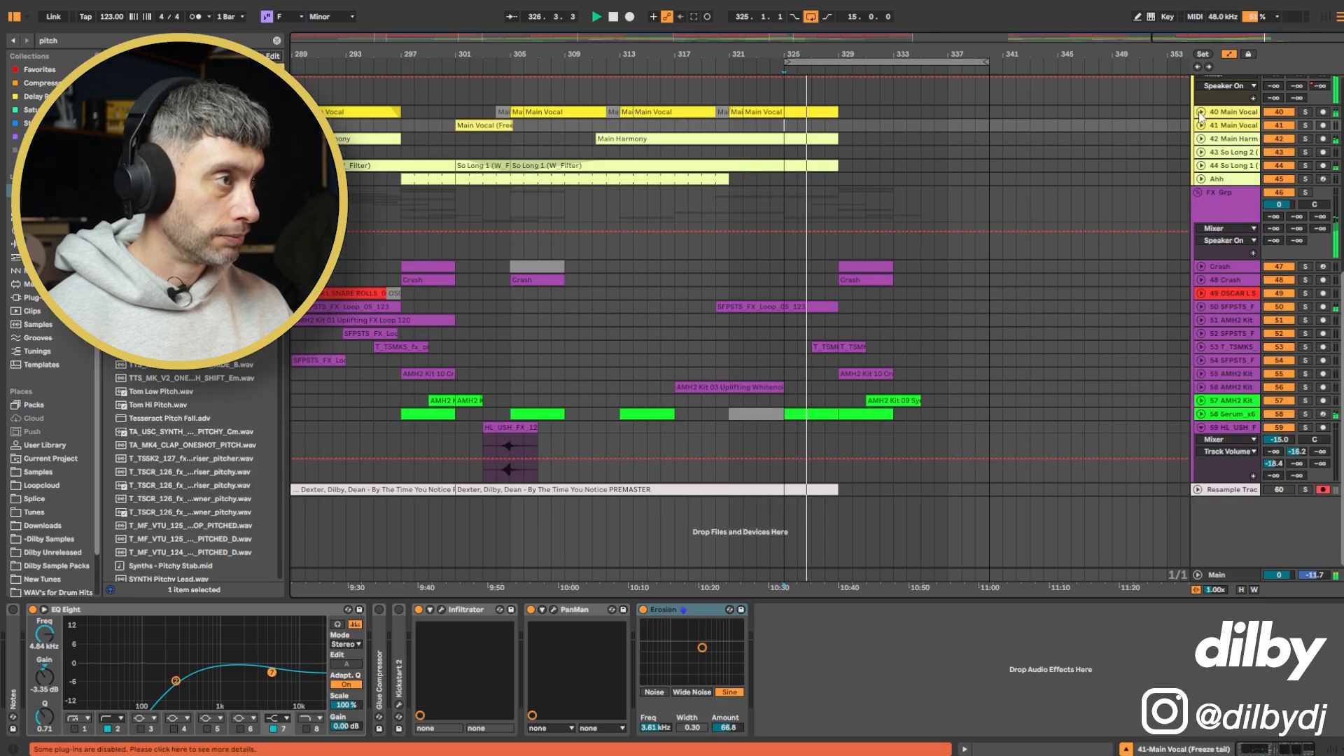
pyautogui.scroll(4, 965, 229)
pyautogui.scroll(5, 923, 245)
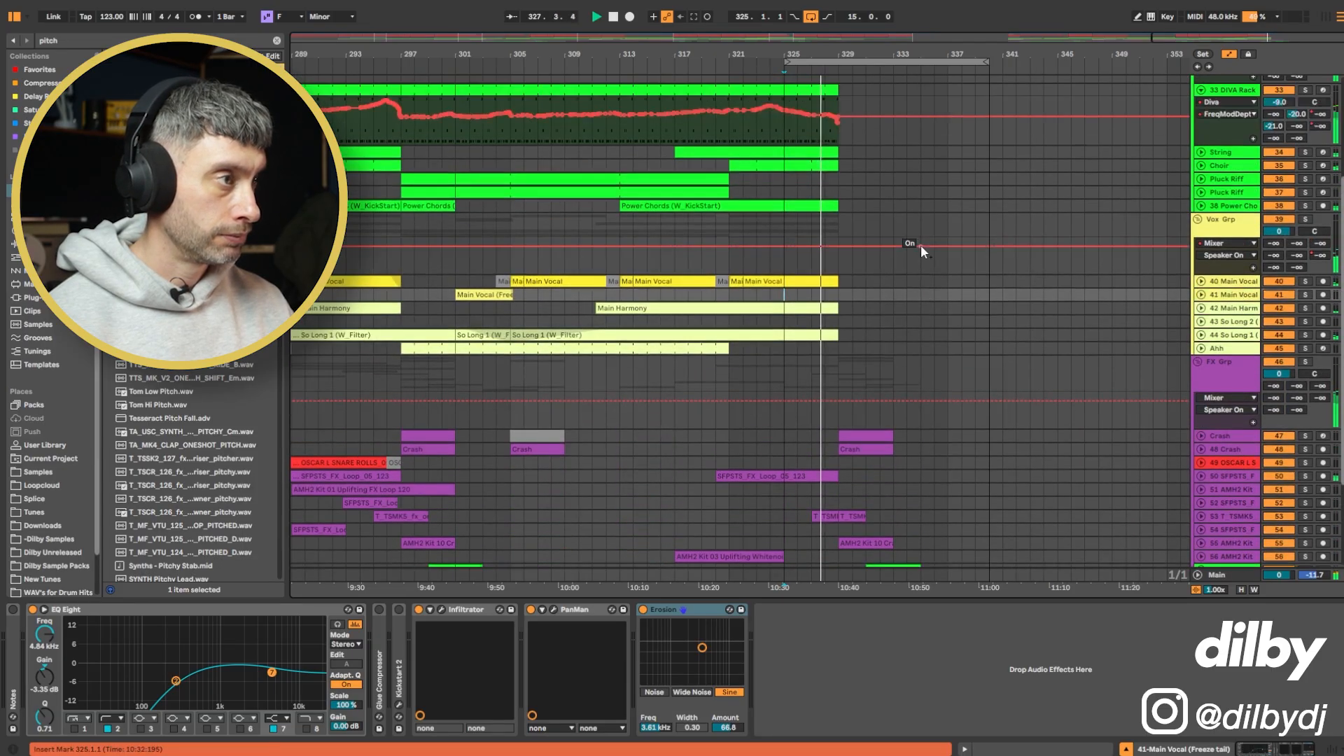
pyautogui.scroll(2, 930, 251)
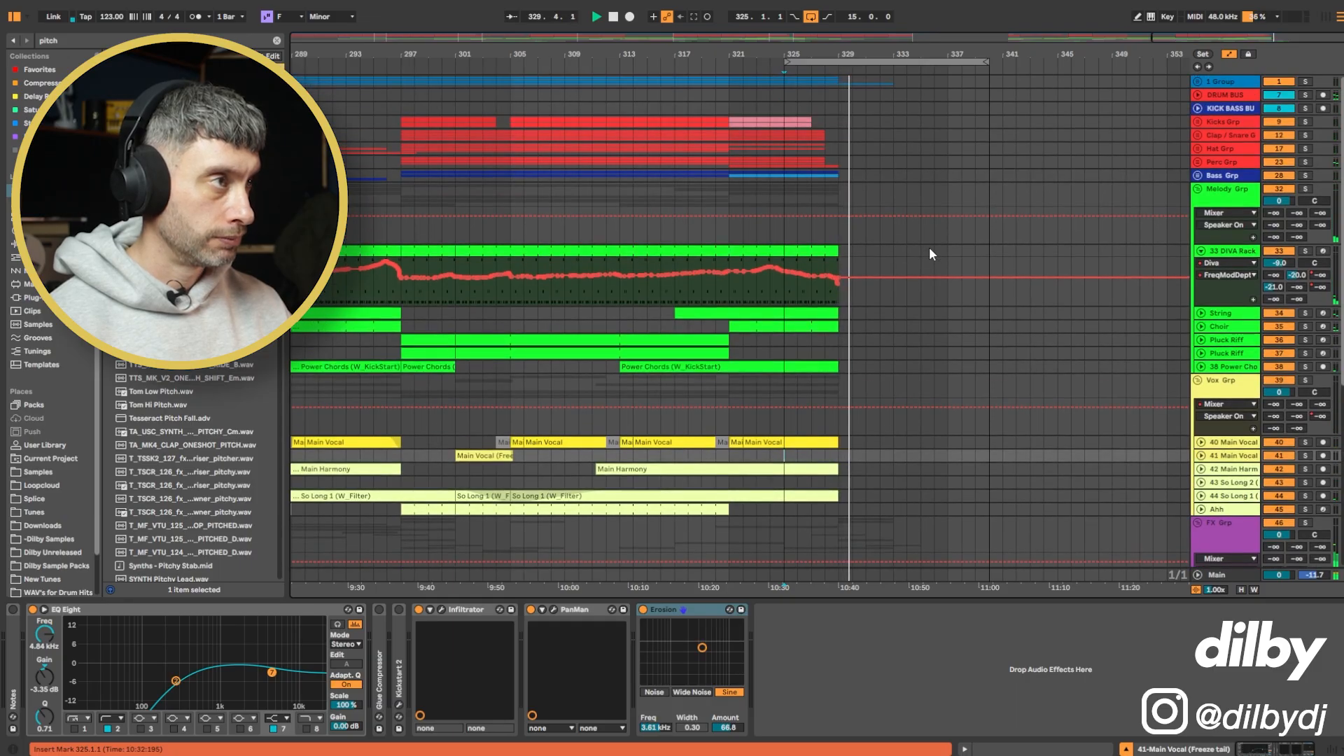
pyautogui.scroll(-6, 930, 248)
pyautogui.scroll(-2, 930, 248)
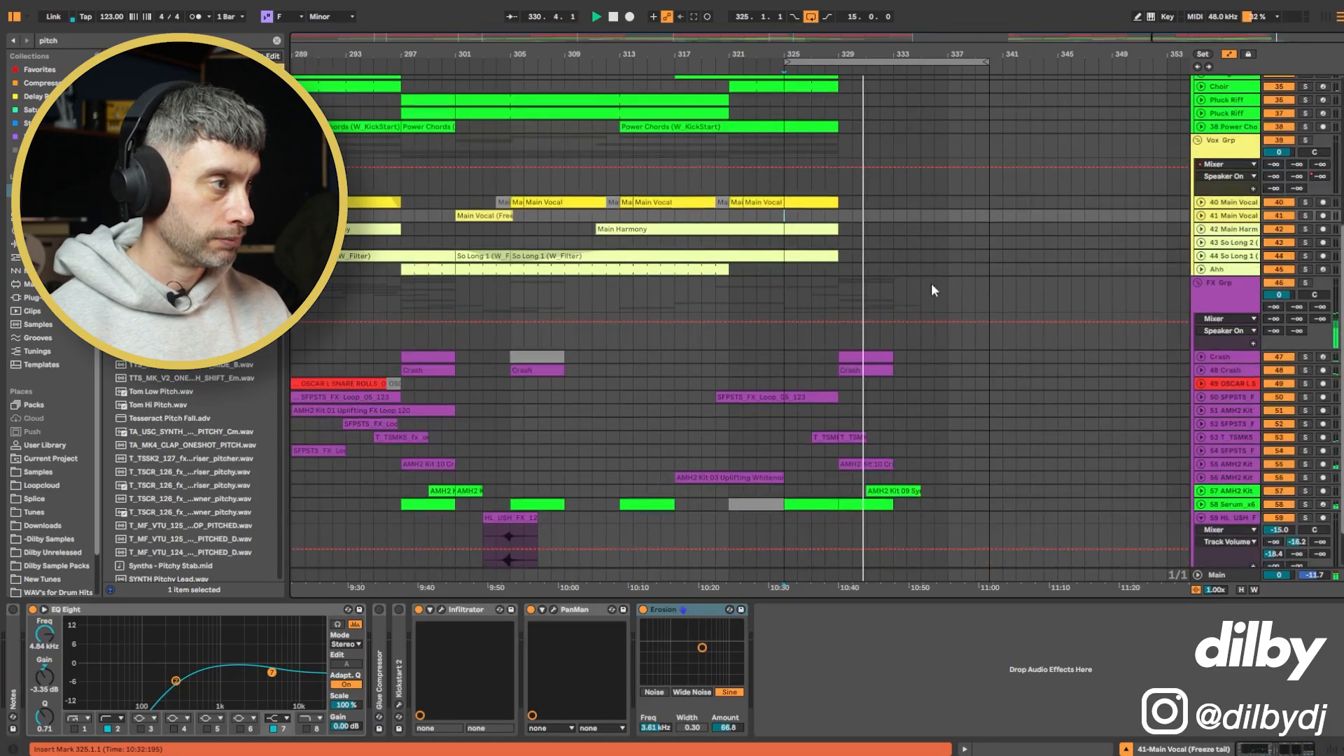
# - Deactivate the Serum clip from bar 329 to bar 333 and delete the AMH2 Kit 09 Synth FX Loop clip at bar 331
pyautogui.click(1200, 502)
pyautogui.scroll(-3, 1036, 460)
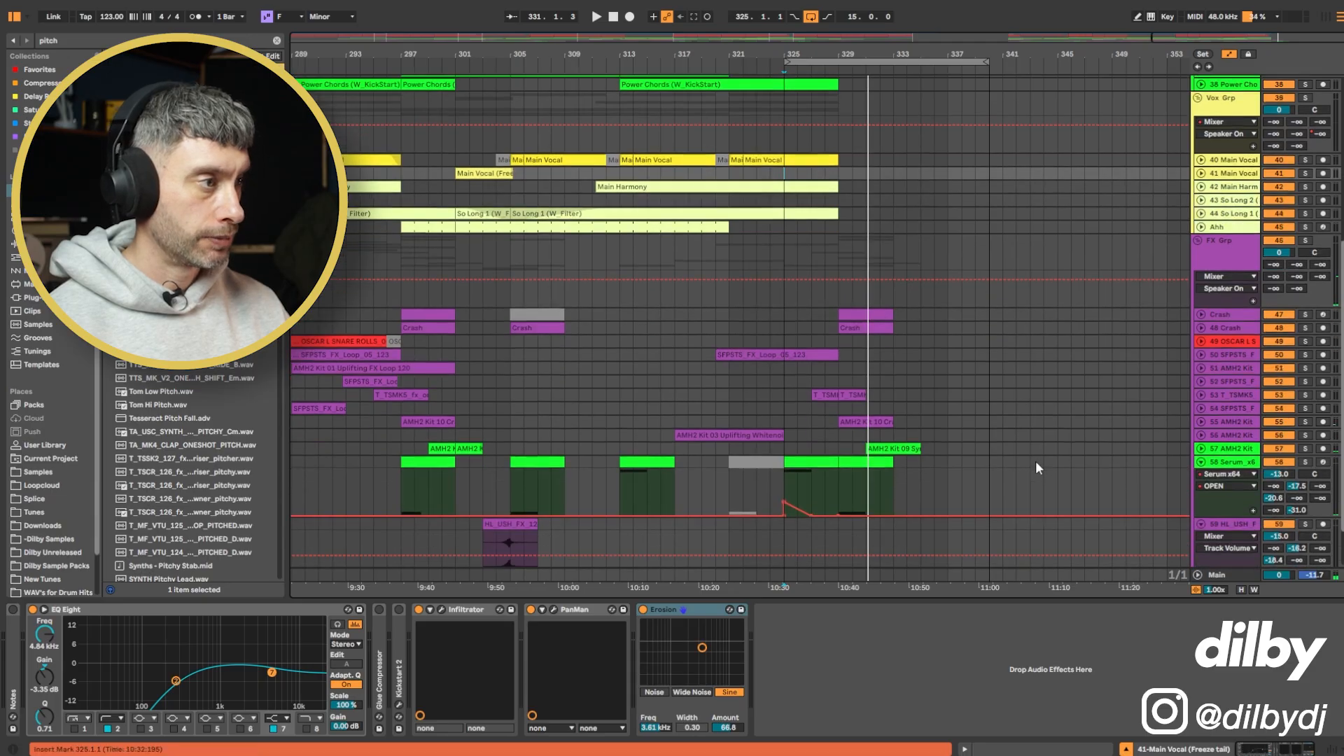
pyautogui.click(866, 421)
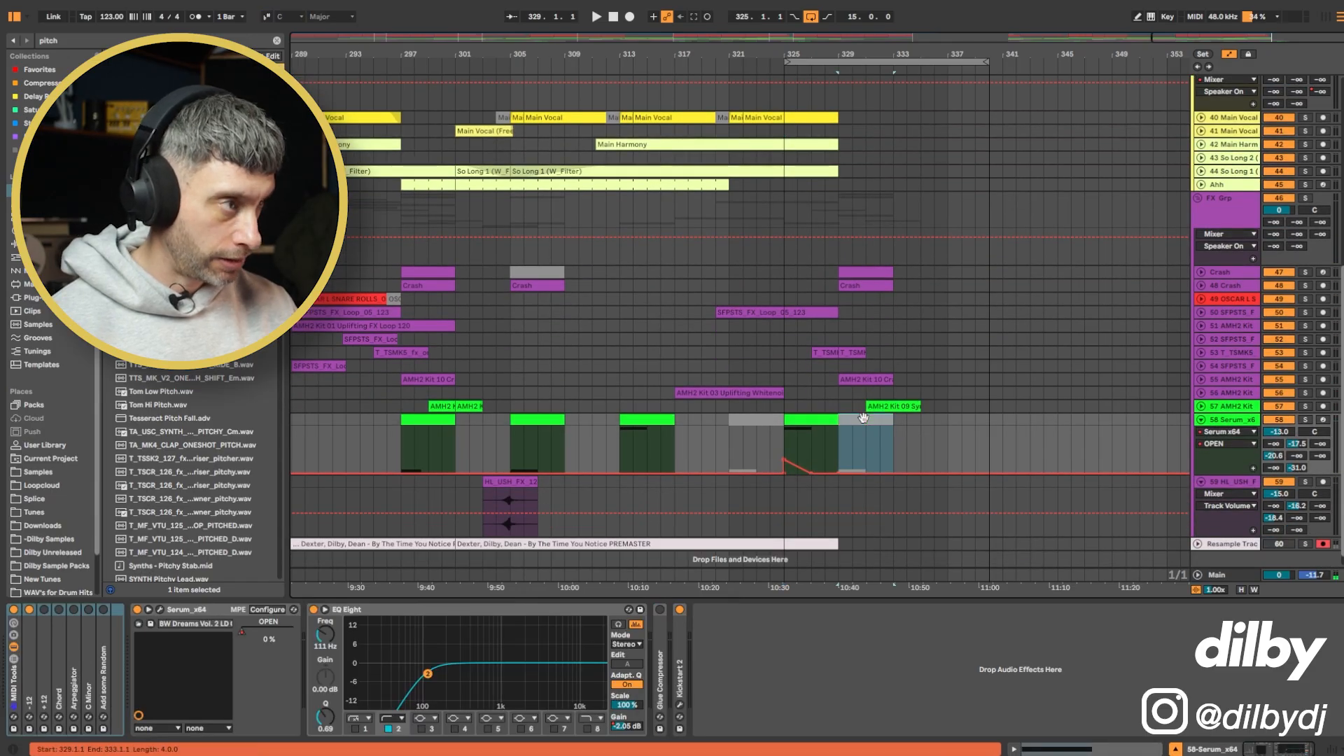
pyautogui.click(887, 406)
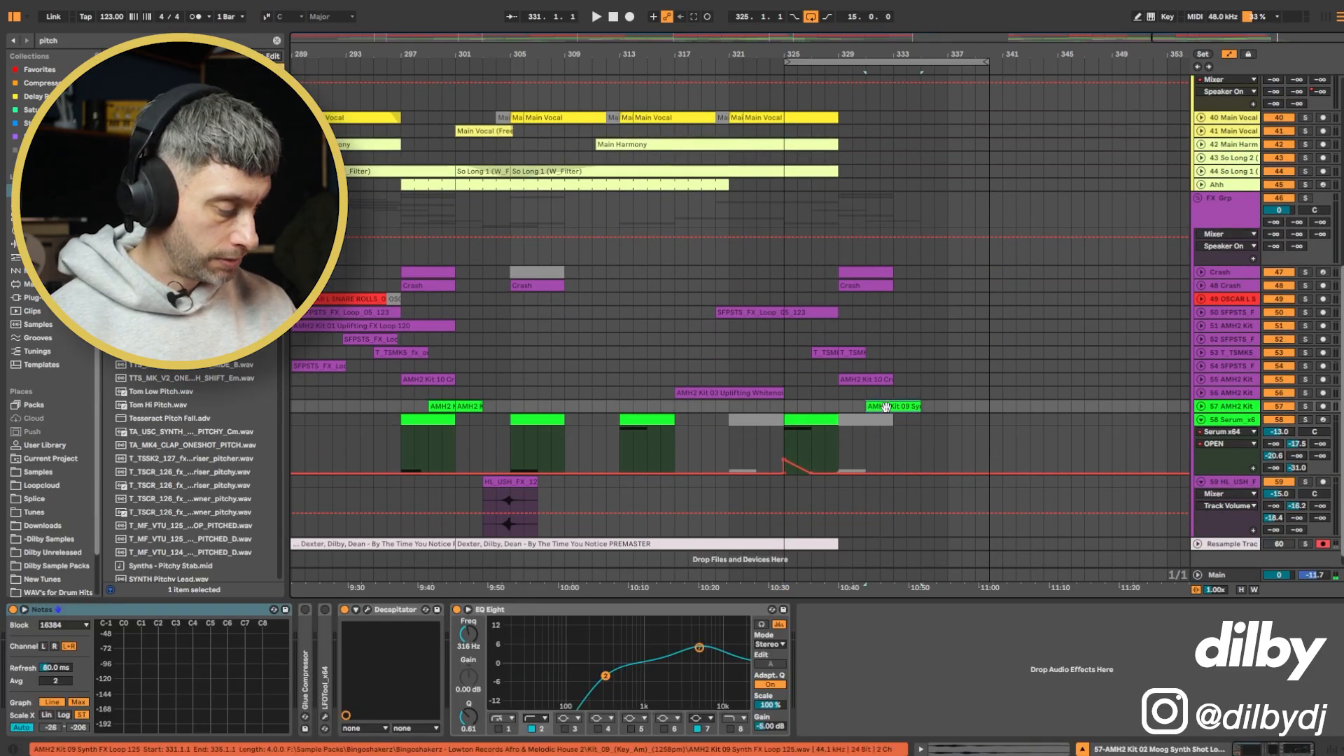
pyautogui.press('Delete')
# - Add a locator at bar 329 and loop the eight bars from 325 to 333
pyautogui.click(841, 365)
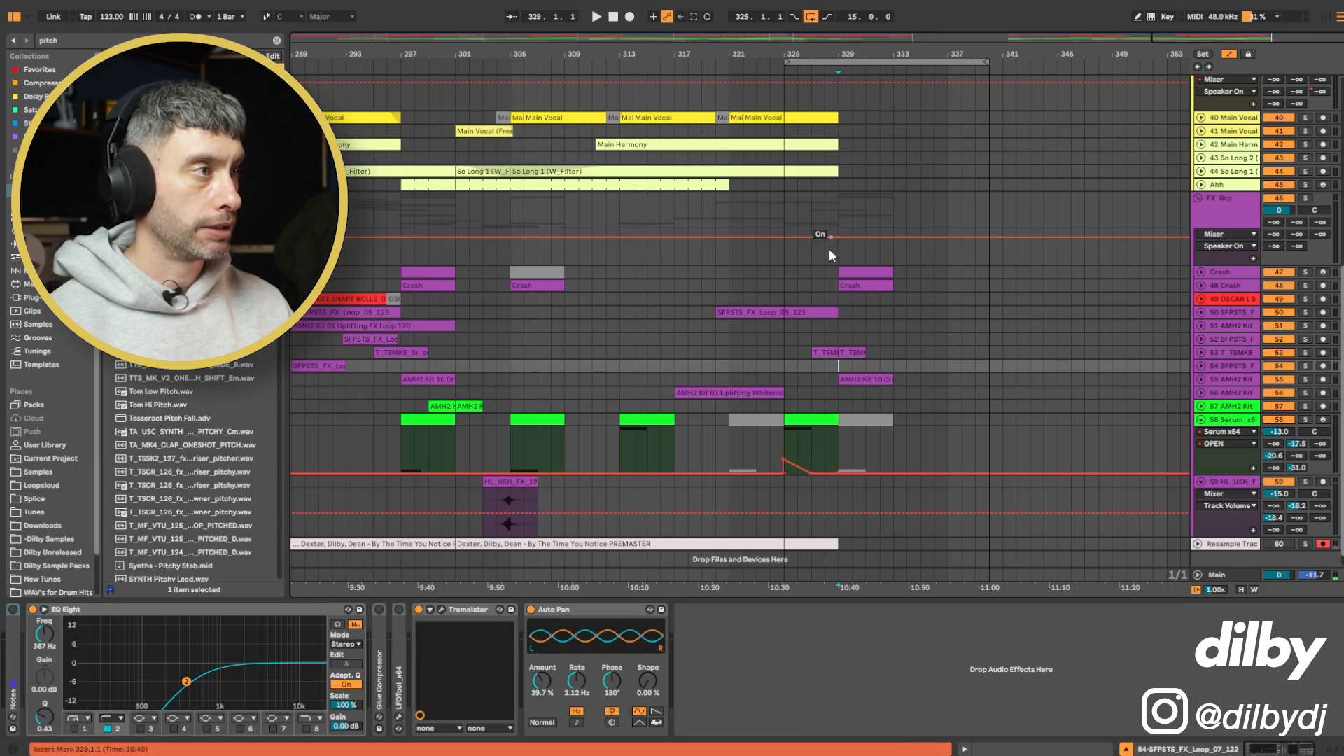
pyautogui.scroll(3, 843, 140)
pyautogui.moveTo(894, 358); pyautogui.dragTo(787, 363)
pyautogui.hotkey('ctrl', 'l')
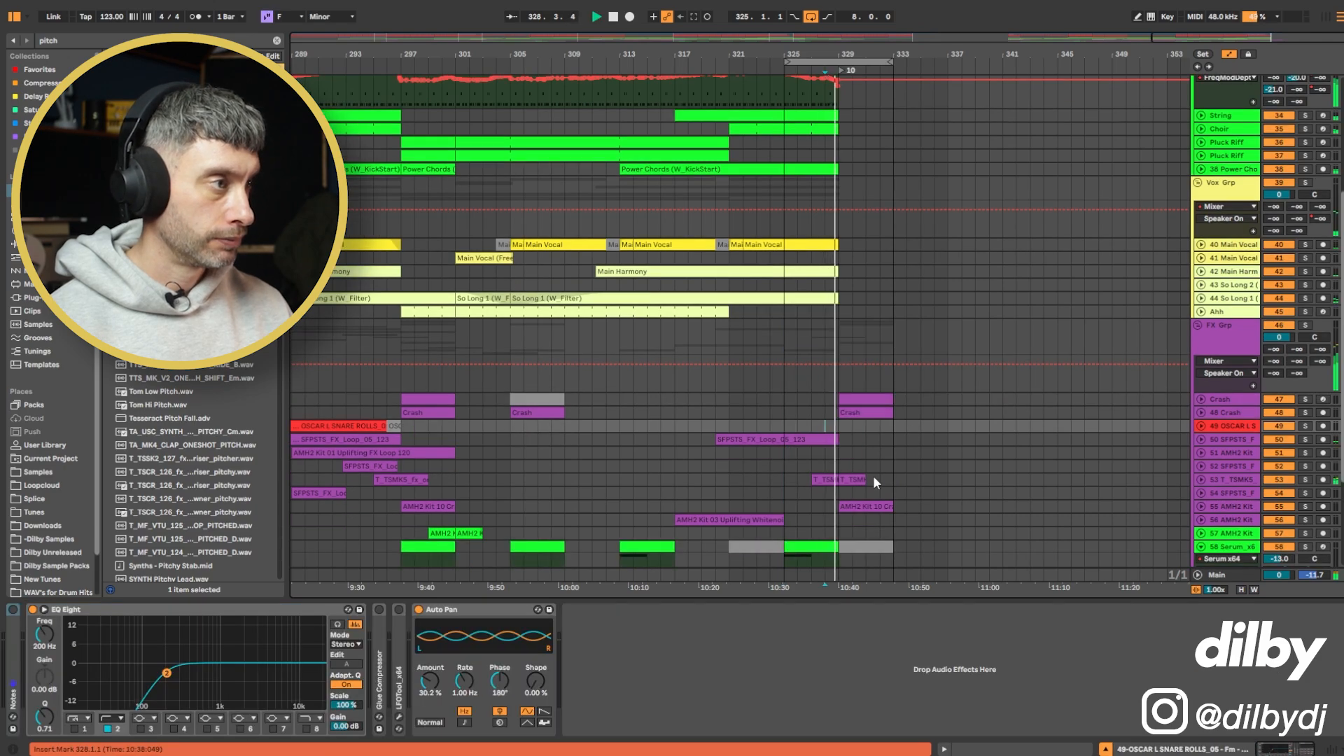
# - Play across bar 329 from bar 328 and select the AMH2 Kit 10 Crash FX Loop 120 clip at the ending
pyautogui.scroll(-1, 873, 478)
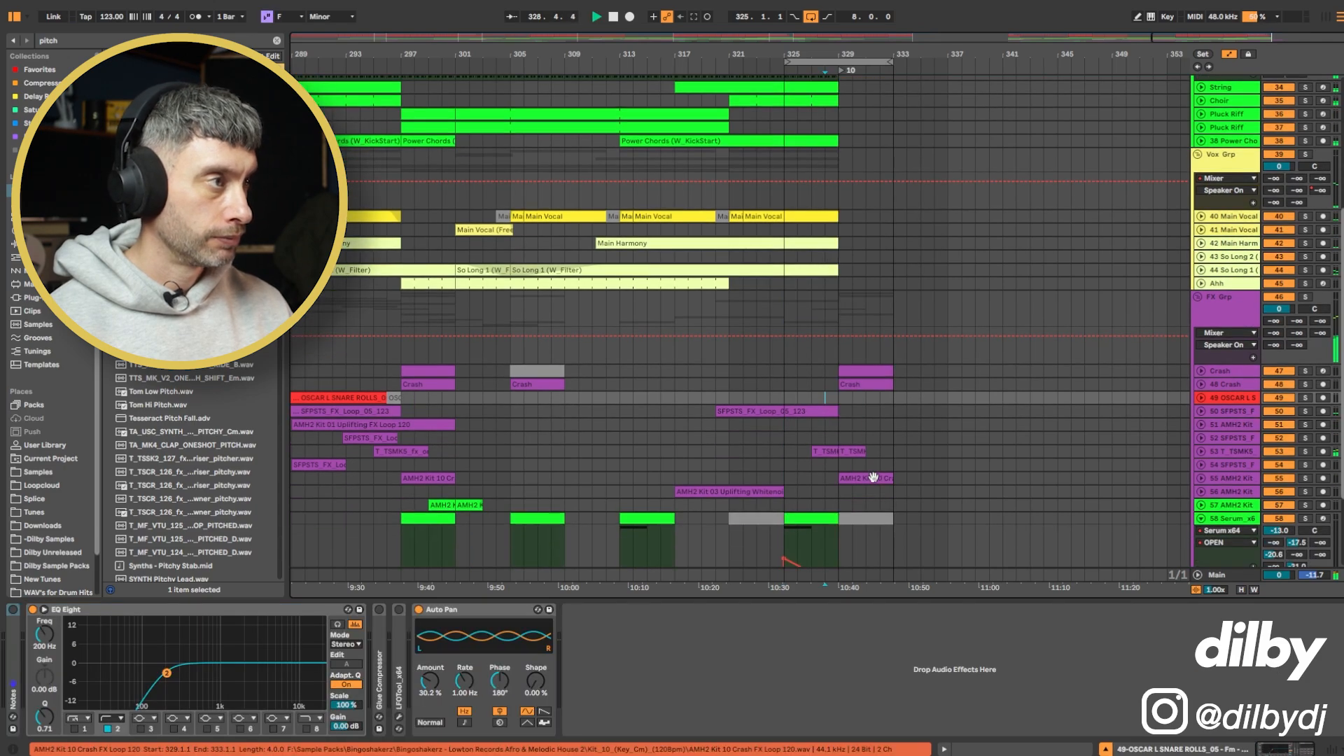
pyautogui.click(873, 478)
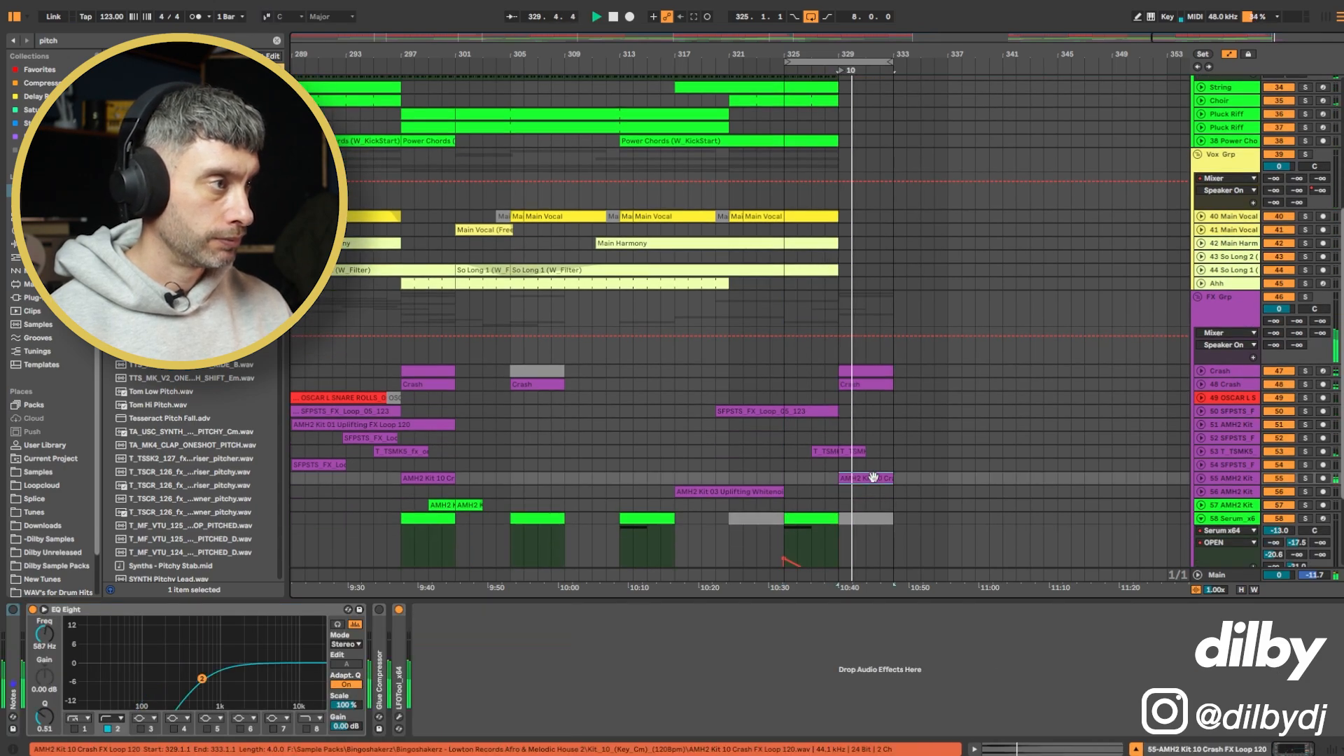
pyautogui.press('space')
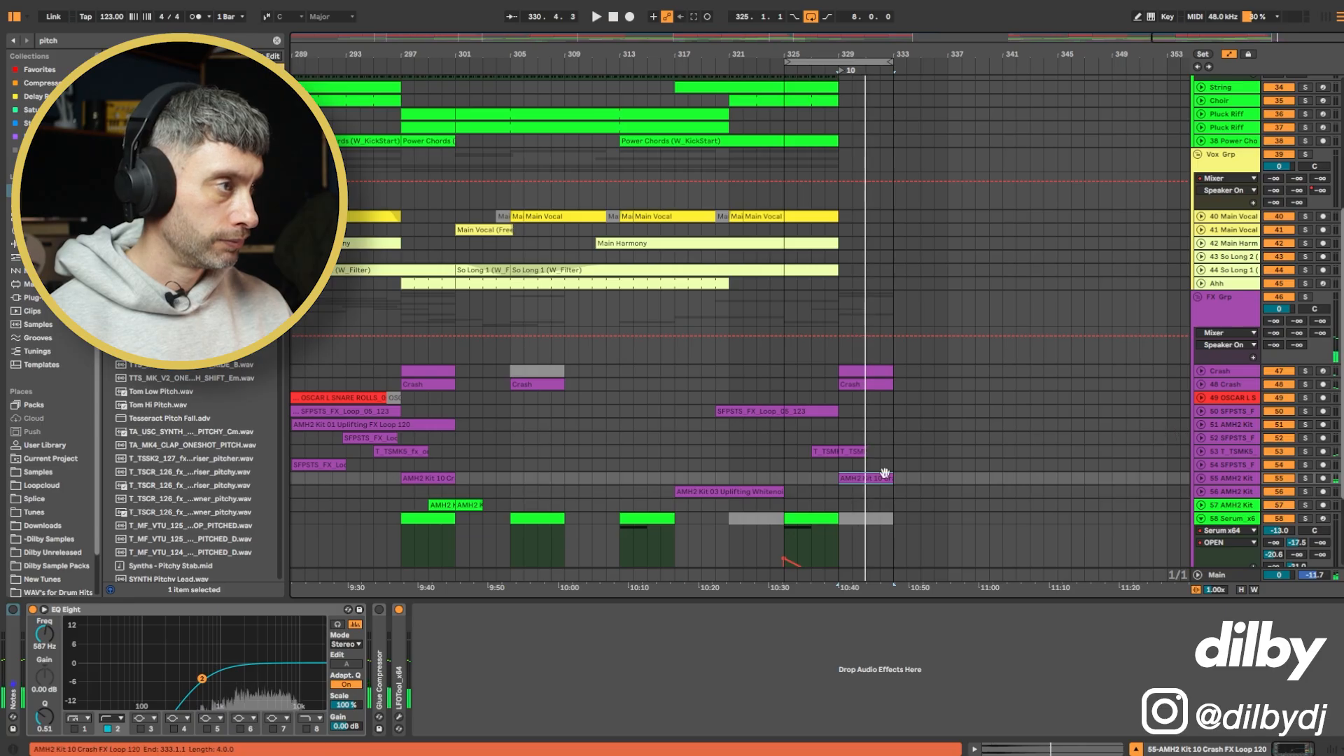
# - Deactivate both Crash clips at bar 329, play across it, and deactivate the AMH2 Kit 10 Crash FX Loop 120 clip there
pyautogui.press('u')
pyautogui.scroll(-2, 885, 474)
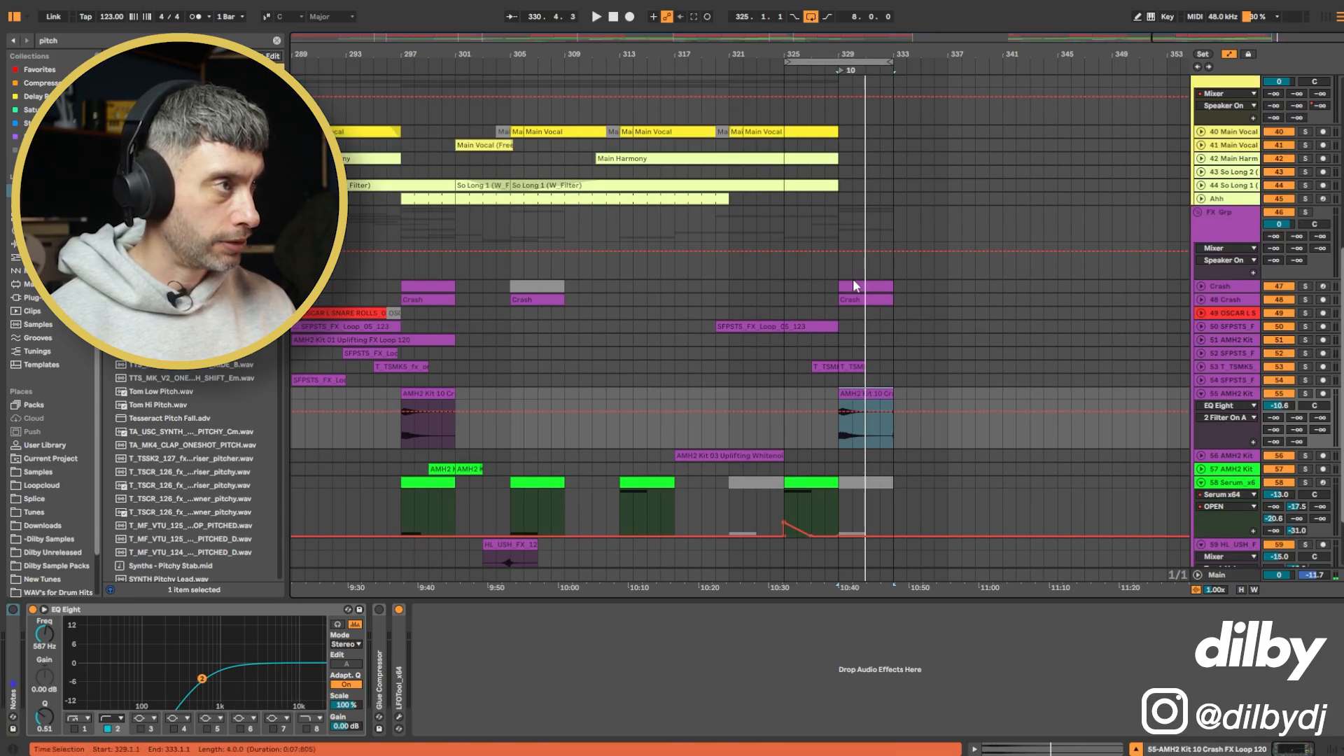
pyautogui.click(830, 288)
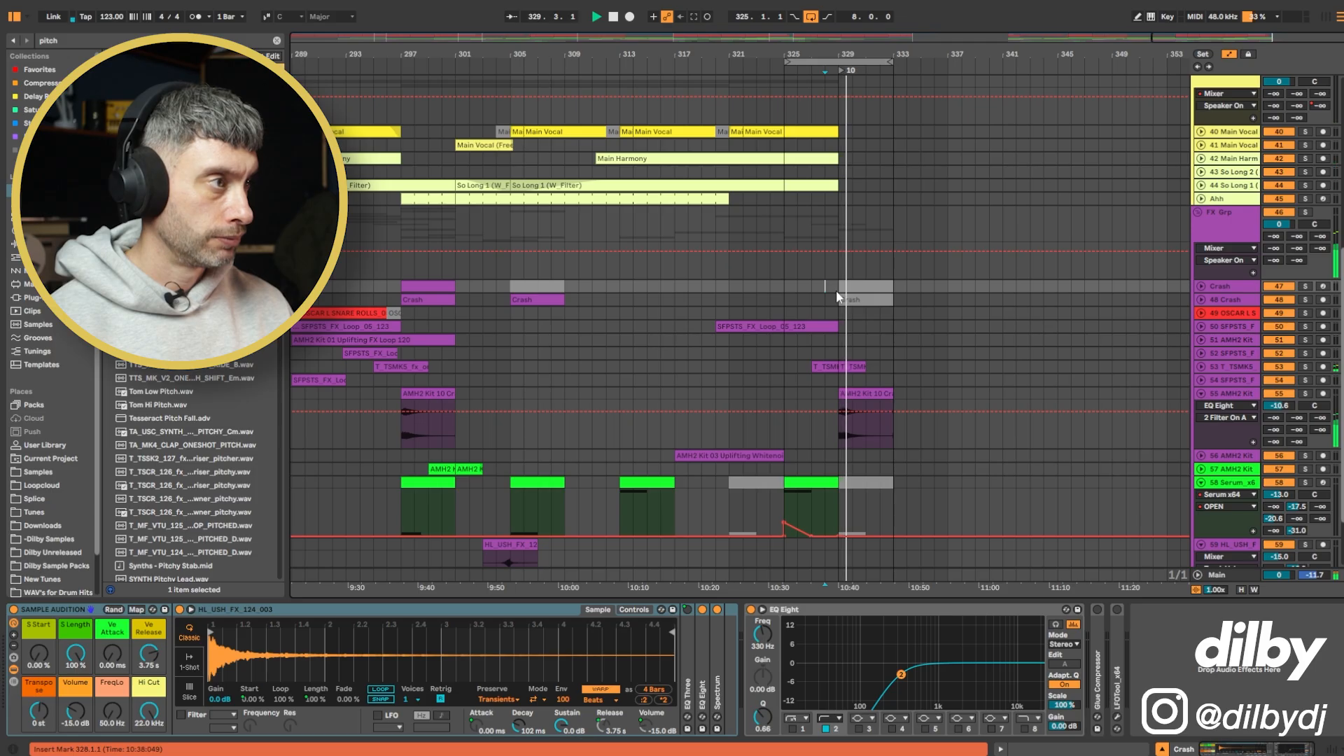
pyautogui.click(870, 390)
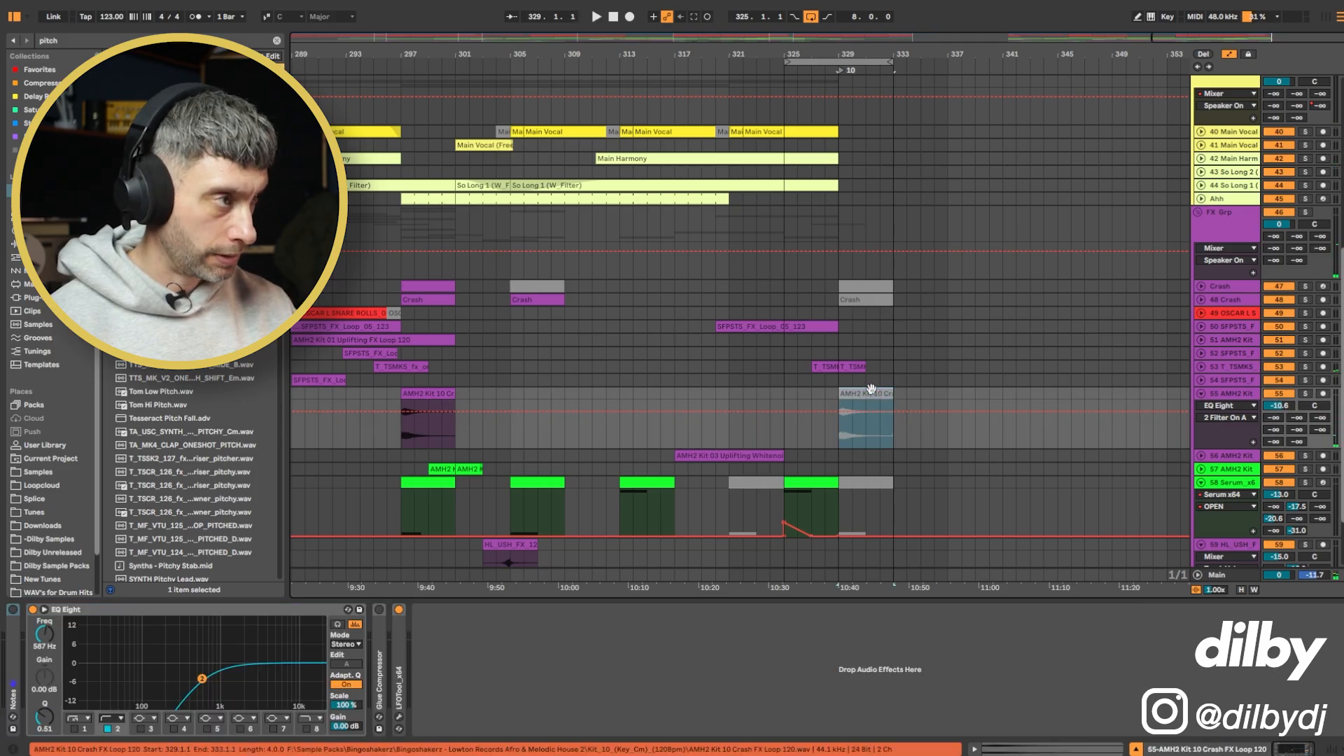
# - Reactivate the Crash clips on tracks 47 and 48 at bar 329, auditioning each across the bar
pyautogui.click(858, 289)
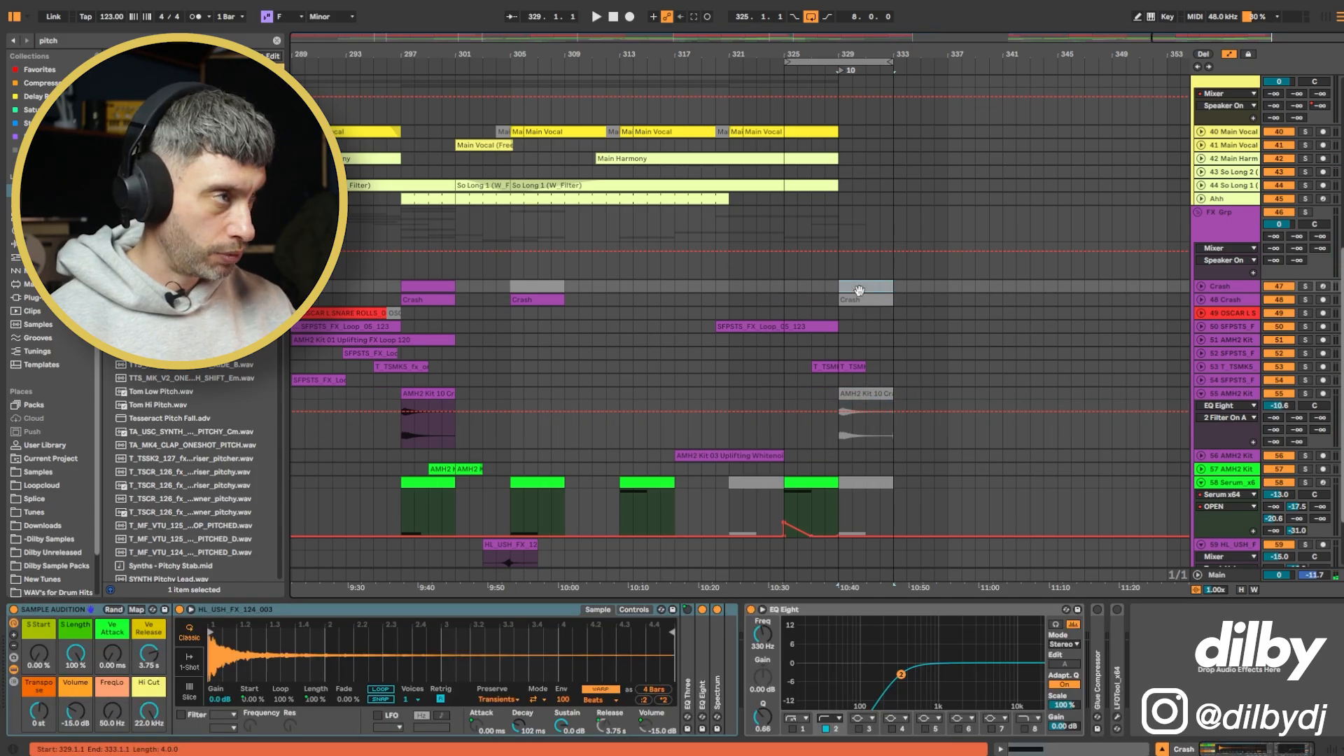
pyautogui.click(814, 290)
pyautogui.press('space')
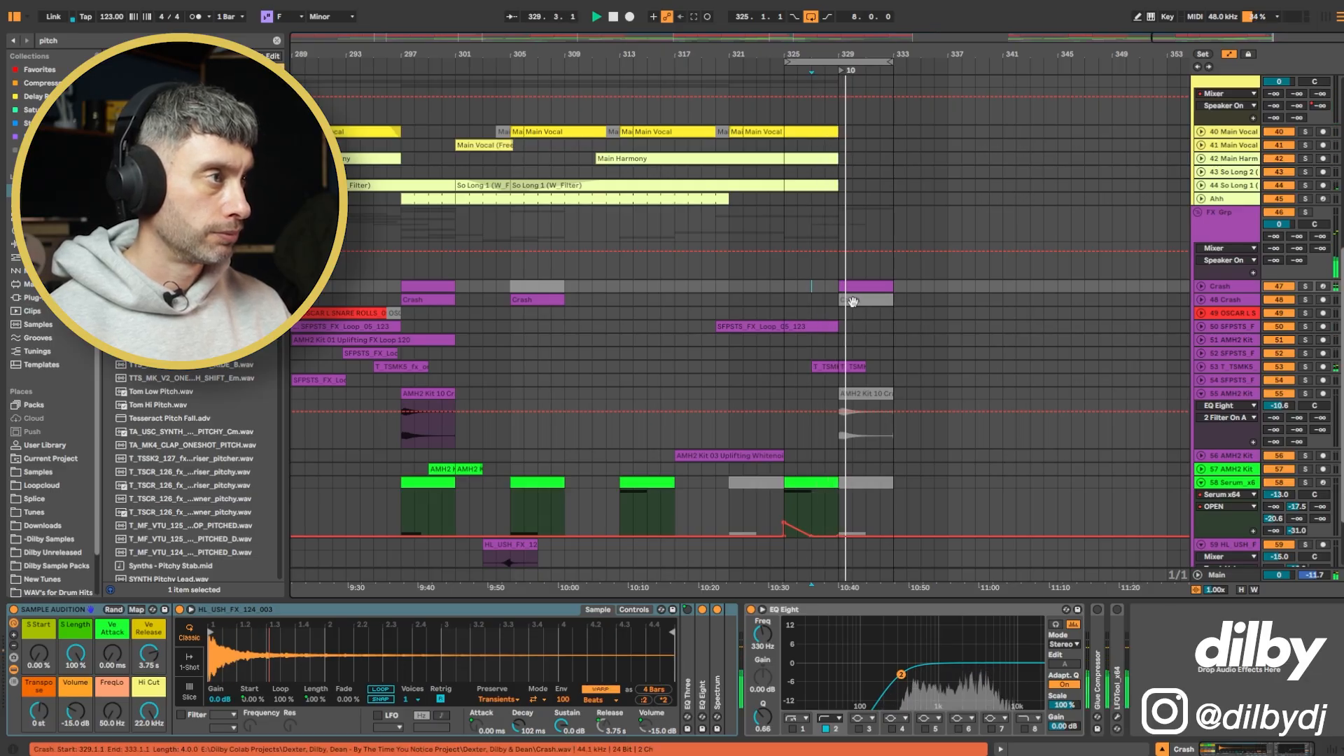
pyautogui.click(852, 301)
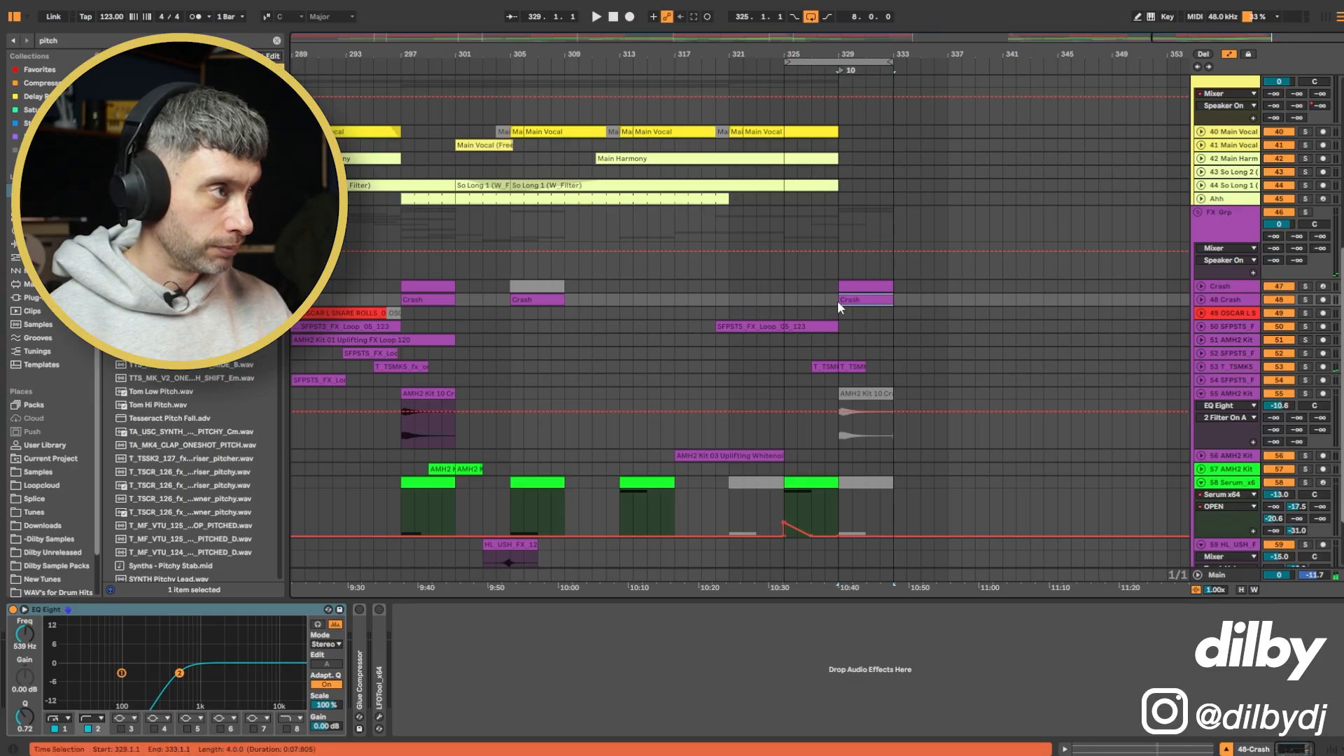
pyautogui.press('space')
pyautogui.press('space')
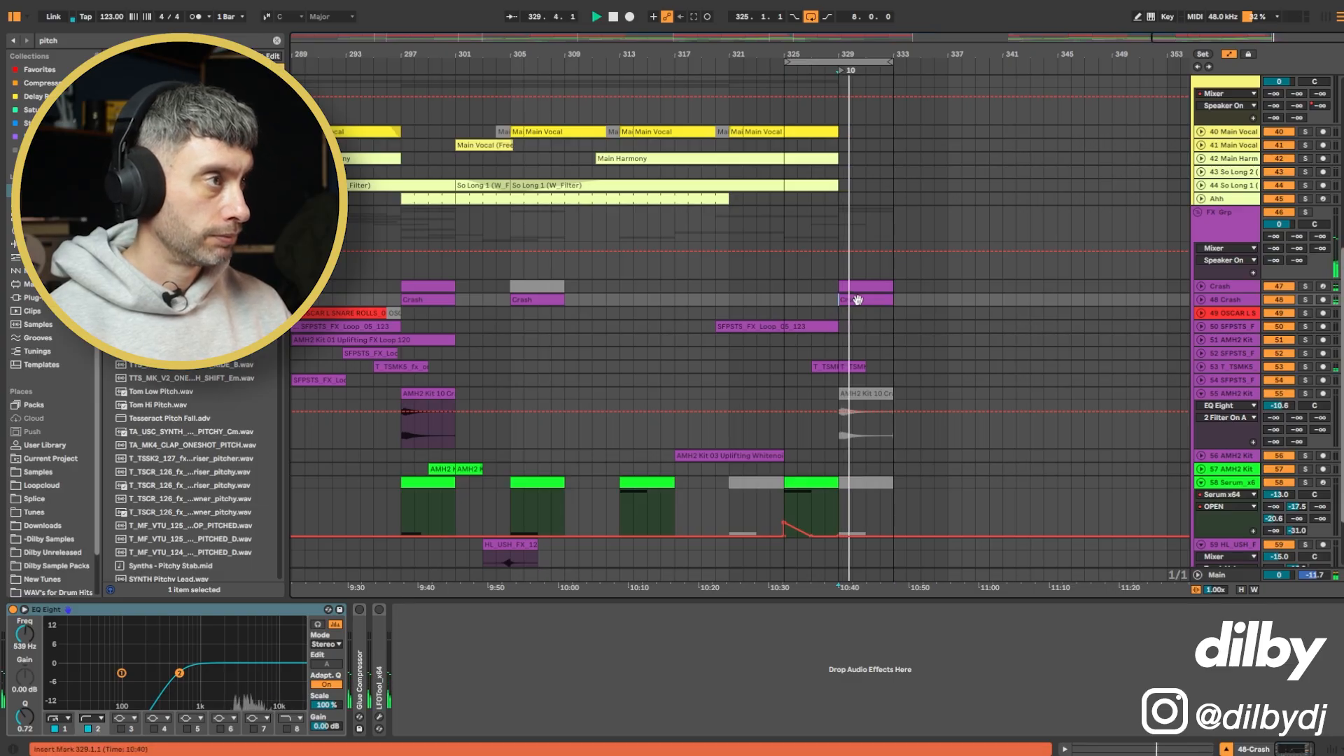
# - Deactivate the Crash clip on track 47 at bar 329 and play across the ending from bar 328
pyautogui.click(851, 290)
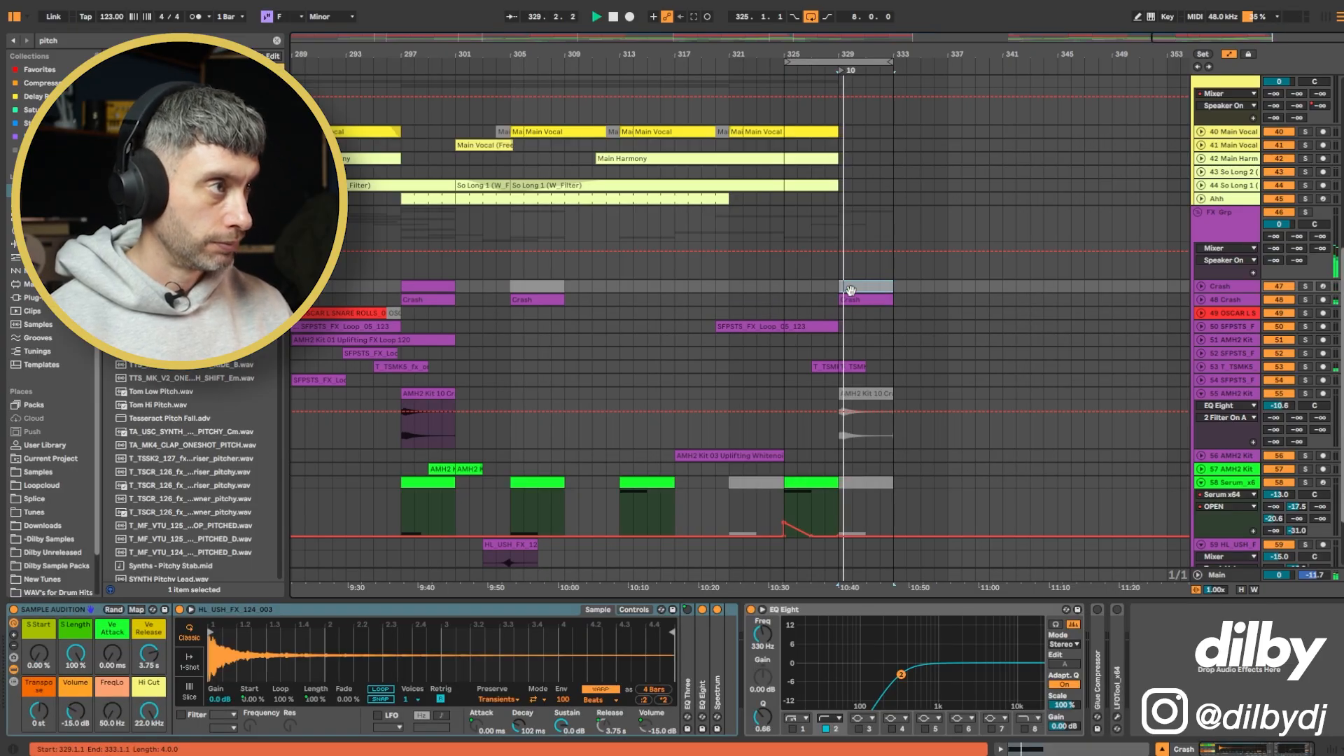
pyautogui.click(832, 296)
pyautogui.press('space')
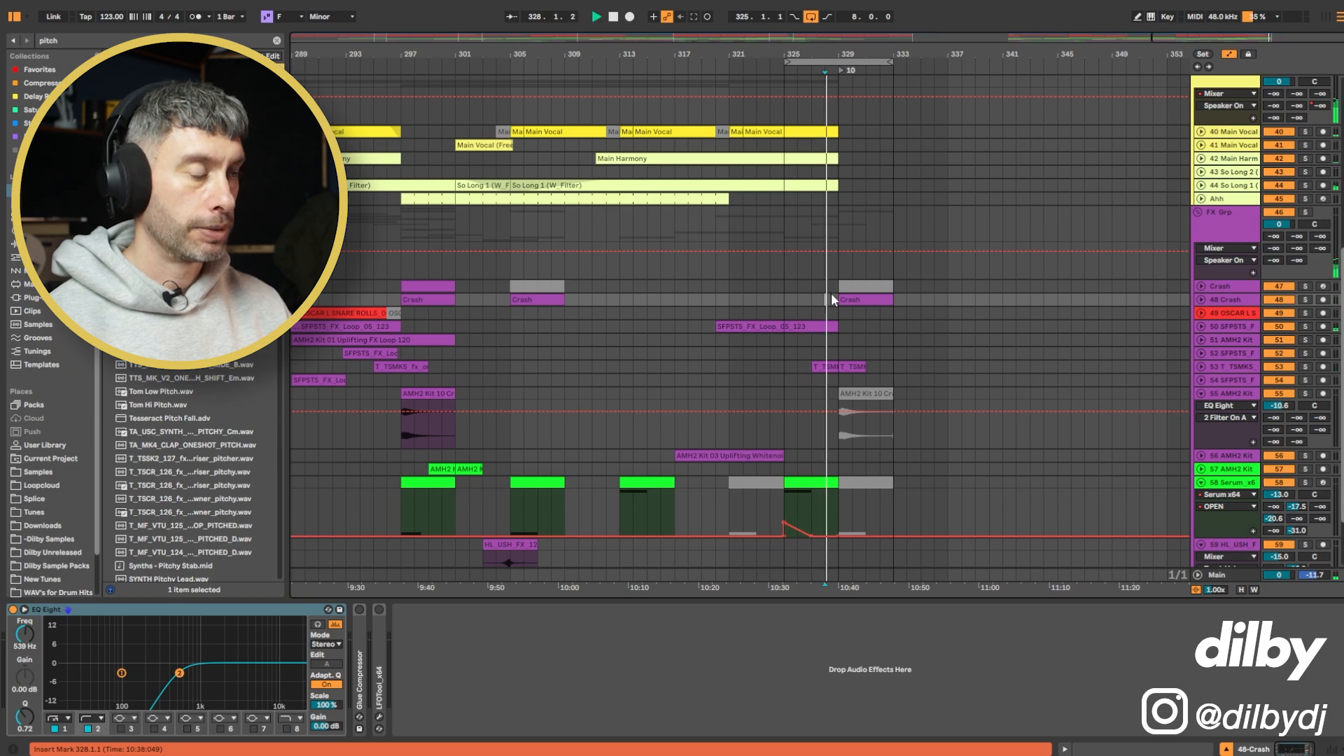
pyautogui.click(881, 283)
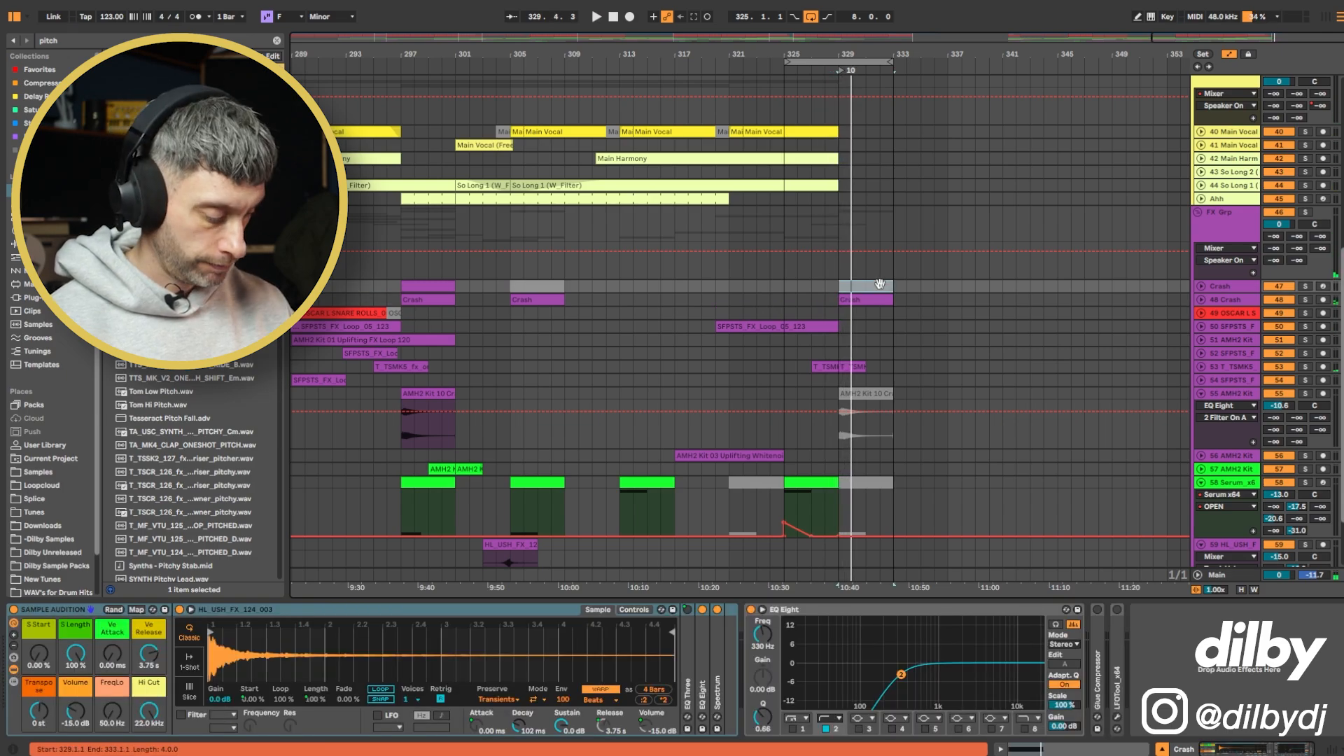
# - Expand the Bass group and shorten the Bass (W_KickStart, EQ, RBass) clip to end at bar 327
pyautogui.scroll(5, 885, 273)
pyautogui.click(812, 326)
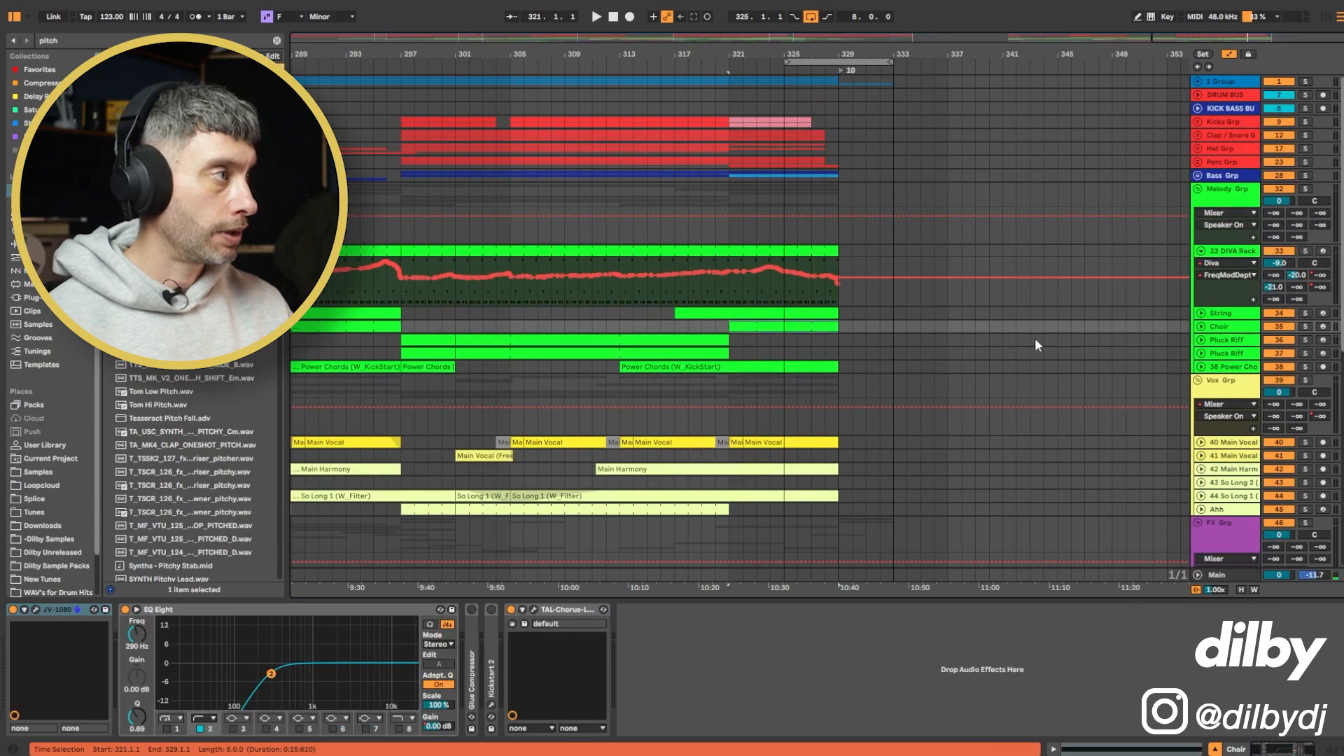
pyautogui.click(1198, 175)
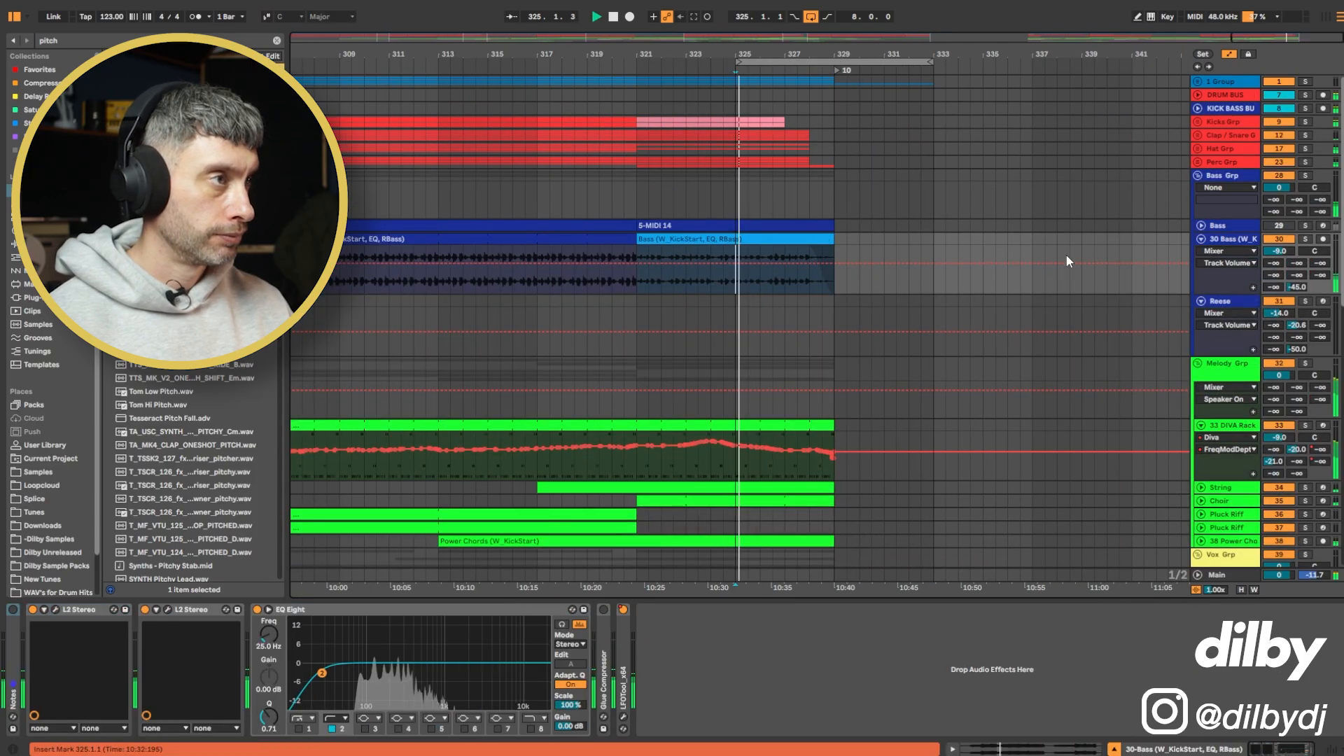
pyautogui.moveTo(830, 240); pyautogui.dragTo(783, 240)
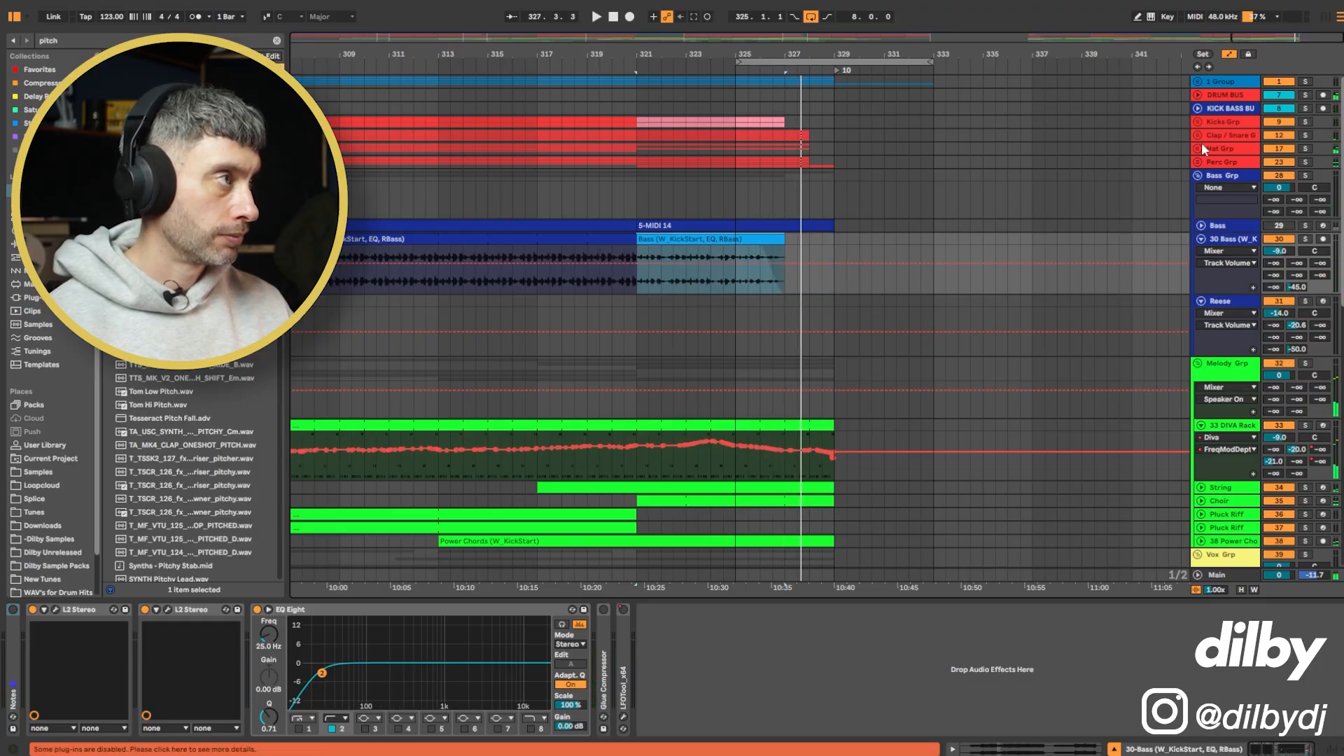
# - Expand the percussion group, deactivate the X2N_122_Mixed_Perc_2 clip from bar 321 to 329, and play from bar 326
pyautogui.click(1197, 162)
pyautogui.click(819, 397)
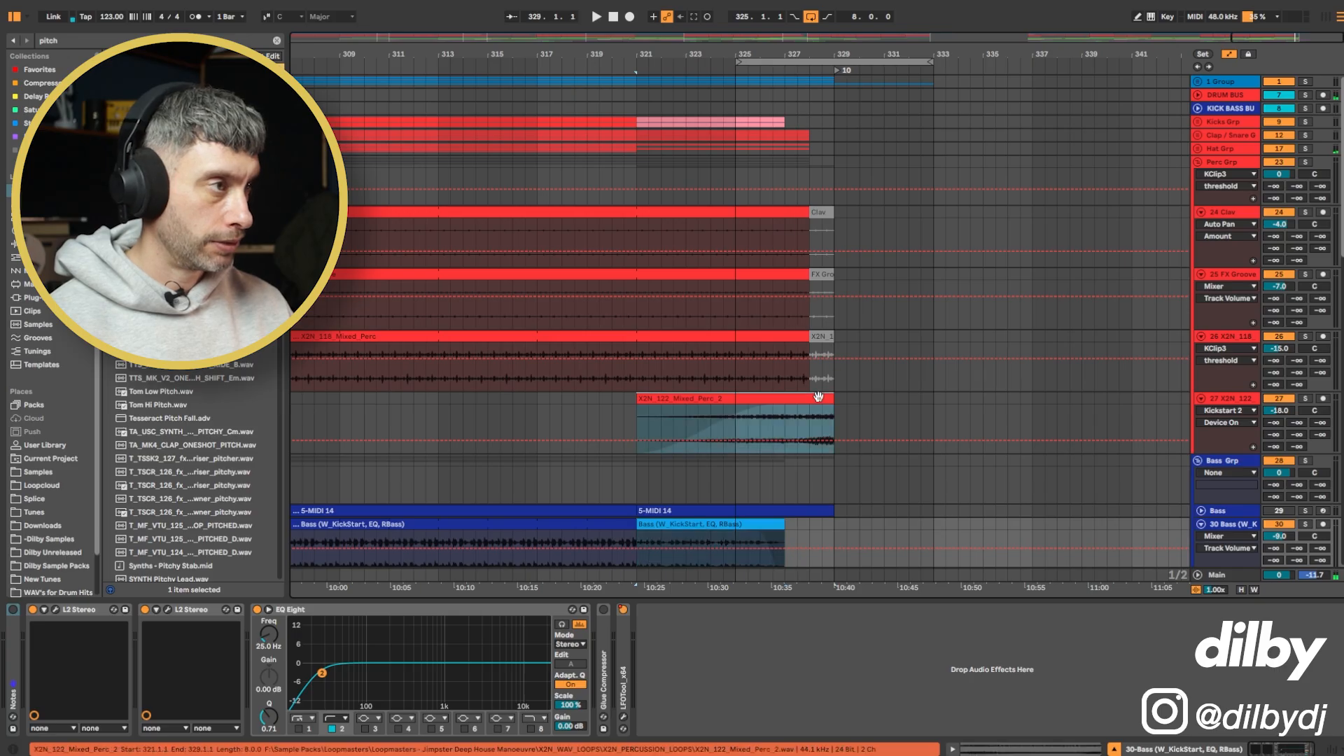
pyautogui.click(775, 416)
pyautogui.press('space')
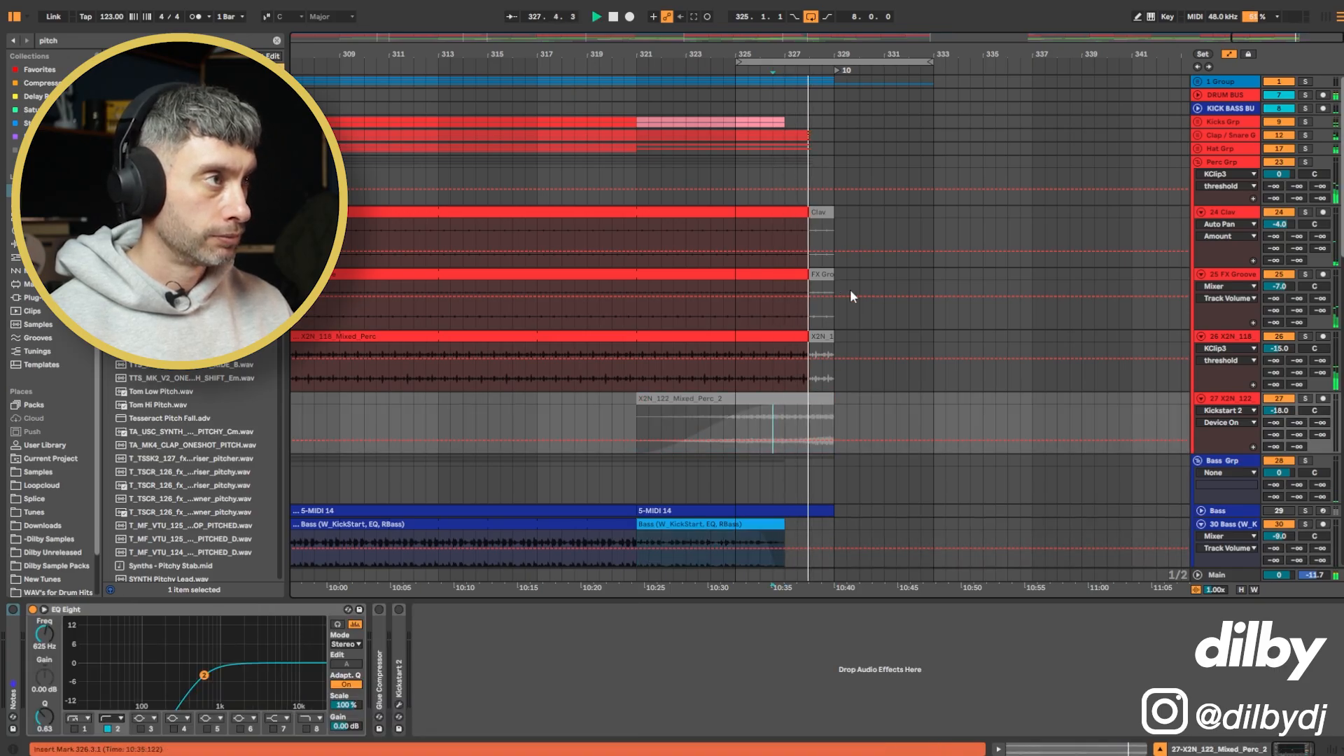
# - Expand the Hat group and solo the Hat Loop track to hear it from about bar 325
pyautogui.click(1199, 95)
pyautogui.click(1198, 95)
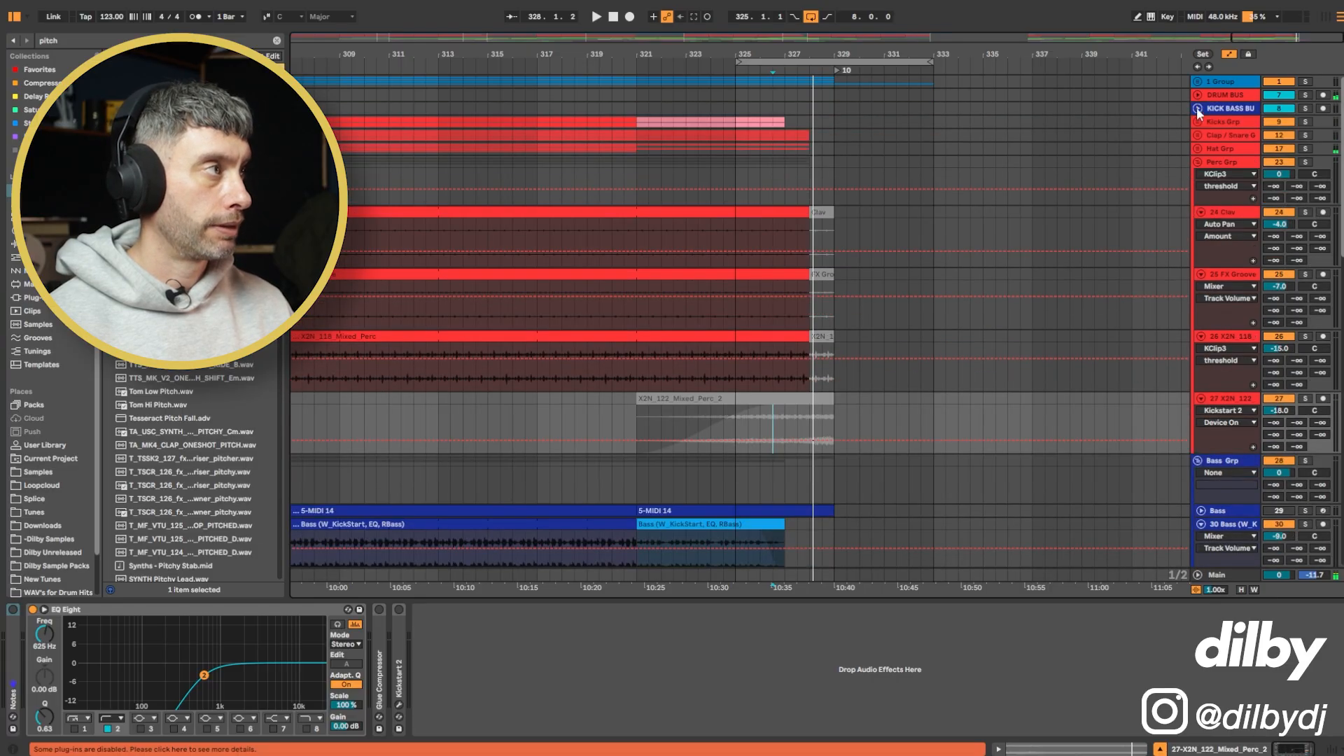
pyautogui.click(1196, 149)
pyautogui.scroll(-2, 718, 234)
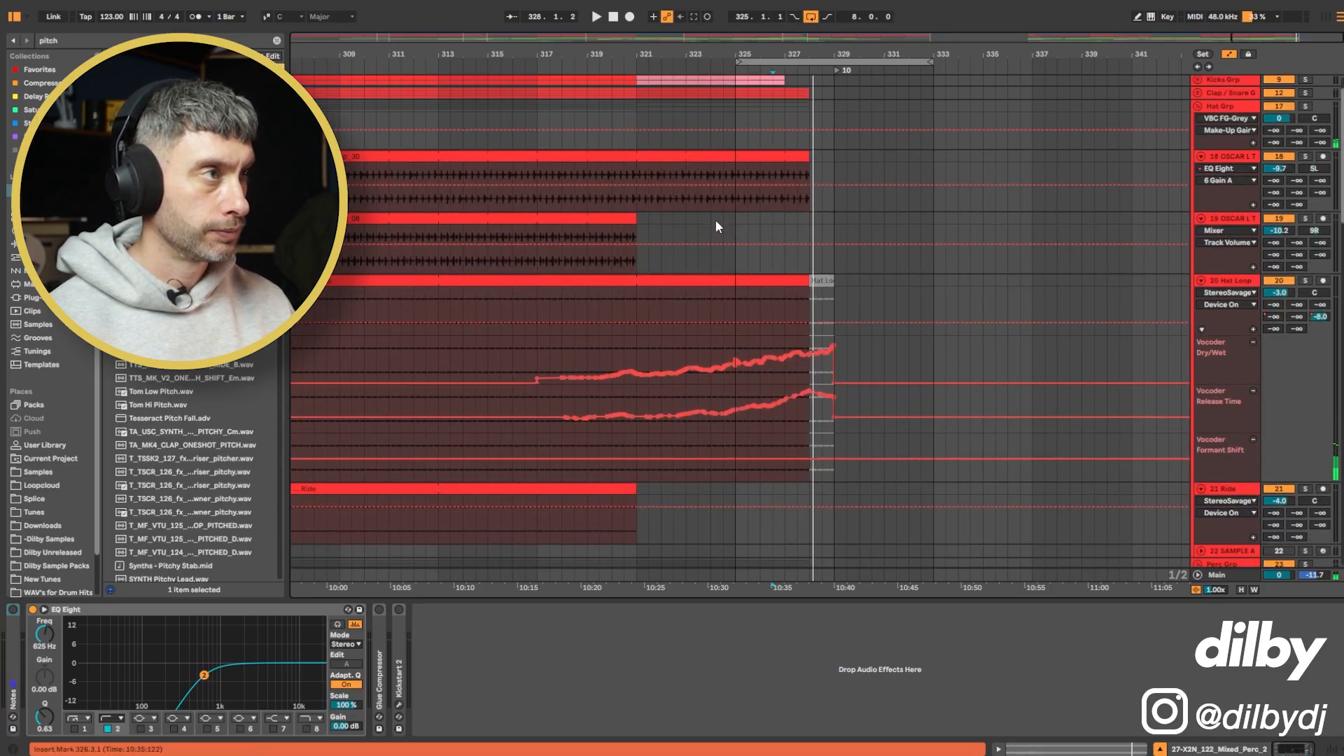
pyautogui.click(750, 308)
pyautogui.press('space')
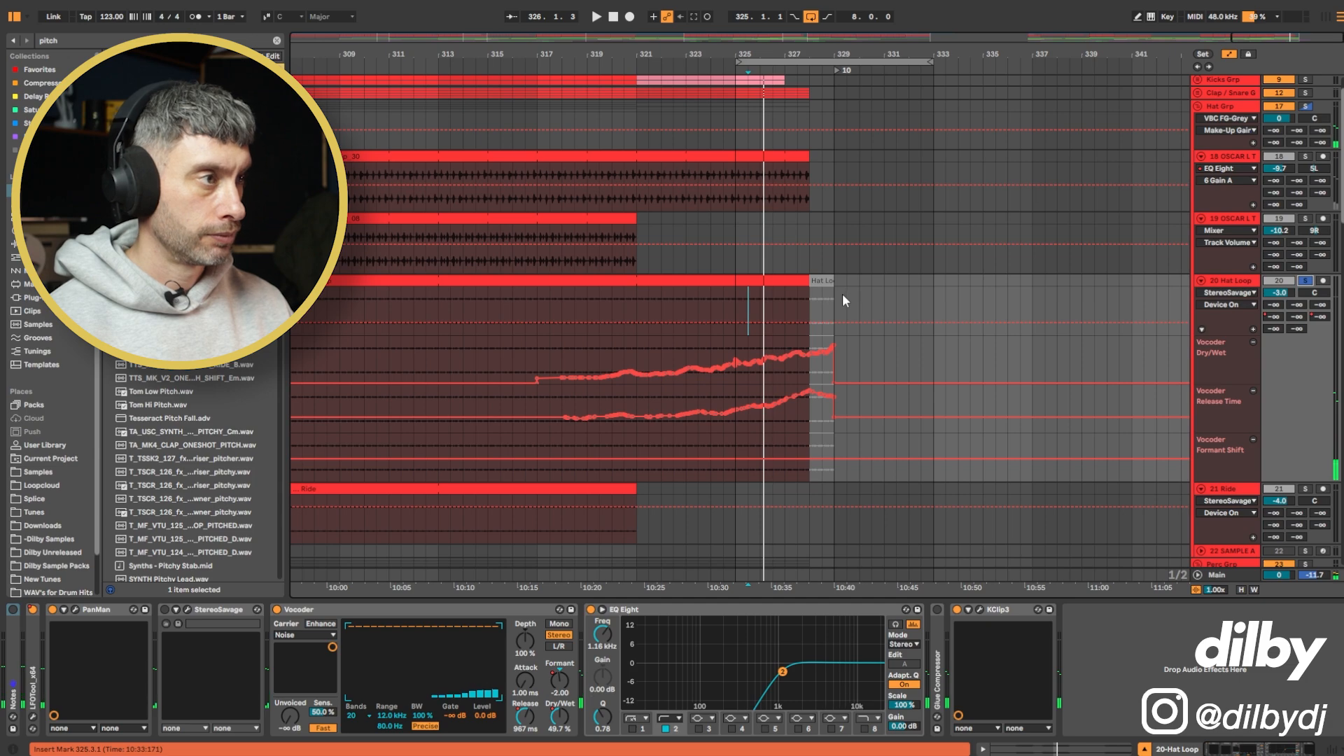
# - Ramp the Hat Loop's Vocoder Dry/Wet and Release Time automation down between bars 325 and 329, and hide automation
pyautogui.moveTo(735, 346); pyautogui.dragTo(831, 383)
pyautogui.moveTo(735, 396); pyautogui.dragTo(831, 434)
pyautogui.press('a')
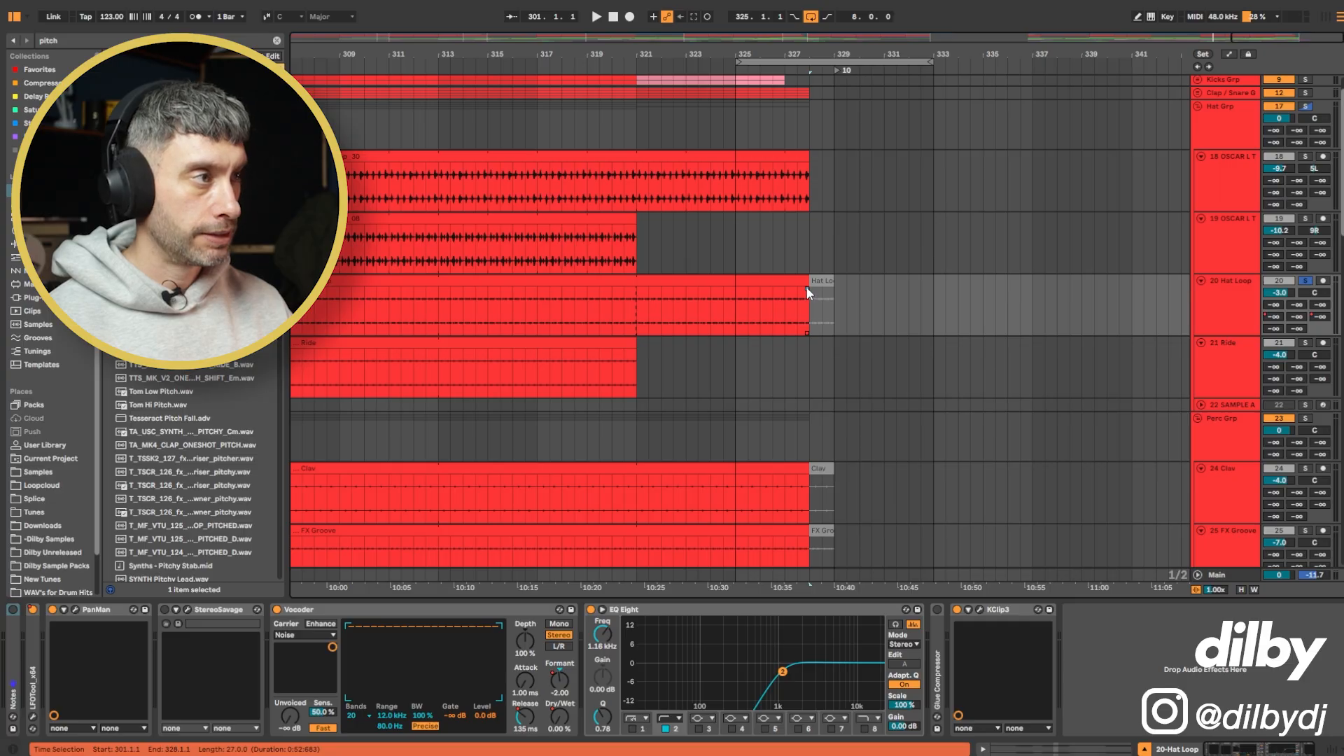
# - Fade out the Hat Loop clip from bar 325, shorten it to end at bar 327, and play back the ending
pyautogui.click(738, 287)
pyautogui.press('space')
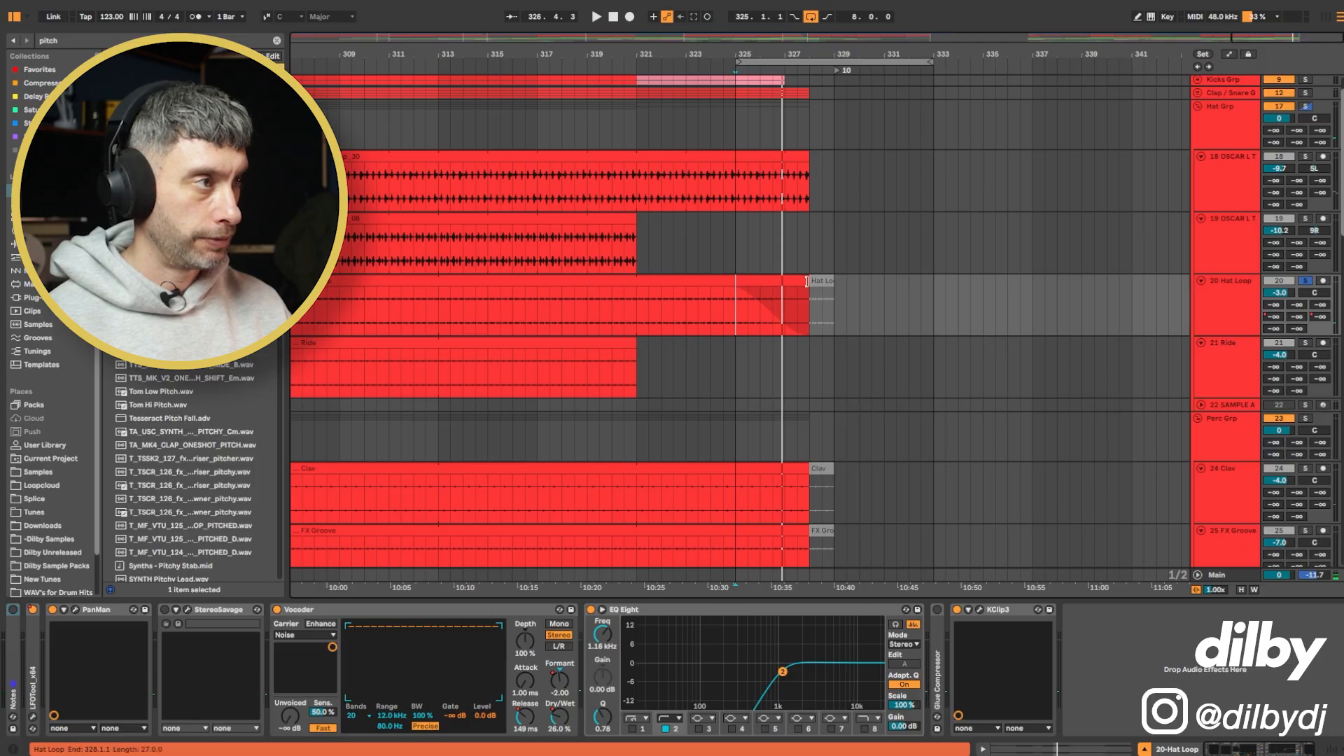
pyautogui.moveTo(806, 281); pyautogui.dragTo(785, 281)
pyautogui.click(725, 312)
pyautogui.press('space')
pyautogui.press('space')
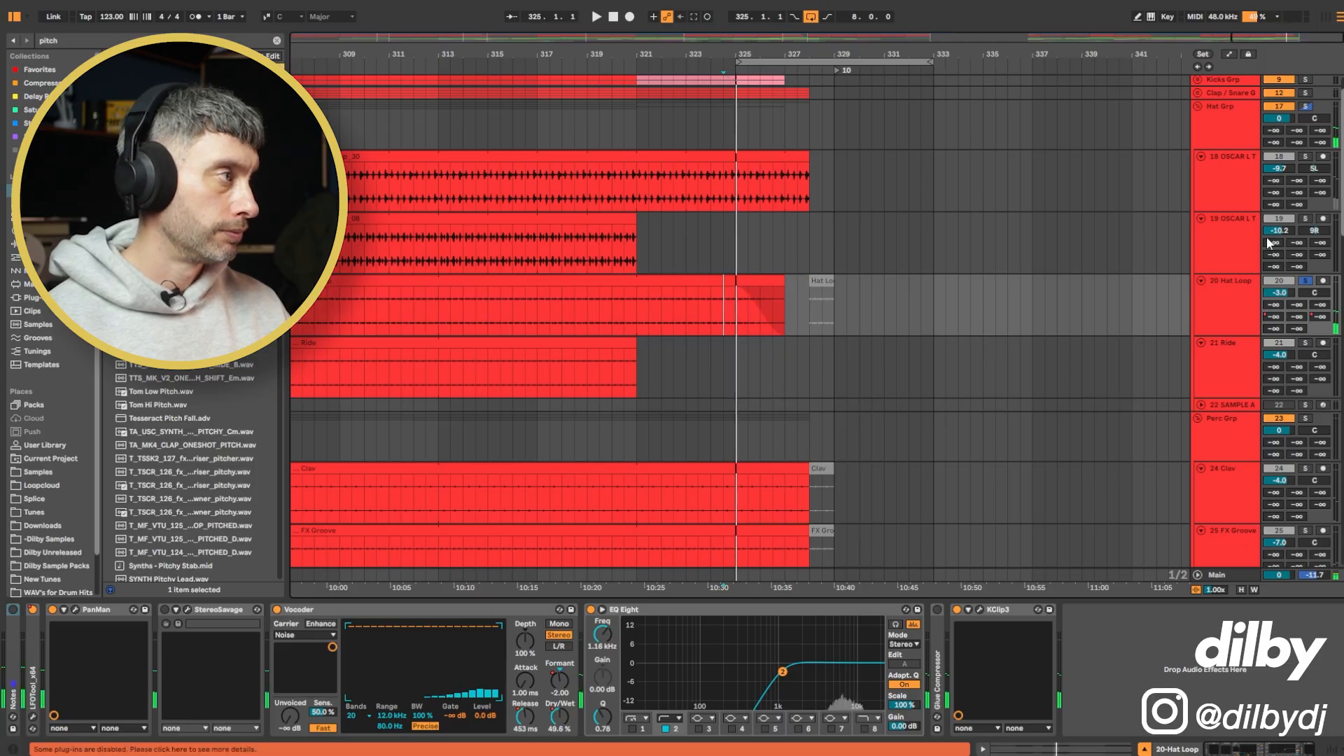
# - Play the ending with all tracks and shorten the top loop clip on track 18 to end at bar 327
pyautogui.press('space')
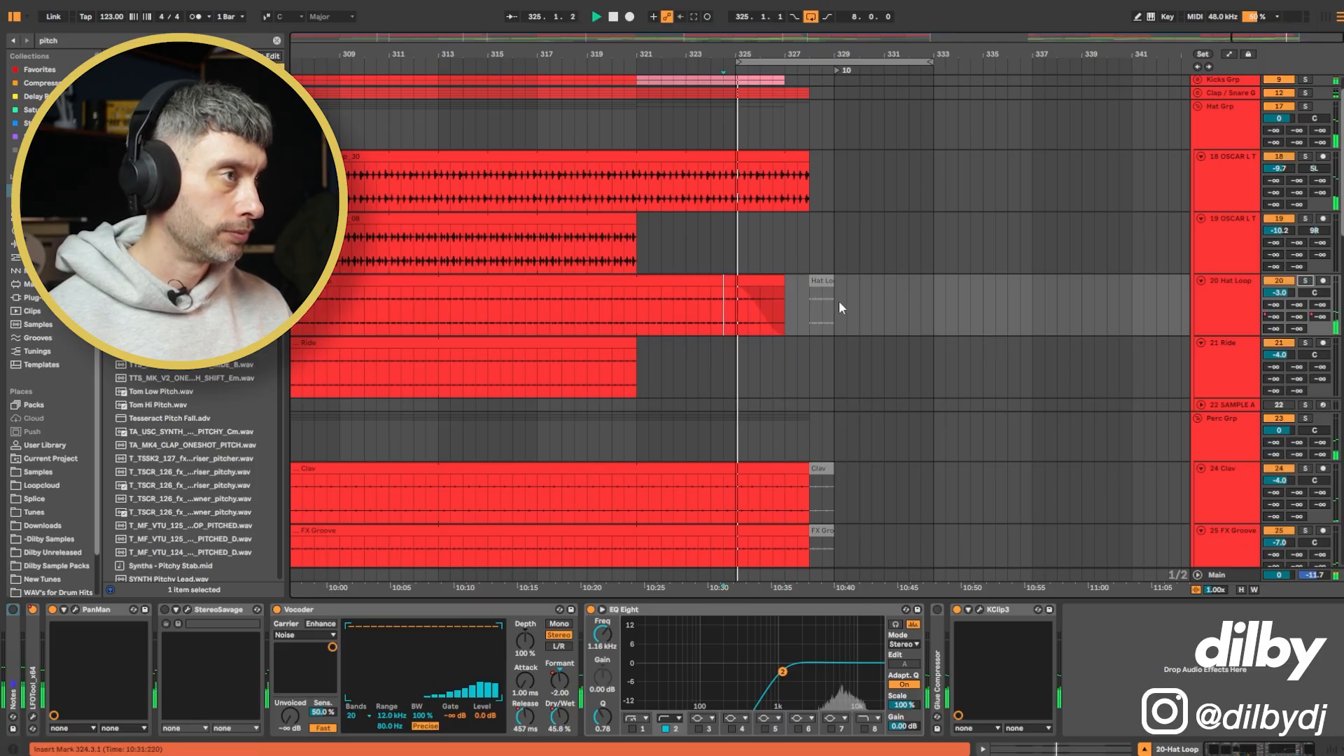
pyautogui.scroll(3, 851, 183)
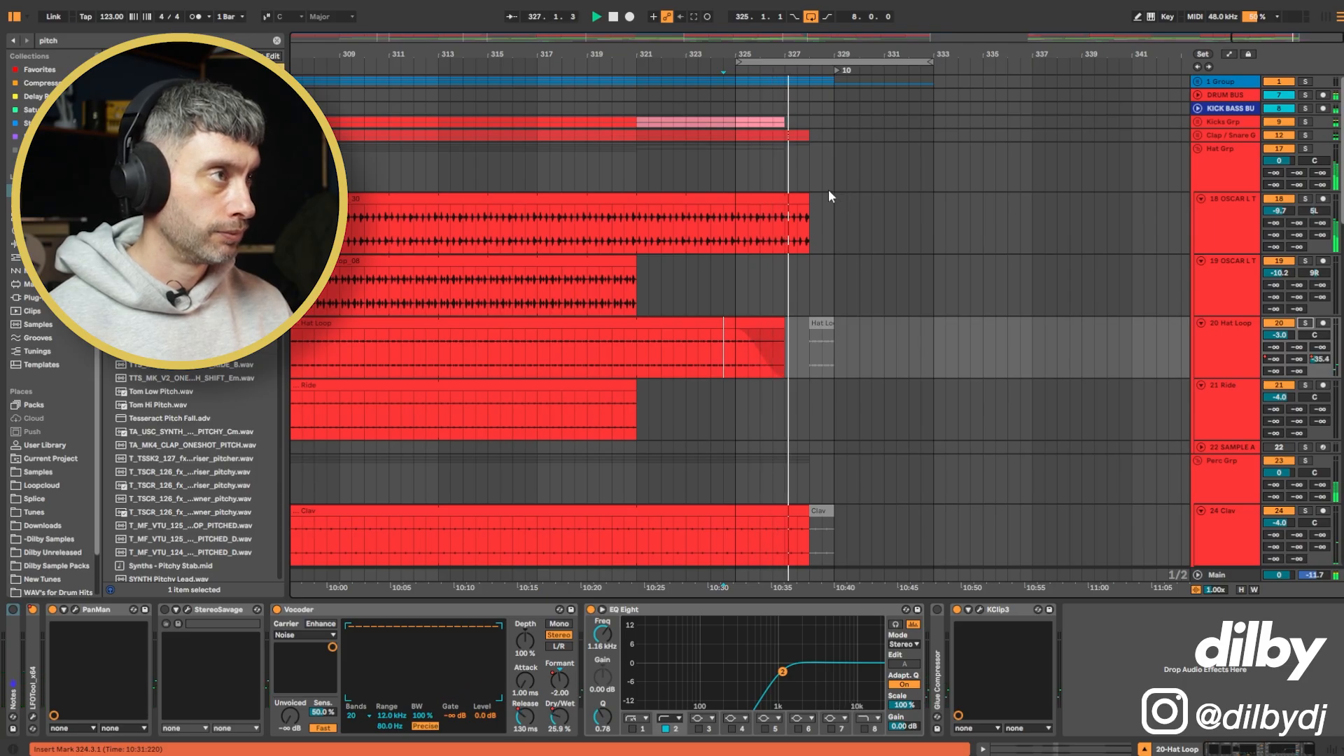
pyautogui.press('space')
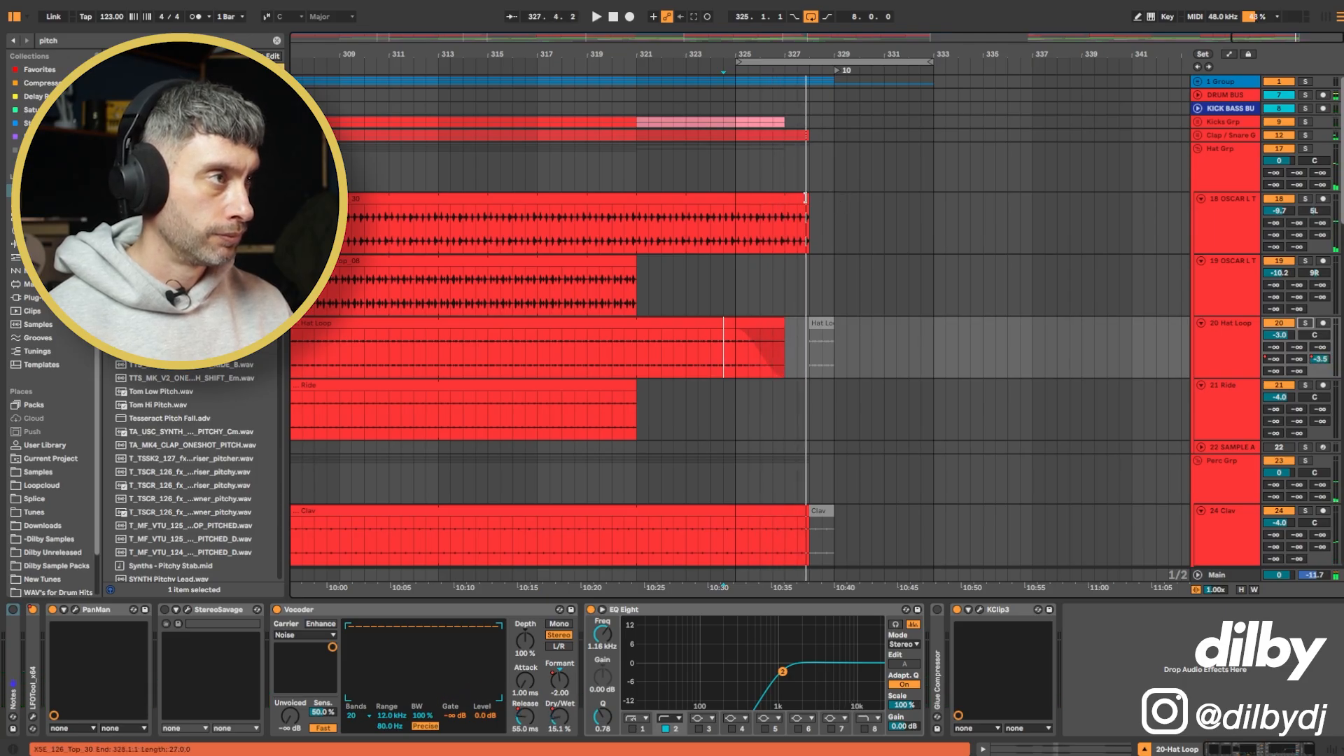
pyautogui.moveTo(805, 198); pyautogui.dragTo(785, 198)
# - Expand the Clap/Snare group, extend the deactivated Clap, Snap and Rim clips at bar 328 to start earlier, and play from bar 326
pyautogui.click(1198, 135)
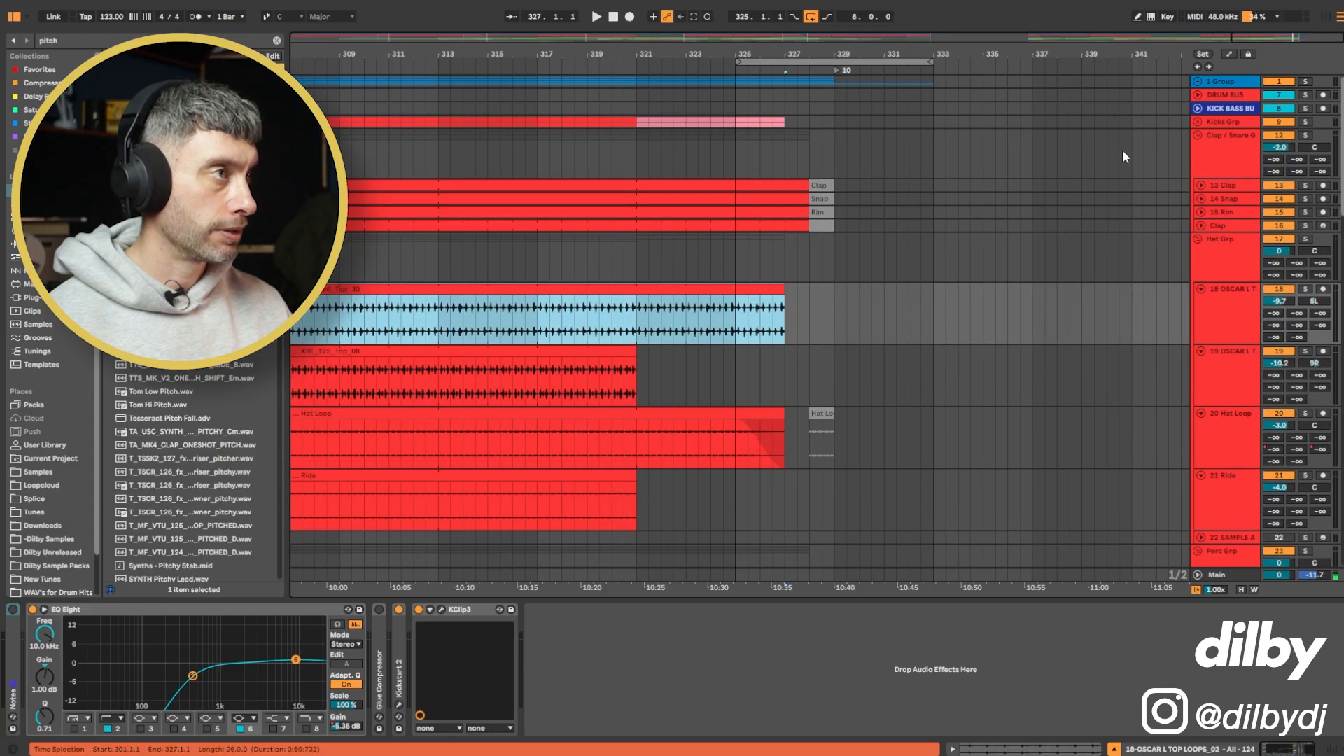
pyautogui.click(814, 186)
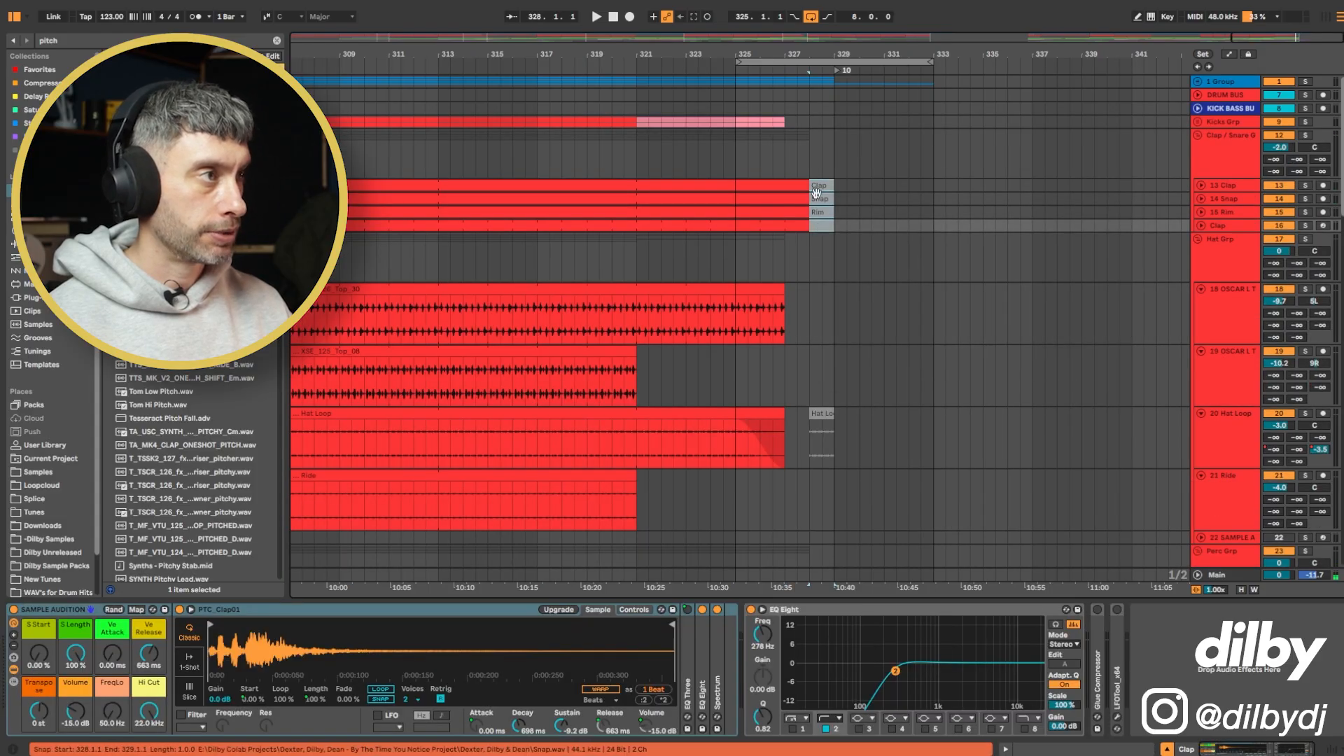
pyautogui.moveTo(810, 185); pyautogui.dragTo(802, 159)
pyautogui.click(759, 168)
pyautogui.press('space')
# - Extend the deactivated Clav, FX Groove and X2N_118_Mixed_Perc clips back to bar 327 and play from bar 325
pyautogui.scroll(-8, 801, 158)
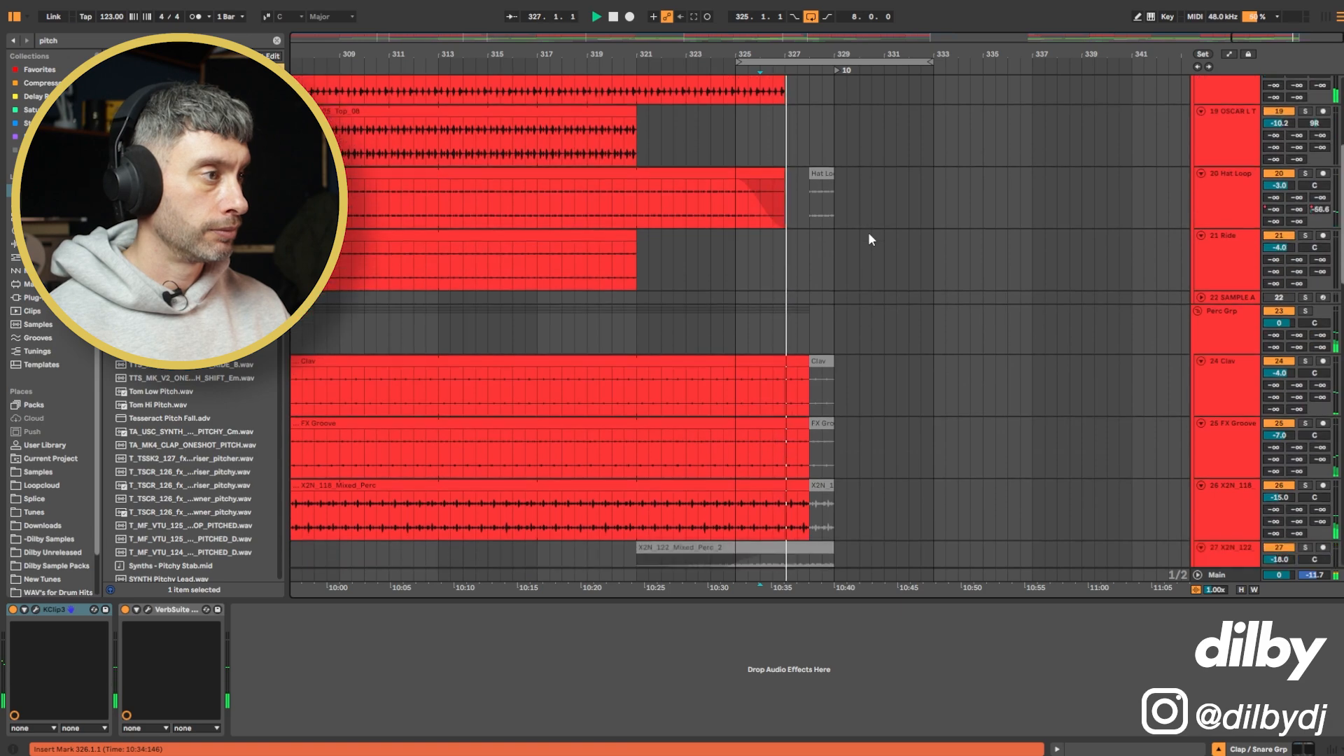
pyautogui.click(821, 467)
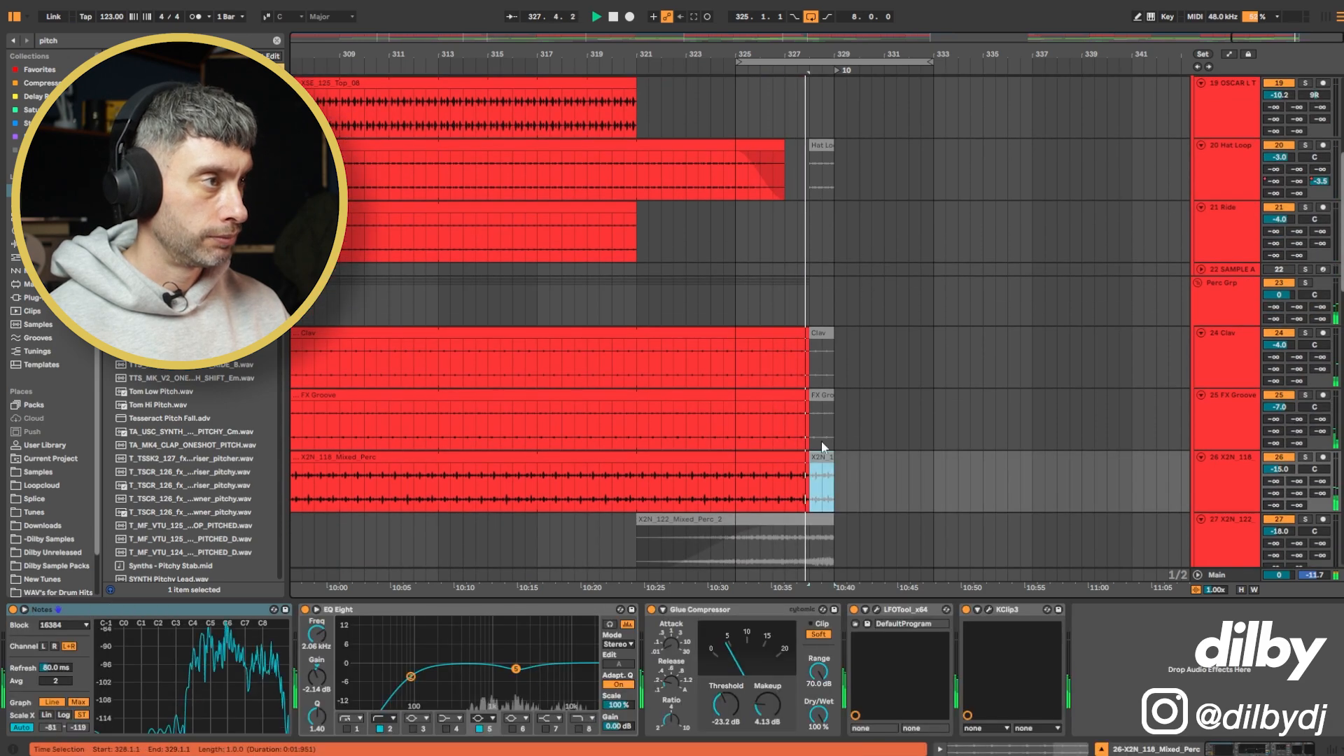
pyautogui.keyDown('shift'); pyautogui.click(822, 334); pyautogui.keyUp('shift')
pyautogui.moveTo(811, 333); pyautogui.dragTo(786, 334)
pyautogui.press('space')
pyautogui.click(773, 303)
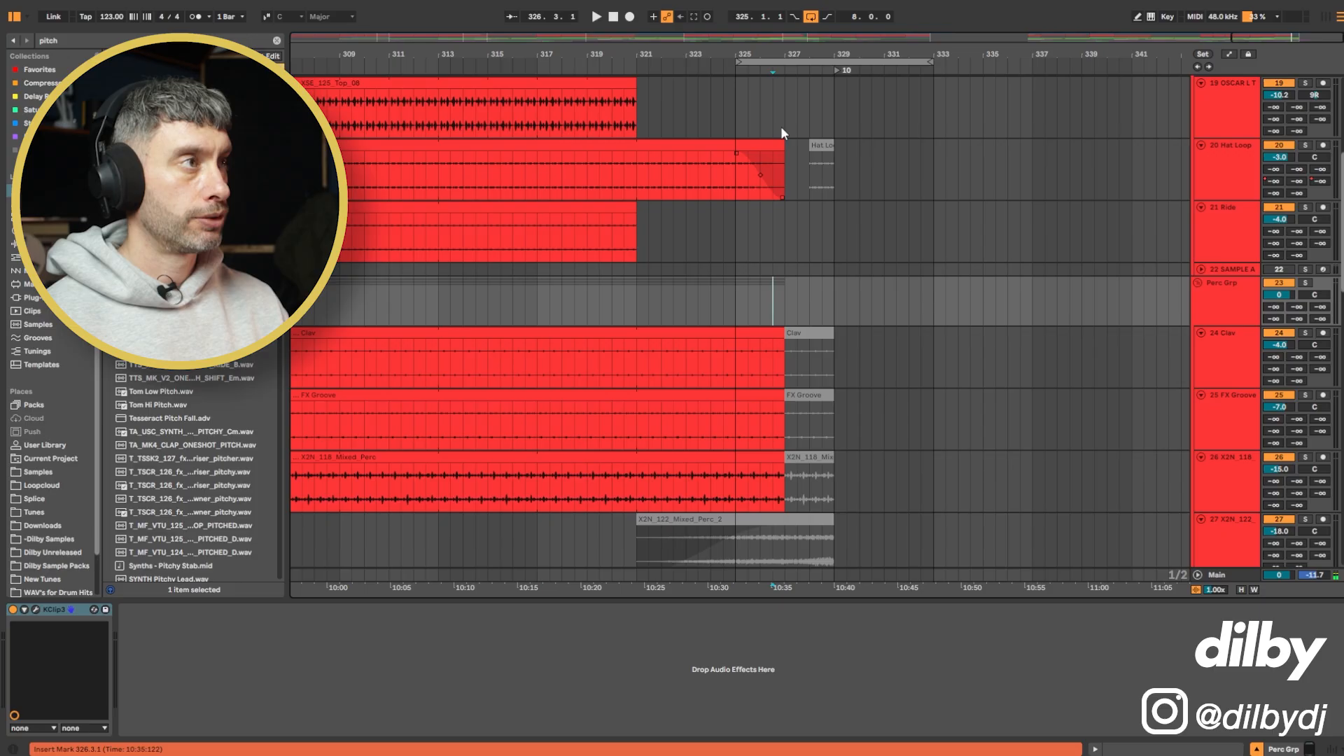
pyautogui.click(737, 288)
pyautogui.press('space')
# - Show the DIVA Rack track's FreqModDepth automation and reshape it to fall from bar 327 to bar 329
pyautogui.scroll(-5, 777, 343)
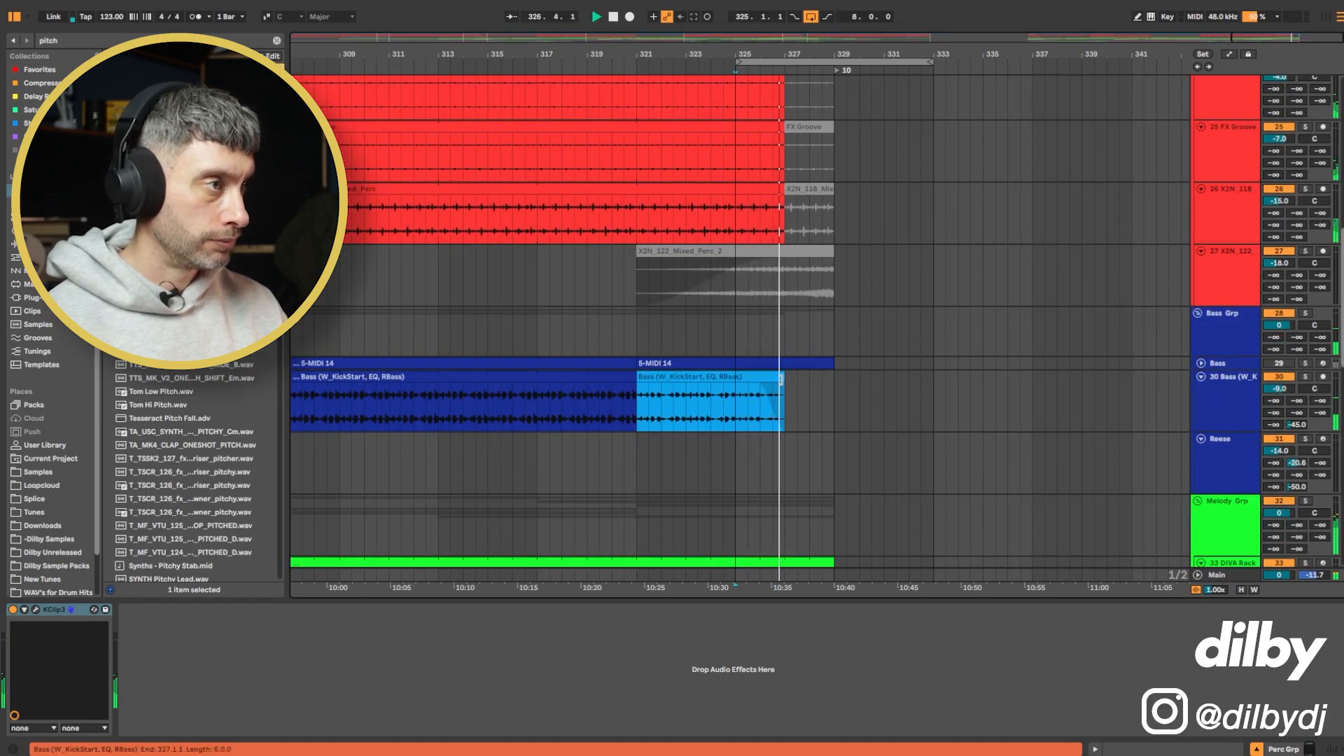
pyautogui.scroll(-5, 781, 379)
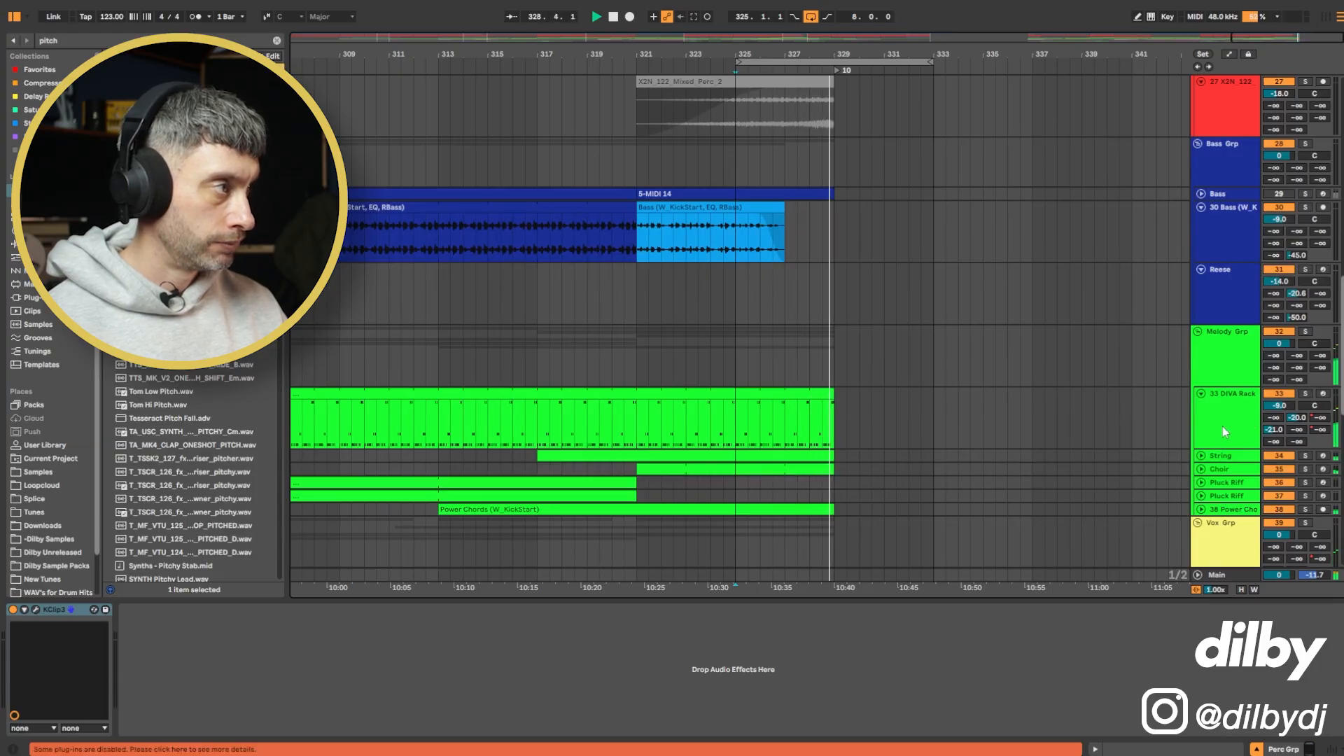
pyautogui.click(1224, 395)
pyautogui.press('space')
pyautogui.click(783, 396)
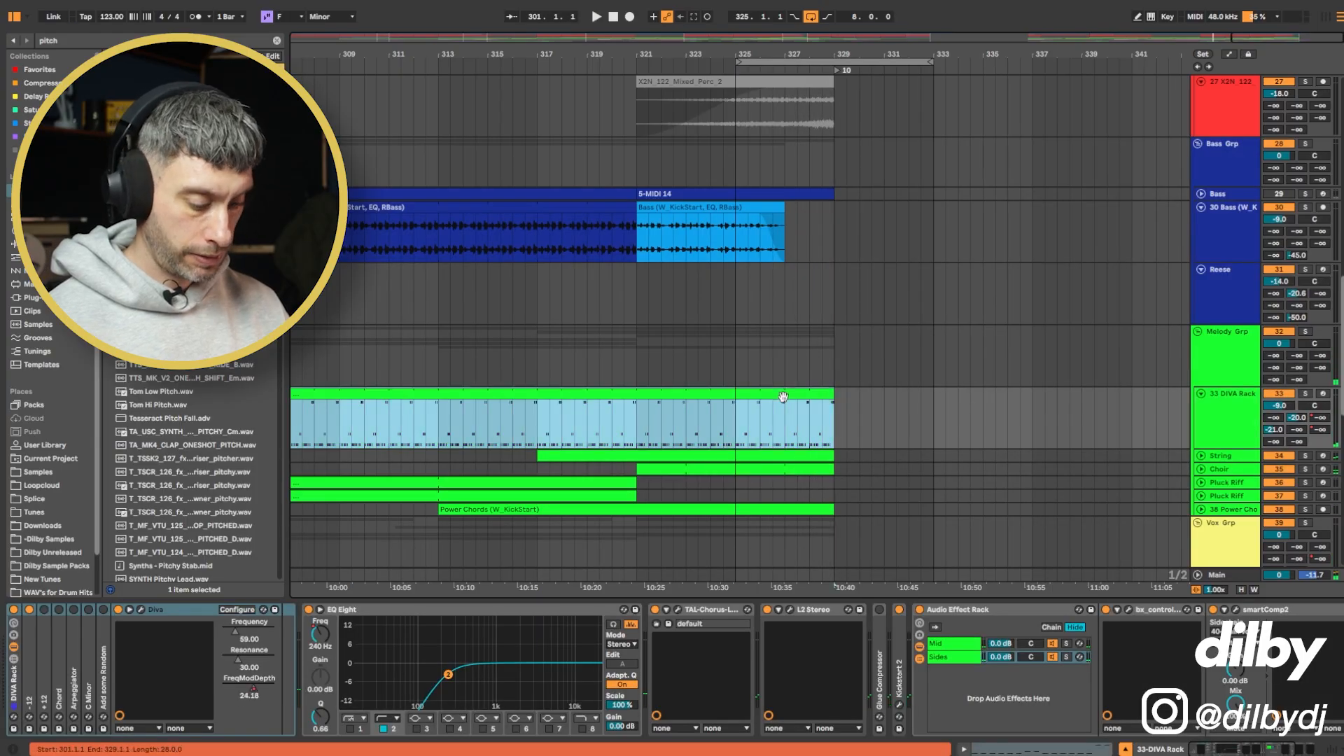
pyautogui.press('a')
pyautogui.moveTo(786, 402); pyautogui.dragTo(839, 401)
pyautogui.press('Delete')
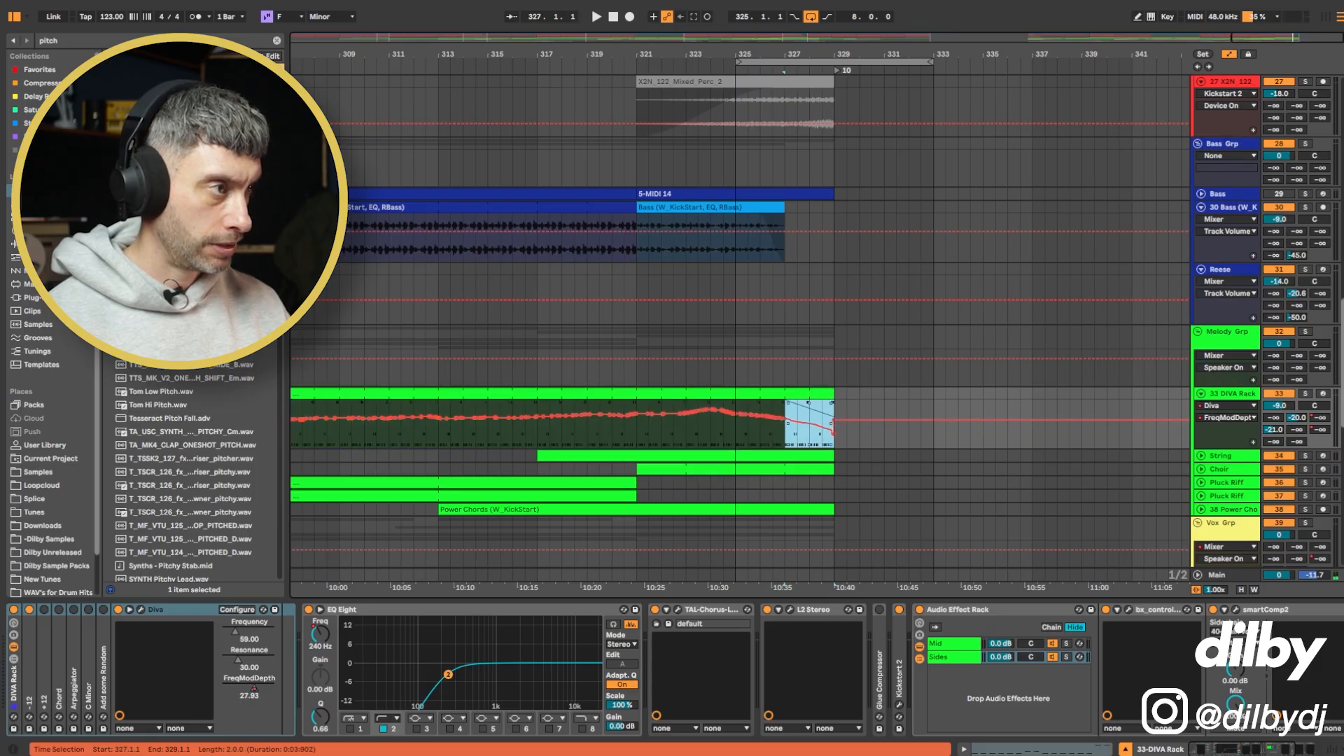
pyautogui.click(835, 419)
# - Play the melody ending from bar 326 and deactivate the DIVA Rack clip from bar 327 to bar 329
pyautogui.click(773, 378)
pyautogui.press('space')
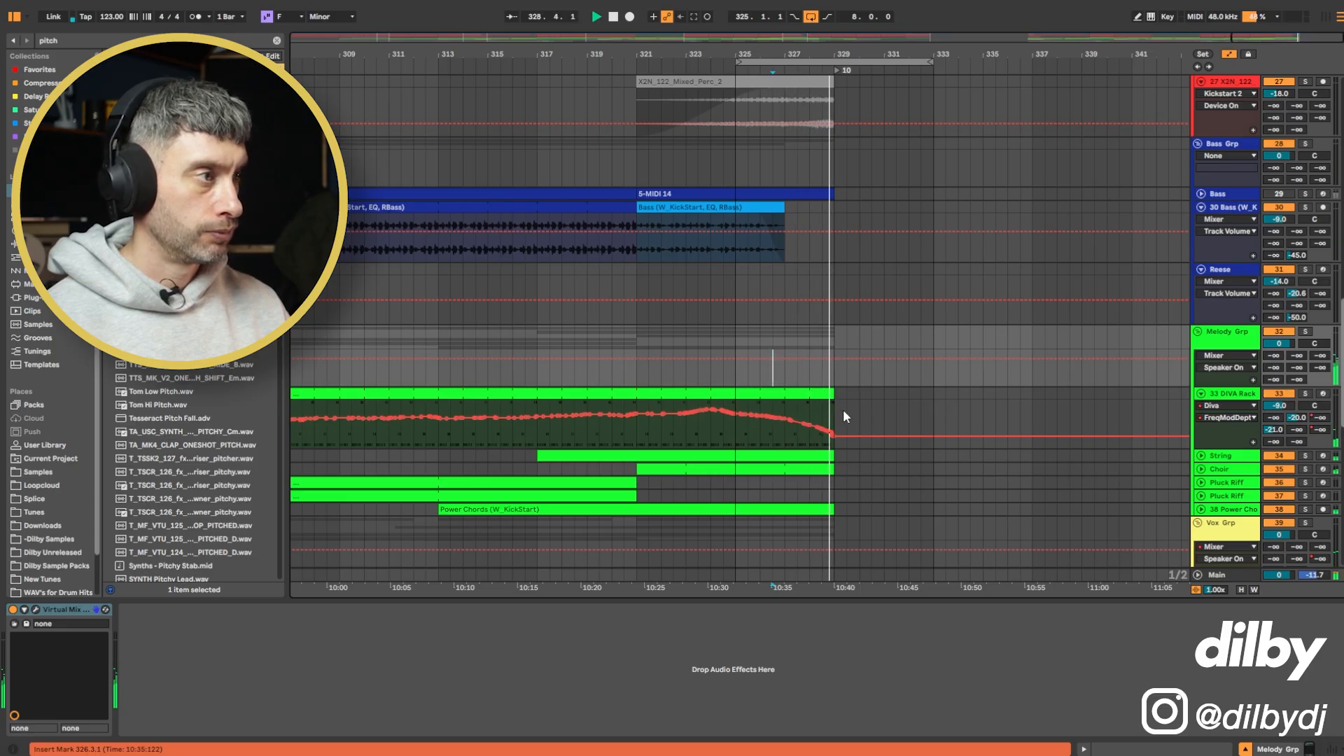
pyautogui.moveTo(844, 405); pyautogui.dragTo(783, 392)
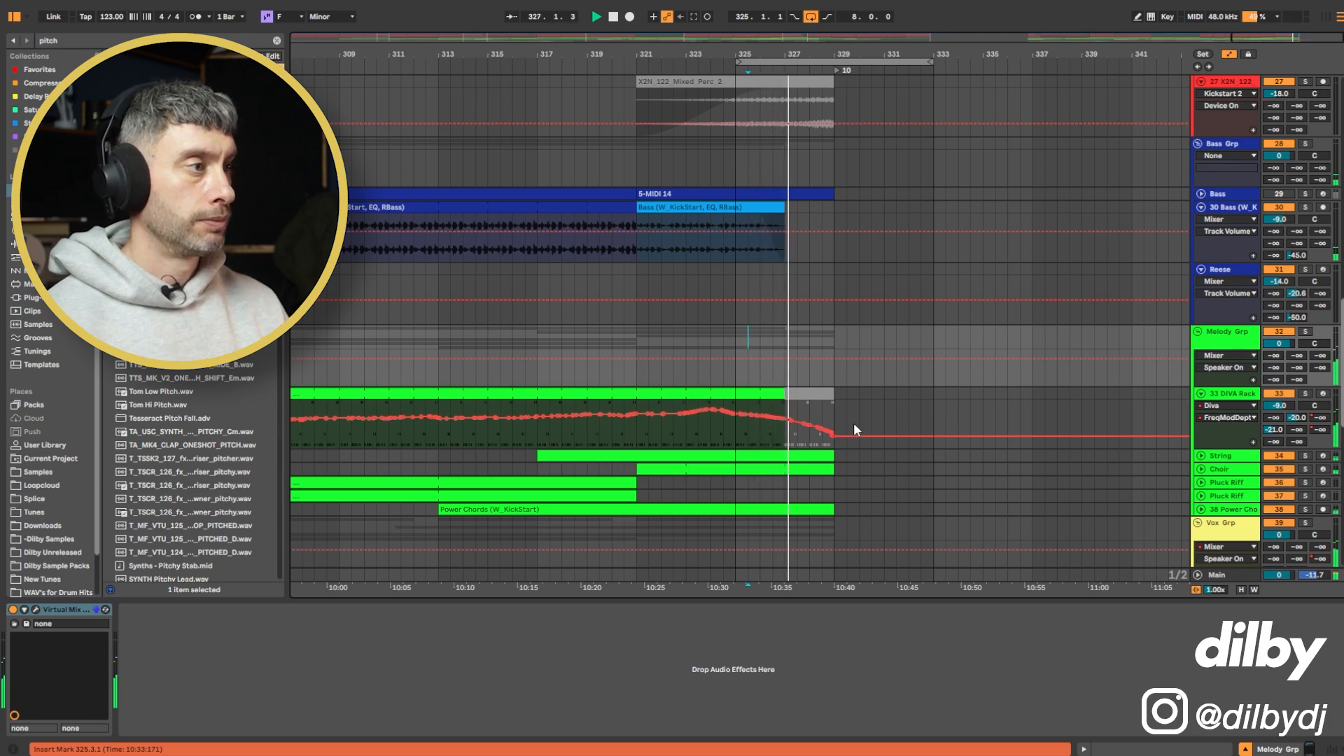
# - Stop playback and reactivate the DIVA Rack clip from bar 327 to bar 329
pyautogui.scroll(-2, 834, 444)
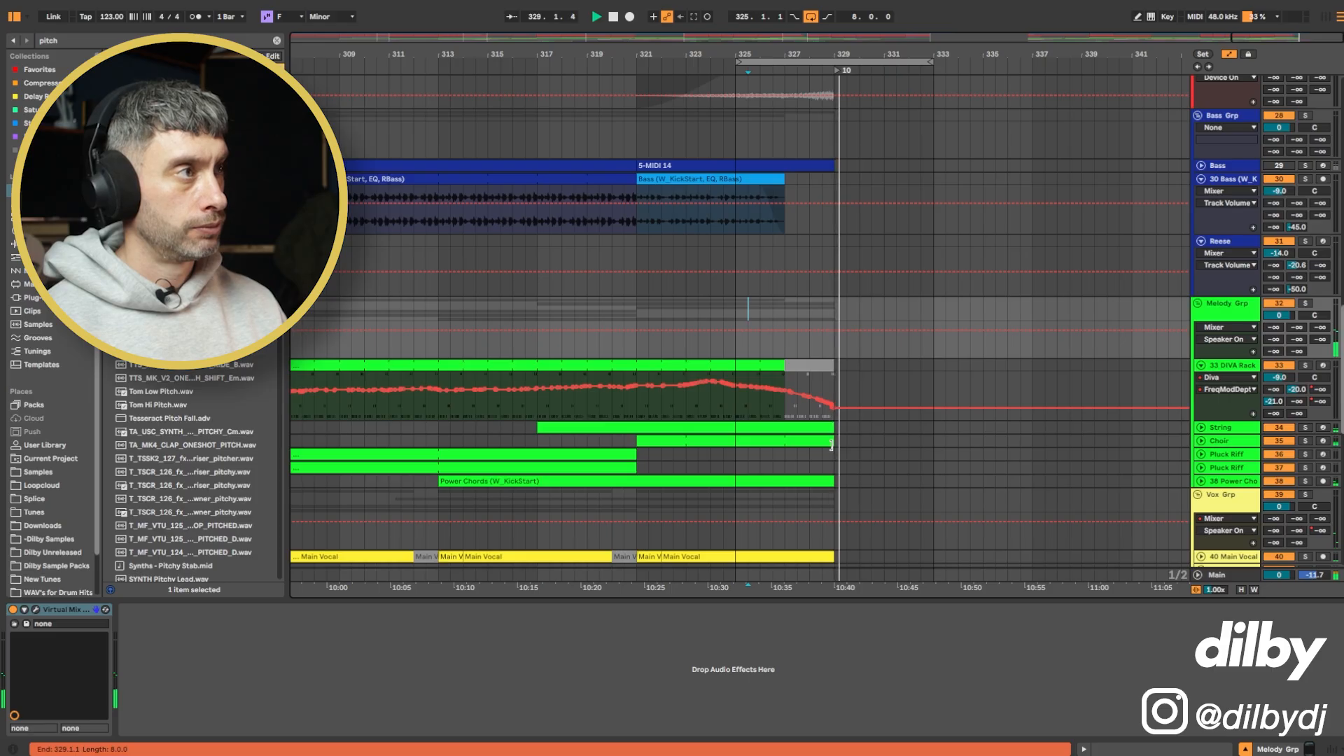
pyautogui.click(807, 368)
pyautogui.press('space')
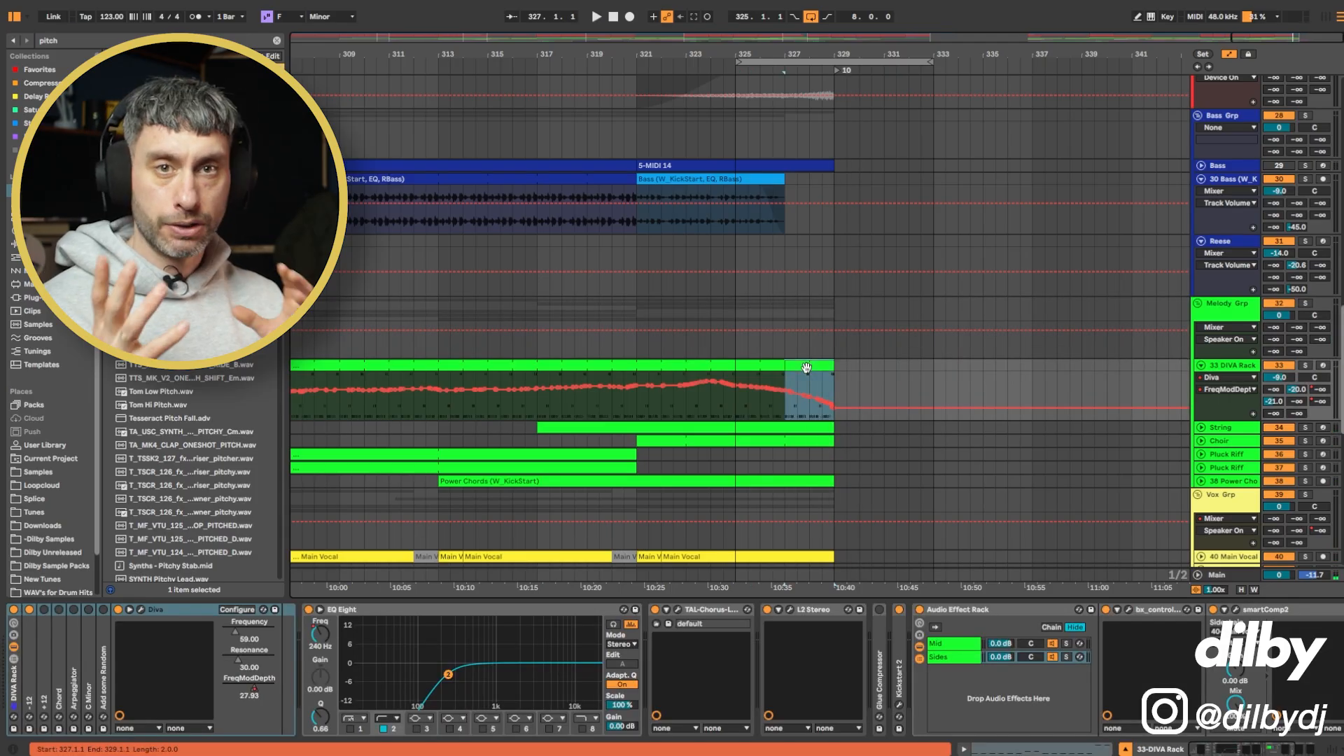
# - Expand the Power Chords track, fade its last clip out from bar 327 to bar 329, and play from bar 327
pyautogui.scroll(-6, 806, 368)
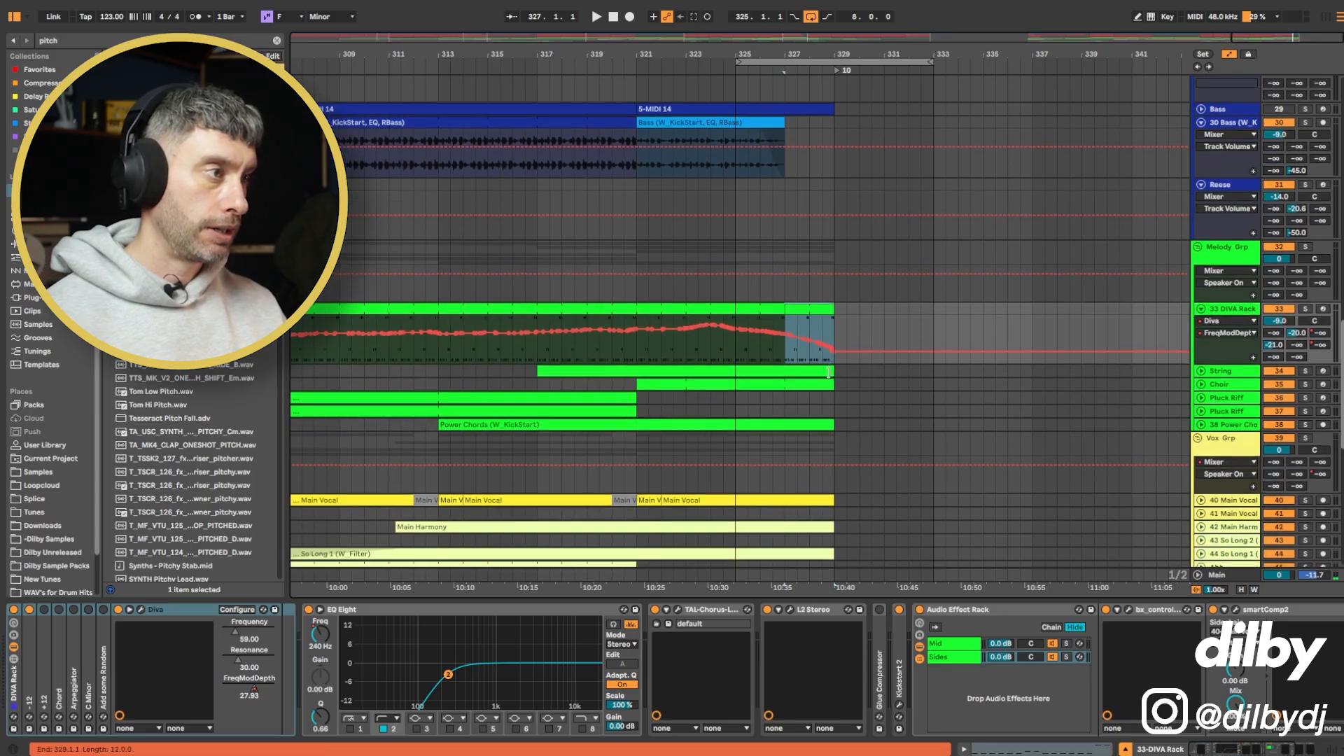
pyautogui.click(1225, 397)
pyautogui.click(1201, 397)
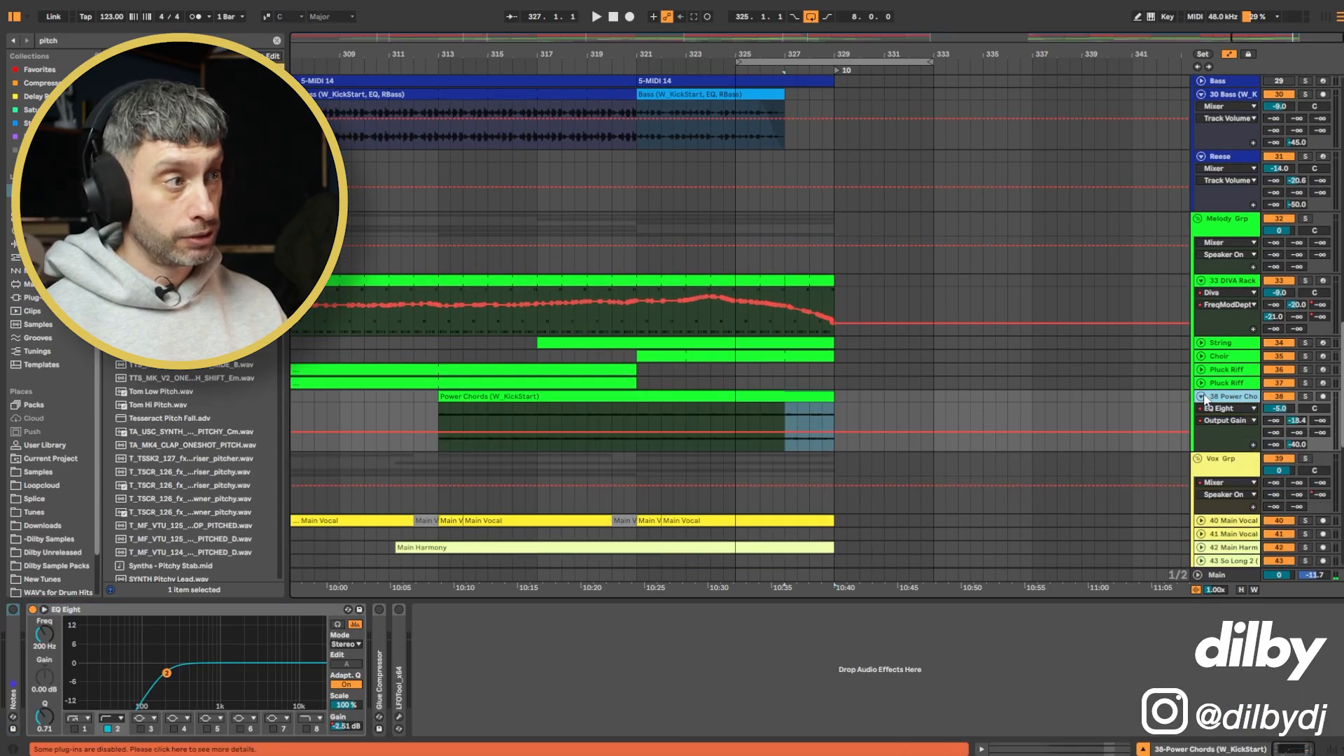
pyautogui.click(775, 411)
pyautogui.press('a')
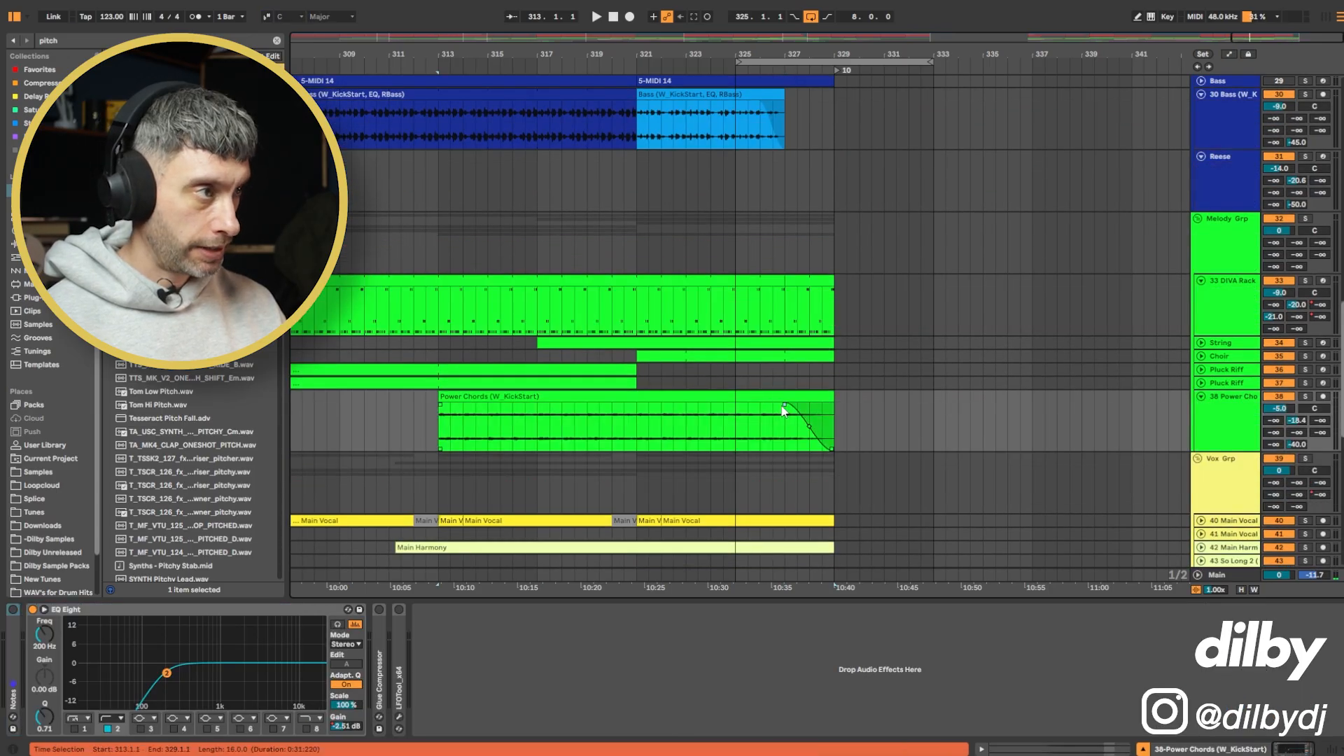
pyautogui.click(784, 369)
pyautogui.press('space')
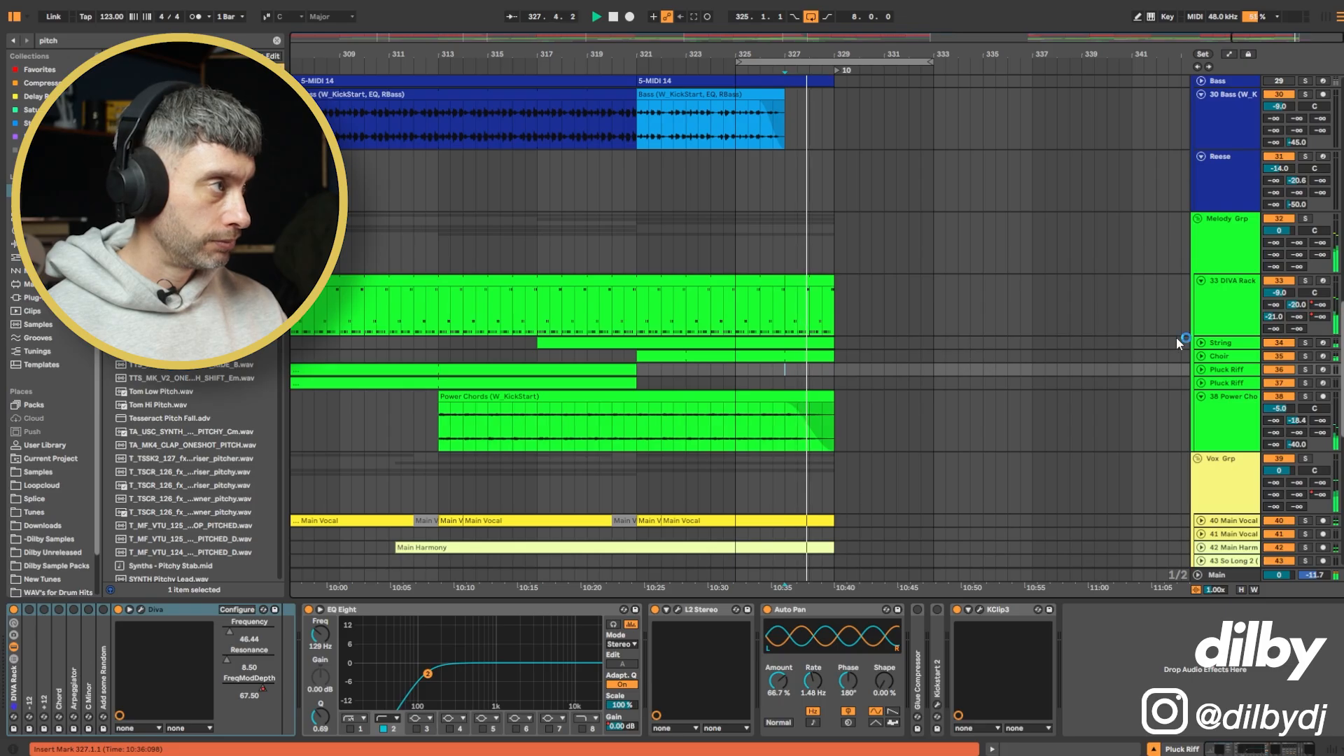
# - Expand the String track, open its last clip's notes, and deactivate the final F4 note starting at bar 325
pyautogui.click(1202, 343)
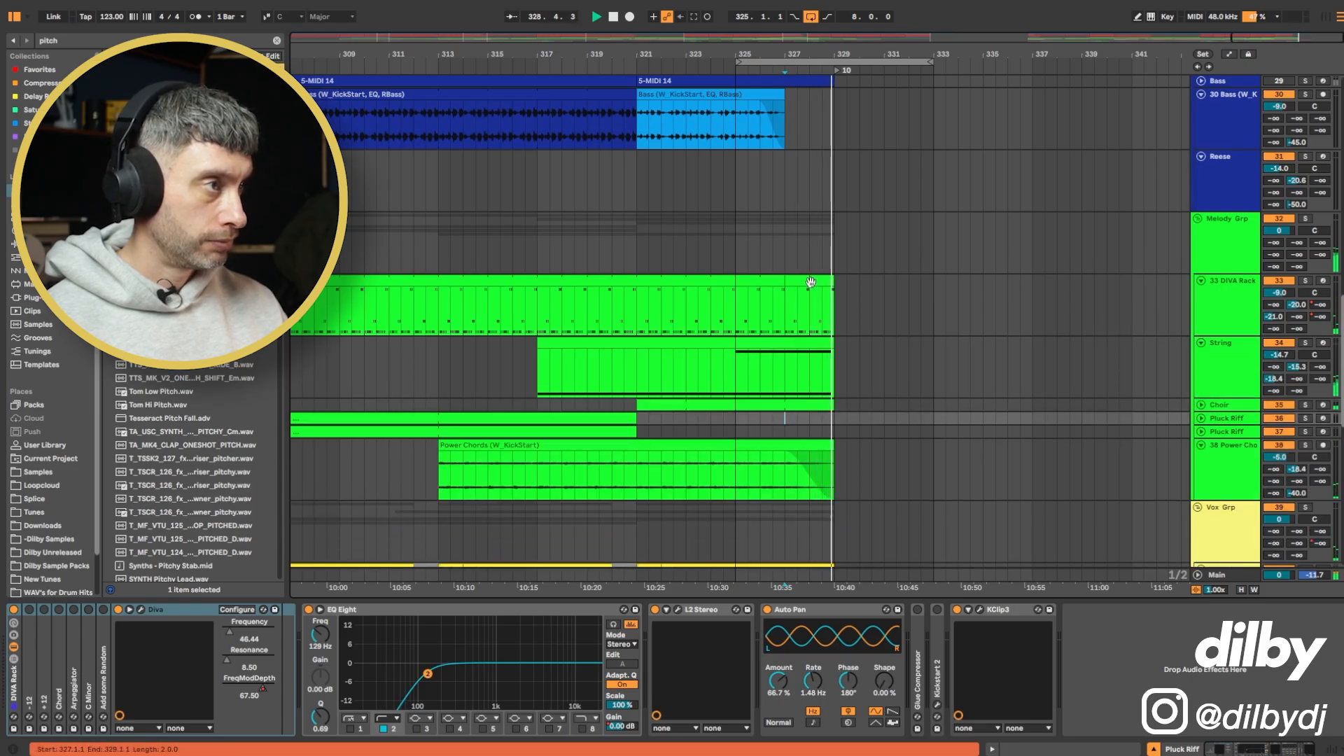
pyautogui.click(713, 355)
pyautogui.press('space')
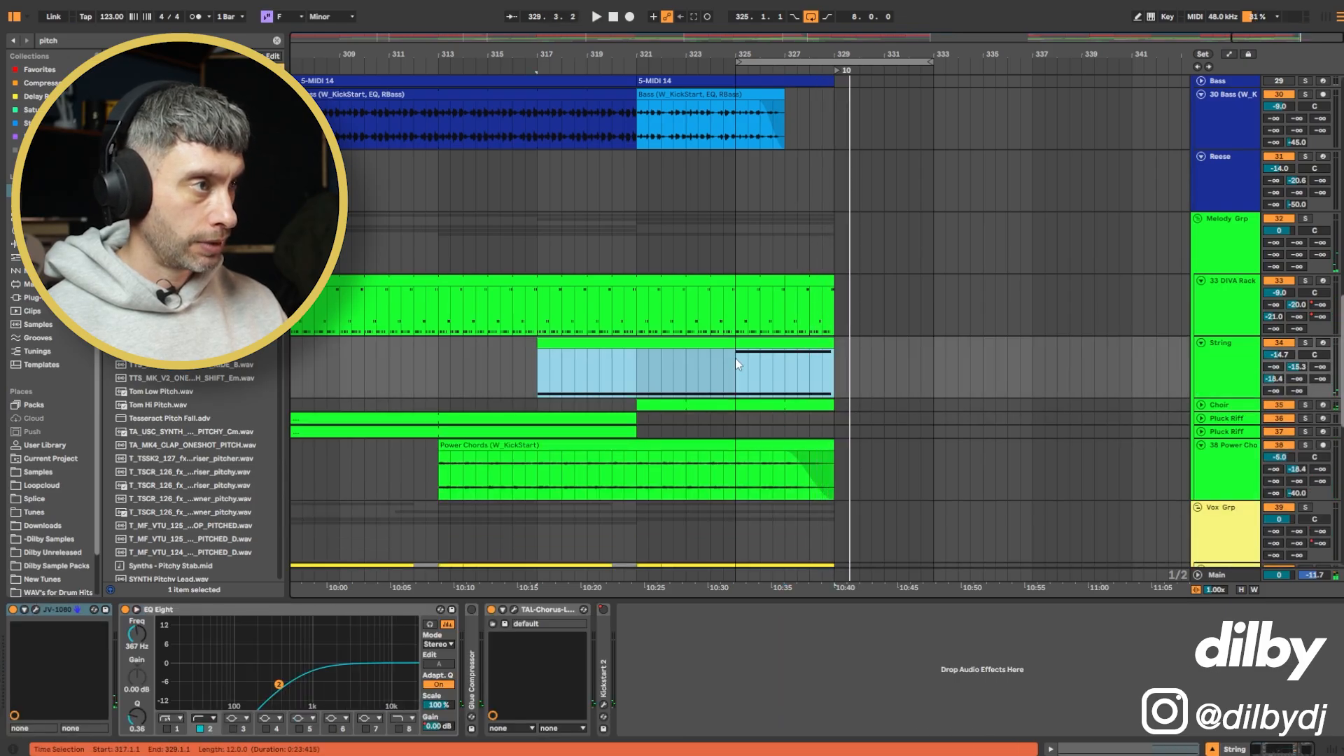
pyautogui.doubleClick(743, 361)
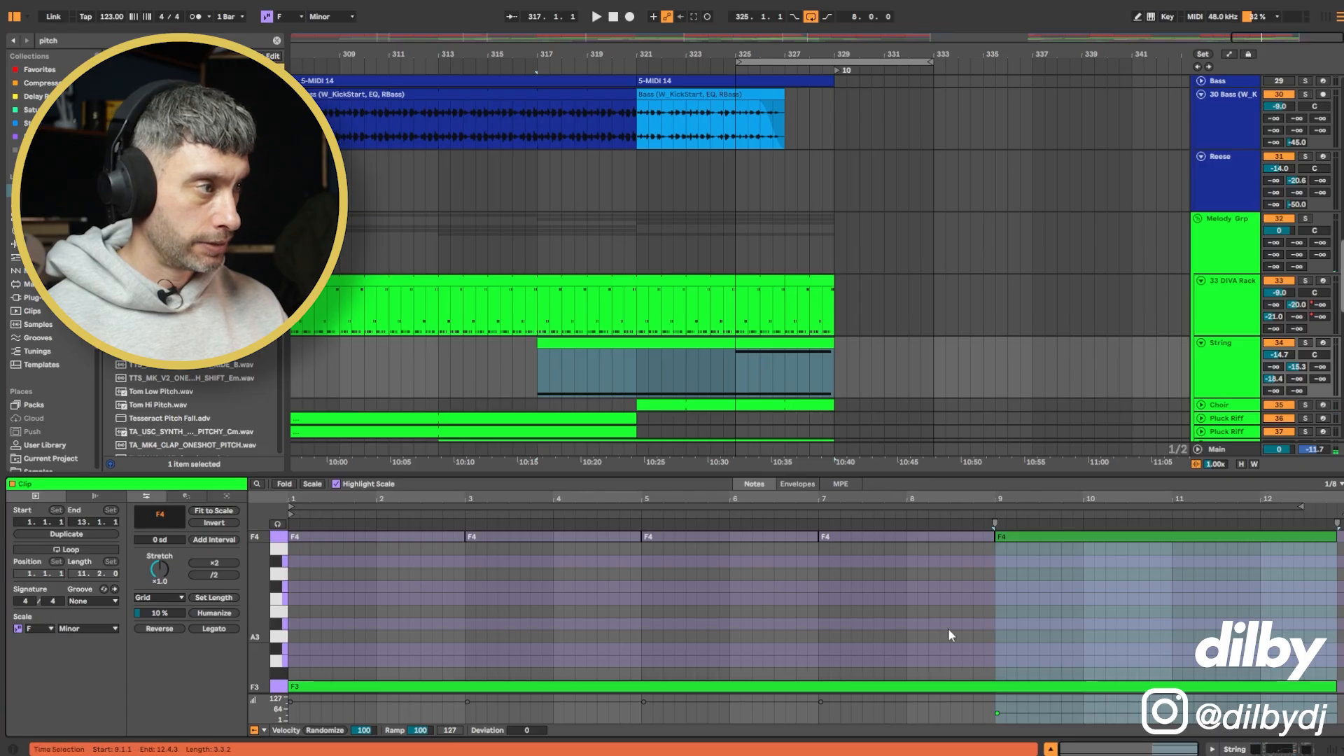
pyautogui.click(1054, 539)
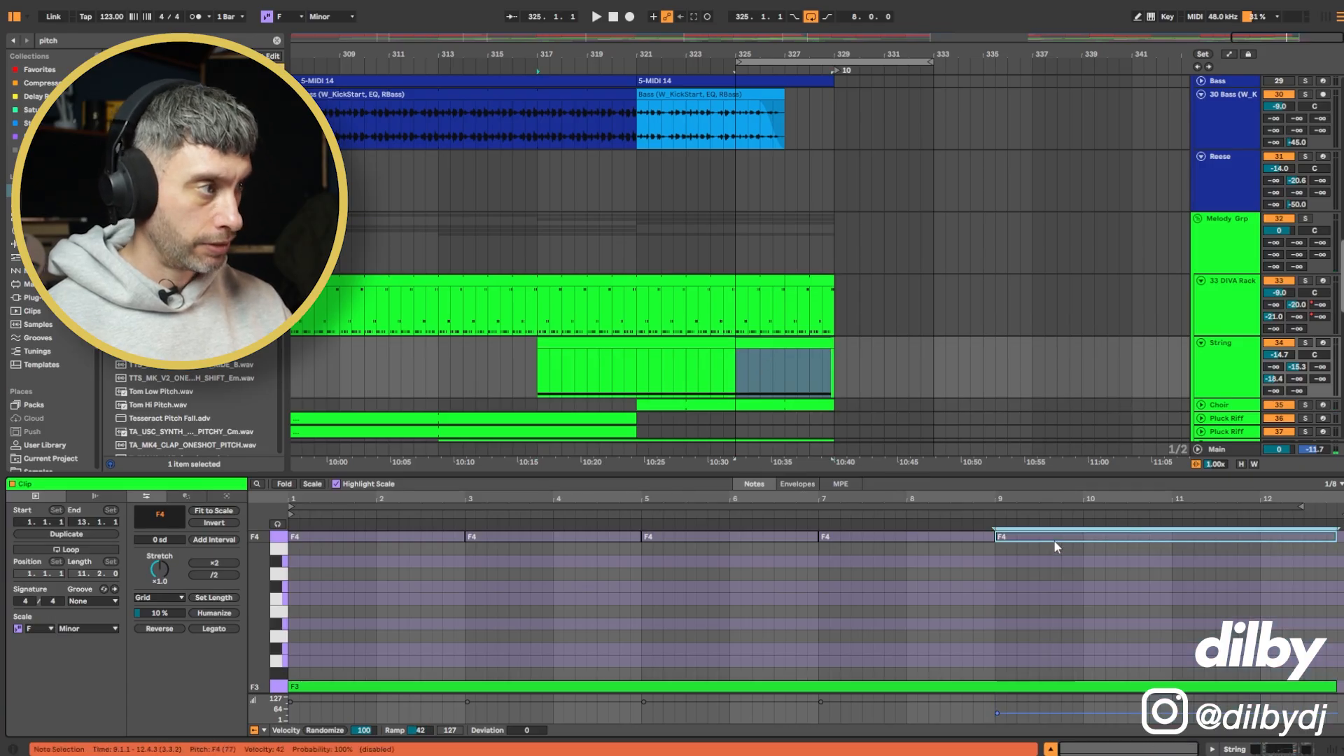
# - Play the ending from bar 325 and expand the Choir track
pyautogui.click(785, 375)
pyautogui.press('space')
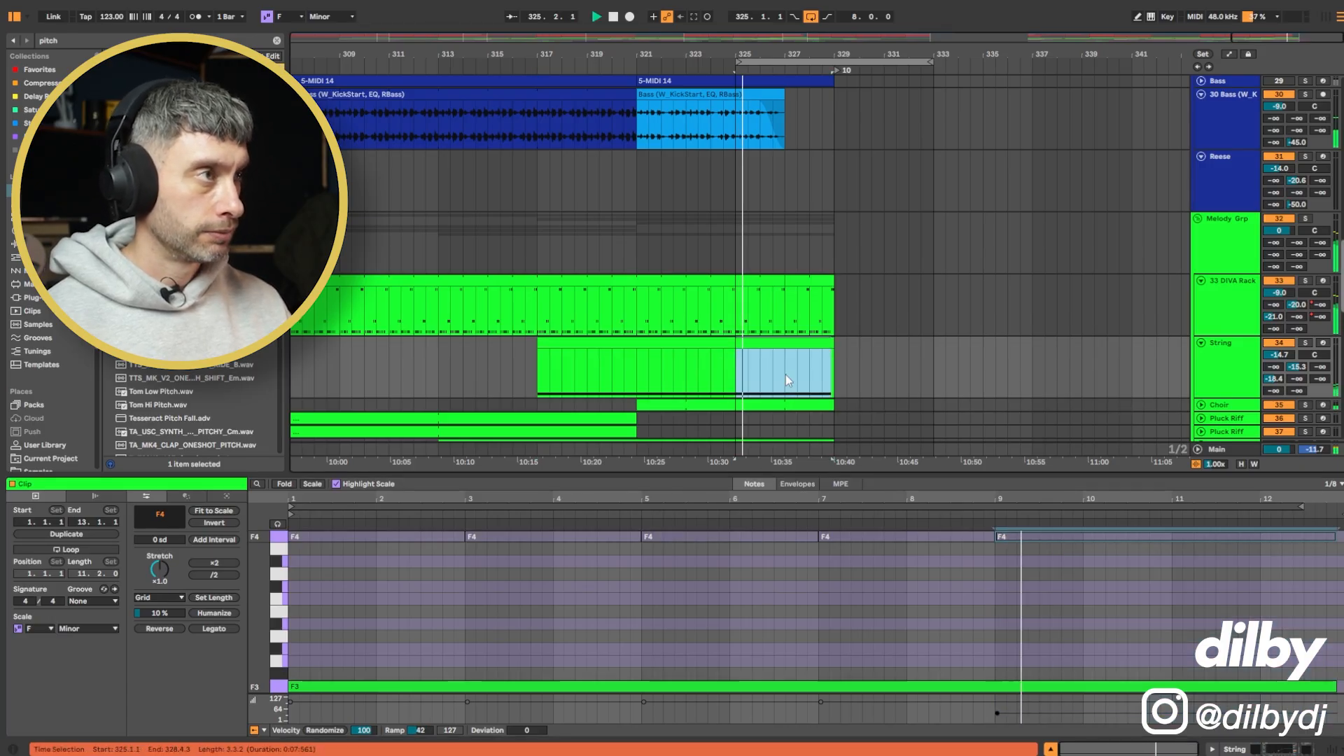
pyautogui.scroll(-1, 833, 357)
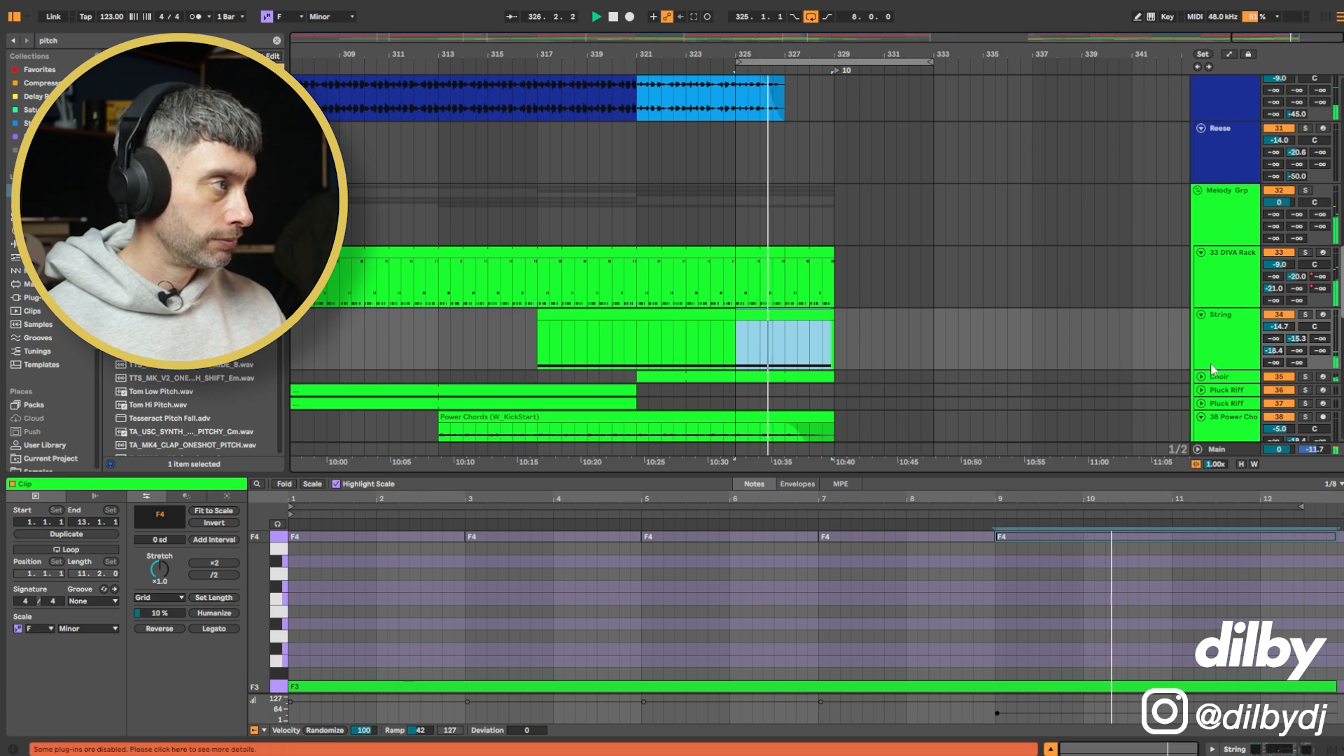
pyautogui.scroll(-2, 915, 357)
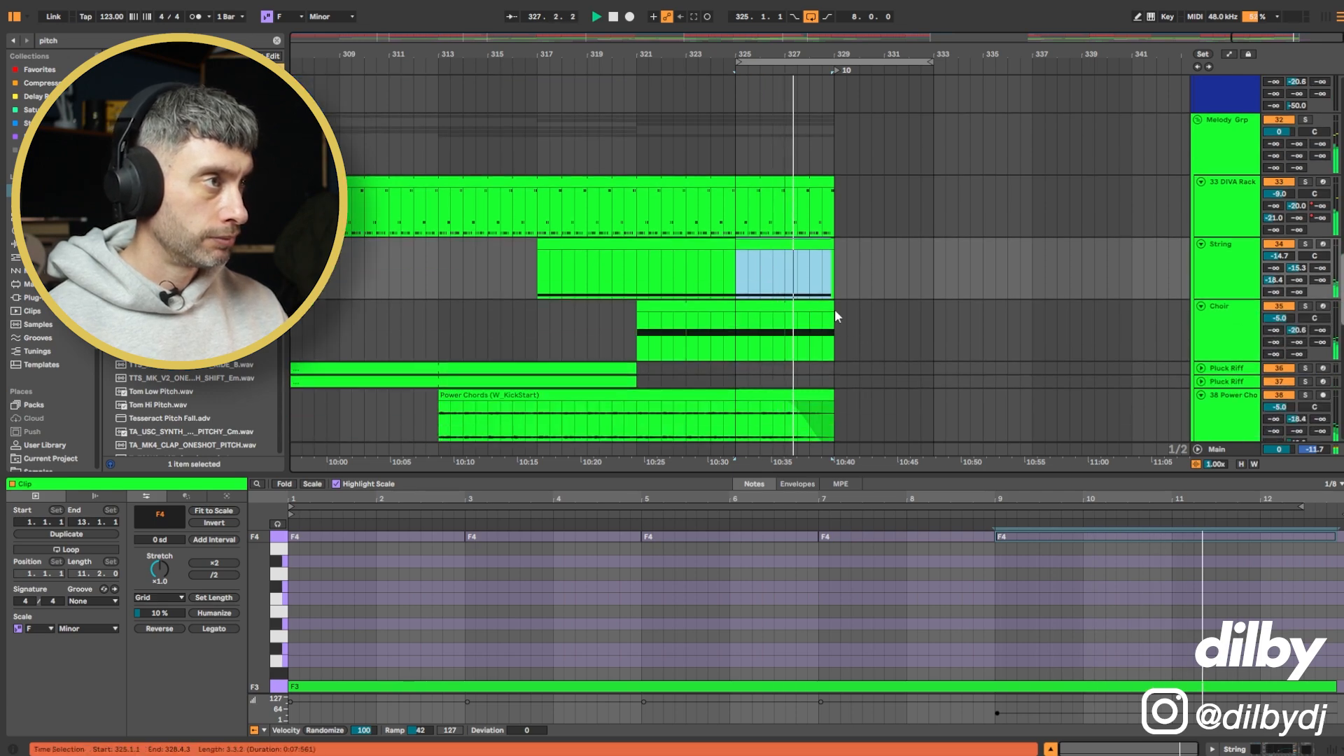
pyautogui.click(814, 246)
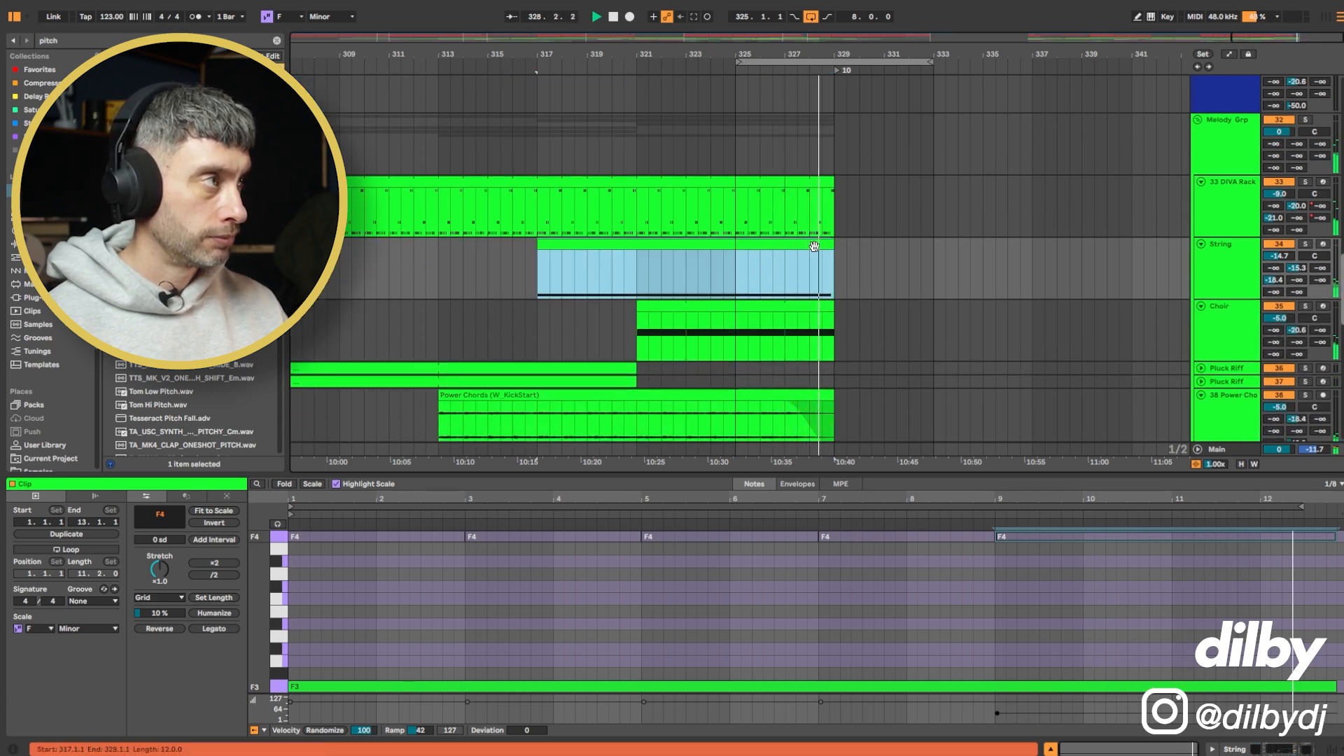
# - Add an Auto Filter to the Melody Grp and draw its Frequency automation falling from bar 325 to bar 330
pyautogui.click(1231, 124)
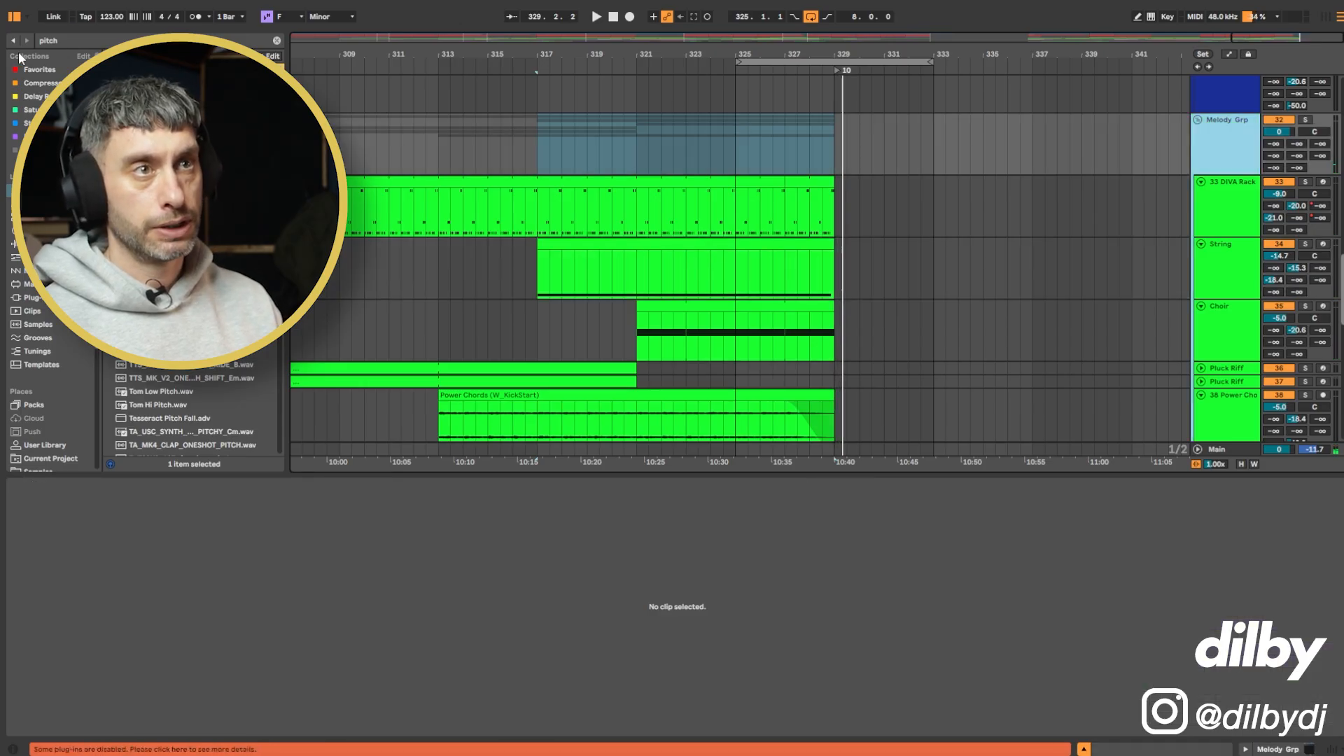
pyautogui.click(44, 70)
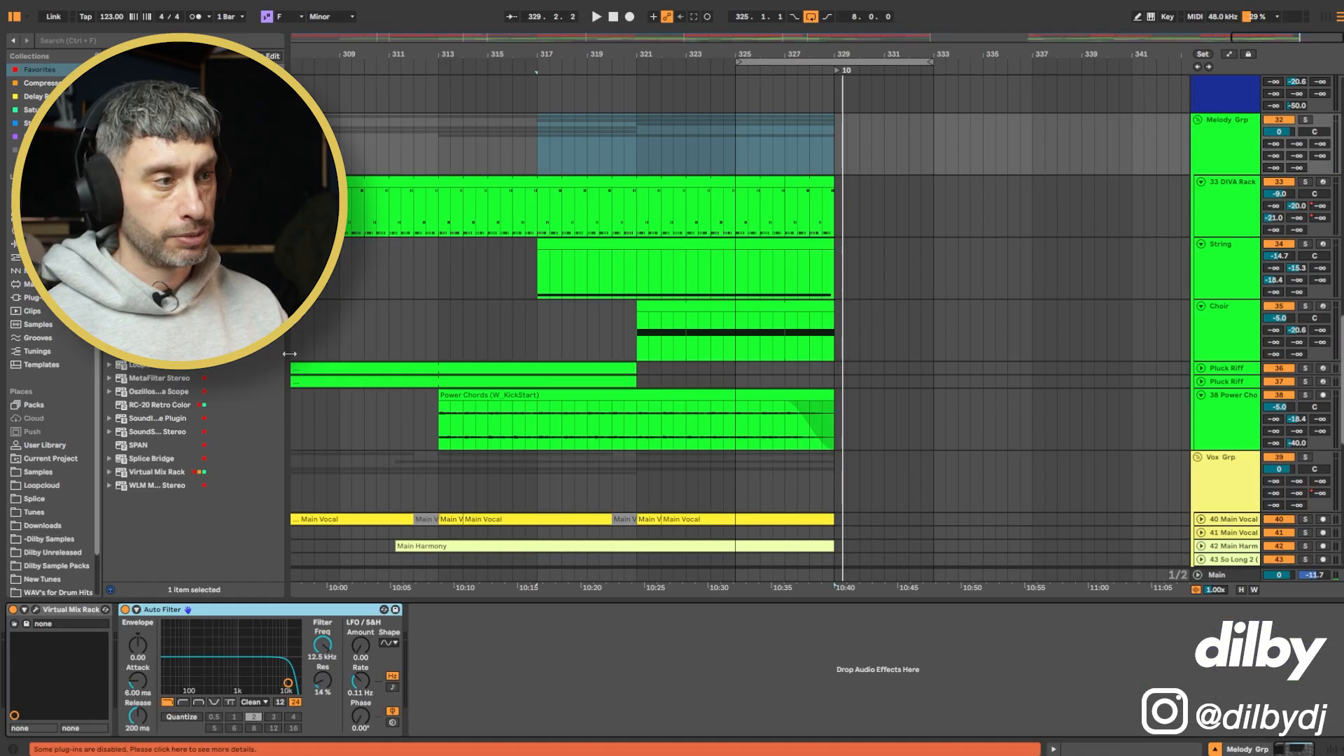
pyautogui.press('a')
pyautogui.press('b')
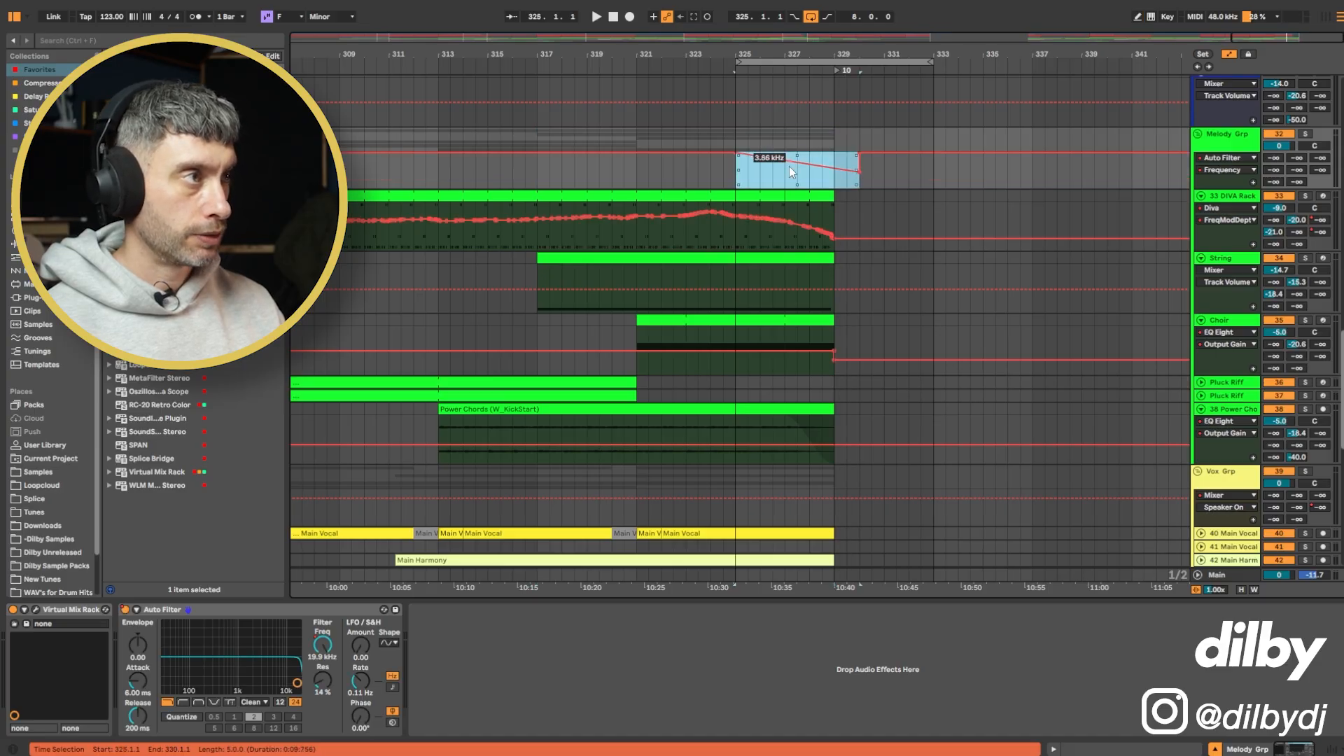
# - Play the filtered ending, raise the Frequency ramp's end point at bar 330 to about 1.62 kHz, and hold that level beyond it
pyautogui.click(776, 173)
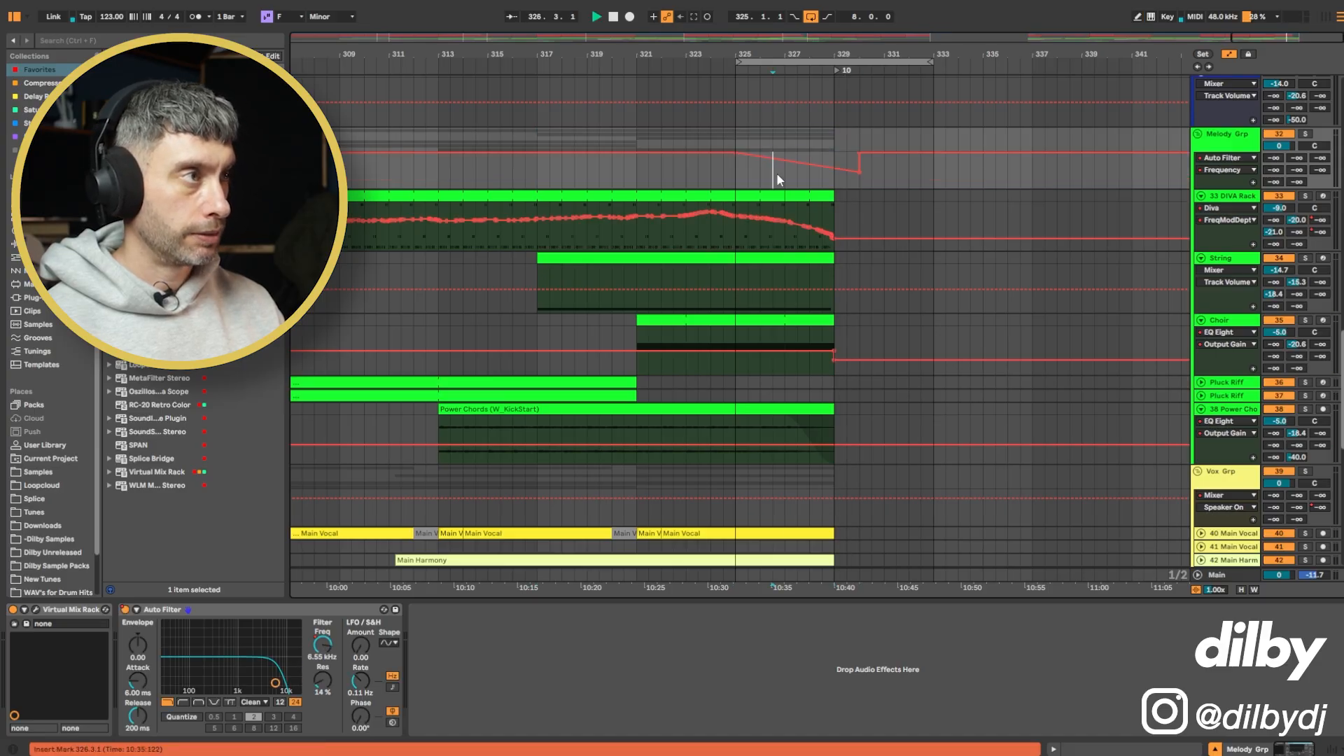
pyautogui.press('space')
pyautogui.moveTo(858, 172); pyautogui.dragTo(859, 166)
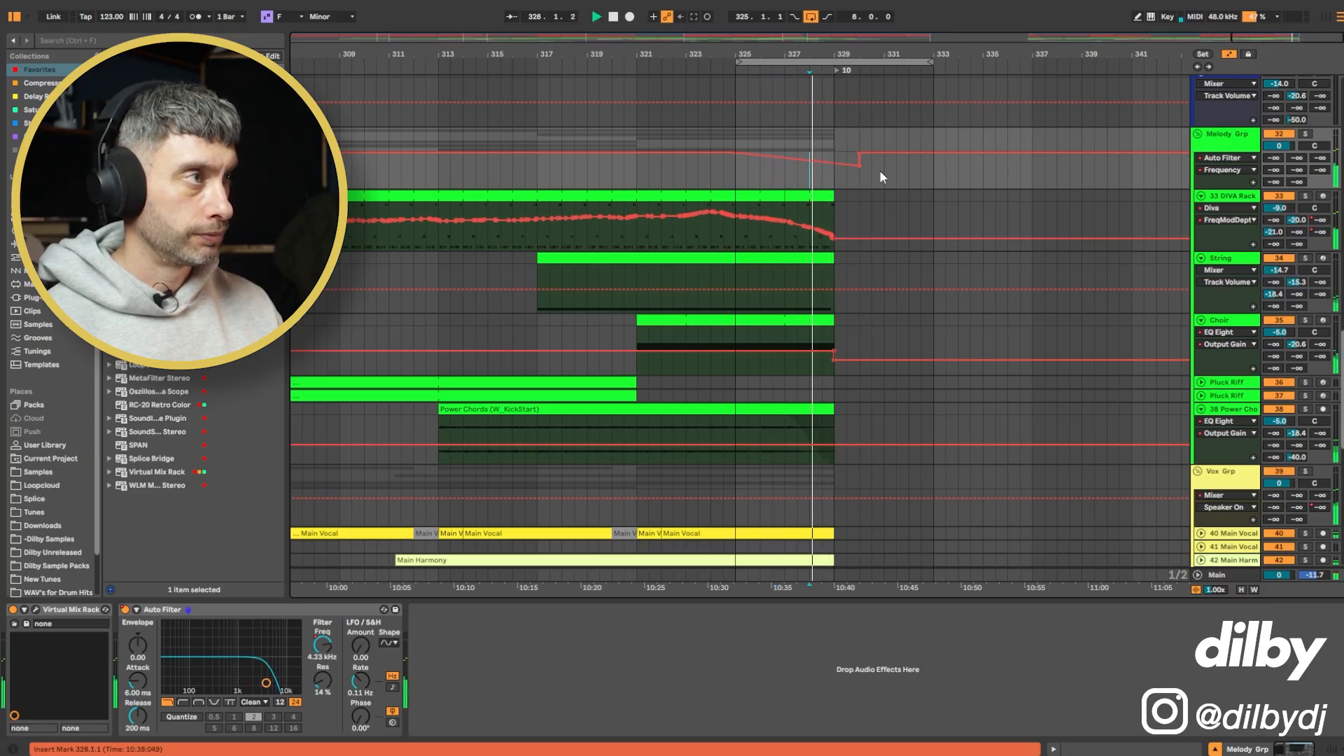
pyautogui.moveTo(857, 165)
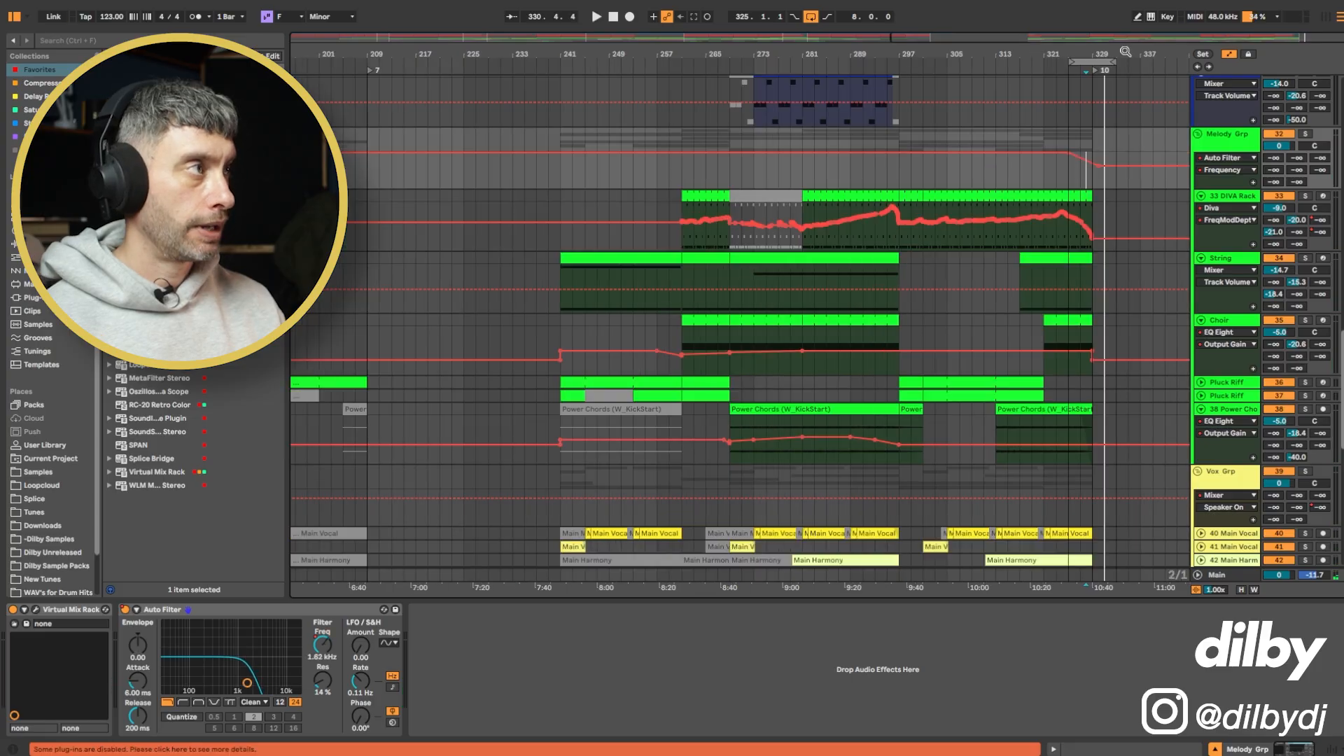
# - Reshape the Choir track's Output Gain automation to fall gradually from bar 325 to bar 329
pyautogui.moveTo(1125, 52); pyautogui.dragTo(1125, 50)
pyautogui.press('-')
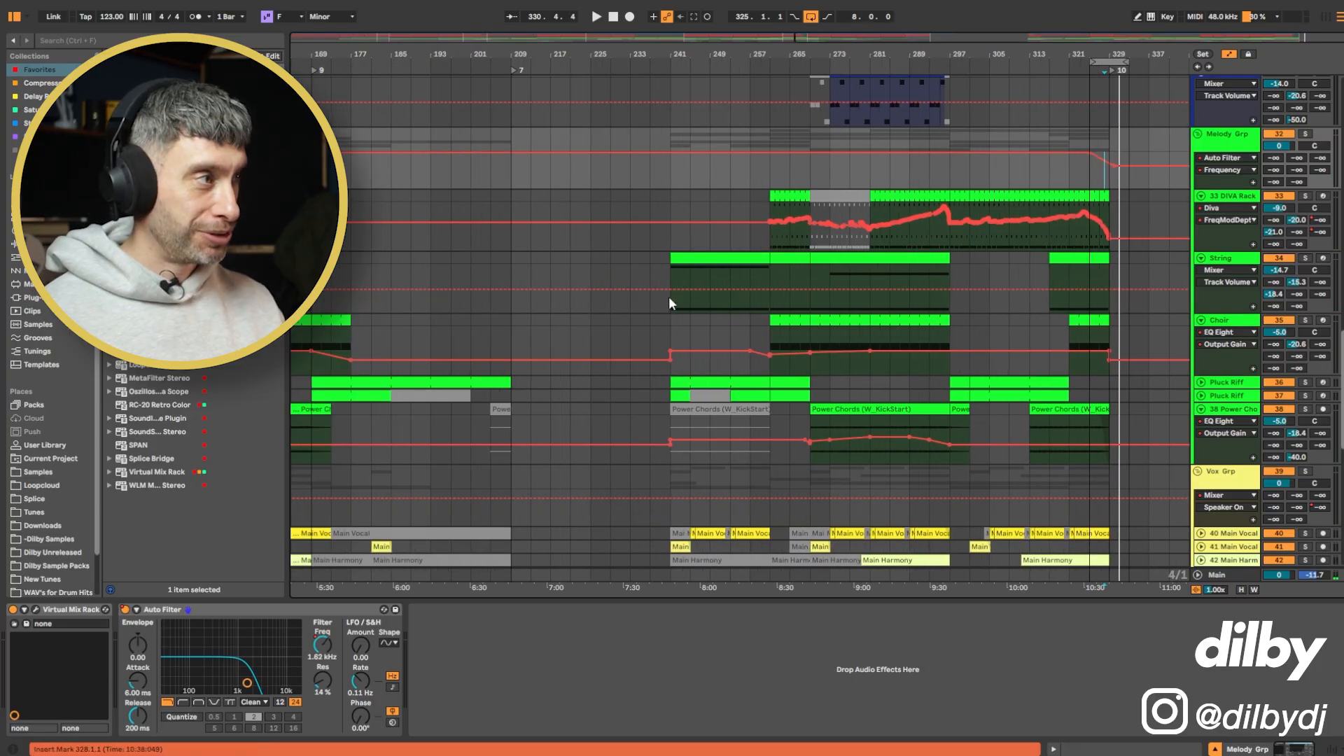
pyautogui.moveTo(669, 296); pyautogui.dragTo(1034, 293)
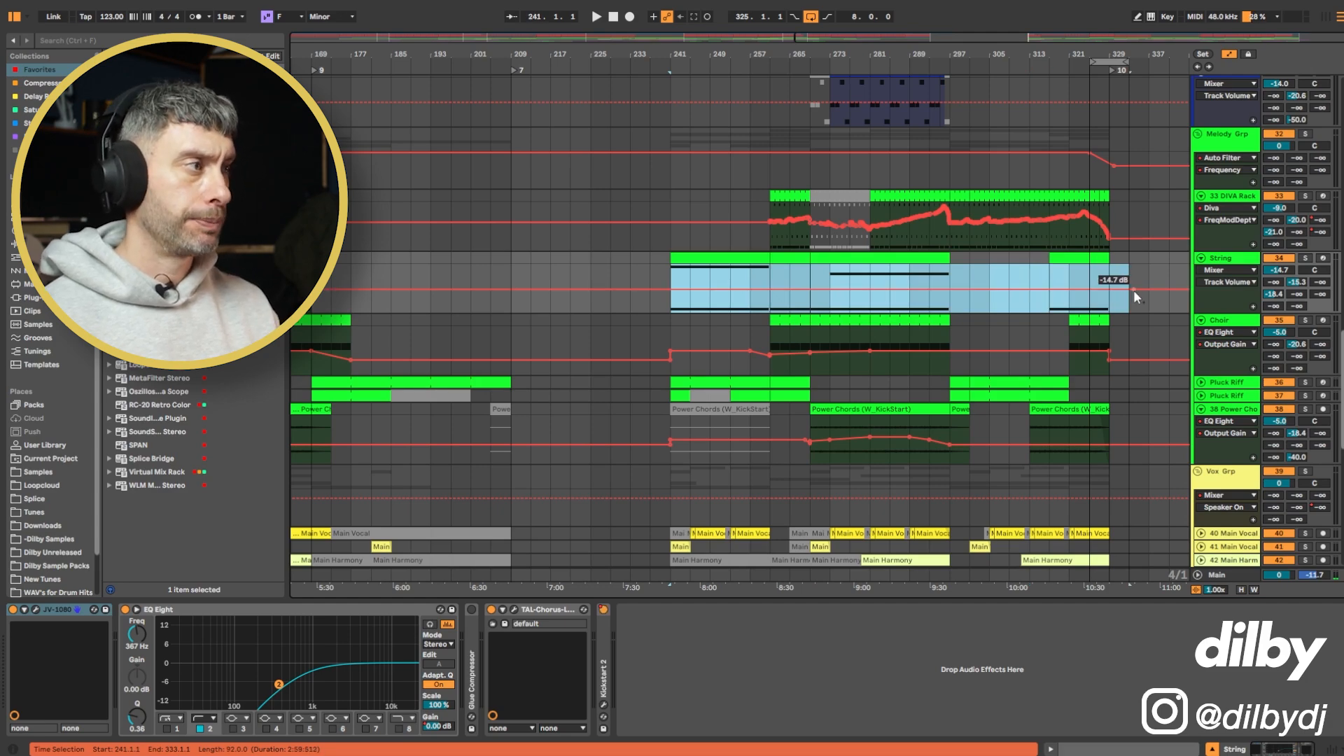
pyautogui.press('z')
pyautogui.click(1018, 348)
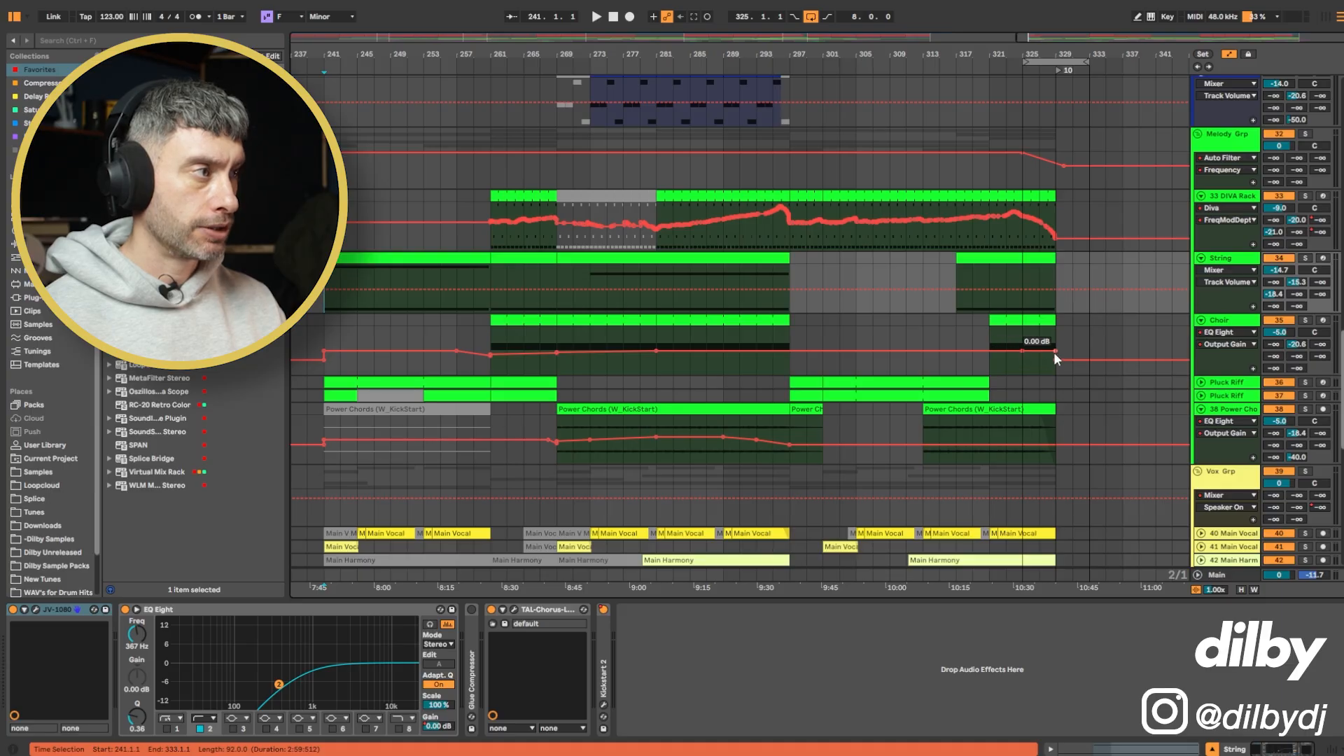
pyautogui.click(1055, 353)
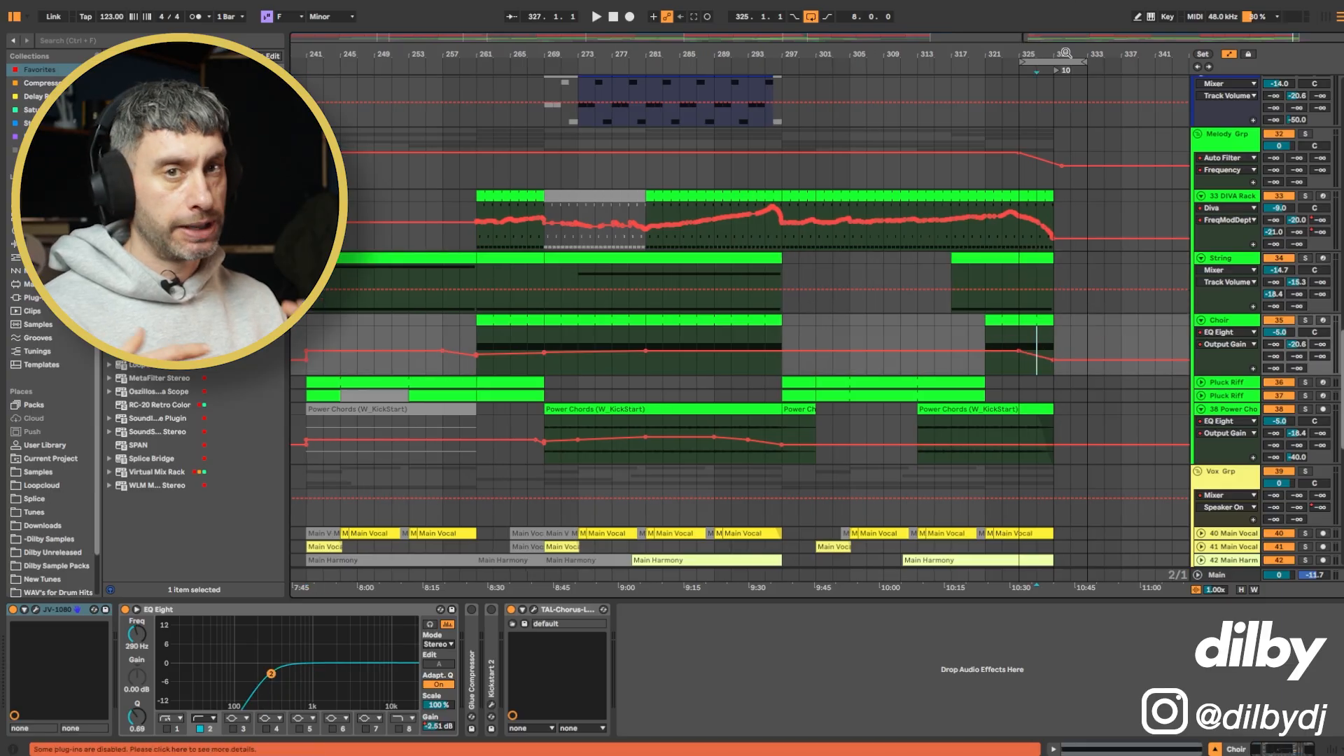
pyautogui.moveTo(1066, 52); pyautogui.dragTo(1082, 53)
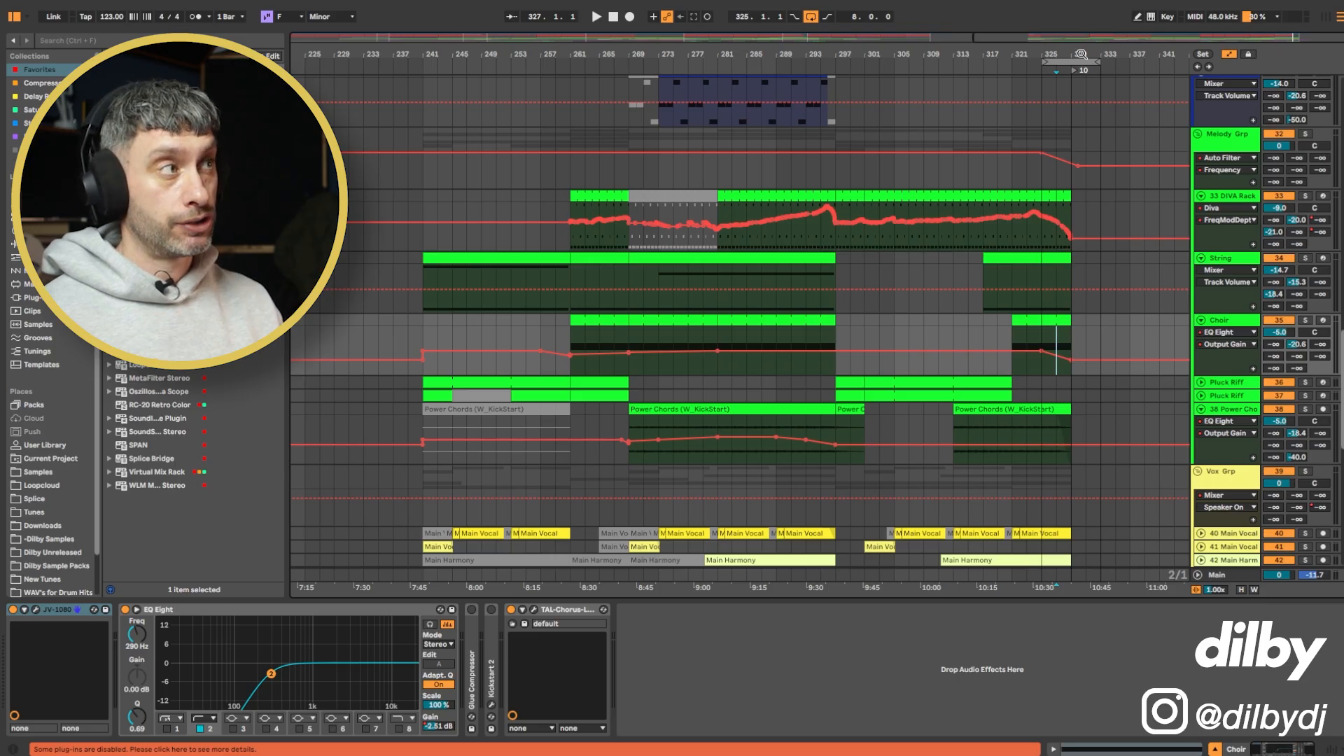
pyautogui.moveTo(1081, 54); pyautogui.dragTo(1039, 70)
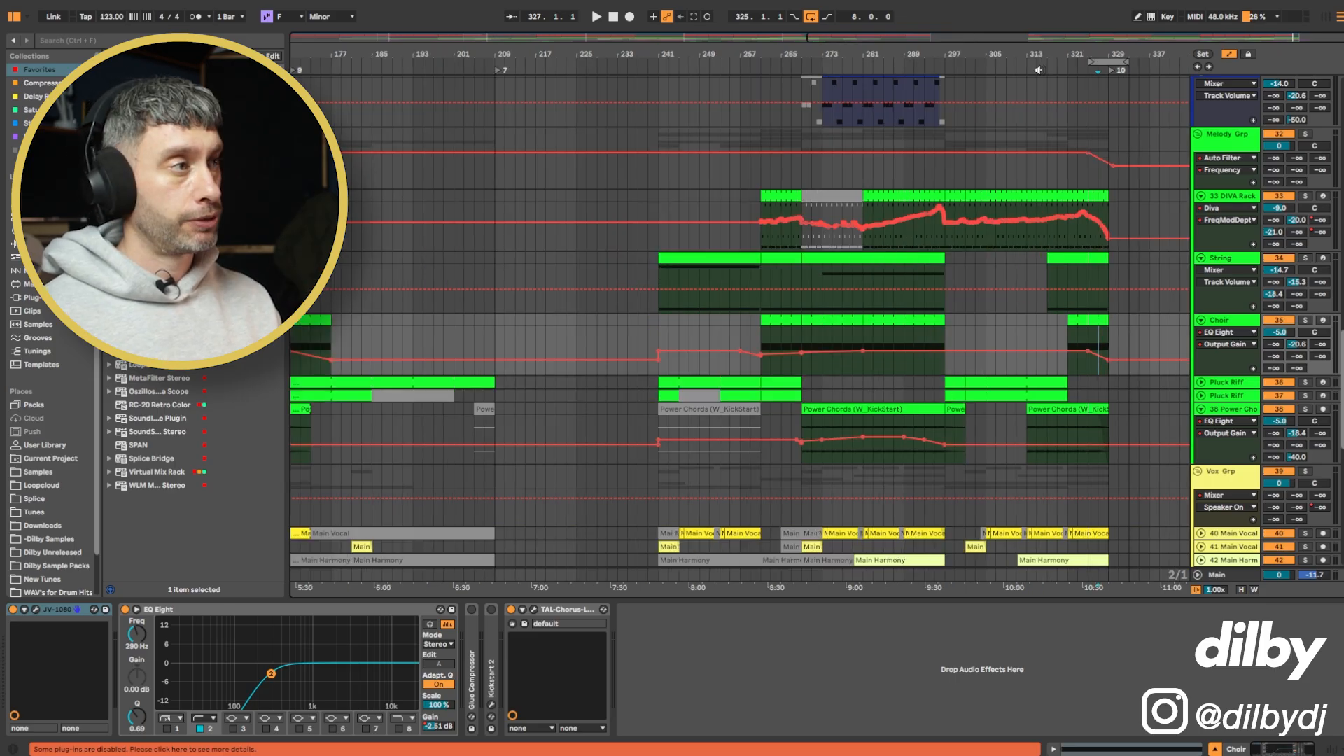